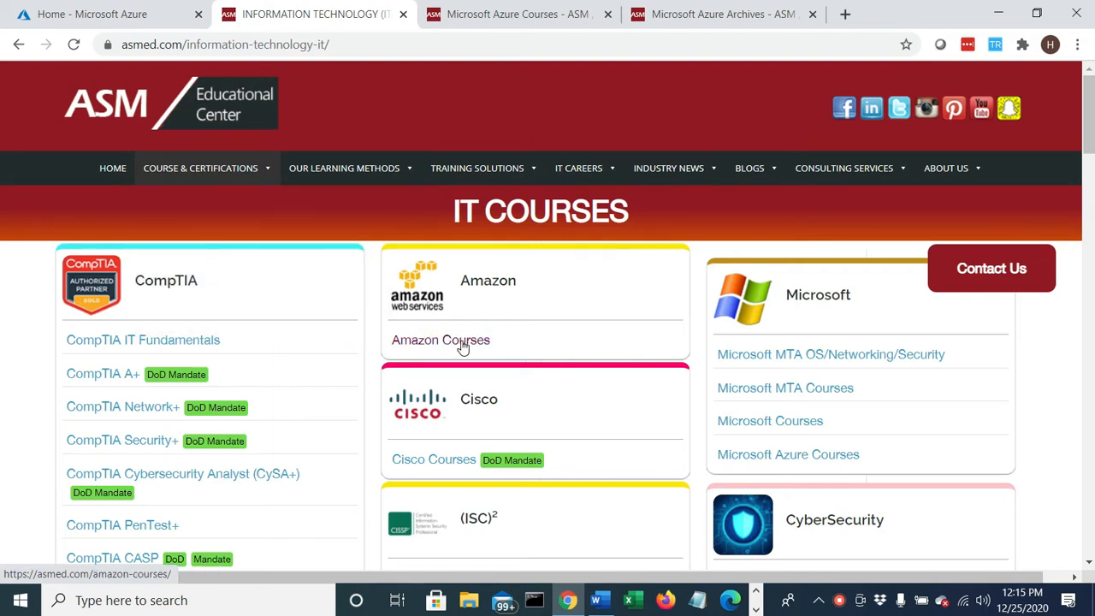
# - Open the Microsoft Azure Courses page on the ASM site, and bring up the site's Microsoft Azure blog archive
pyautogui.click(813, 456)
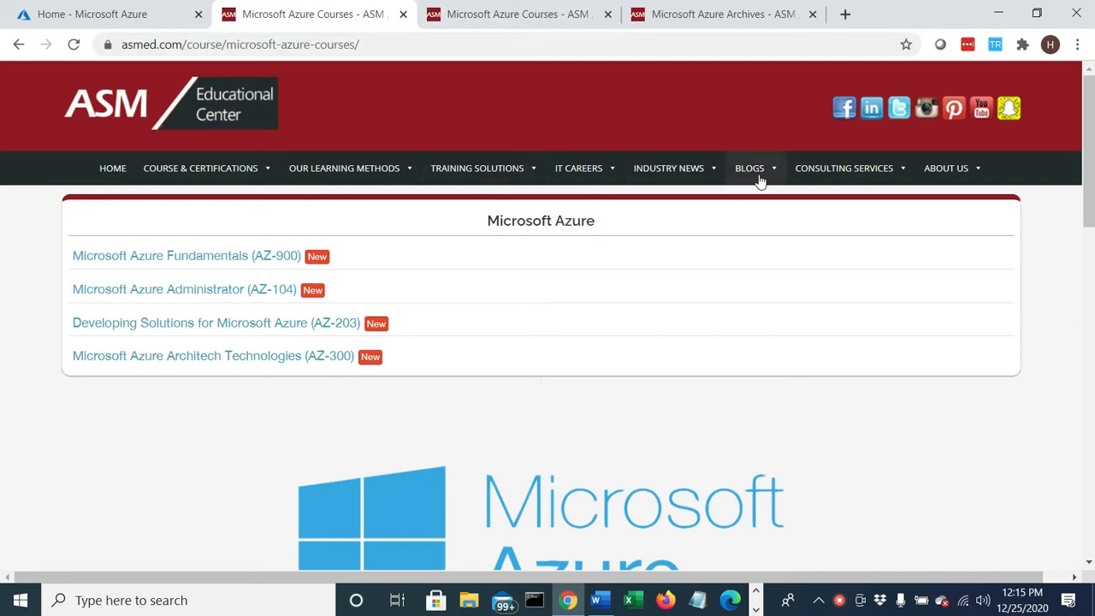
pyautogui.moveTo(759, 178)
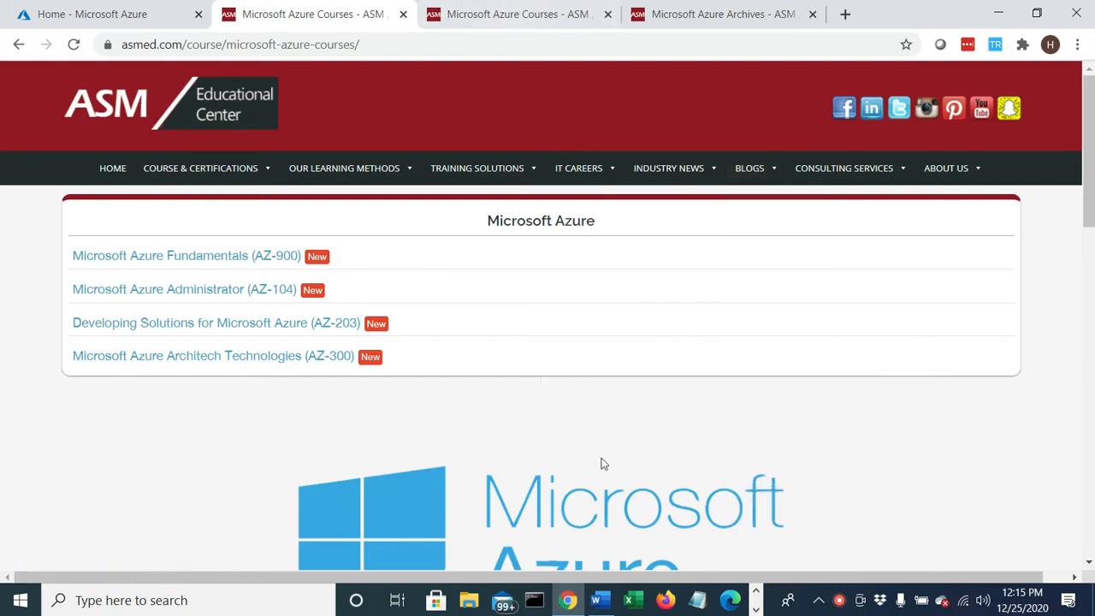
pyautogui.click(534, 21)
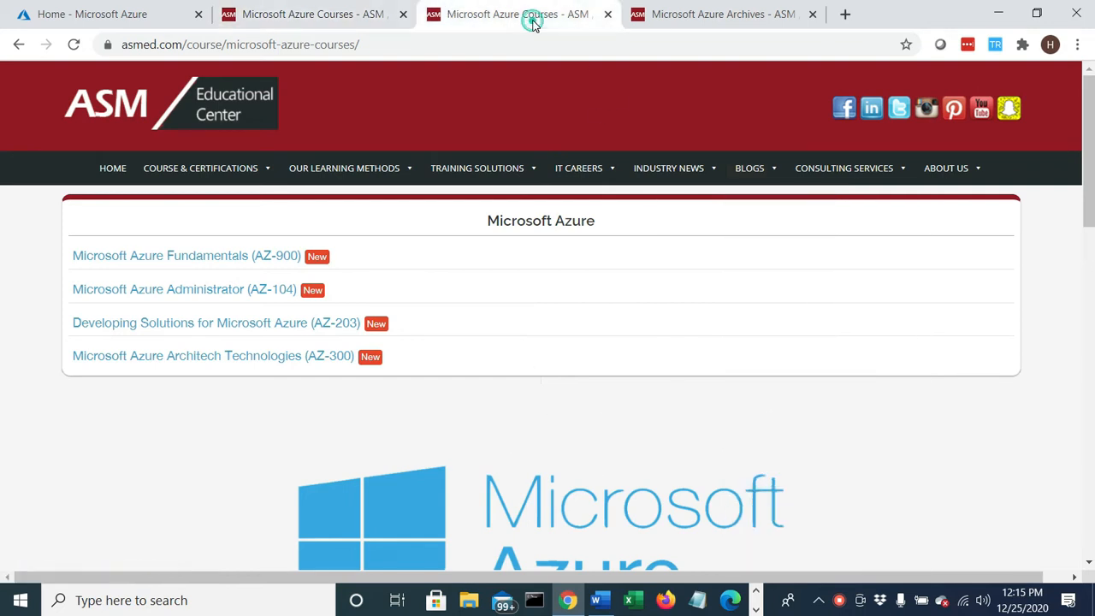
pyautogui.click(744, 16)
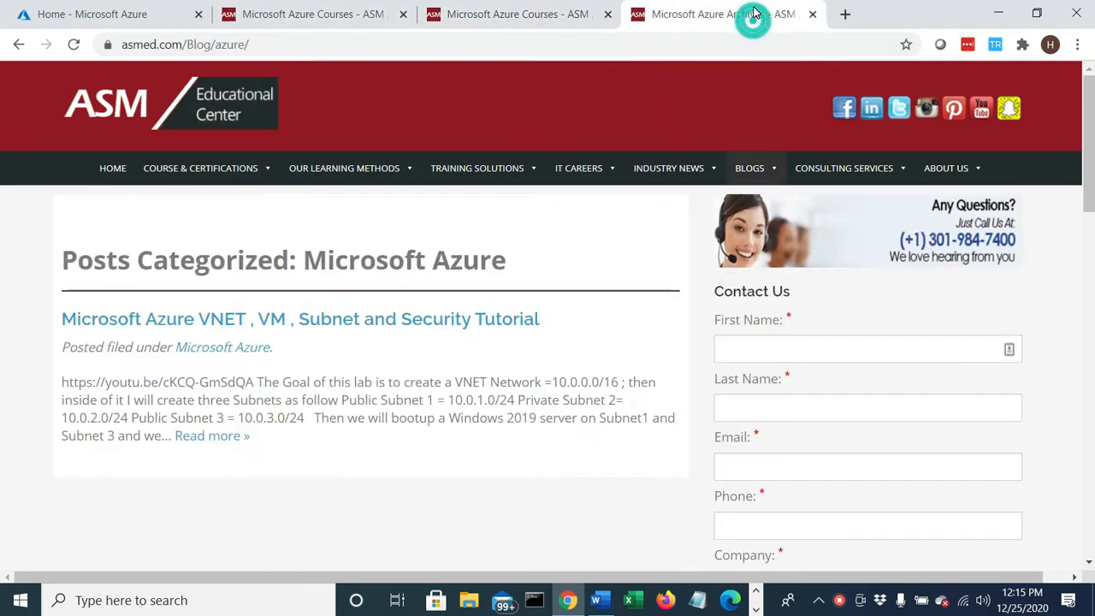
# - Open the "Microsoft Azure VNET , VM , Subnet and Security Tutorial" post, look over its lab description and pause the embedded video
pyautogui.click(248, 323)
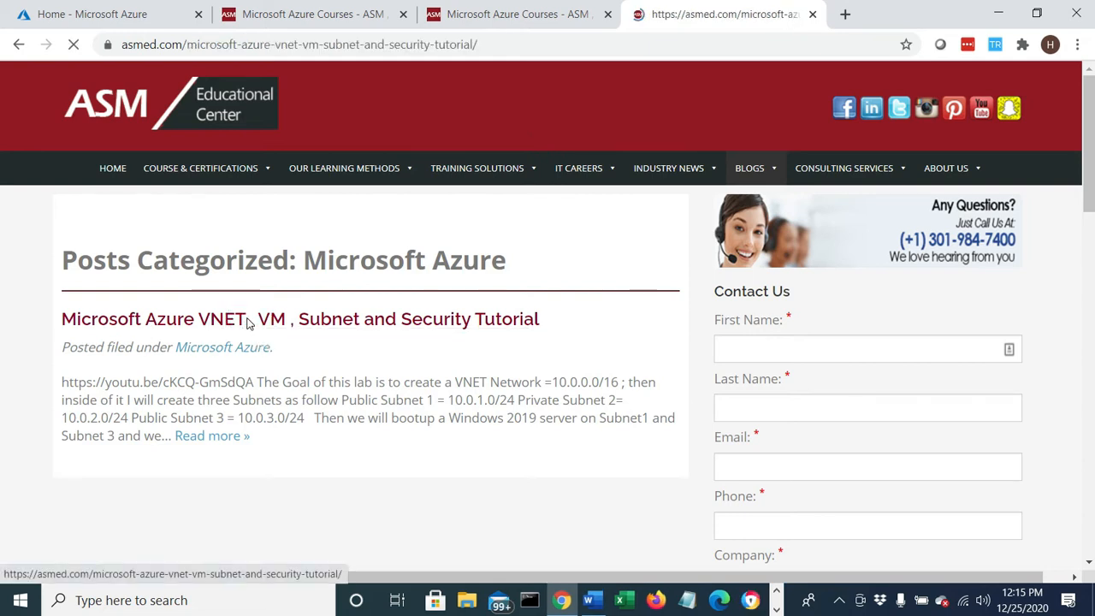
pyautogui.scroll(-6, 367, 397)
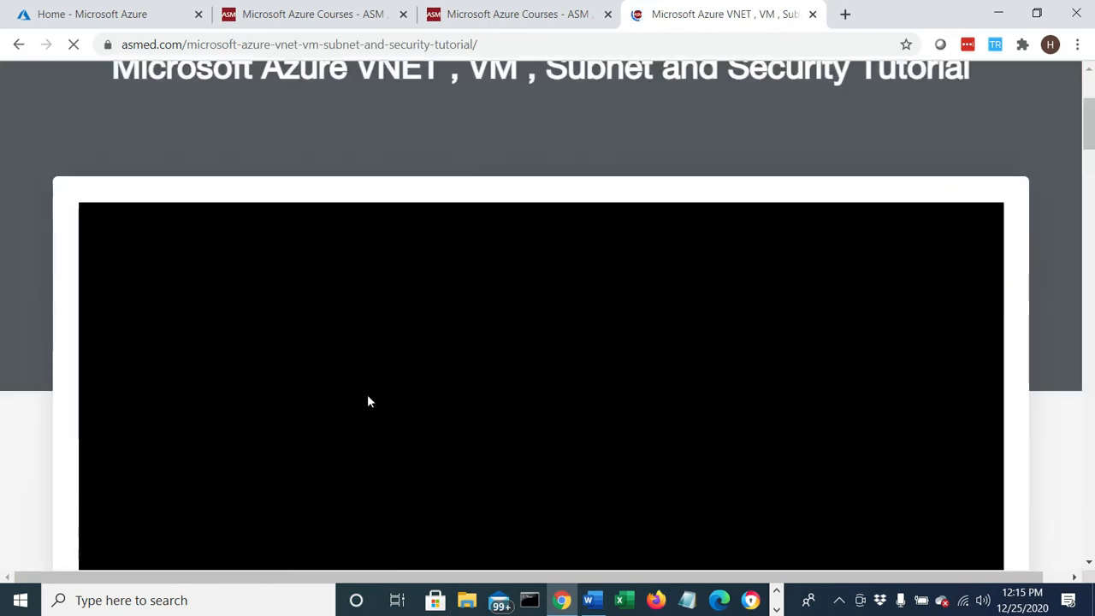
pyautogui.scroll(-1, 631, 276)
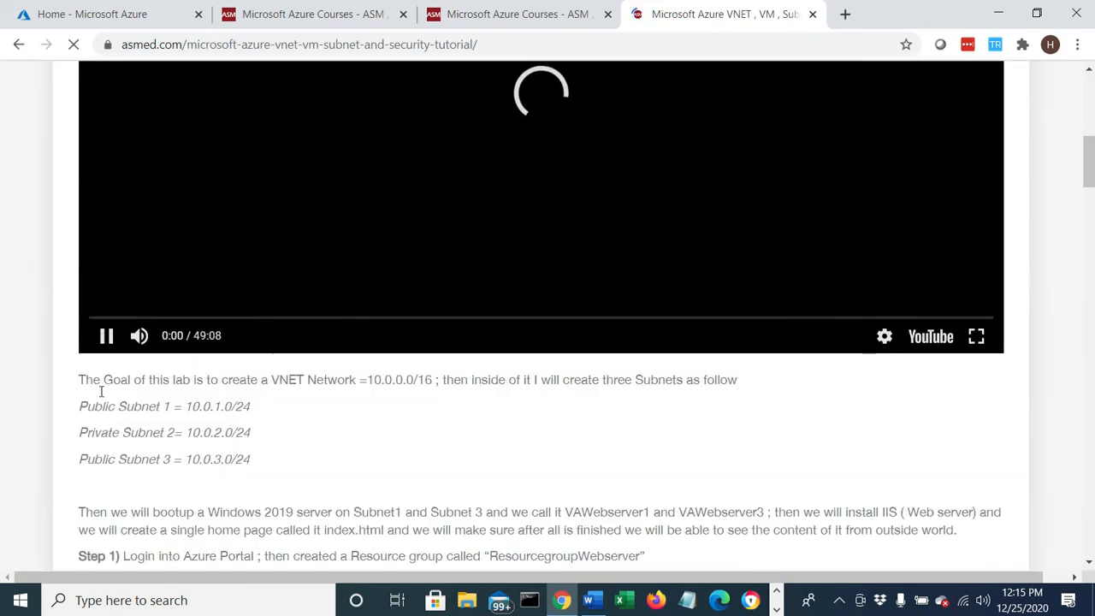
pyautogui.moveTo(182, 381); pyautogui.dragTo(119, 355)
pyautogui.click(108, 342)
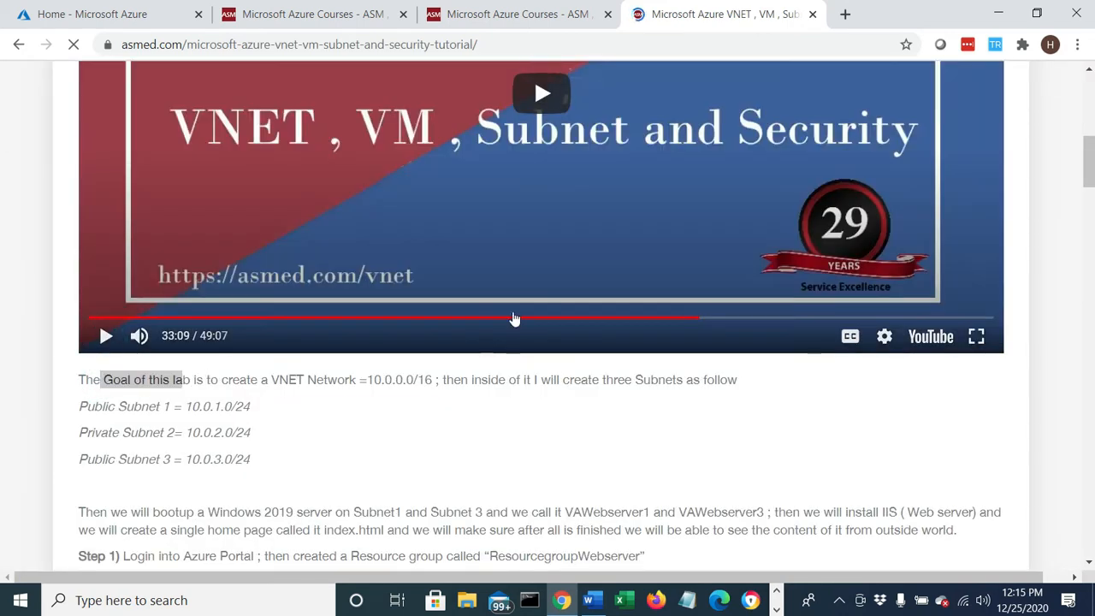
pyautogui.scroll(3, 514, 320)
pyautogui.scroll(-2, 457, 407)
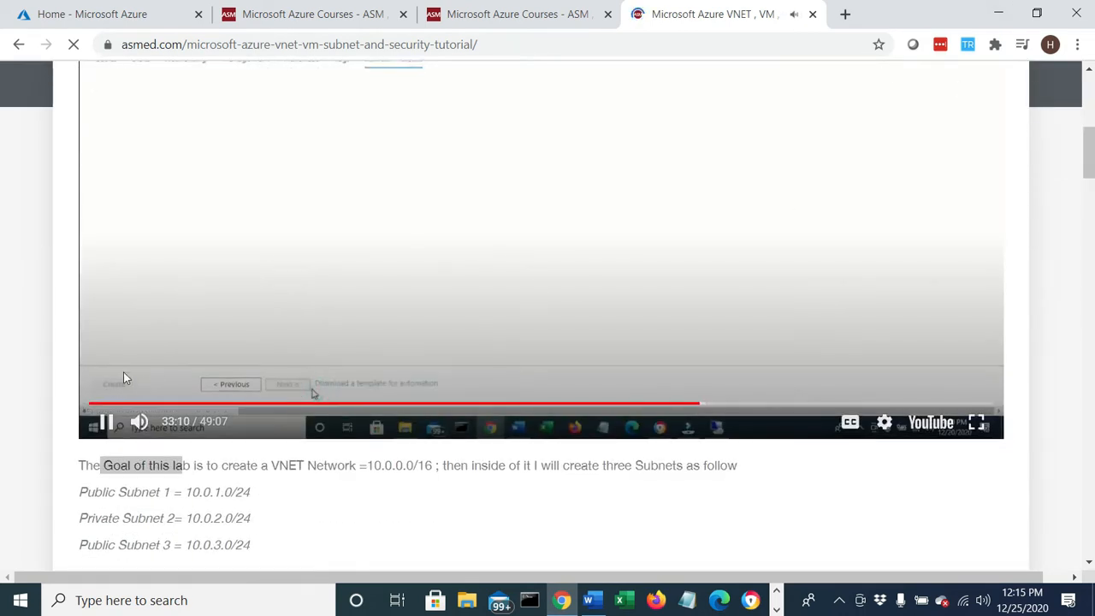
pyautogui.click(107, 421)
pyautogui.scroll(3, 805, 145)
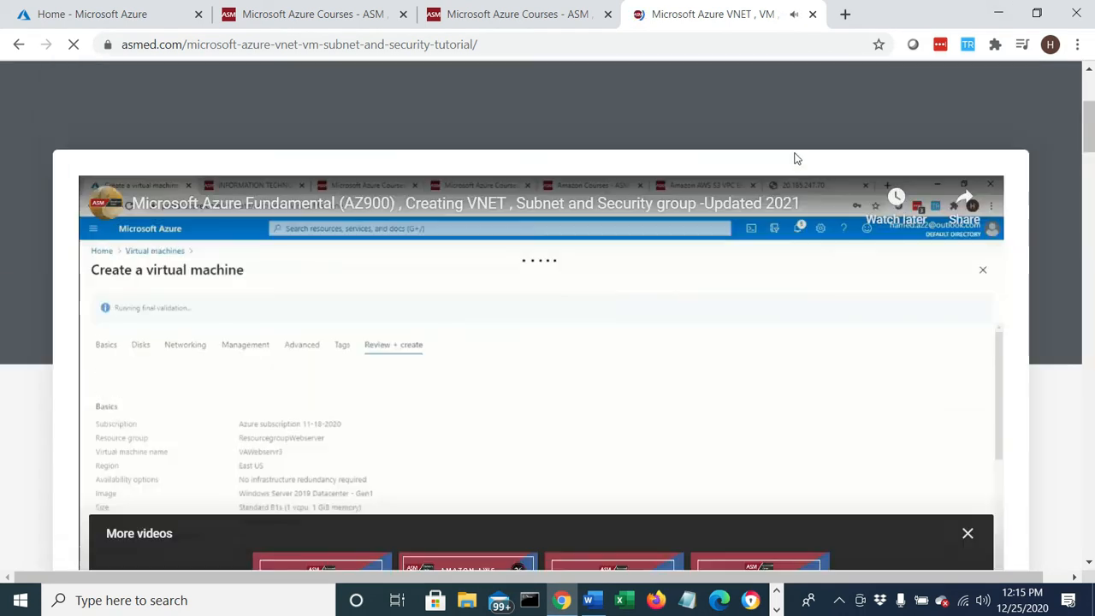
# - Bring up the Azure portal home page, switch to "Microsoft Azure Windows images.docx" in Word and read the lab's title and goal
pyautogui.click(93, 19)
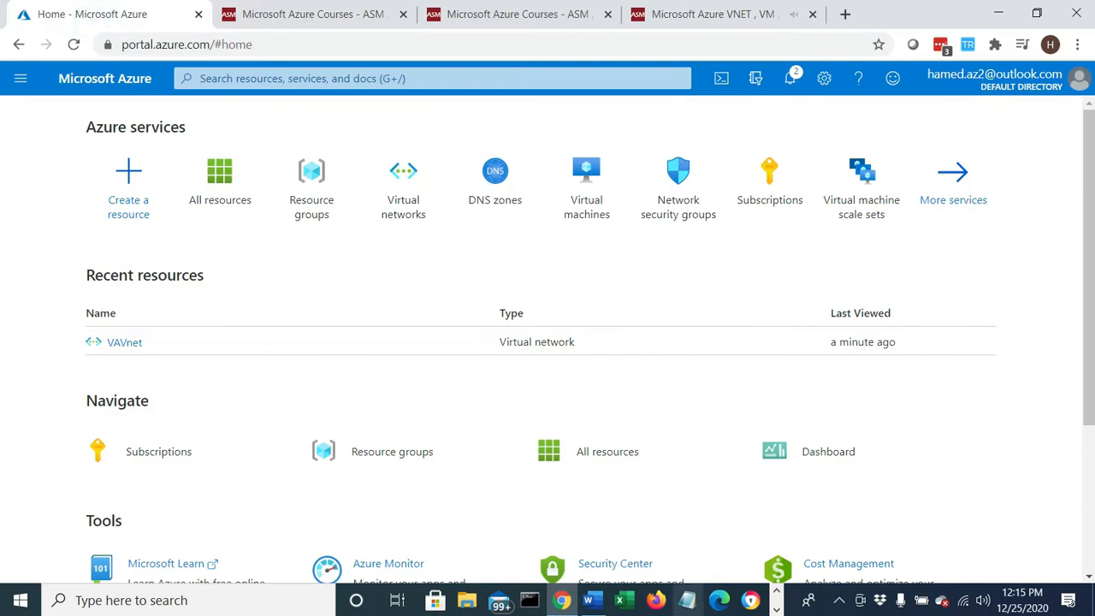
pyautogui.click(590, 601)
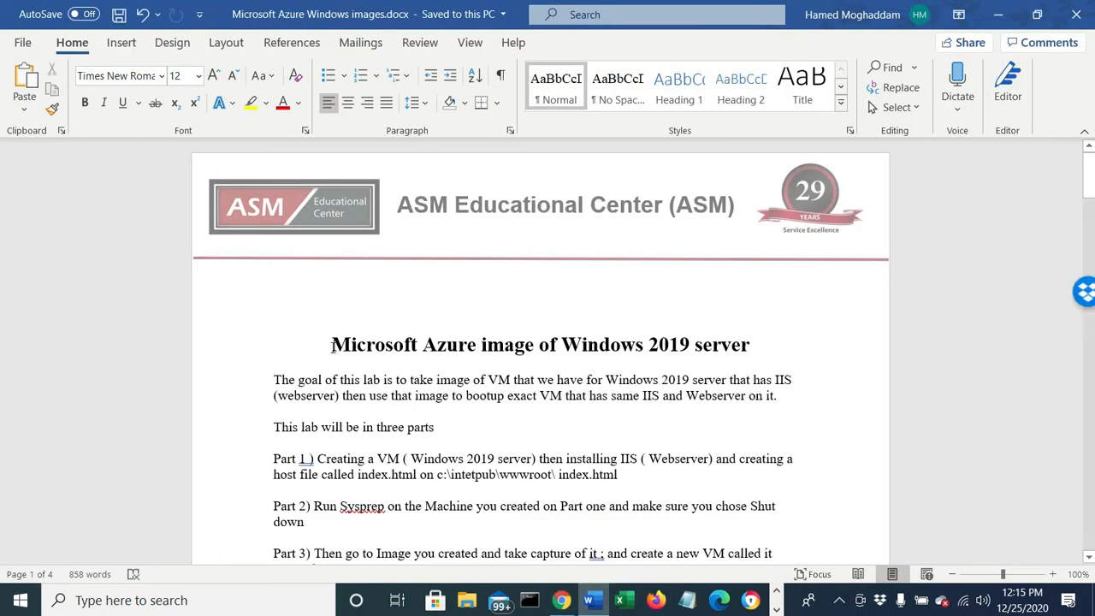
pyautogui.moveTo(329, 345); pyautogui.dragTo(754, 344)
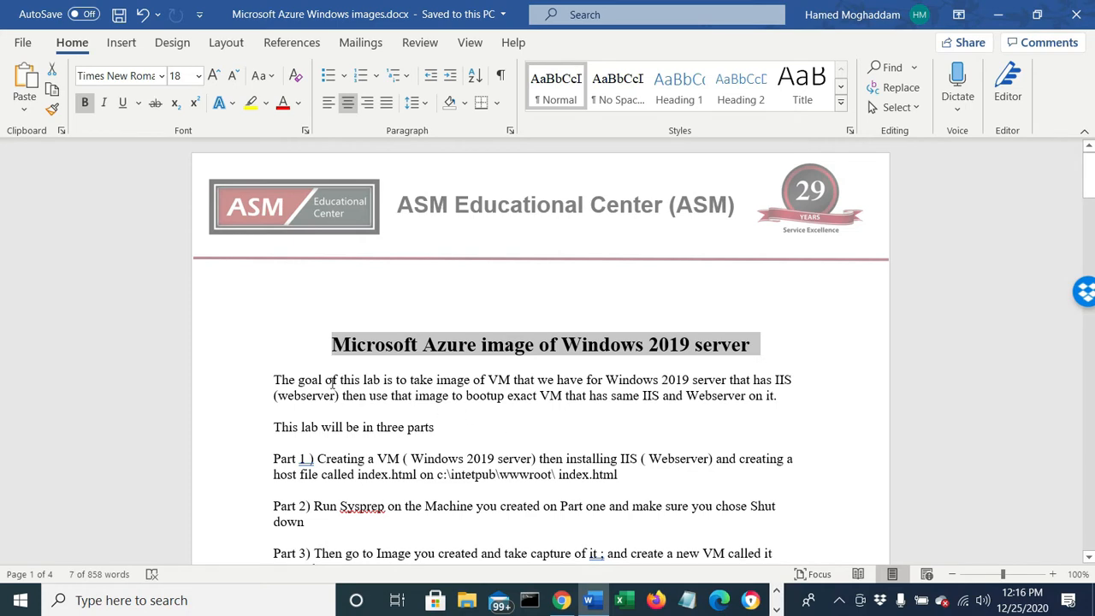
pyautogui.moveTo(325, 381); pyautogui.dragTo(788, 377)
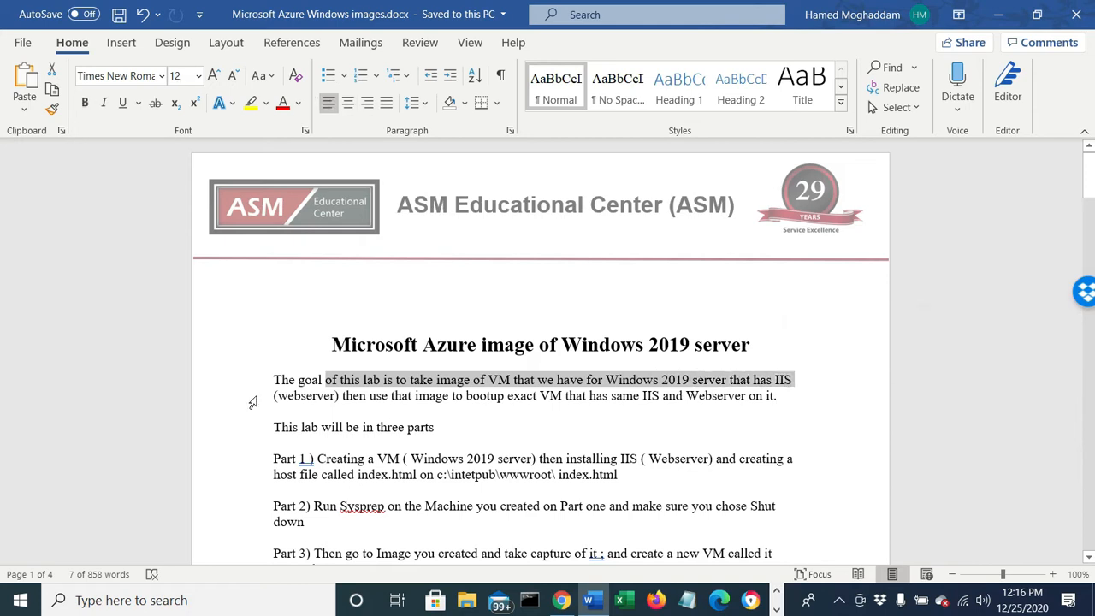
pyautogui.click(336, 397)
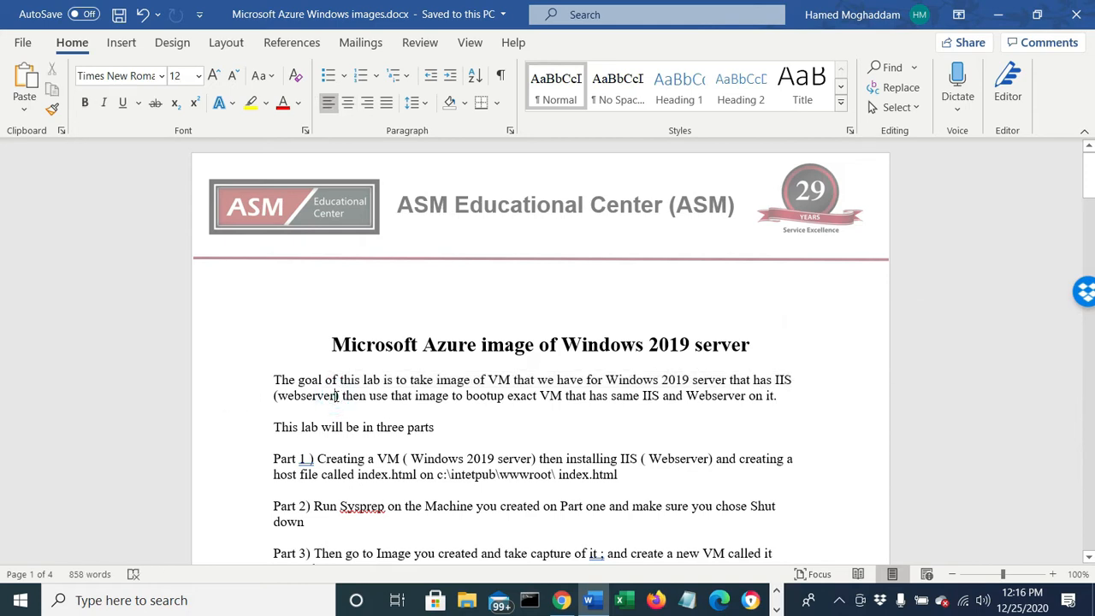
pyautogui.click(336, 397)
pyautogui.moveTo(397, 395); pyautogui.dragTo(788, 397)
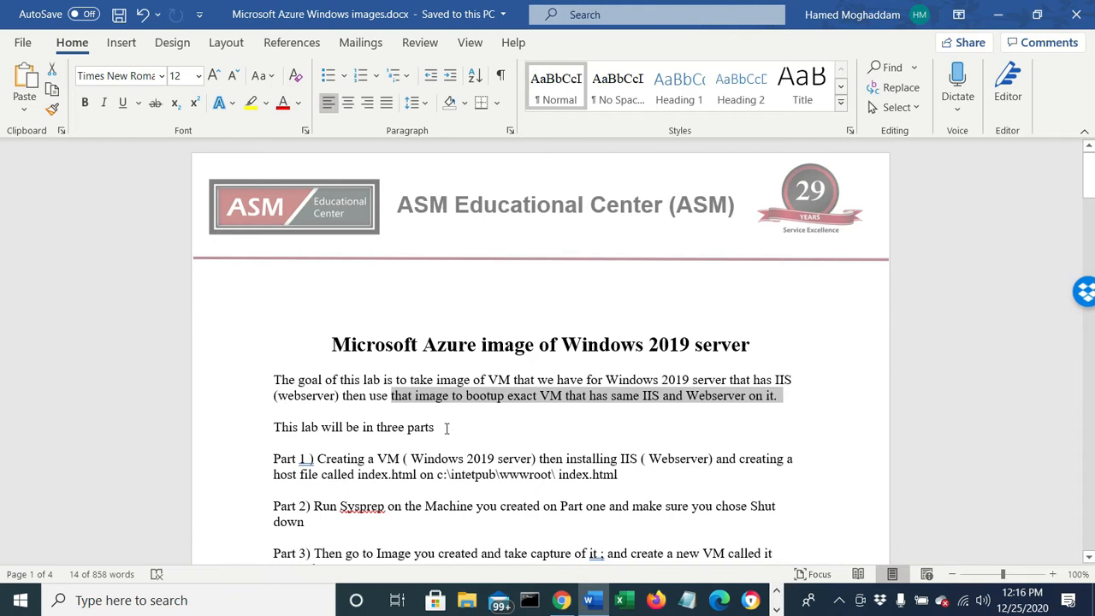
# - Read the sentence introducing the lab's structure and the opening words of Parts 1, 2 and 3
pyautogui.moveTo(446, 428); pyautogui.dragTo(271, 430)
pyautogui.click(262, 447)
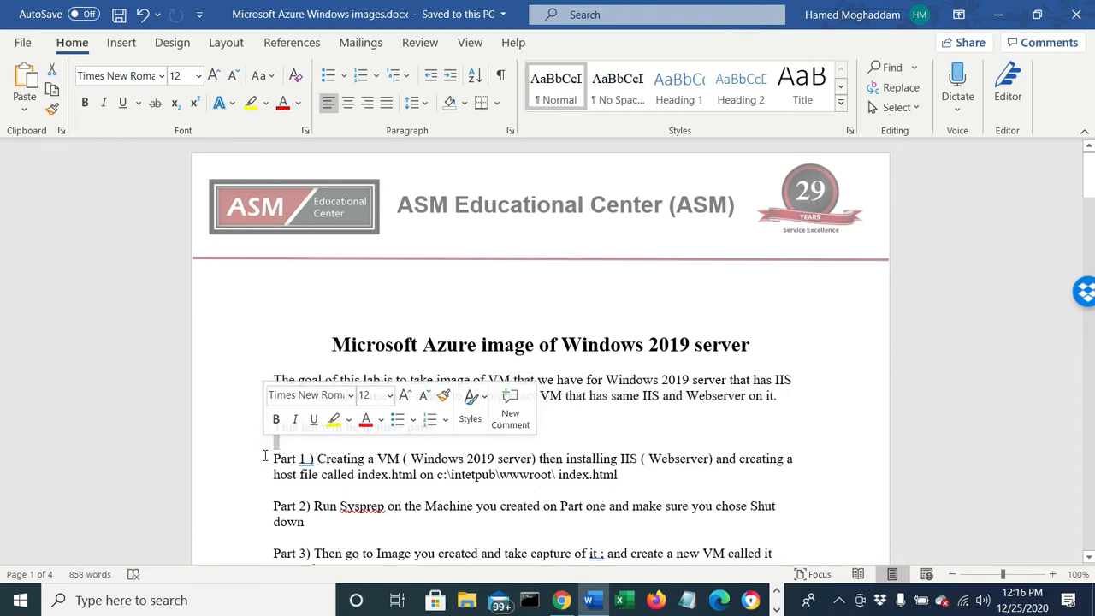
pyautogui.click(265, 455)
pyautogui.hotkey('ctrl', 'shift', 'Right')
pyautogui.hotkey('ctrl', 'shift', 'Right')
pyautogui.hotkey('ctrl', 'shift', 'Right')
pyautogui.hotkey('ctrl', 'shift', 'Right')
pyautogui.hotkey('ctrl', 'shift', 'Right')
pyautogui.hotkey('ctrl', 'shift', 'Right')
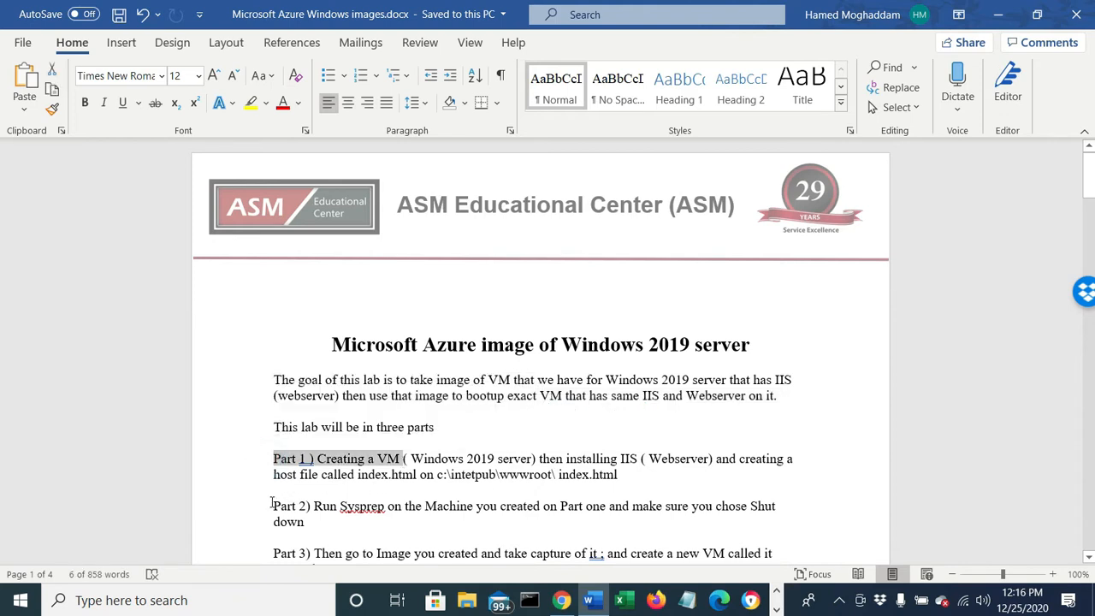
pyautogui.moveTo(272, 506); pyautogui.dragTo(409, 507)
pyautogui.moveTo(272, 554); pyautogui.dragTo(412, 555)
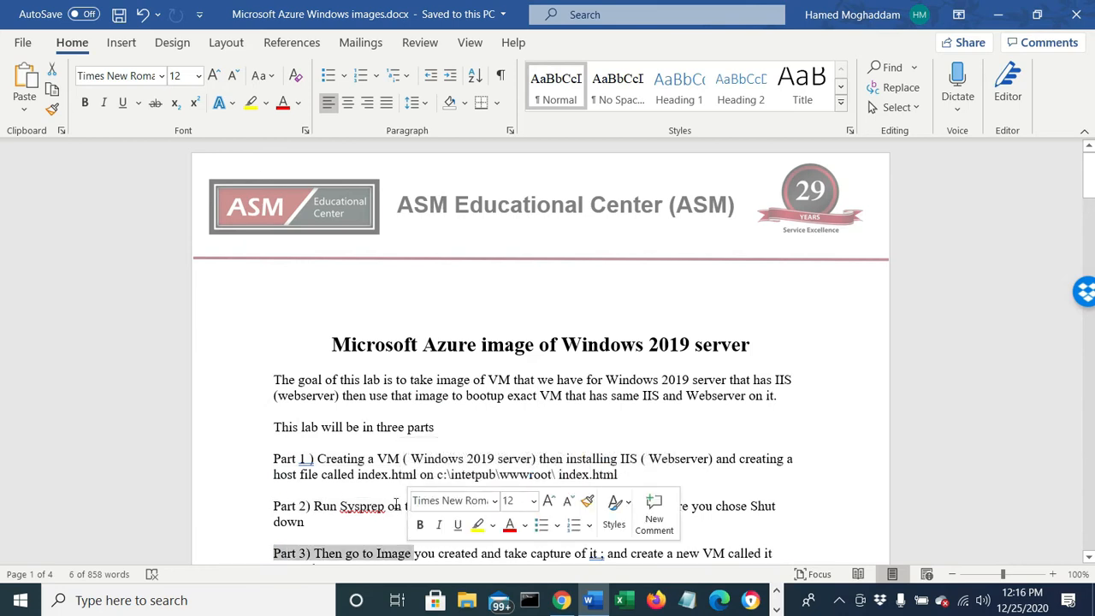
# - Examine the descriptions of the three lab parts, covering the IIS web server VM, Sysprep, and capturing the image for VAWebserver2
pyautogui.moveTo(389, 475); pyautogui.dragTo(407, 458)
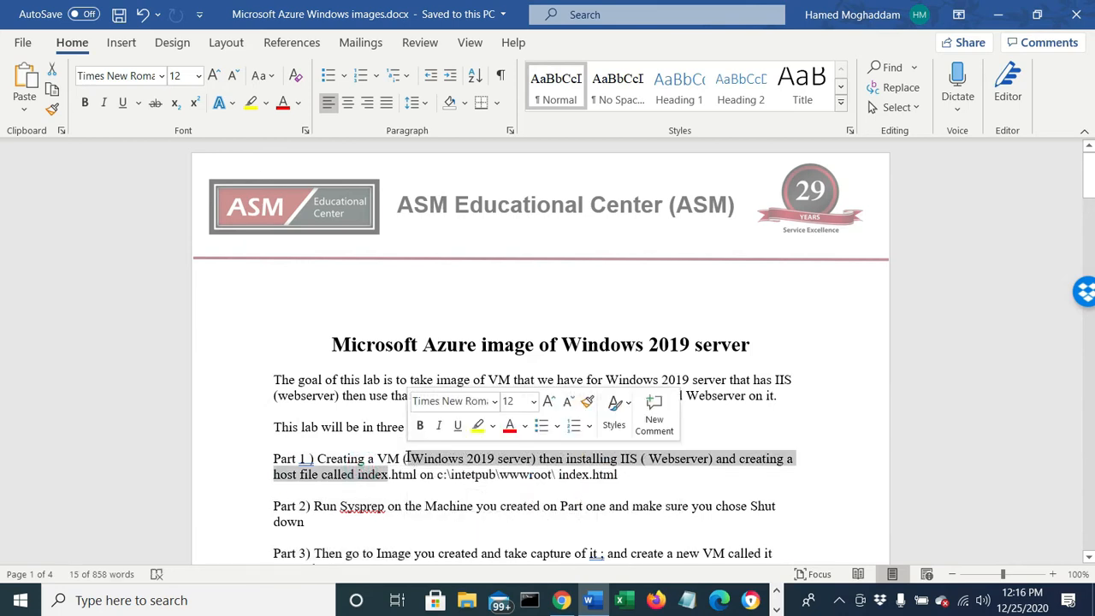
pyautogui.click(504, 462)
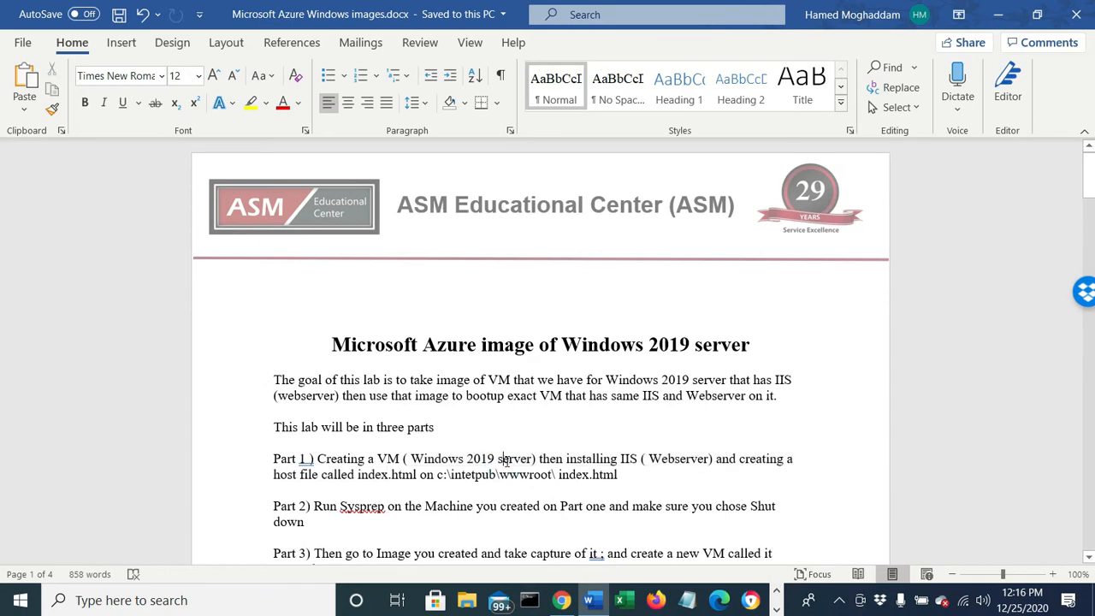
pyautogui.moveTo(552, 462); pyautogui.dragTo(782, 446)
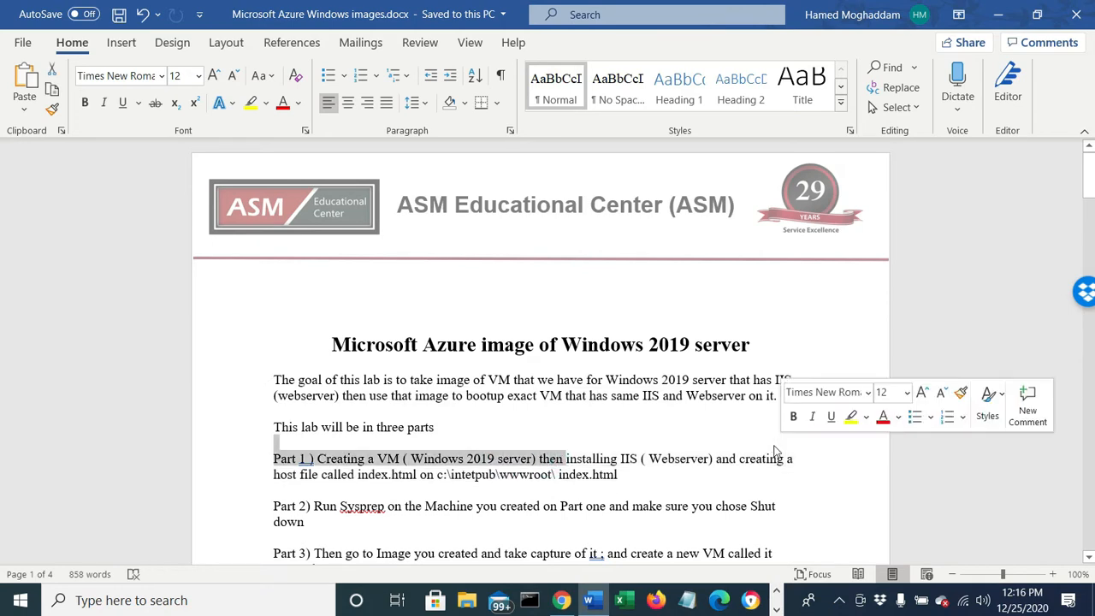
pyautogui.moveTo(323, 475); pyautogui.dragTo(616, 481)
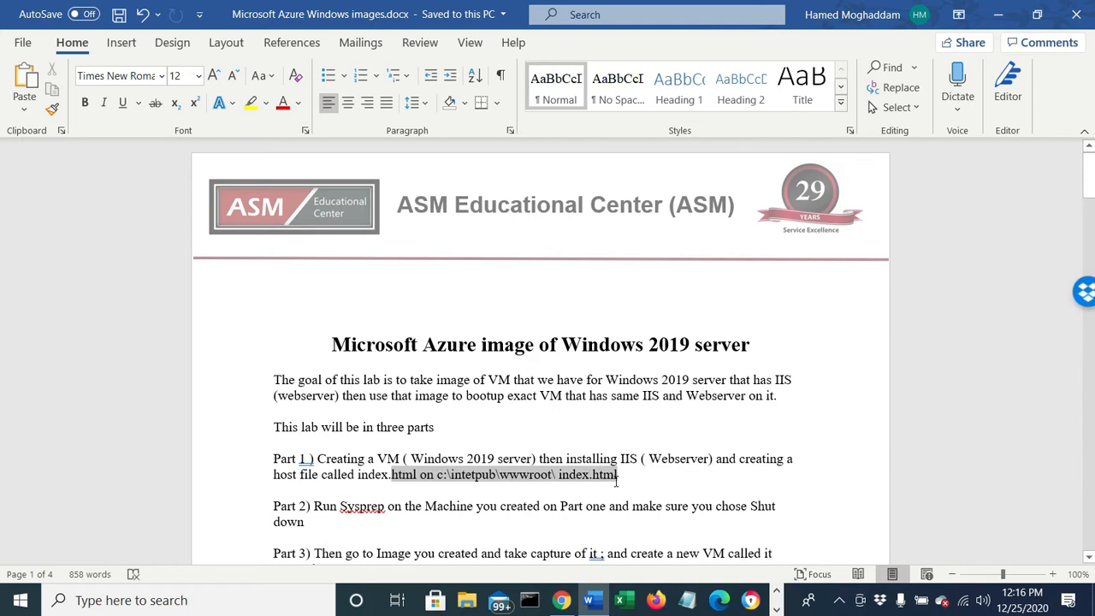
pyautogui.click(417, 523)
pyautogui.moveTo(339, 505); pyautogui.dragTo(664, 511)
pyautogui.scroll(-1, 341, 528)
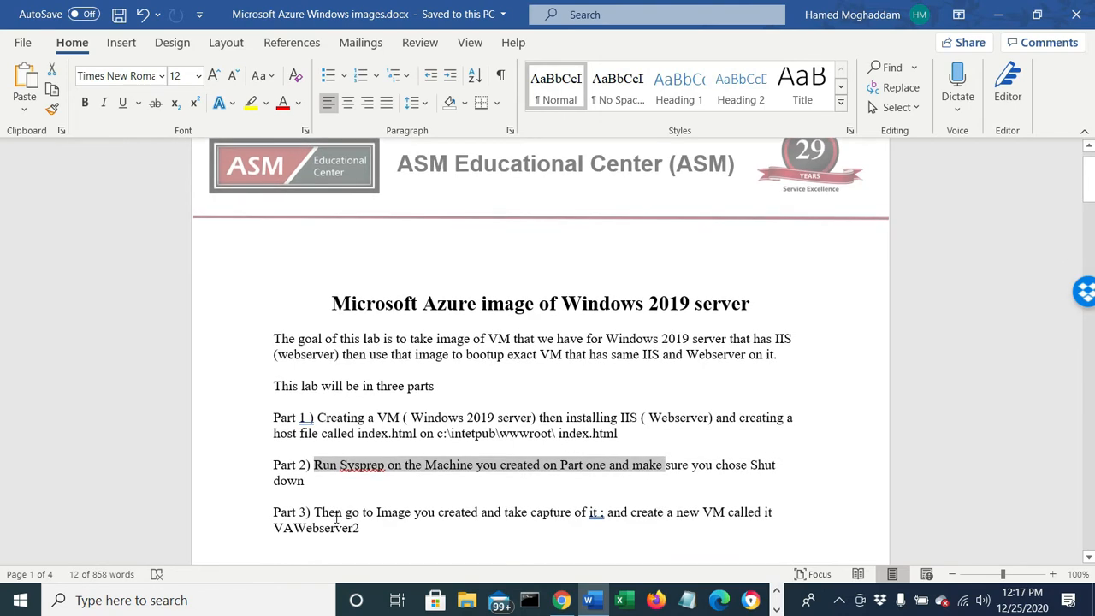
pyautogui.moveTo(336, 516); pyautogui.dragTo(604, 511)
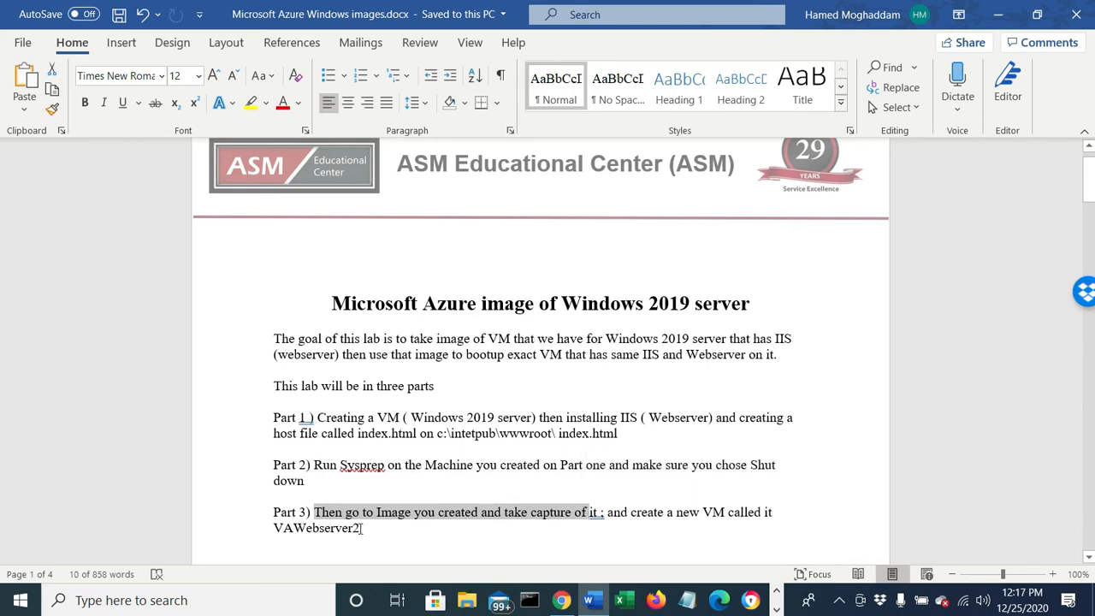
pyautogui.moveTo(361, 528); pyautogui.dragTo(235, 417)
# - Review Steps 1 to 3 of "Part 1) Creating VM", covering the server image, region, VM name, credentials and inbound ports
pyautogui.scroll(-3, 442, 445)
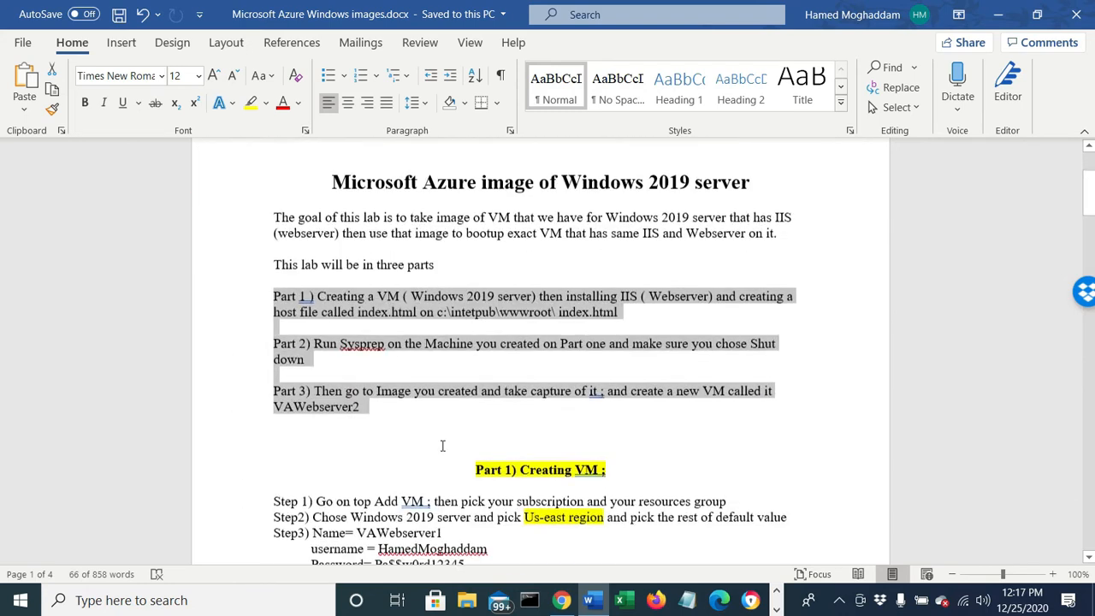
pyautogui.scroll(-1, 445, 443)
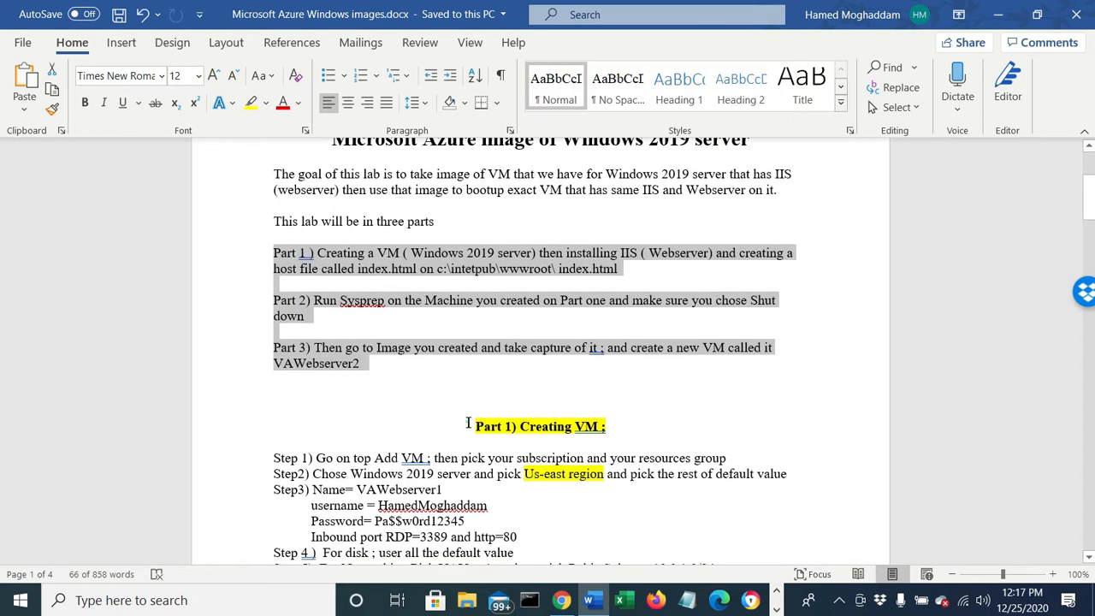
pyautogui.click(468, 423)
pyautogui.keyDown('shift'); pyautogui.click(624, 427); pyautogui.keyUp('shift')
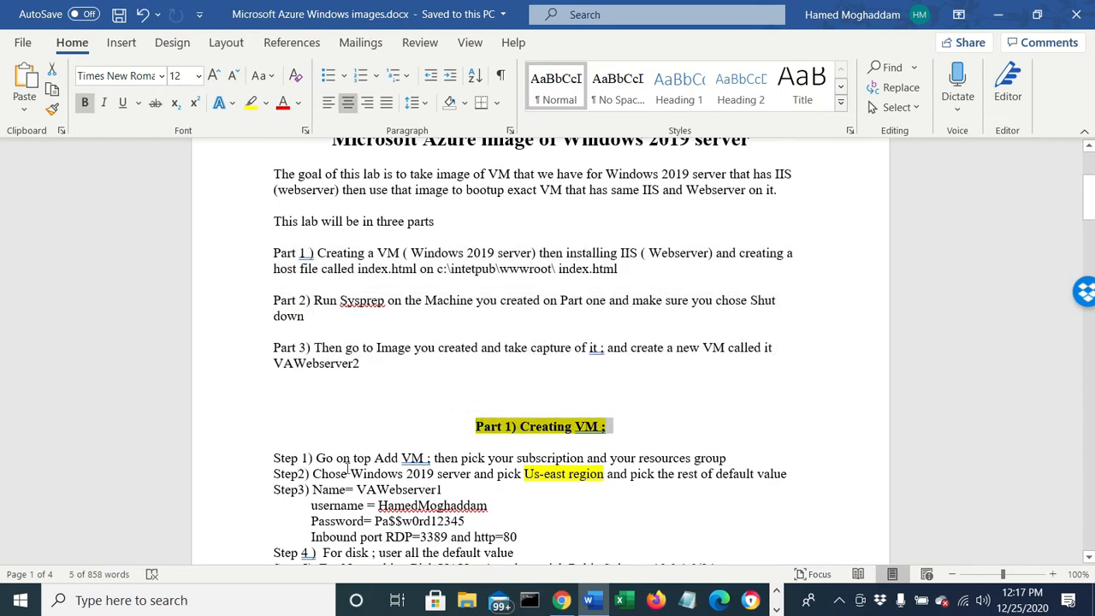
pyautogui.moveTo(353, 458); pyautogui.dragTo(426, 459)
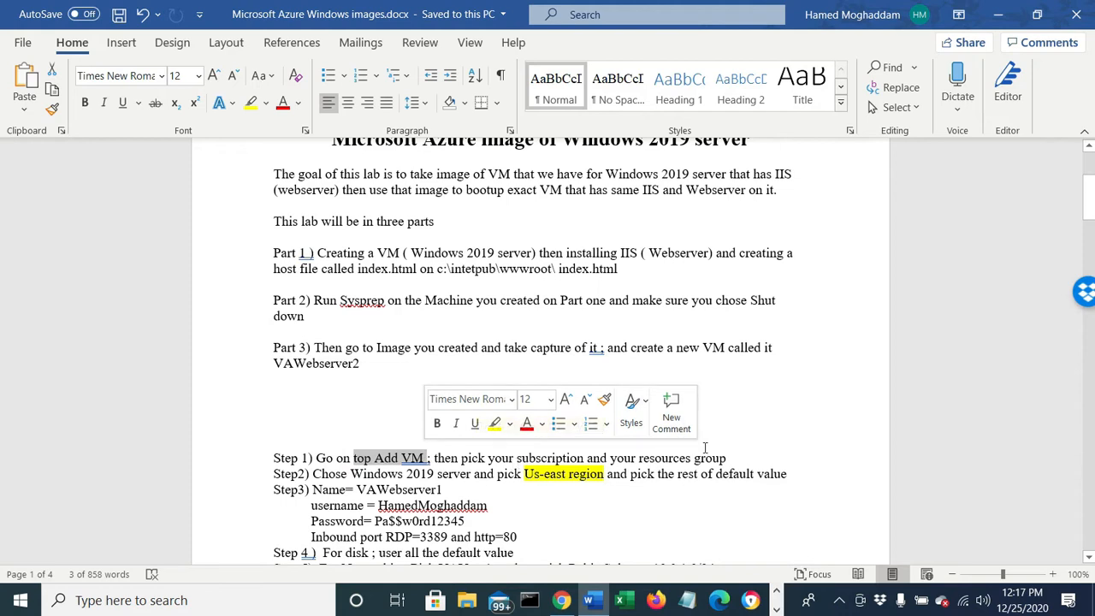
pyautogui.moveTo(525, 474); pyautogui.dragTo(587, 479)
pyautogui.click(407, 475)
pyautogui.moveTo(351, 474); pyautogui.dragTo(435, 475)
pyautogui.moveTo(347, 490); pyautogui.dragTo(442, 490)
pyautogui.moveTo(379, 506); pyautogui.dragTo(468, 496)
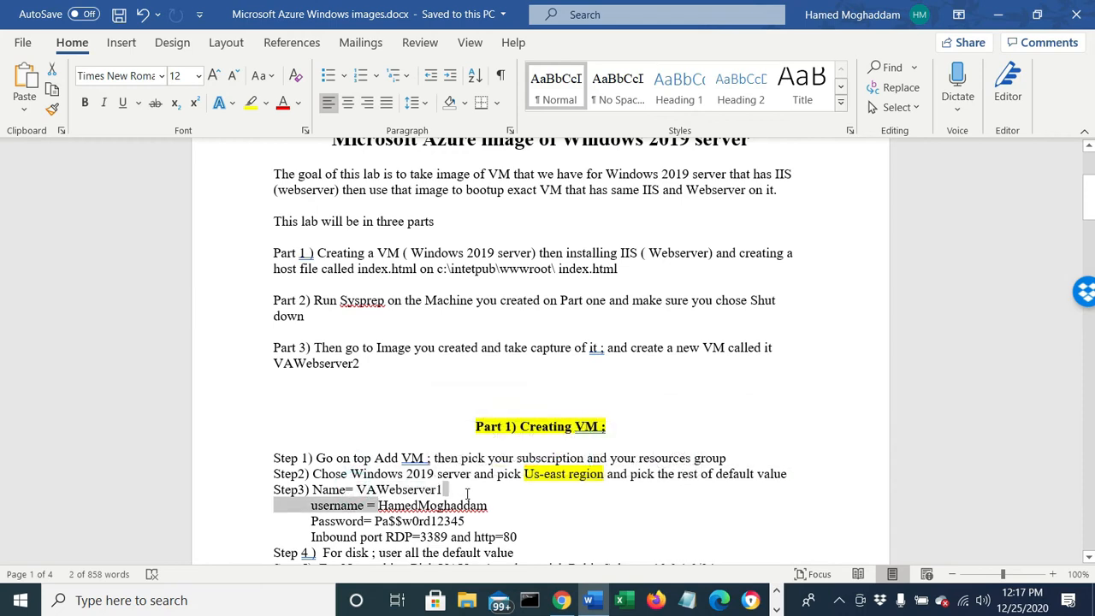
pyautogui.click(466, 522)
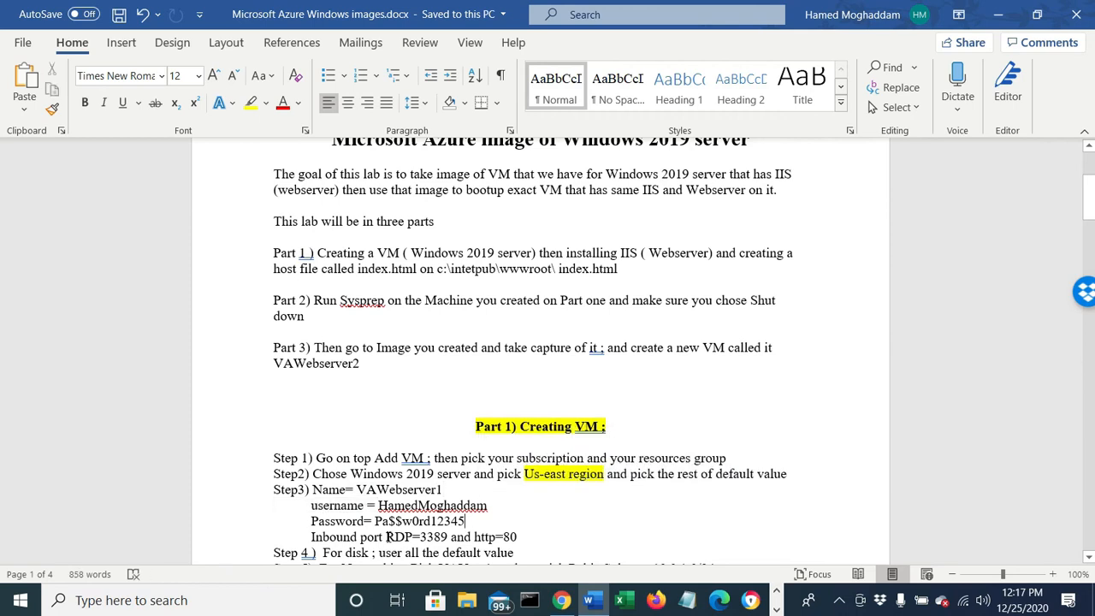
pyautogui.moveTo(386, 537); pyautogui.dragTo(524, 539)
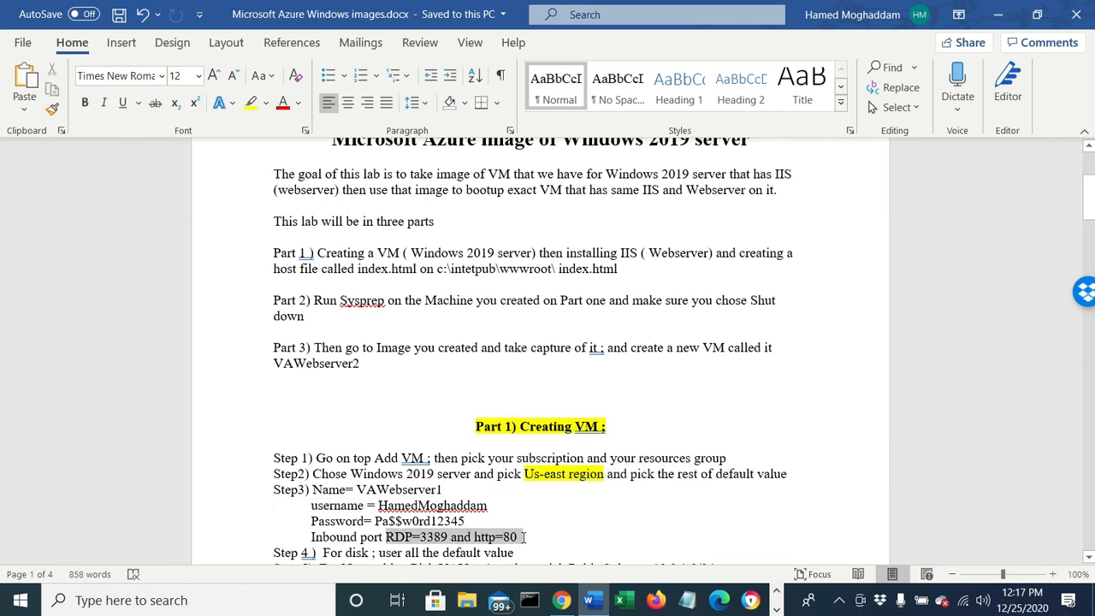
# - Review the disk, networking and default-value steps of Part 1, and switch back to the Azure portal in Chrome
pyautogui.scroll(-1, 480, 530)
pyautogui.moveTo(385, 512); pyautogui.dragTo(485, 511)
pyautogui.moveTo(404, 529); pyautogui.dragTo(730, 530)
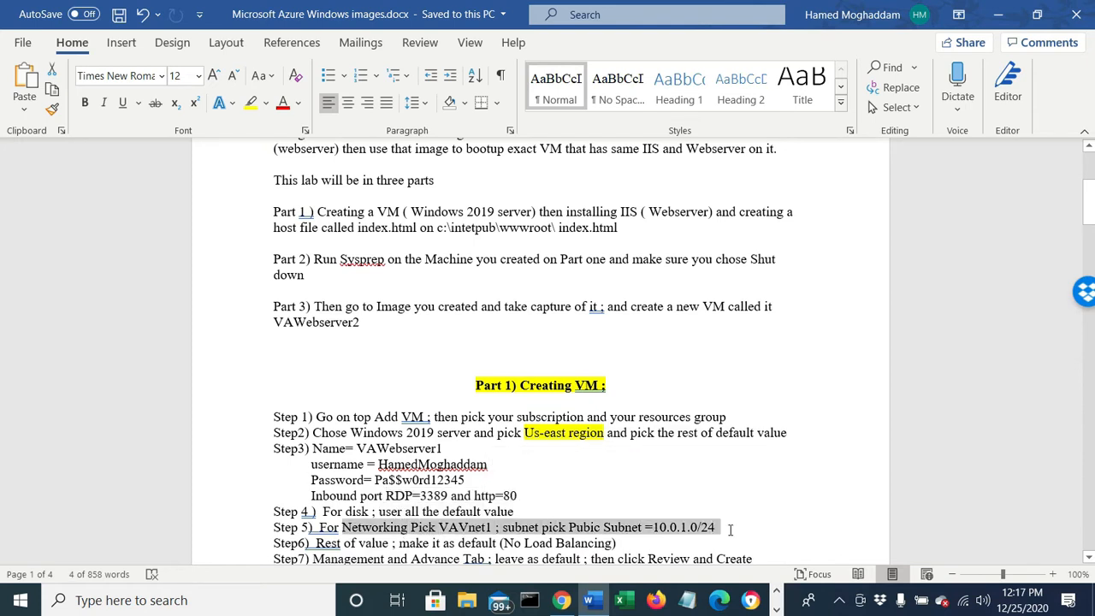
pyautogui.moveTo(618, 545); pyautogui.dragTo(458, 570)
pyautogui.click(566, 426)
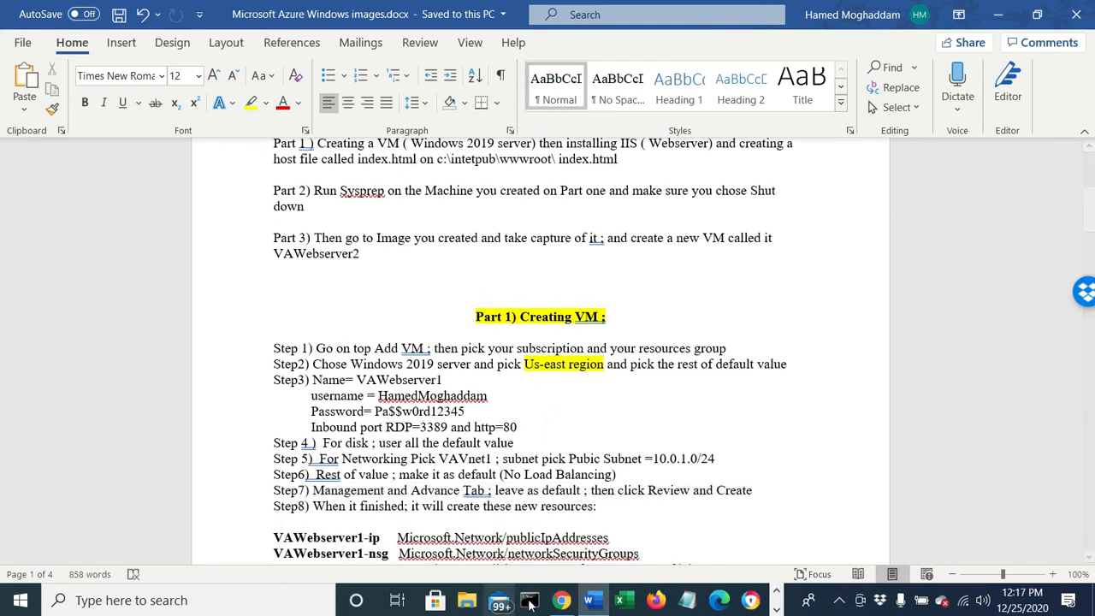
pyautogui.click(561, 601)
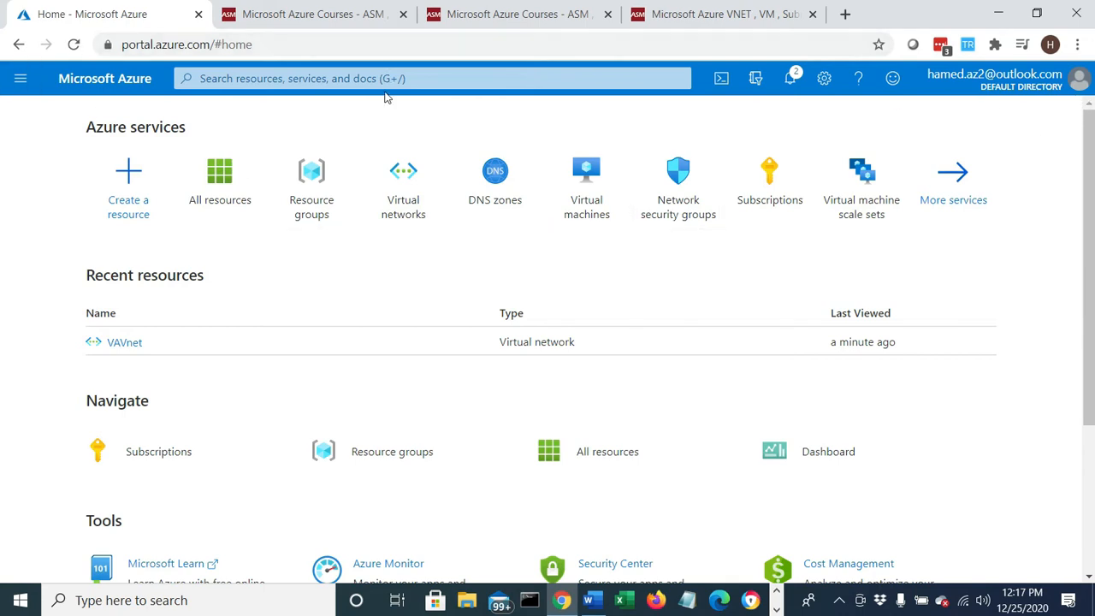
# - Examine the VAVnet virtual network's address space and its list of subnets
pyautogui.click(219, 194)
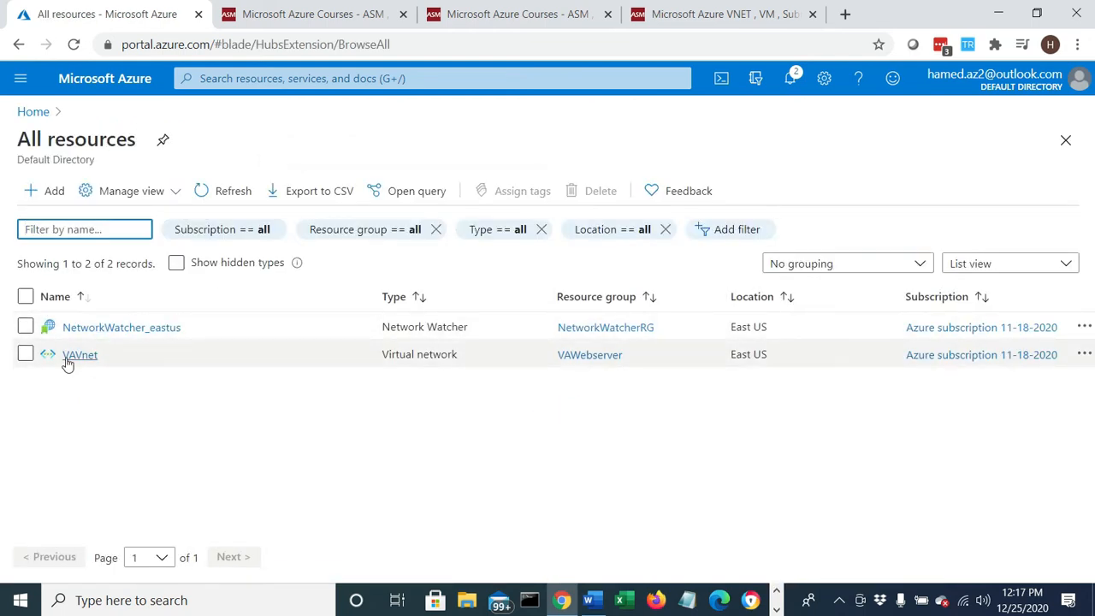
pyautogui.click(69, 356)
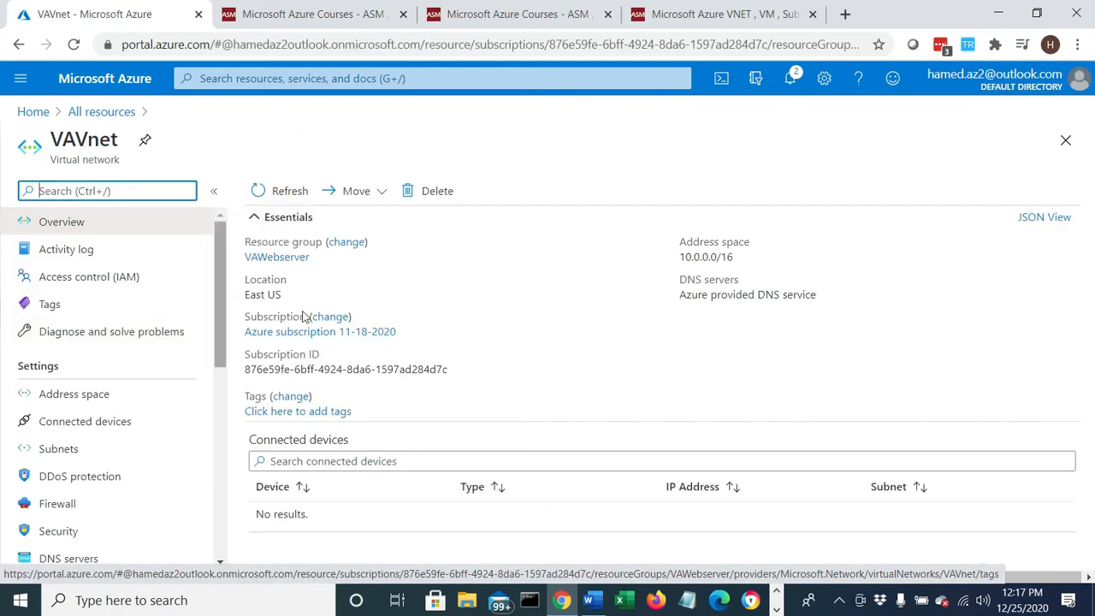
pyautogui.click(743, 258)
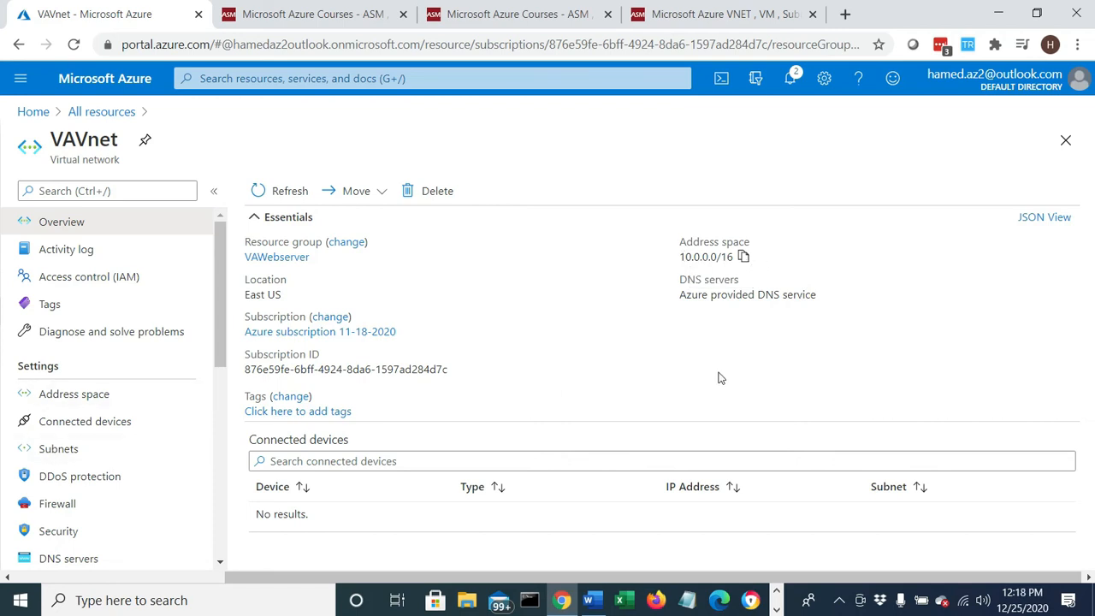
pyautogui.click(53, 454)
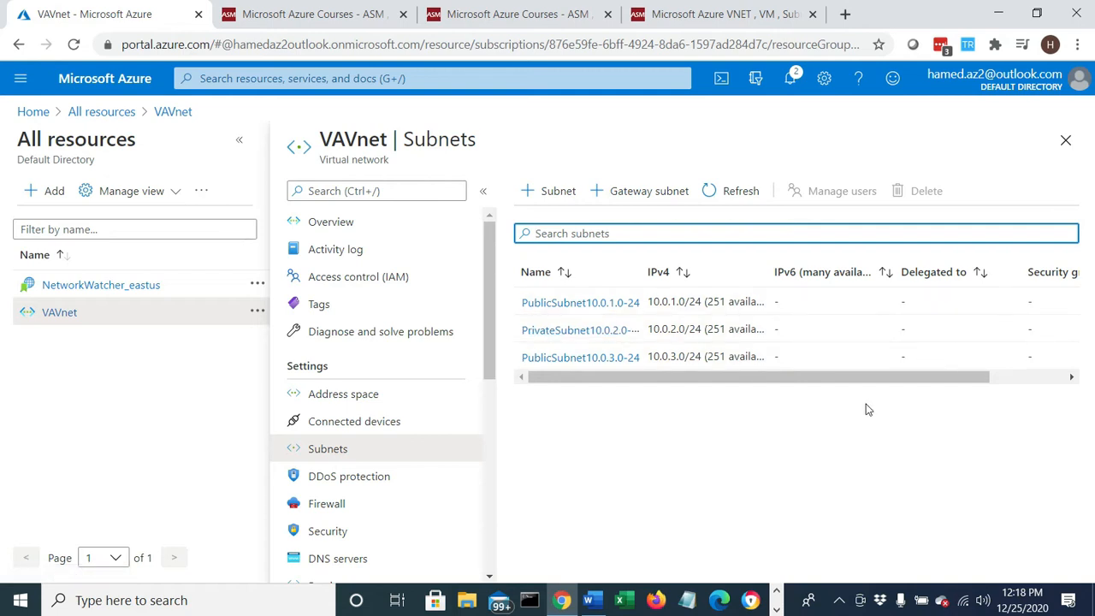
pyautogui.moveTo(872, 379); pyautogui.dragTo(814, 382)
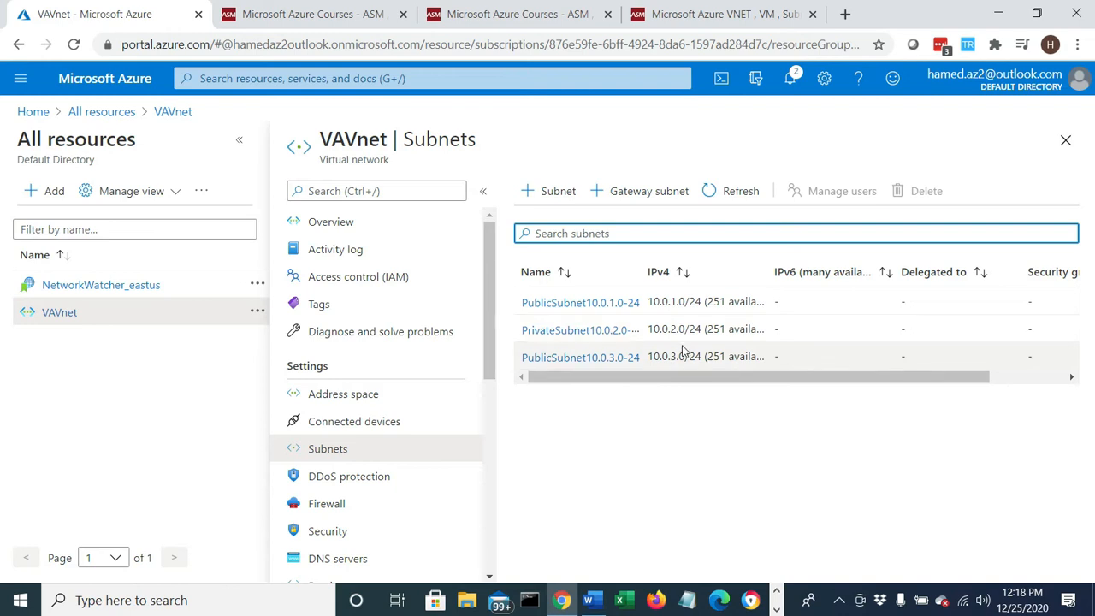
# - Start creating a virtual machine in the VAWebserver resource group and name it VAWebserver1
pyautogui.click(36, 112)
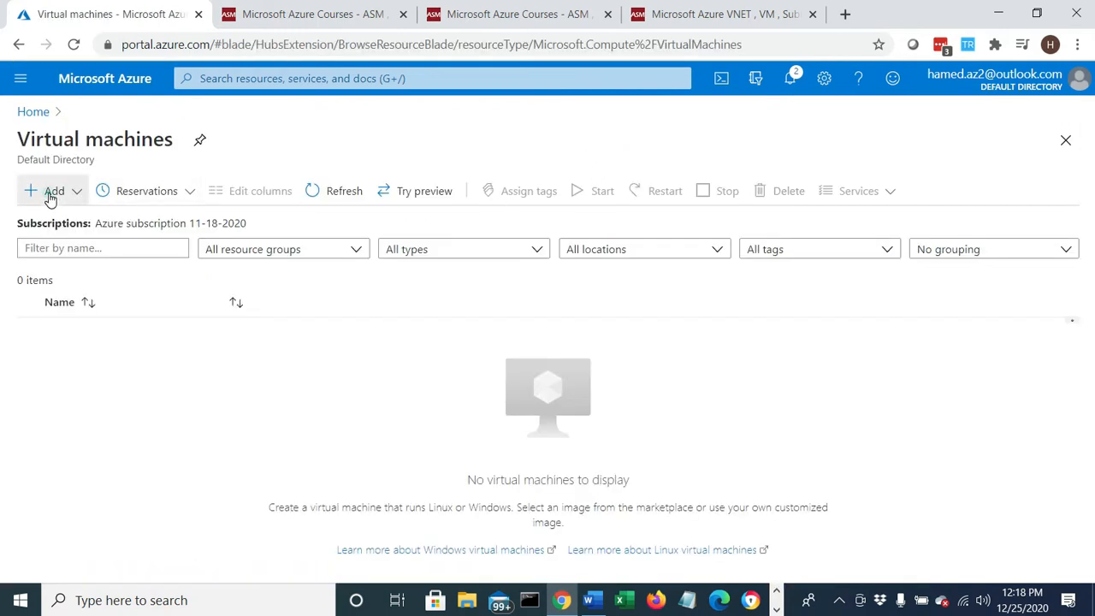
pyautogui.click(49, 195)
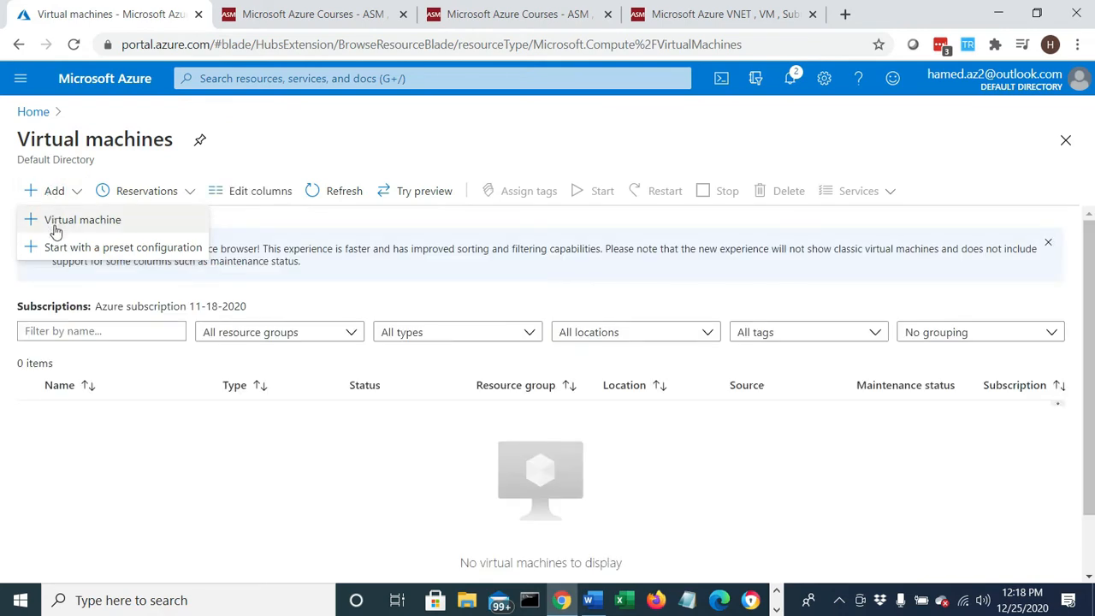
pyautogui.click(51, 221)
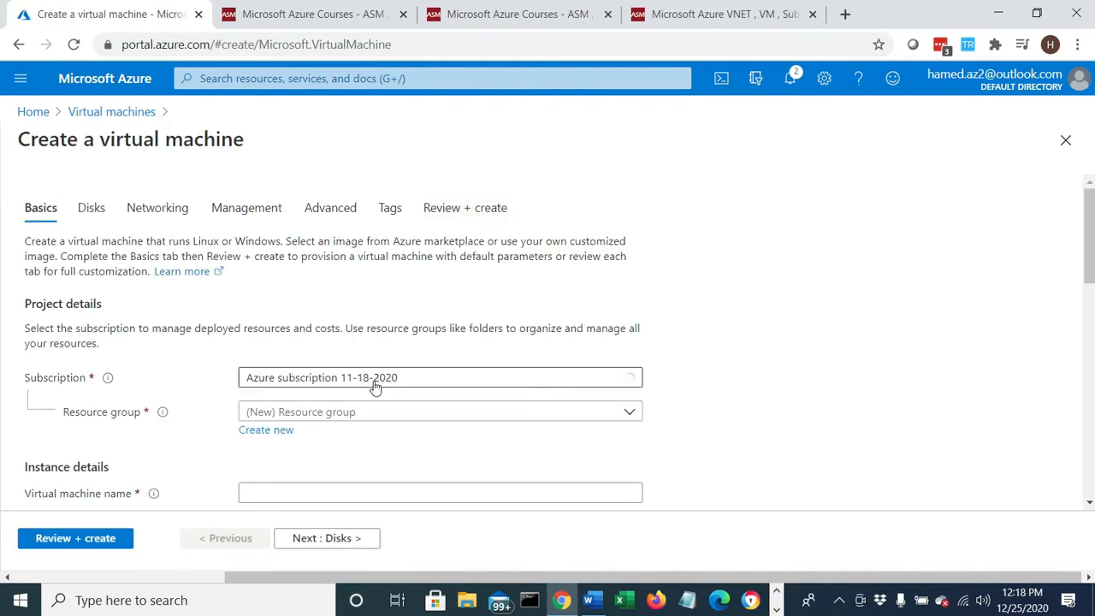
pyautogui.click(347, 414)
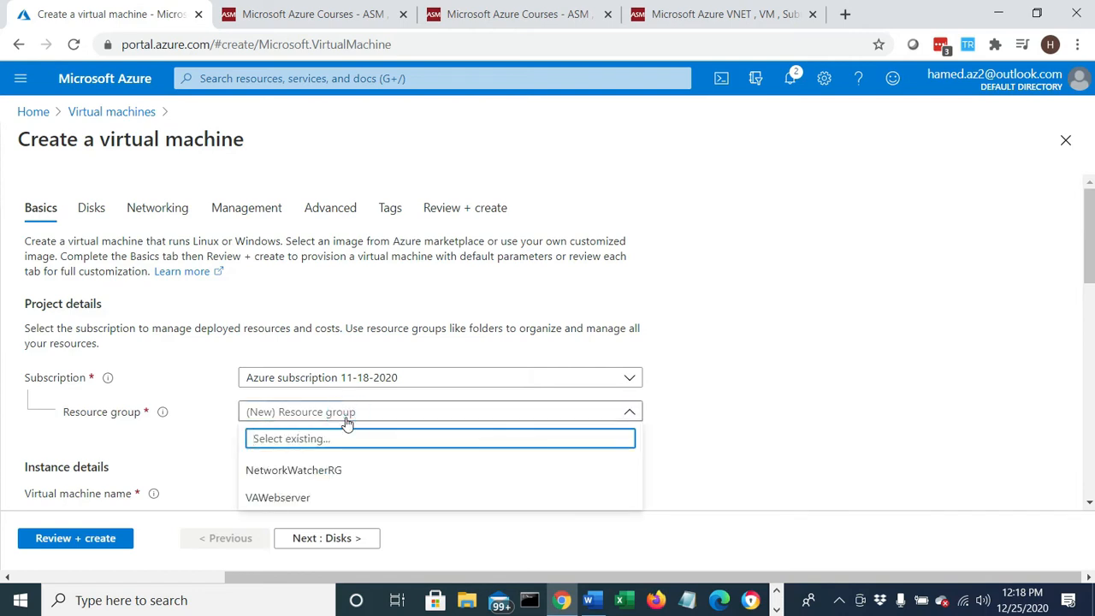
pyautogui.click(277, 499)
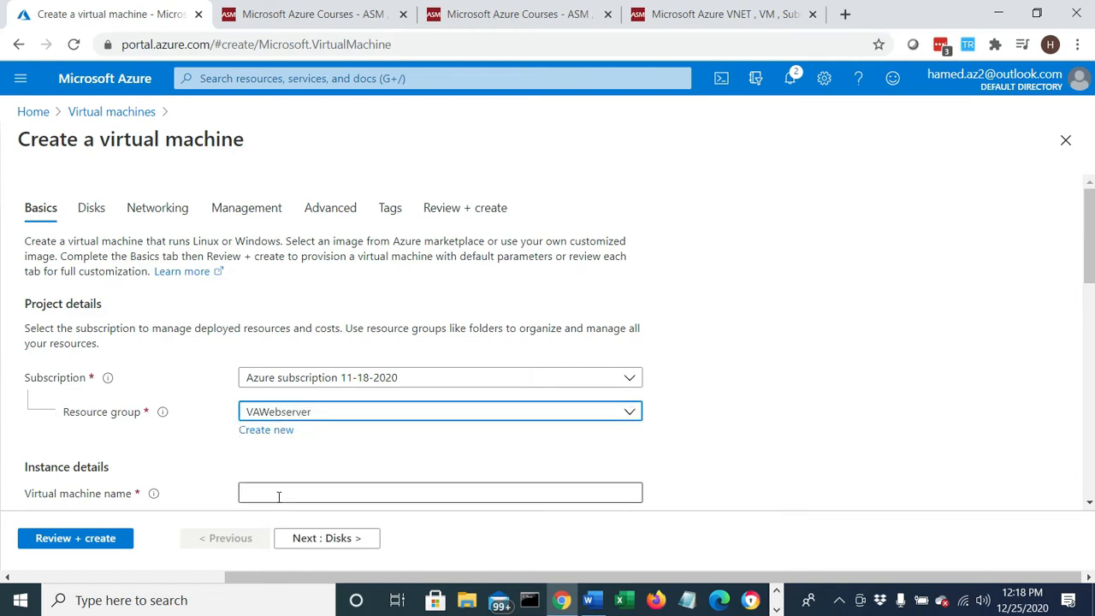
pyautogui.click(279, 495)
pyautogui.write('VAWebserver1')
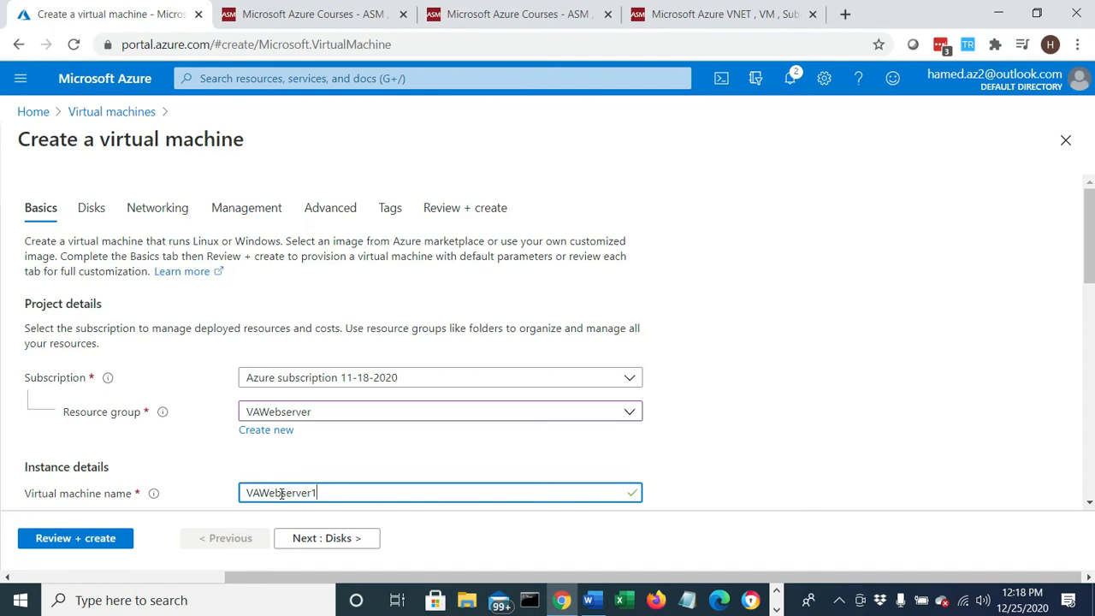
# - Set the virtual machine's image to Windows Server 2019 Datacenter - Gen1
pyautogui.scroll(-2, 423, 475)
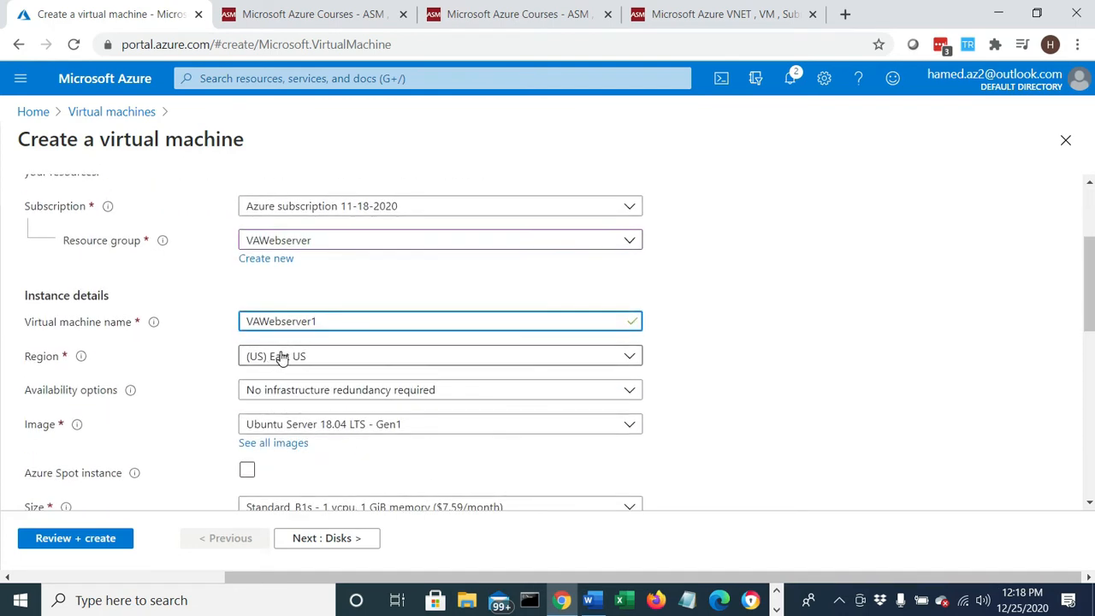
pyautogui.click(343, 427)
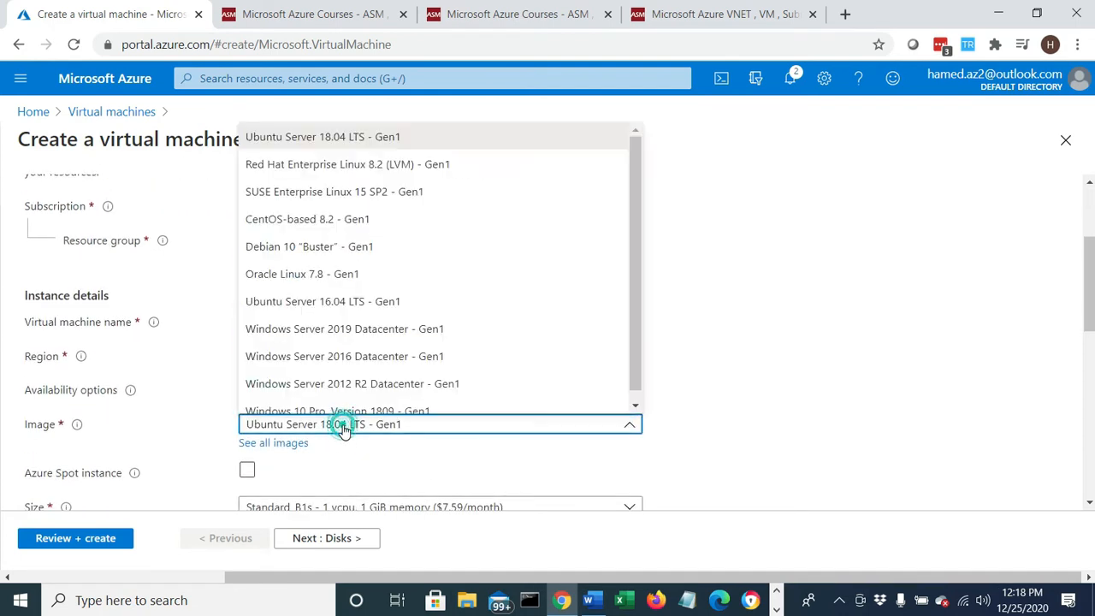
pyautogui.click(379, 332)
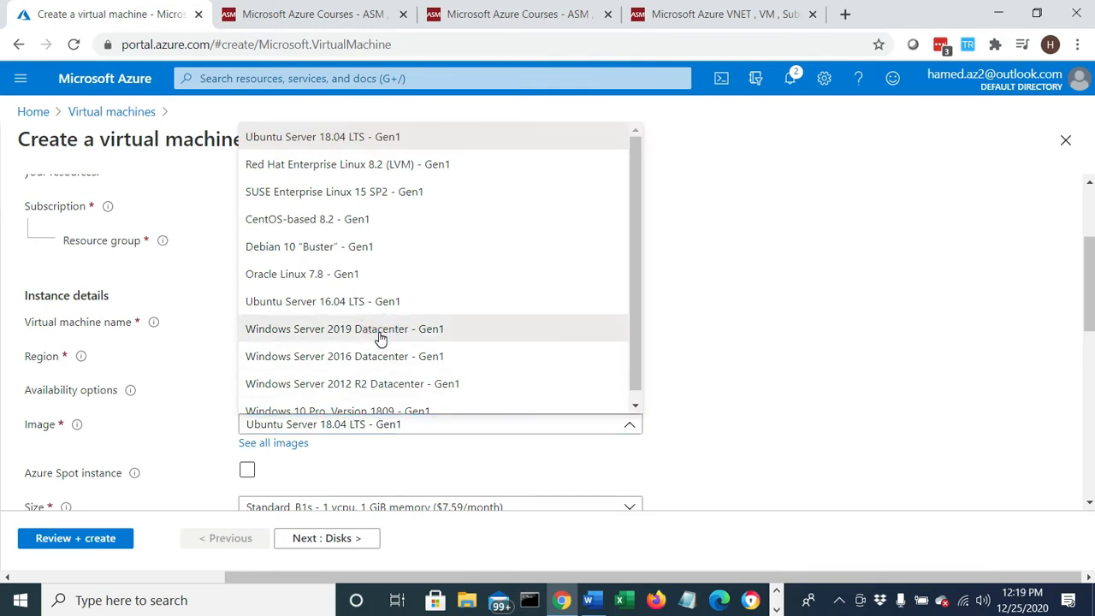
pyautogui.click(379, 332)
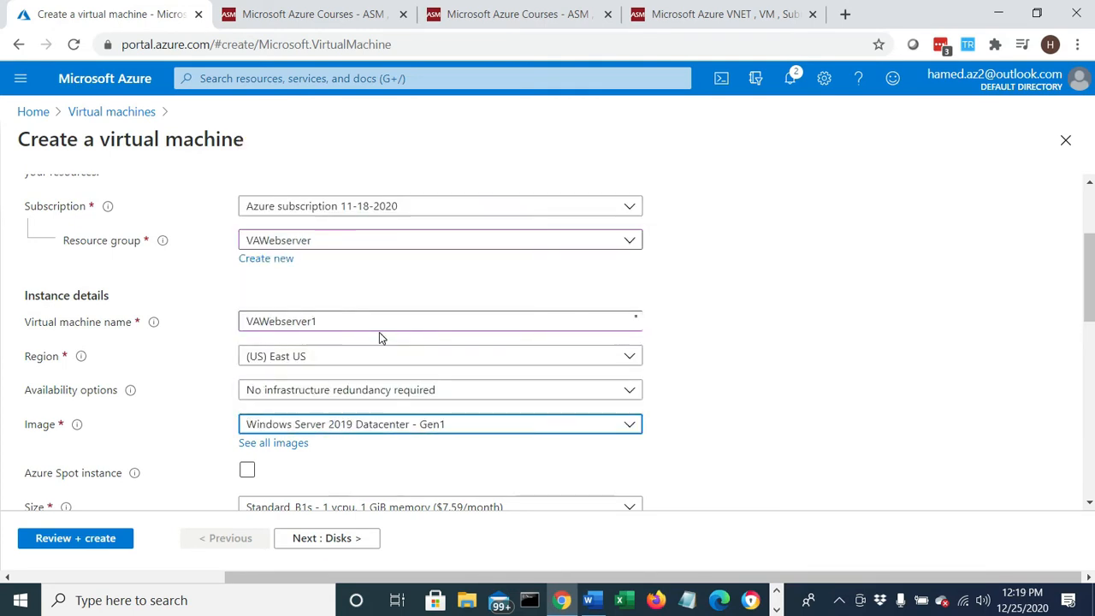
# - Fill in the administrator account's username, enter its password, and repeat it in the password confirmation
pyautogui.scroll(-2, 379, 334)
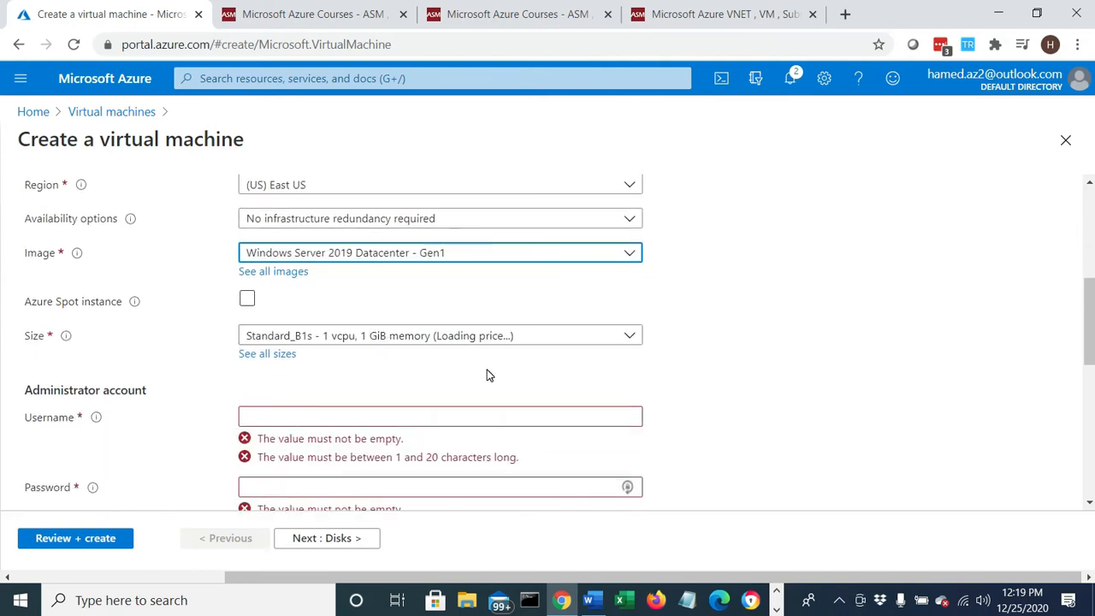
pyautogui.click(352, 413)
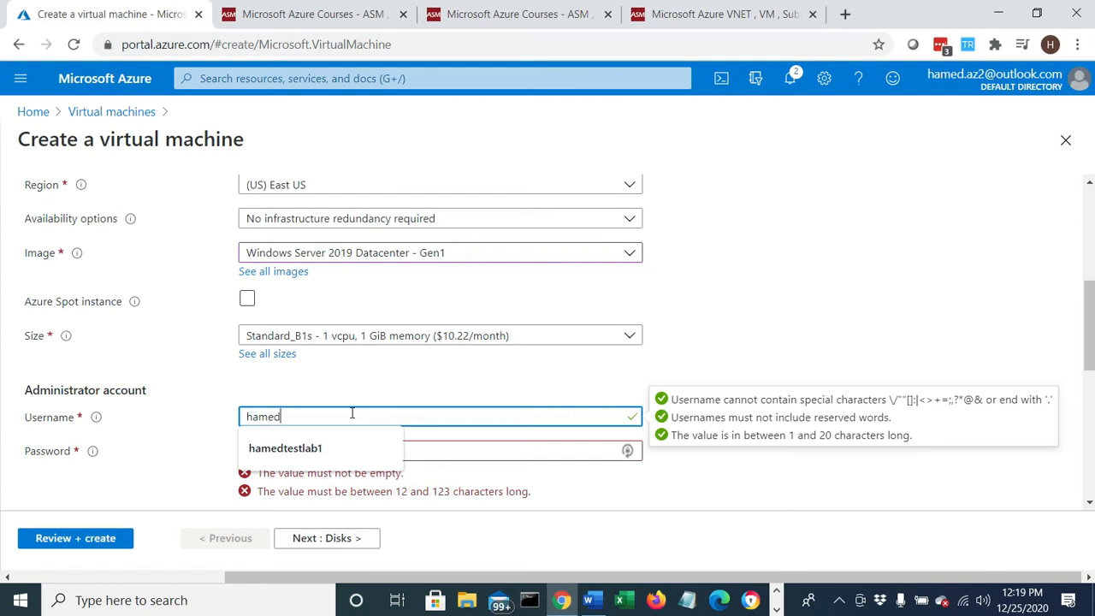
pyautogui.write('hamedmoghaddam')
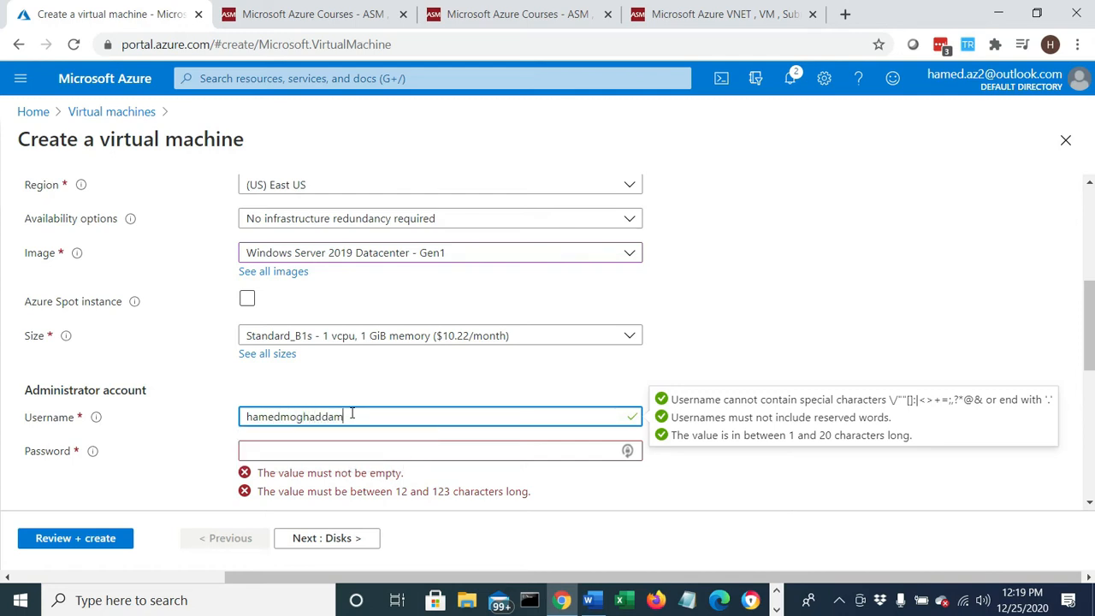
pyautogui.press('Tab')
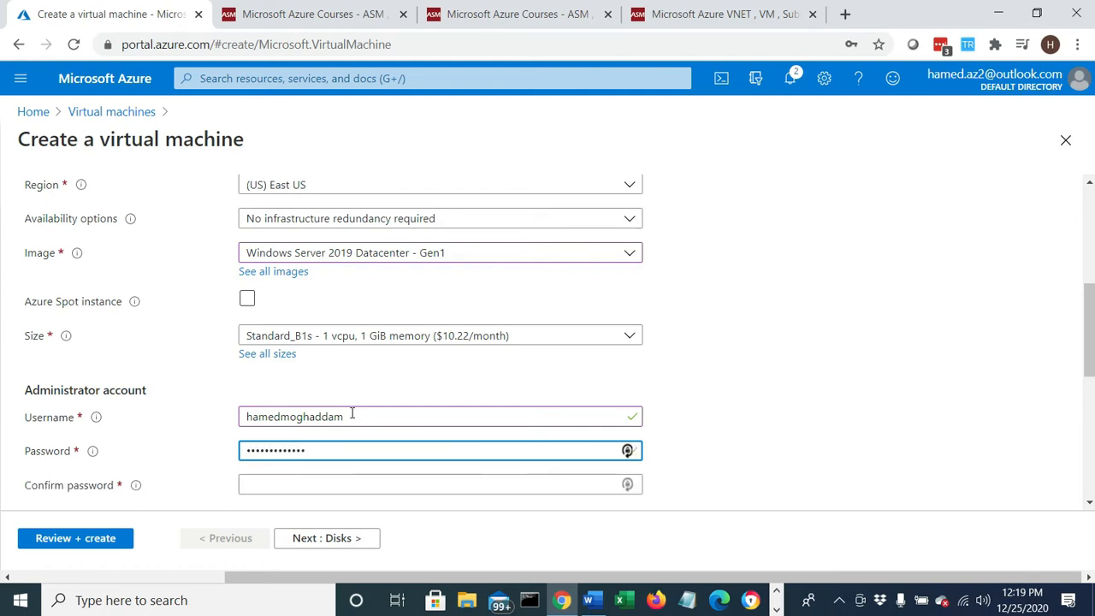
pyautogui.press('Tab')
pyautogui.write('Pa')
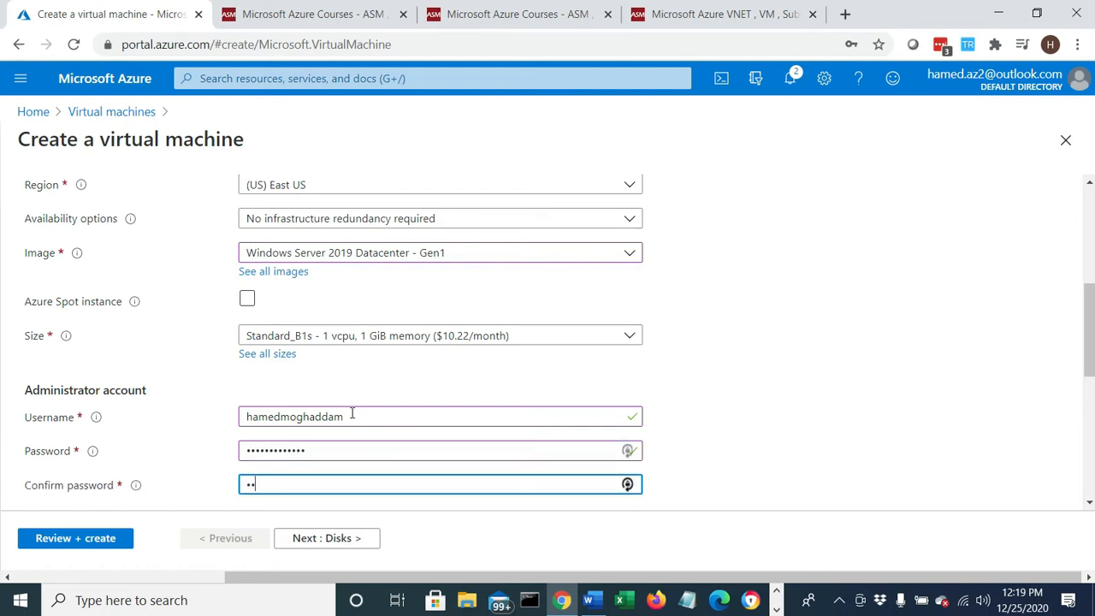
pyautogui.write('ssw')
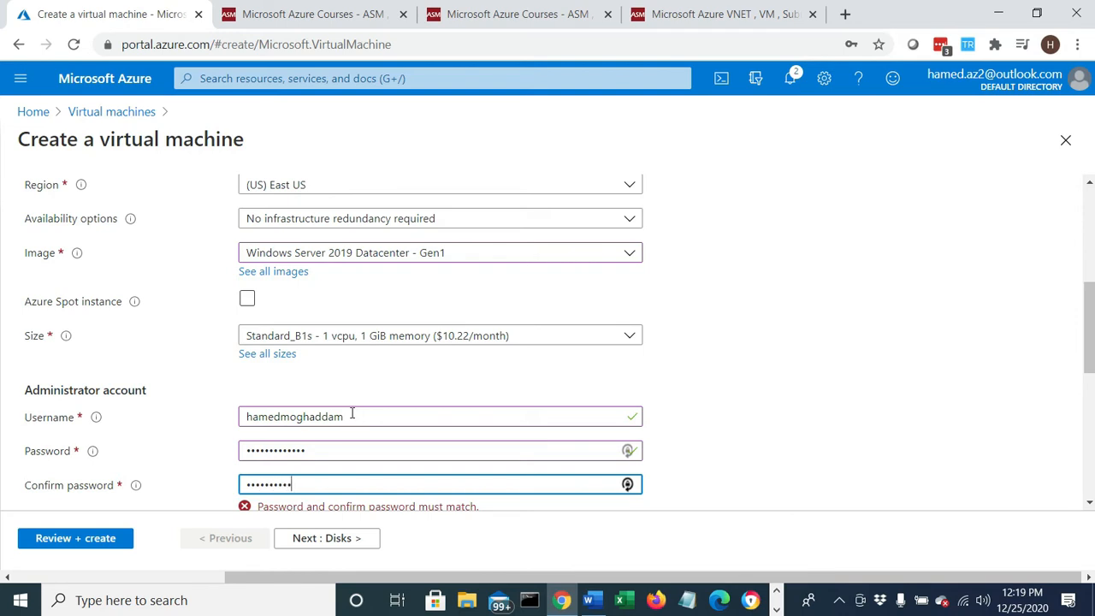
# - Allow HTTP (80) as a public inbound port in addition to RDP (3389)
pyautogui.scroll(-2, 354, 412)
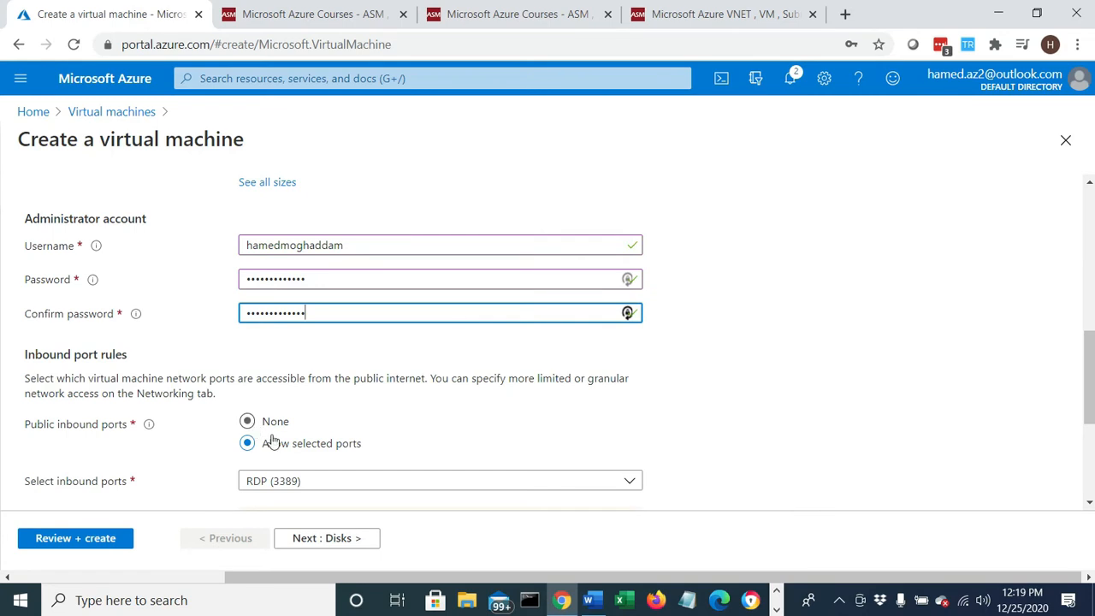
pyautogui.scroll(-1, 339, 452)
pyautogui.click(310, 396)
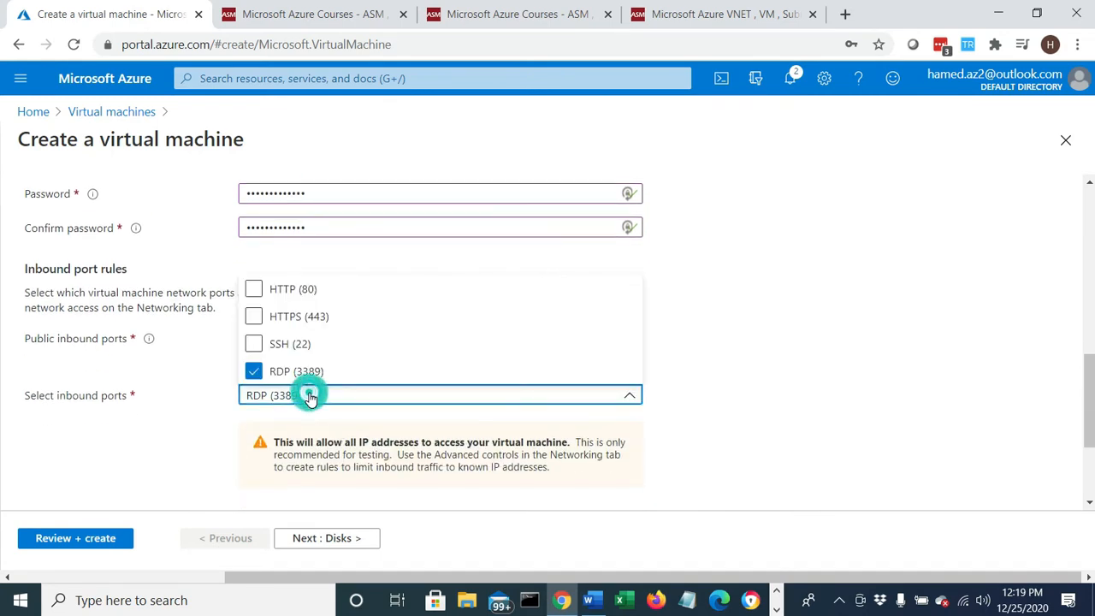
pyautogui.click(253, 288)
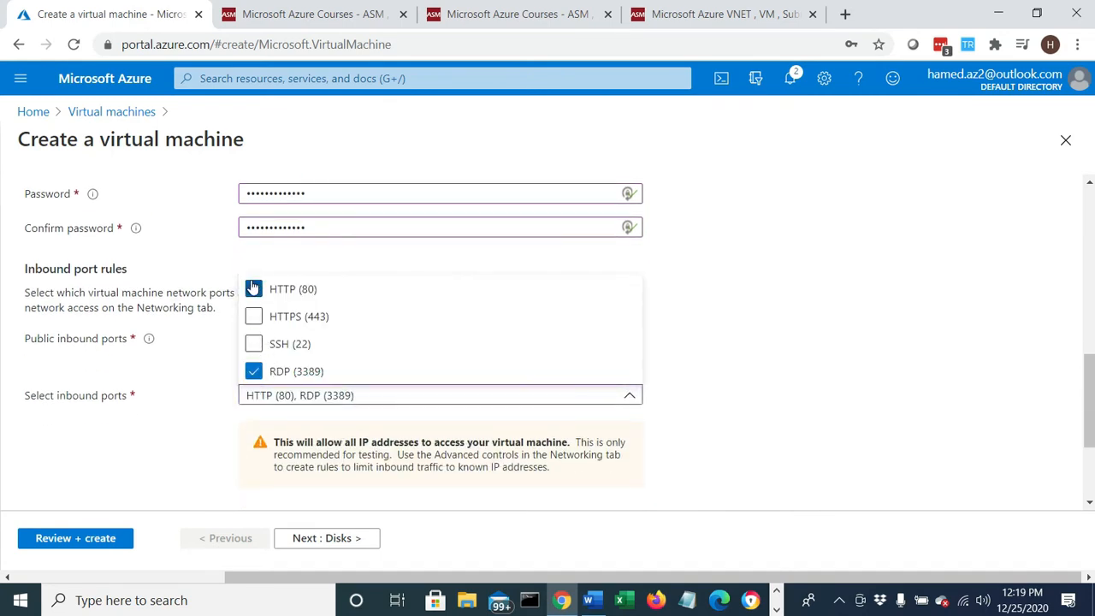
pyautogui.click(820, 428)
# - Keep the default licensing and disk options and proceed to the networking settings, dismissing the browser's password update offer
pyautogui.scroll(-2, 820, 423)
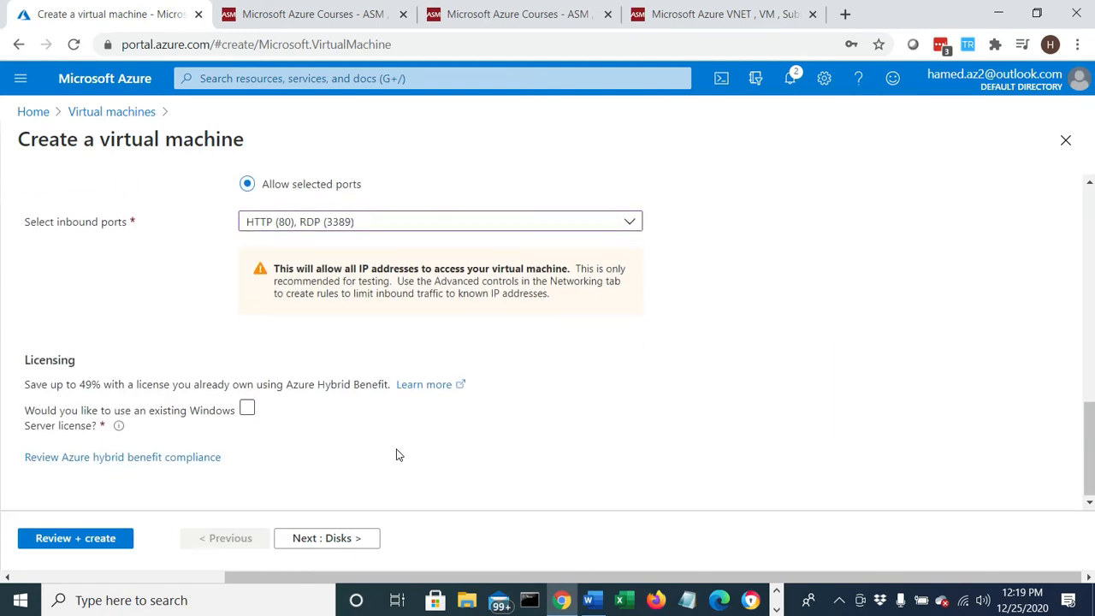
pyautogui.click(340, 539)
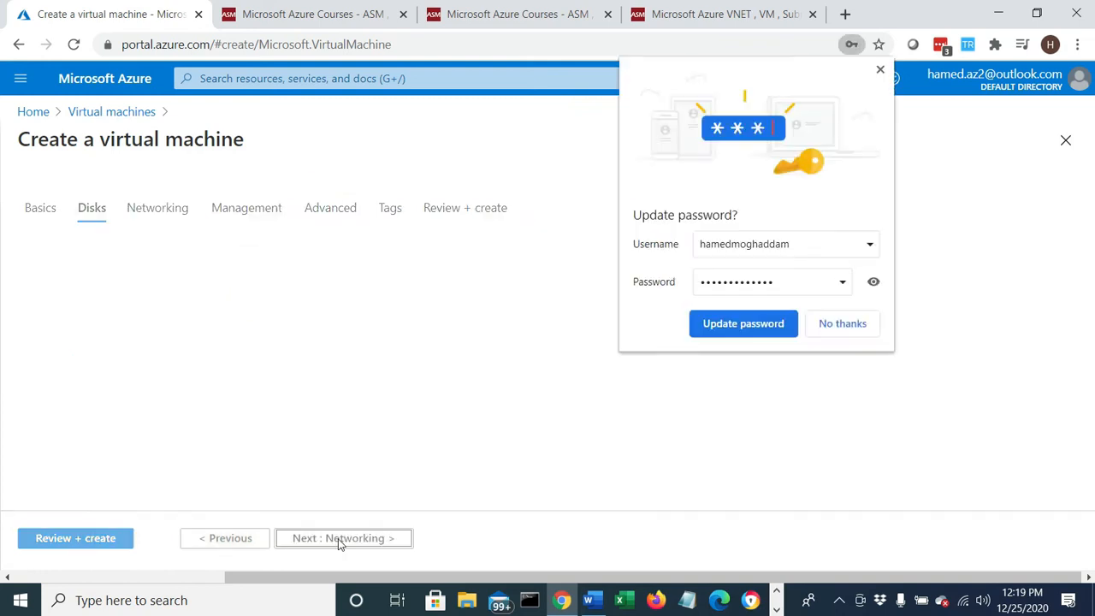
pyautogui.click(880, 70)
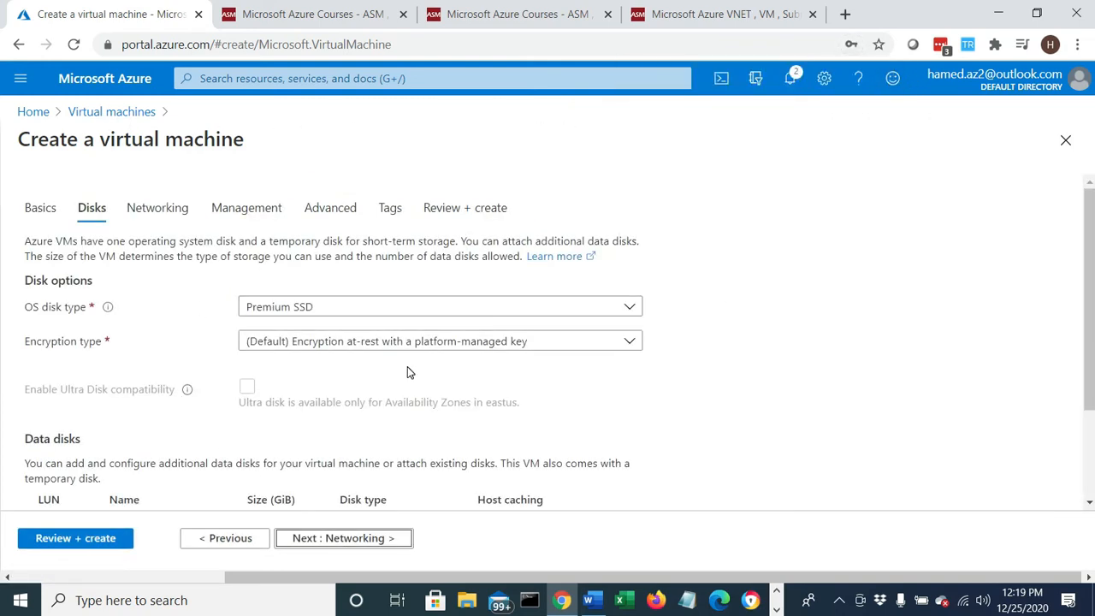
pyautogui.scroll(-2, 408, 368)
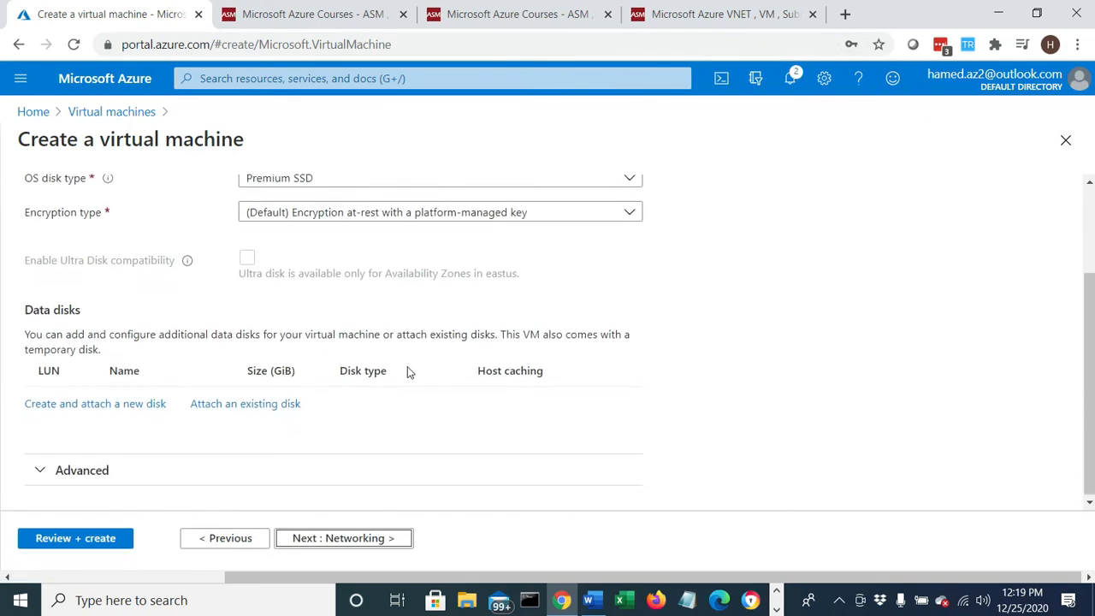
pyautogui.click(349, 538)
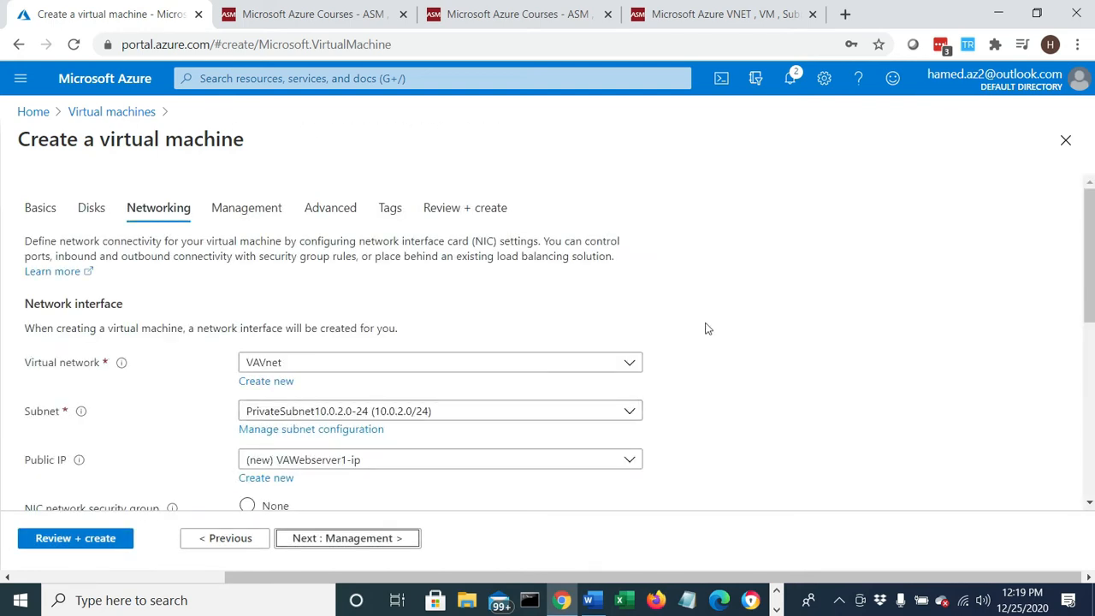
# - Connect the virtual machine to the VAVnet virtual network and its PublicSubnet10.0.1.0-24 subnet
pyautogui.click(282, 362)
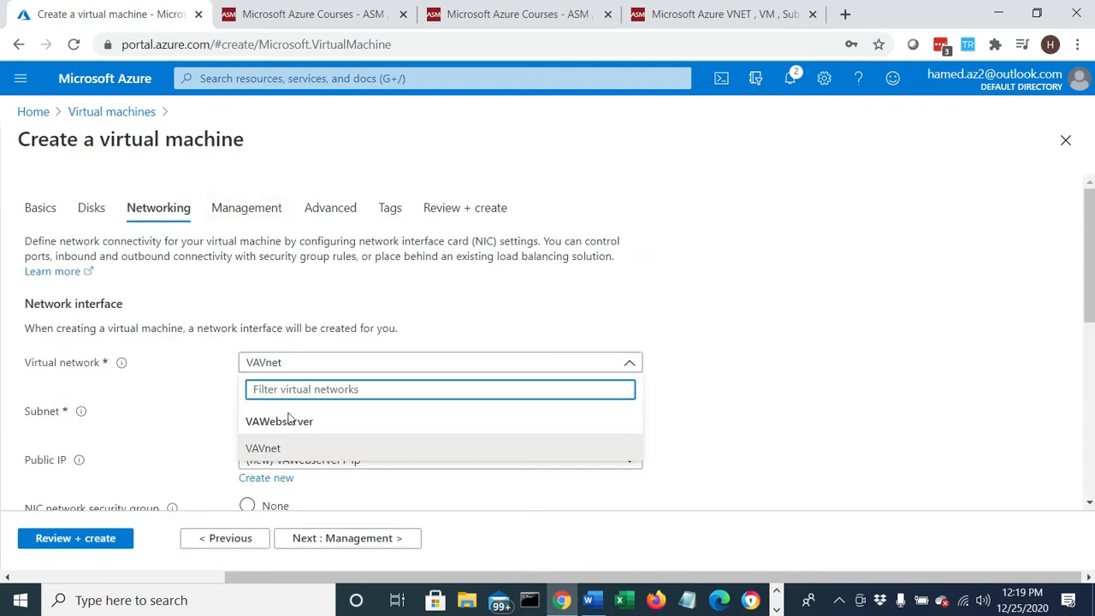
pyautogui.click(275, 448)
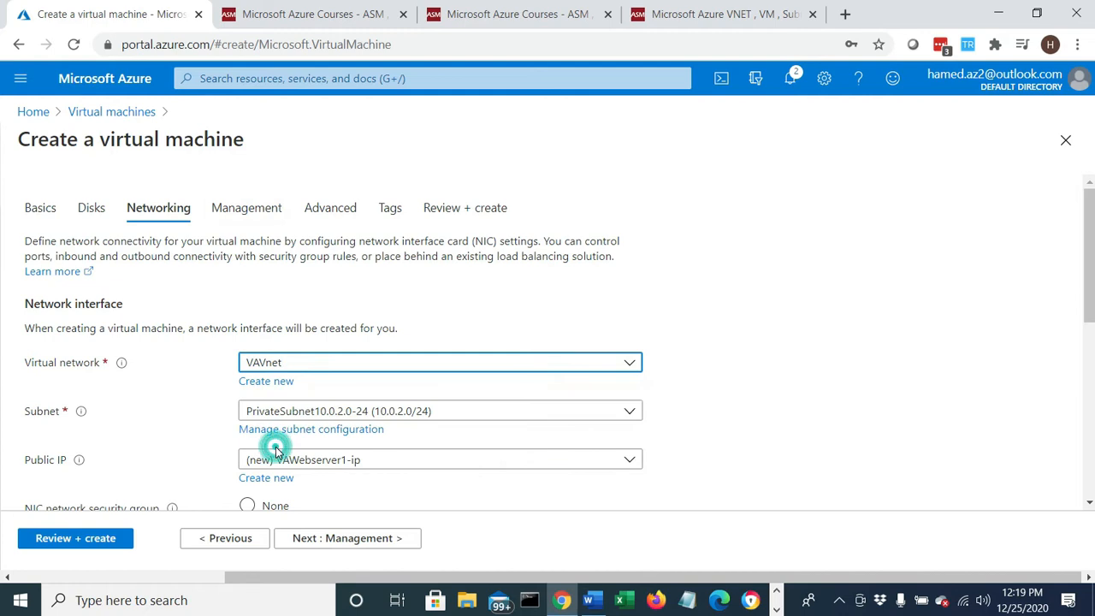
pyautogui.click(322, 416)
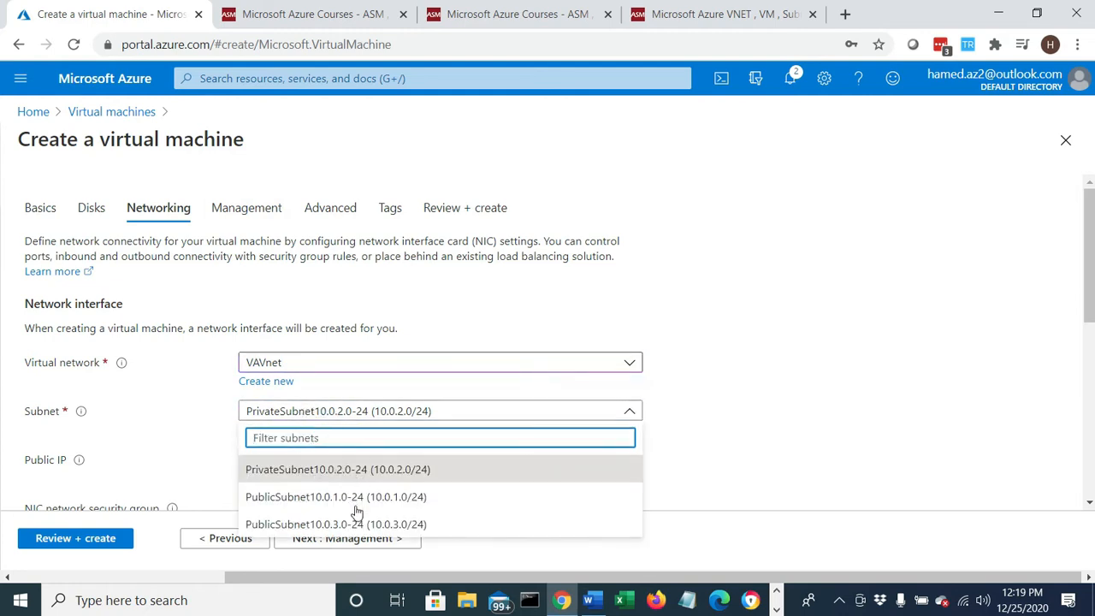
pyautogui.click(288, 497)
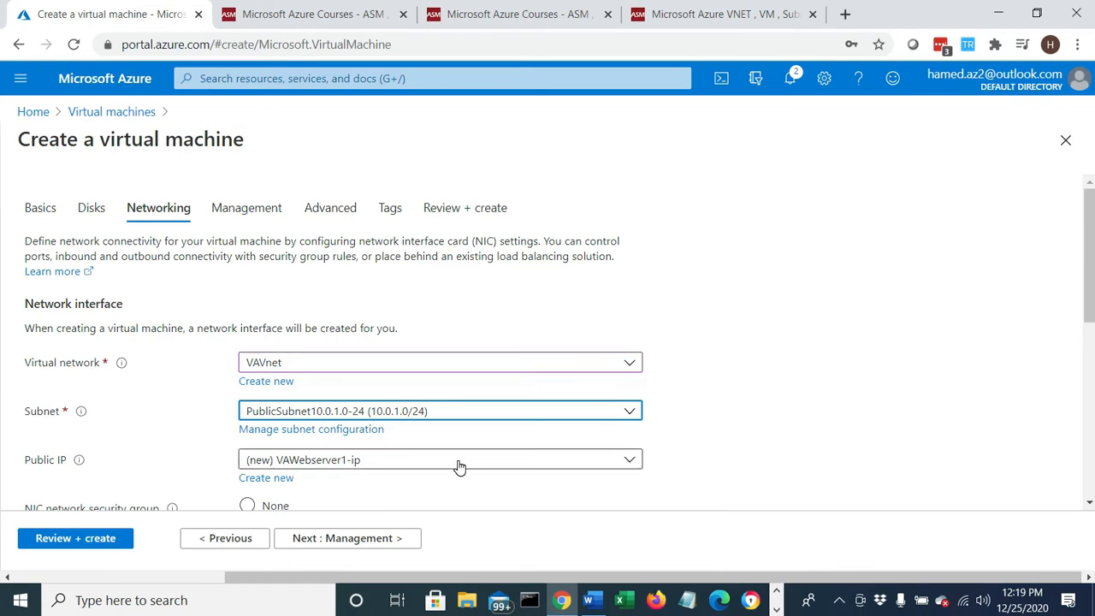
# - Review the public IP and NIC network security group settings, and switch to the lab instructions in Word
pyautogui.scroll(-1, 457, 465)
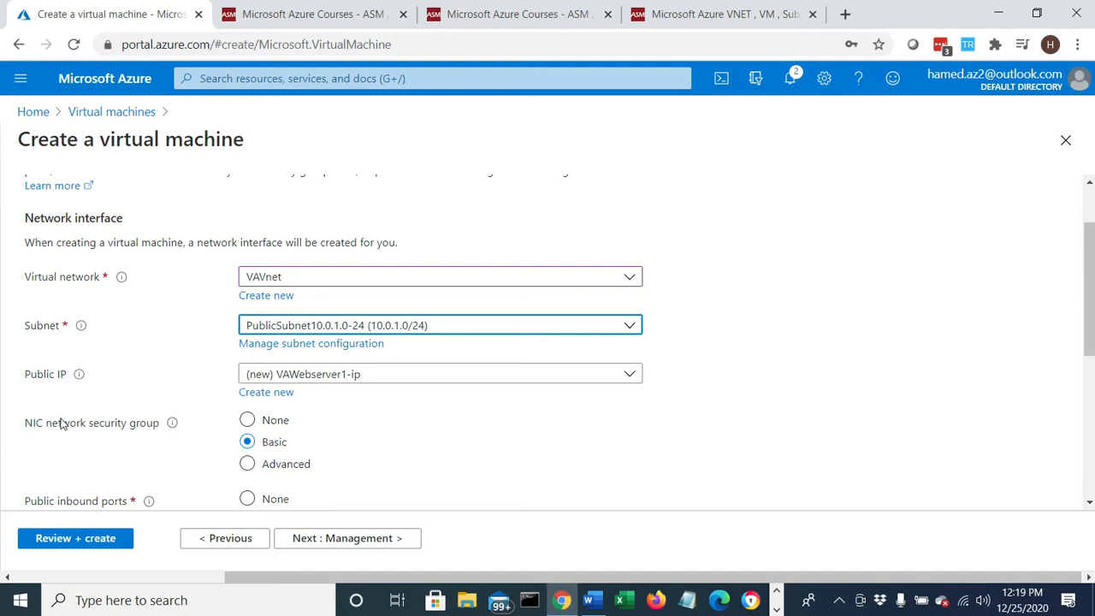
pyautogui.moveTo(53, 427); pyautogui.dragTo(174, 425)
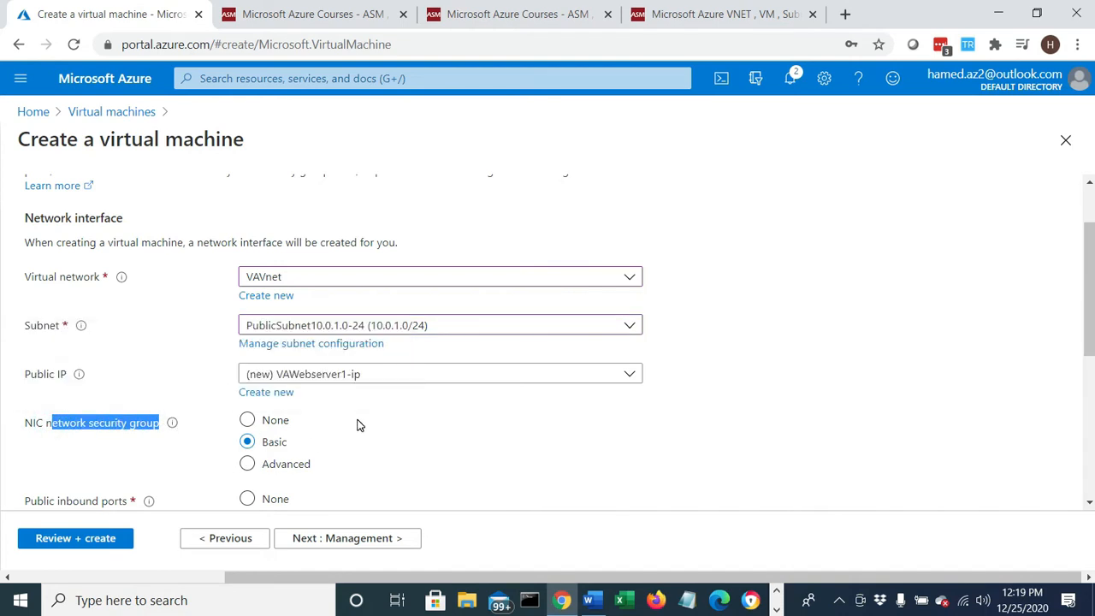
pyautogui.scroll(-1, 376, 432)
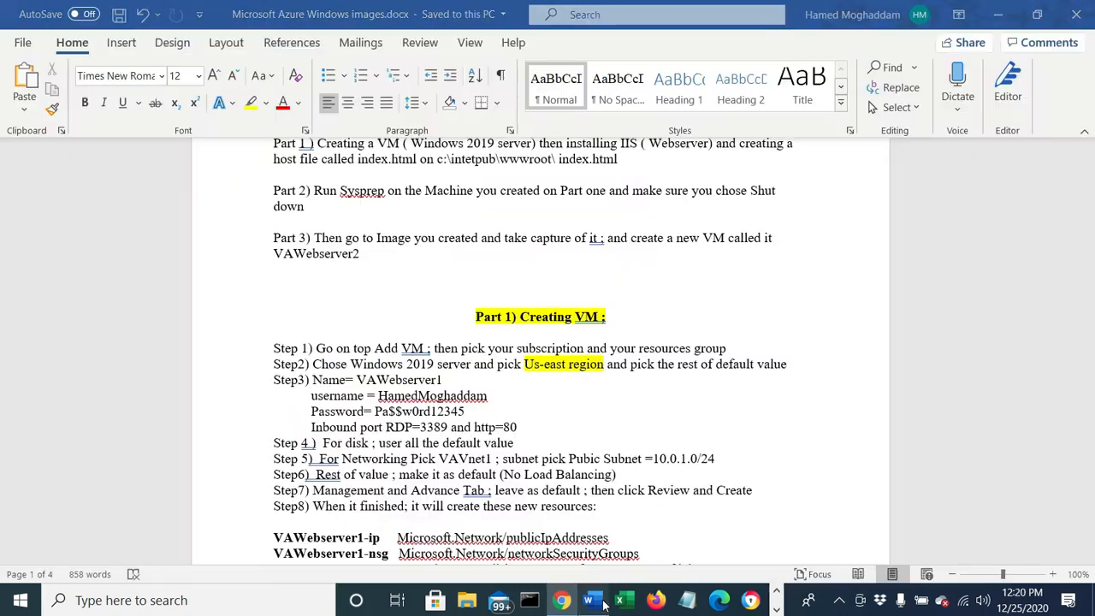
pyautogui.click(589, 600)
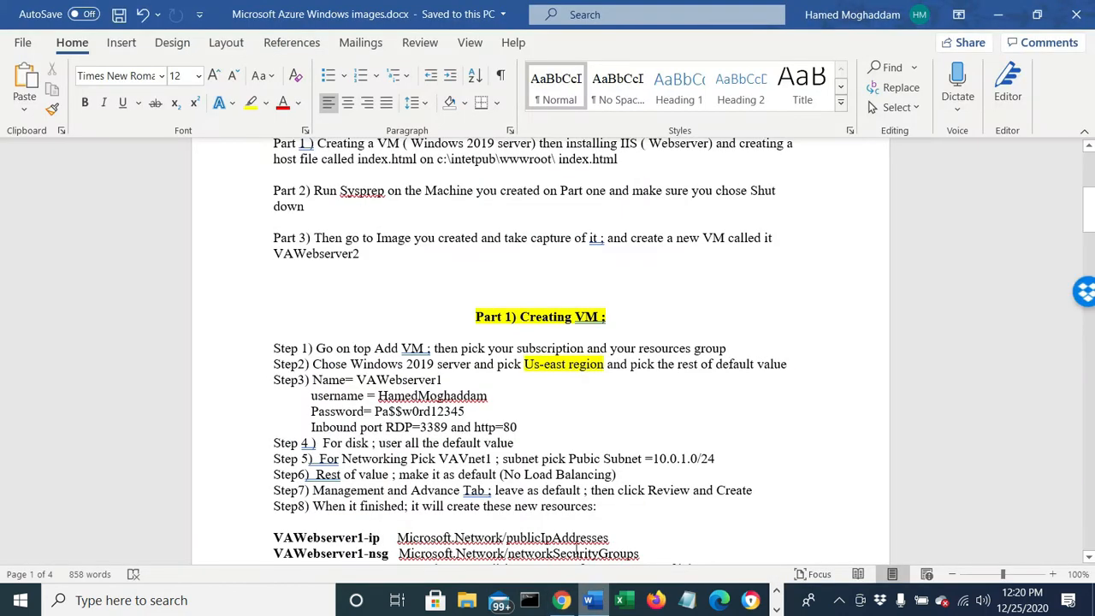
# - Read the lab steps on default values and no load balancing in Word, and switch back to the Azure portal
pyautogui.scroll(-2, 511, 445)
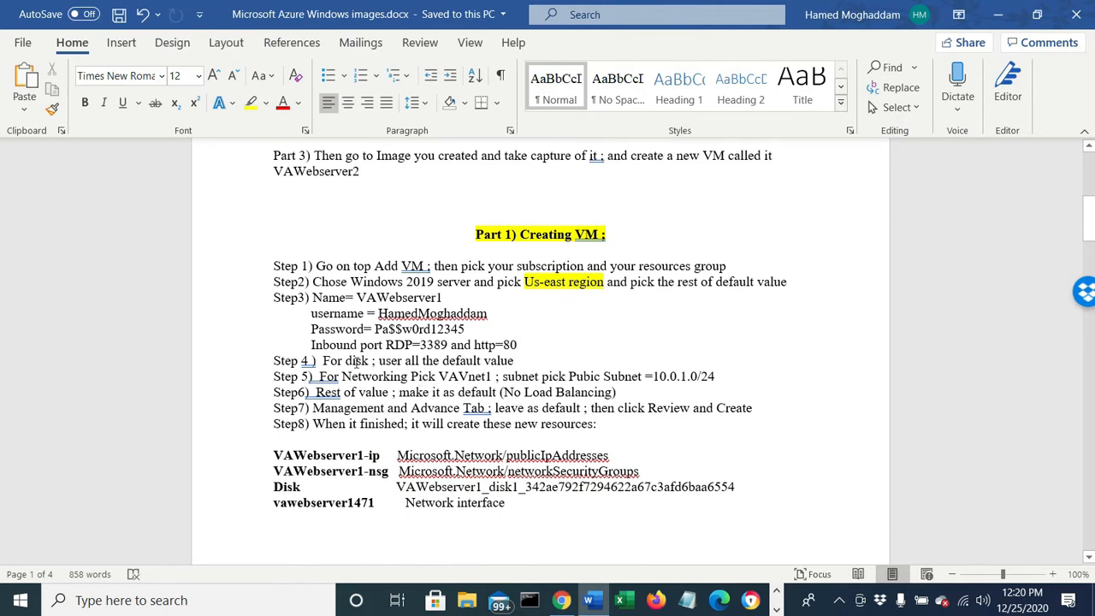
pyautogui.moveTo(382, 397); pyautogui.dragTo(515, 401)
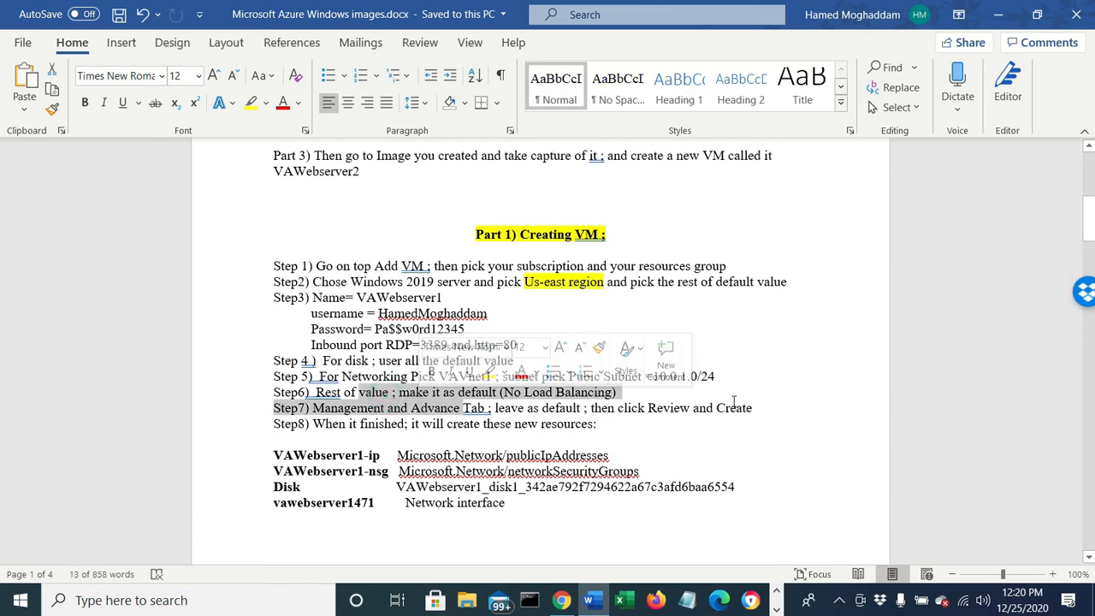
pyautogui.click(998, 14)
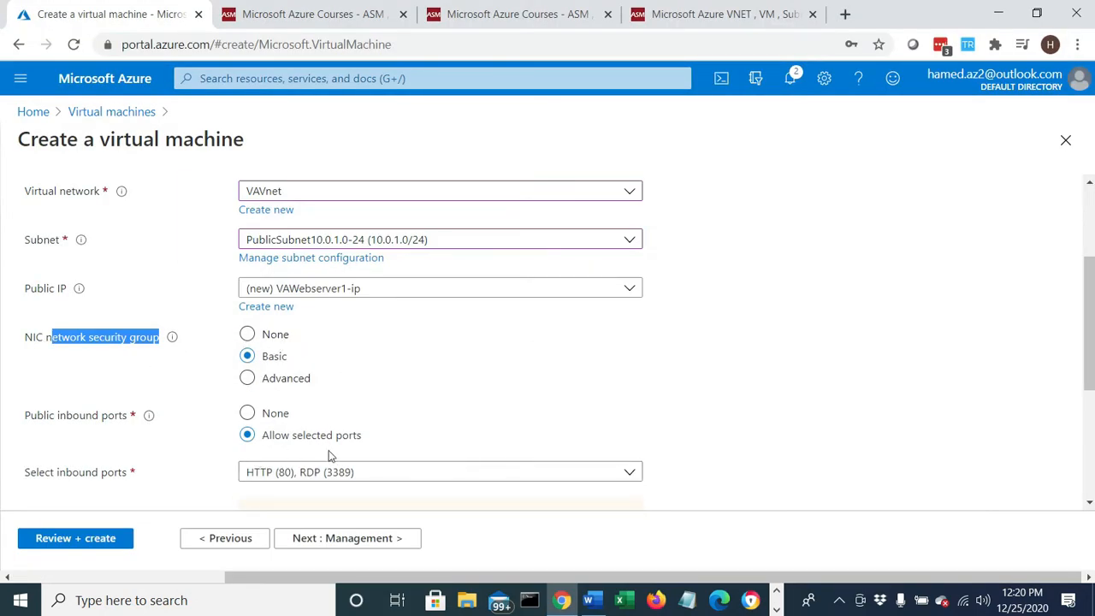
# - Keep the remaining networking options and the management options at their defaults, and proceed to the advanced settings
pyautogui.scroll(-1, 370, 447)
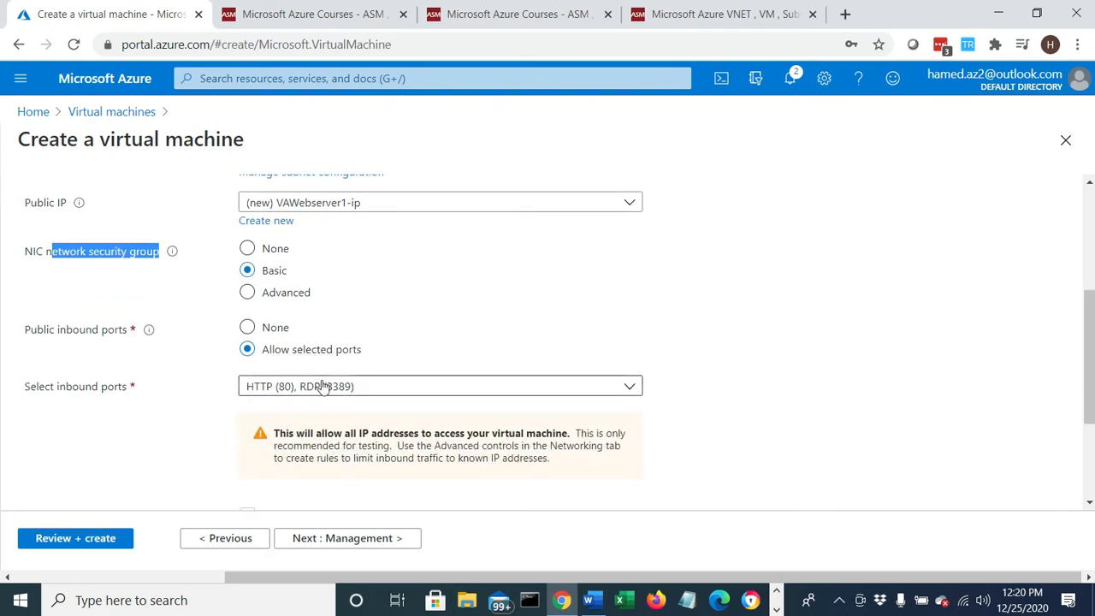
pyautogui.scroll(-2, 320, 384)
pyautogui.click(299, 539)
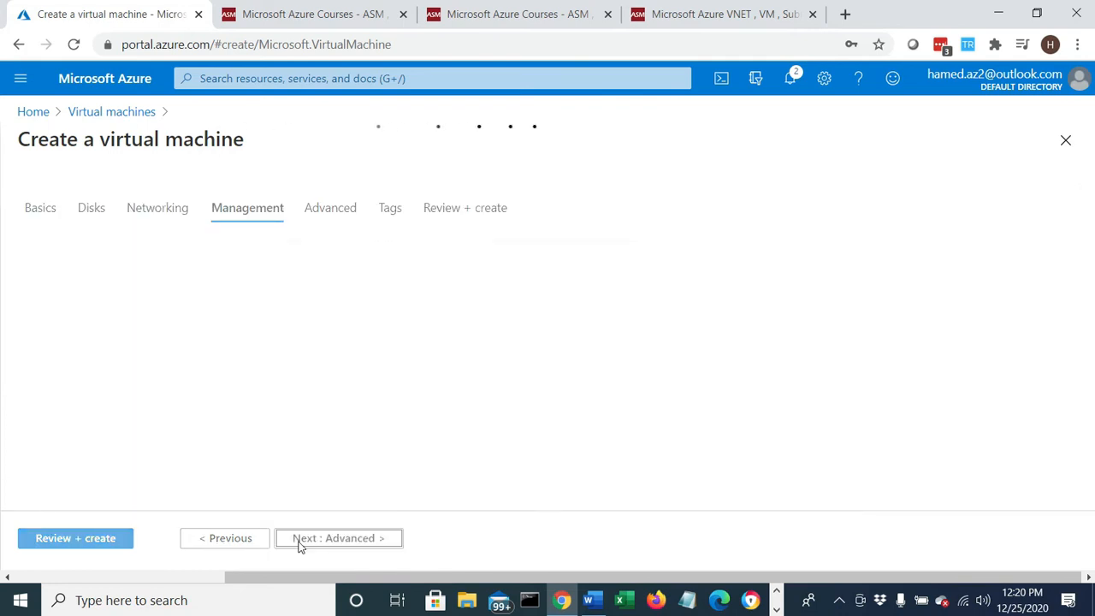
pyautogui.scroll(-2, 316, 396)
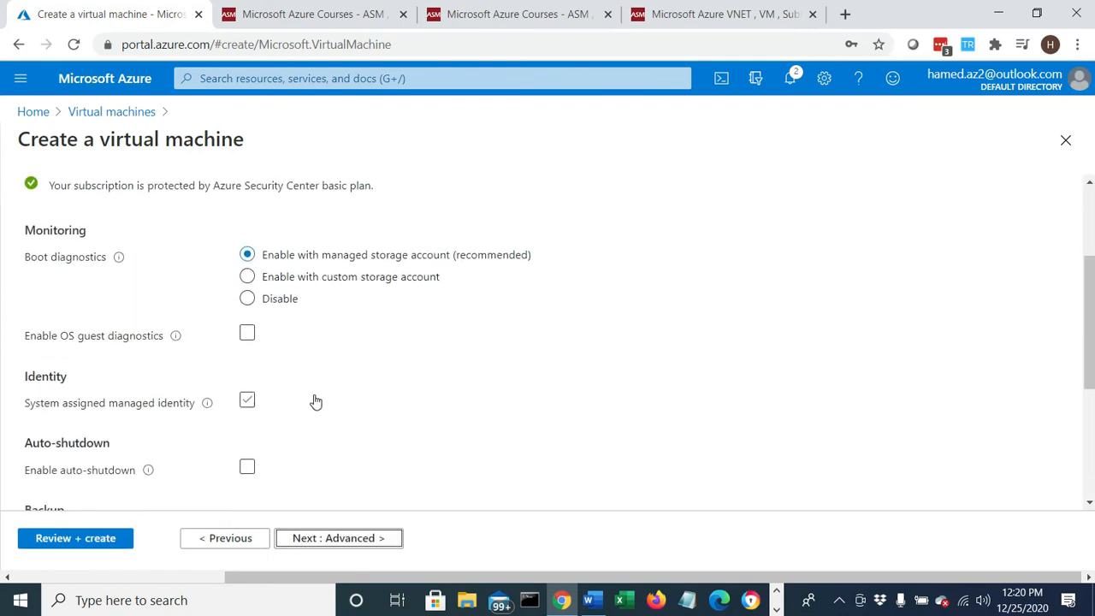
pyautogui.scroll(-2, 316, 402)
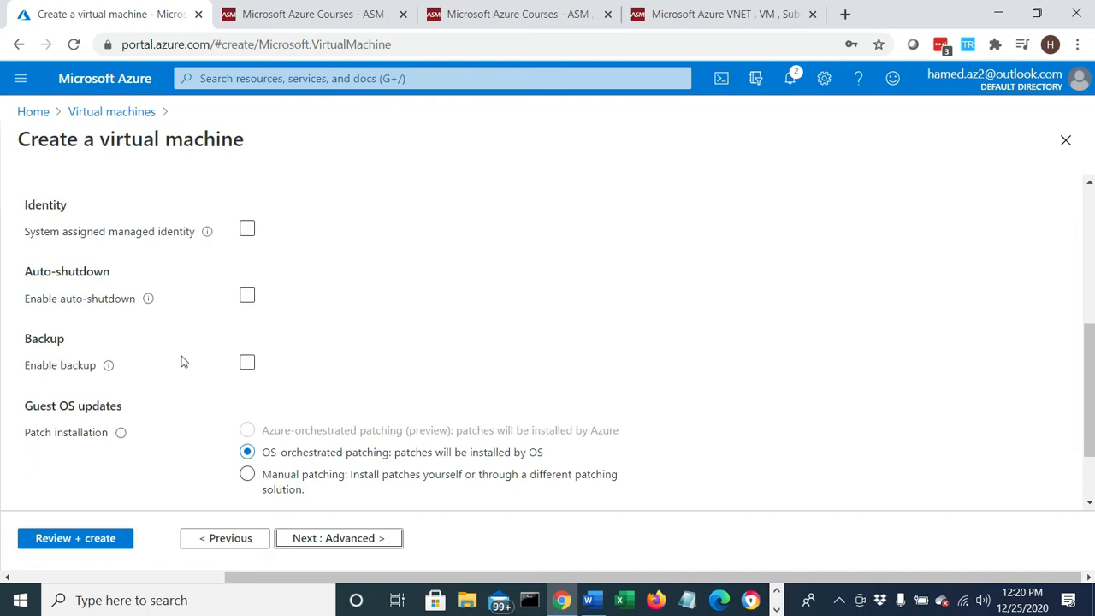
pyautogui.click(315, 547)
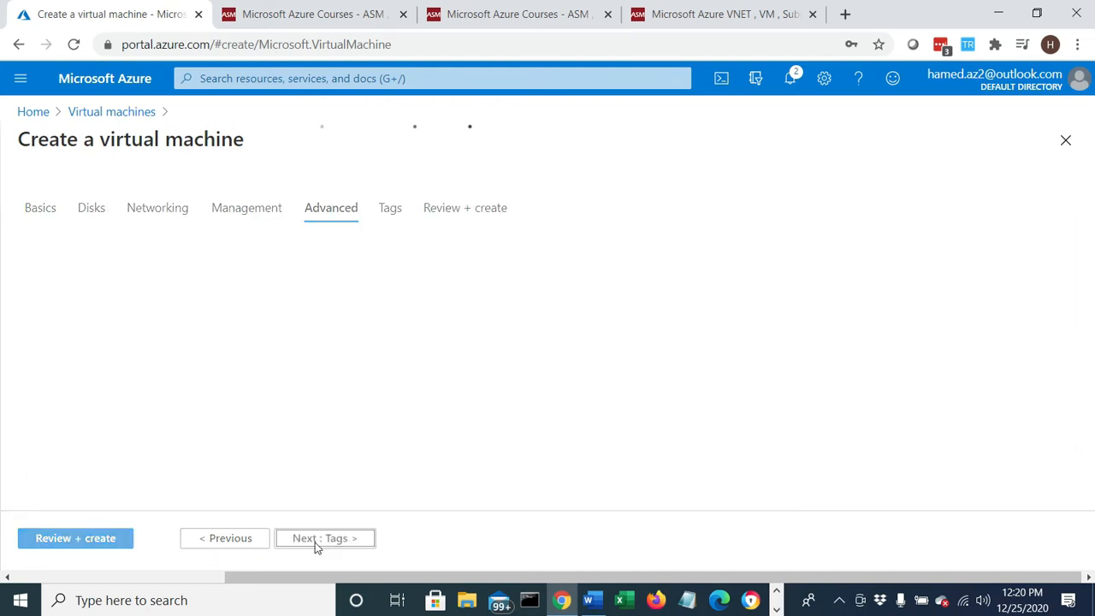
# - Leave the advanced settings at their defaults and the tags empty, and proceed to the final review
pyautogui.scroll(-1, 303, 288)
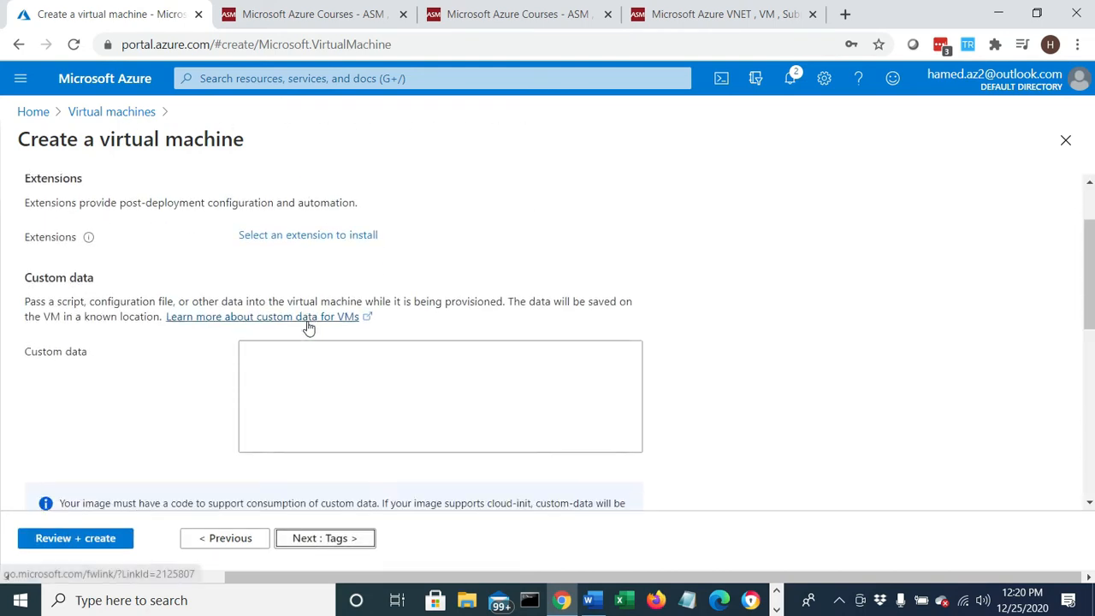
pyautogui.scroll(-6, 308, 328)
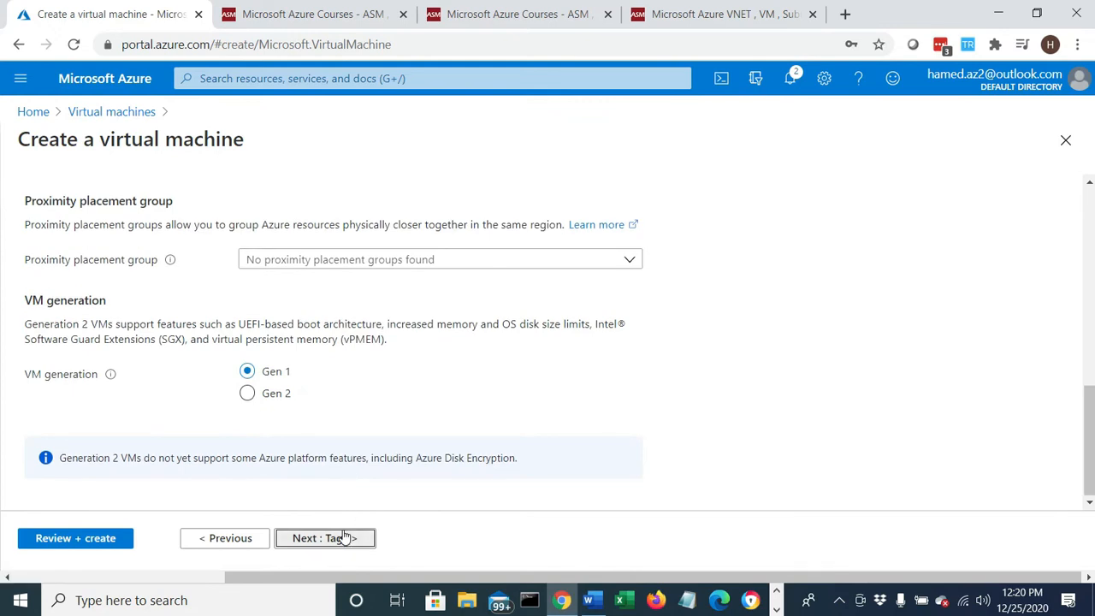
pyautogui.click(345, 535)
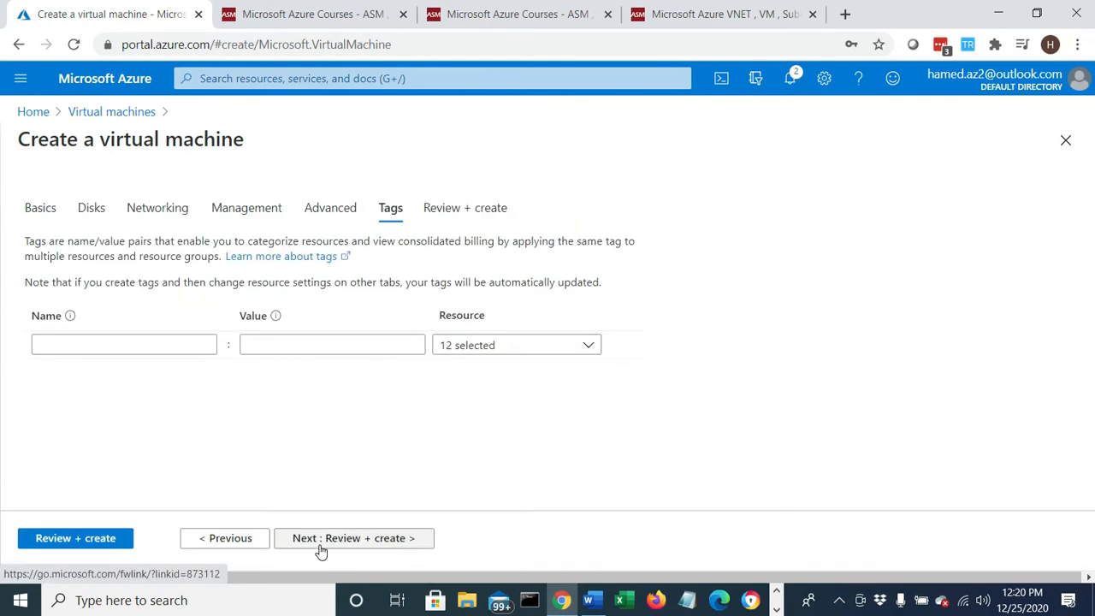
pyautogui.click(321, 548)
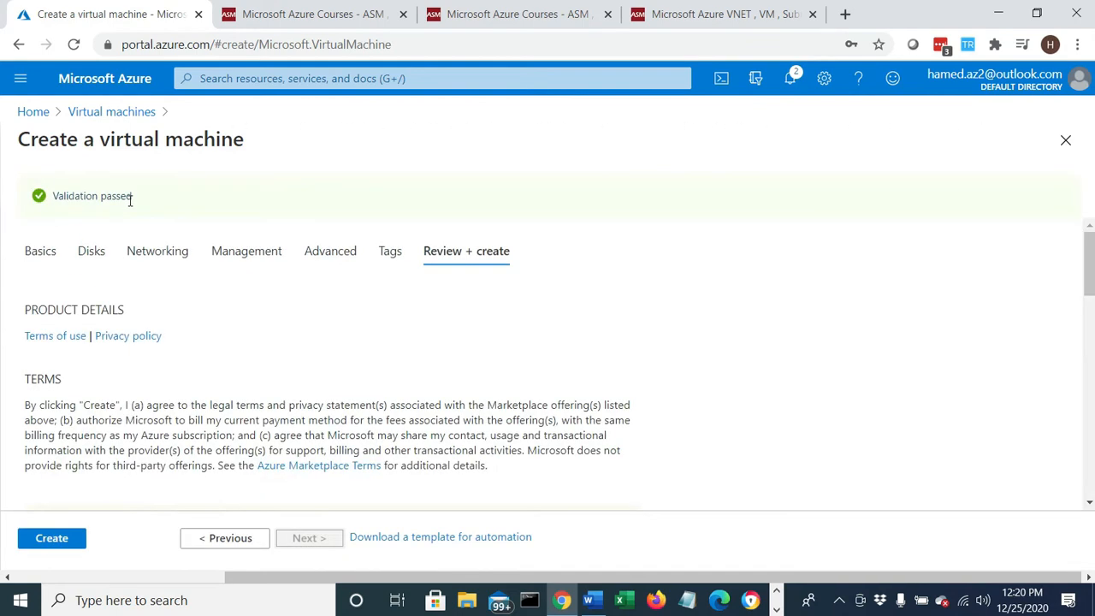
# - Check the validation result and product details, and create the virtual machine
pyautogui.moveTo(131, 202); pyautogui.dragTo(51, 202)
pyautogui.scroll(-5, 202, 497)
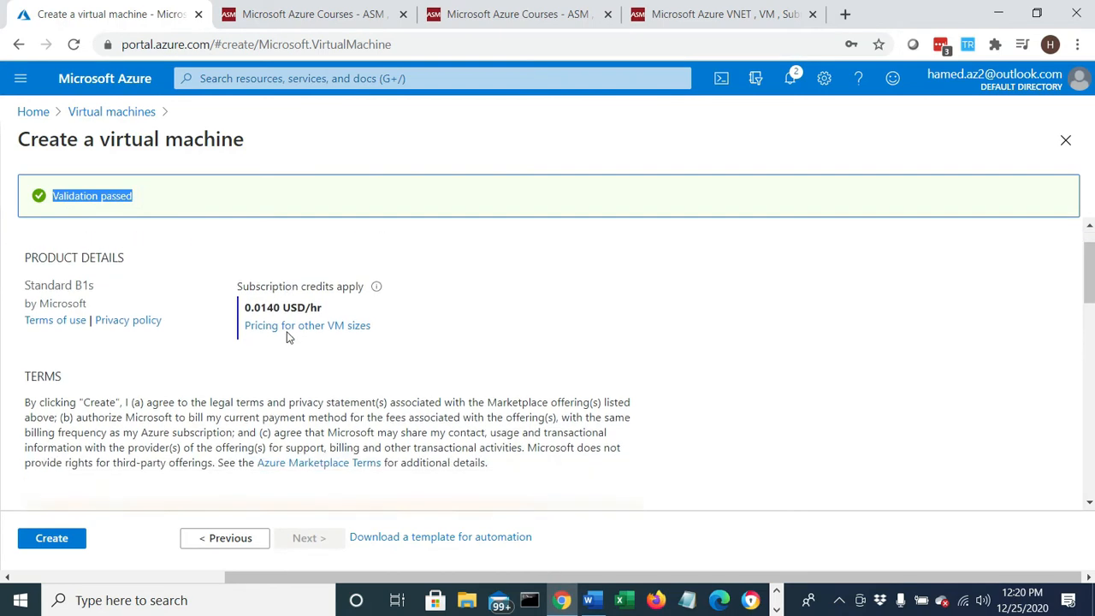
pyautogui.click(68, 536)
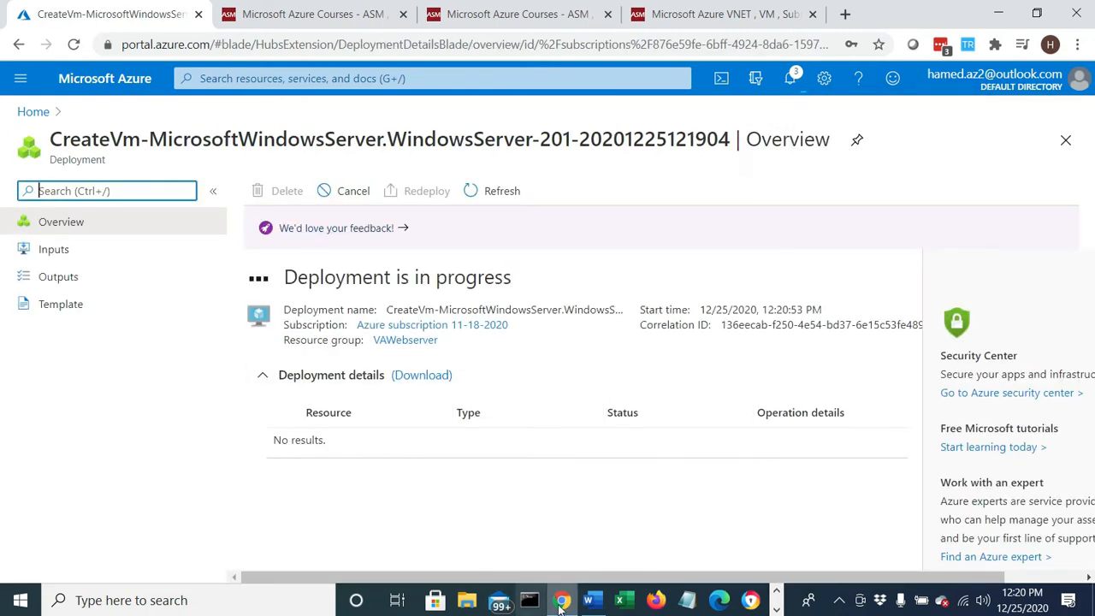
# - Switch to Word, review the list of resources the deployment creates and Step 9, and return to the Azure portal
pyautogui.click(589, 600)
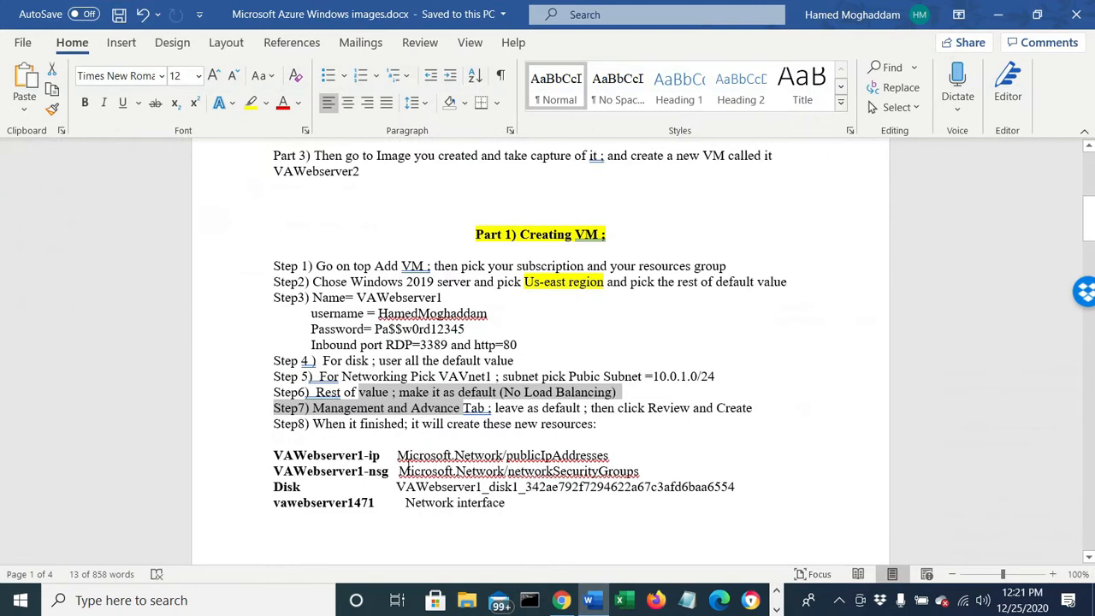
pyautogui.moveTo(277, 455); pyautogui.dragTo(390, 472)
pyautogui.click(370, 472)
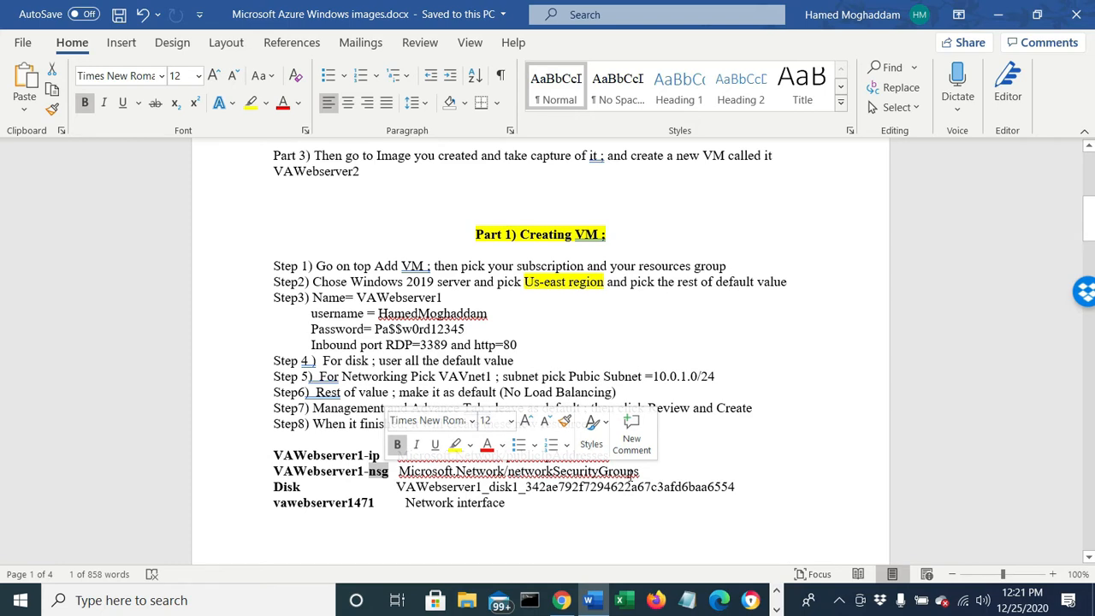
pyautogui.moveTo(313, 488); pyautogui.dragTo(270, 499)
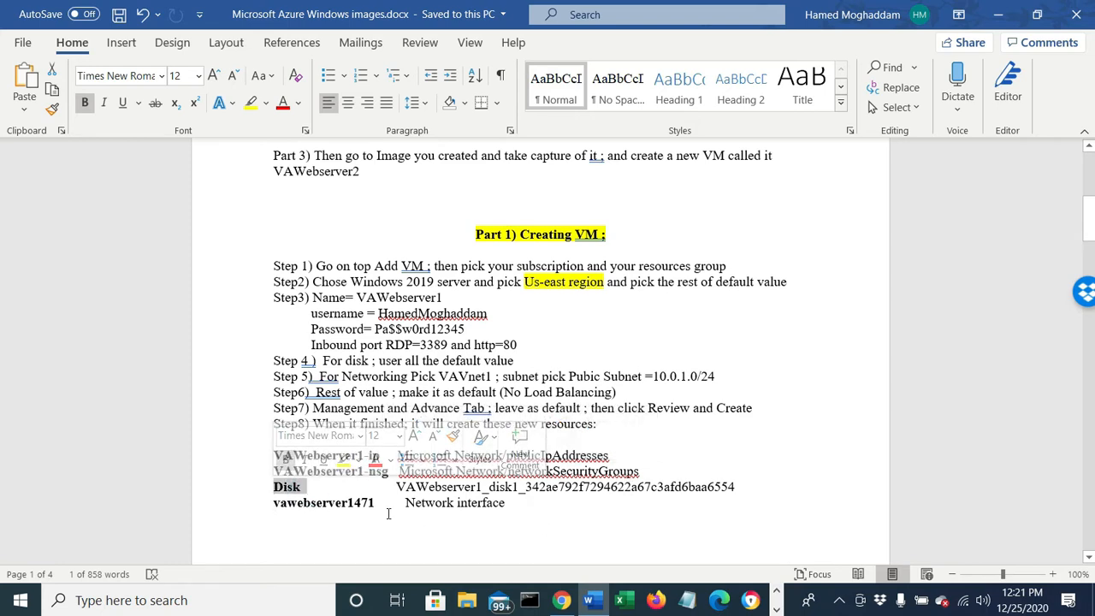
pyautogui.moveTo(388, 514); pyautogui.dragTo(273, 492)
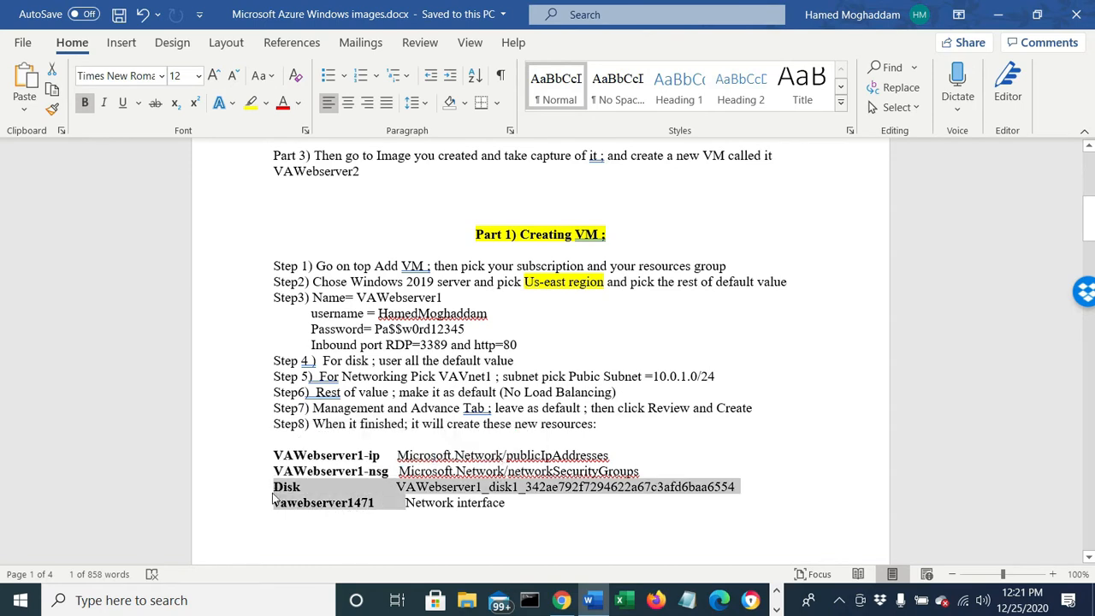
pyautogui.scroll(-5, 342, 492)
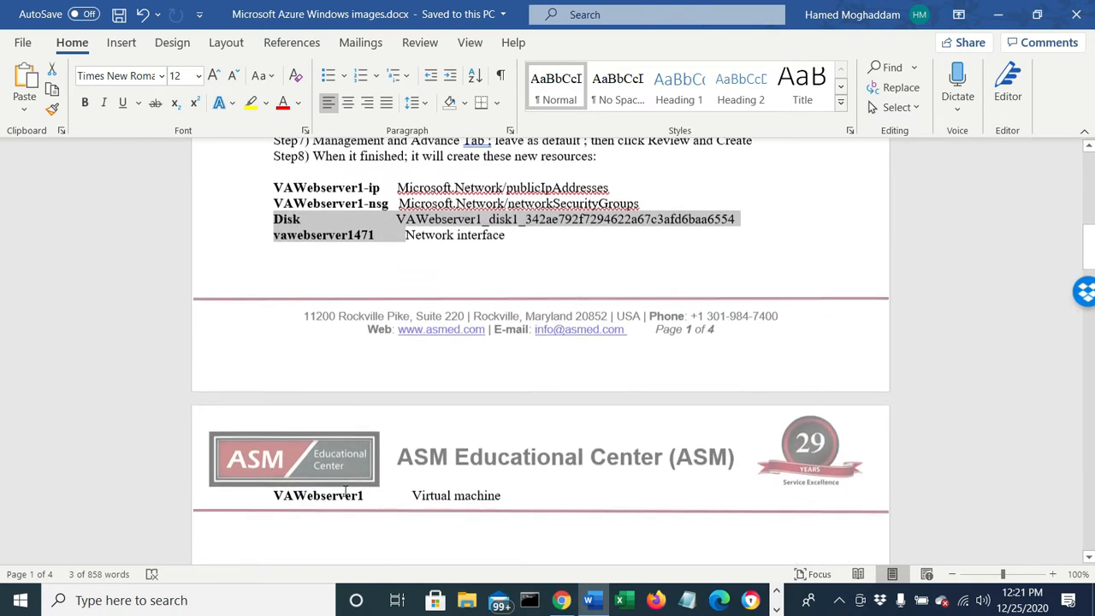
pyautogui.scroll(-1, 346, 492)
pyautogui.scroll(4, 463, 483)
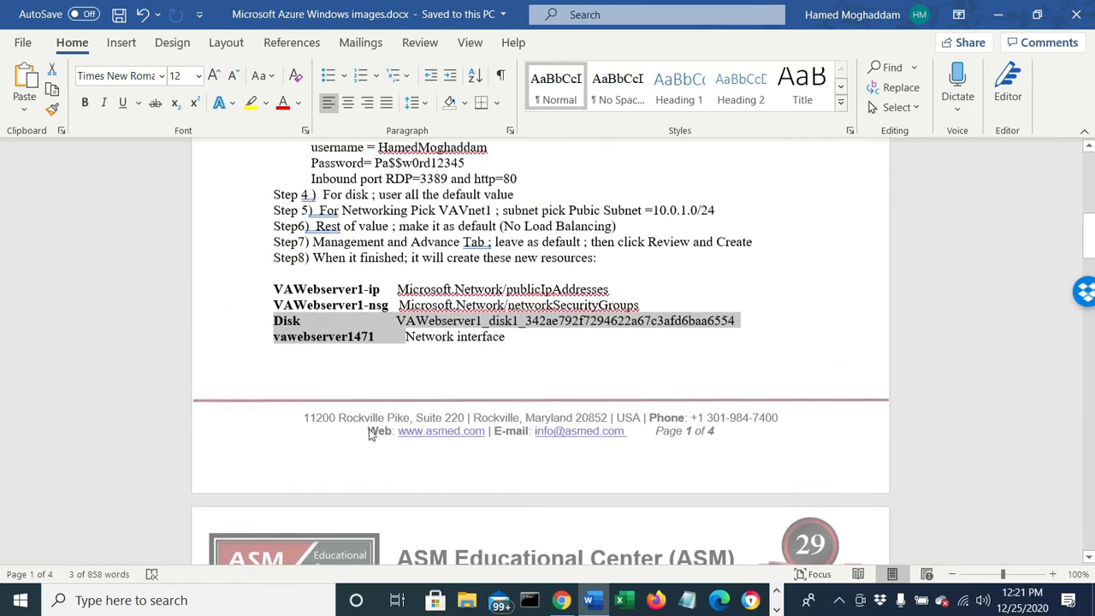
pyautogui.scroll(-6, 848, 249)
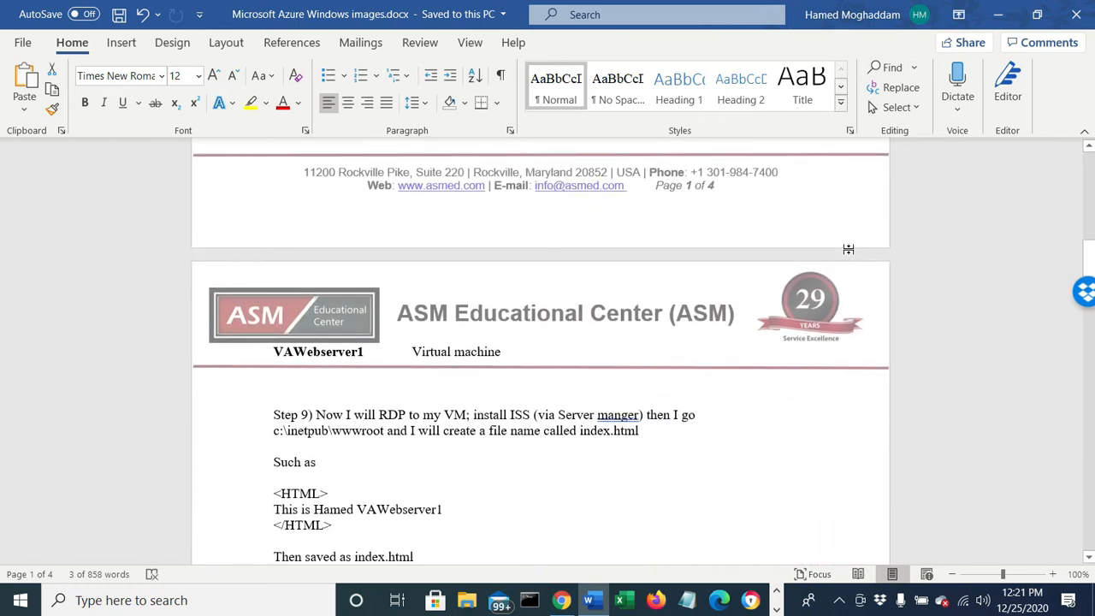
pyautogui.click(999, 15)
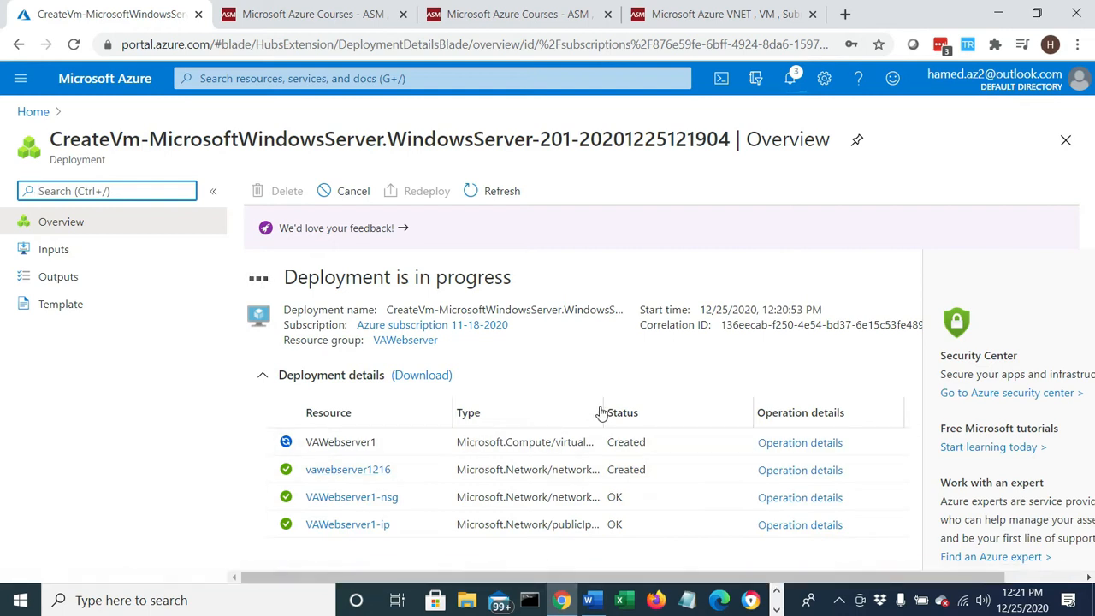
# - Widen the resource type column in the deployment details and examine the network interface and virtual machine entries
pyautogui.moveTo(605, 408); pyautogui.dragTo(741, 410)
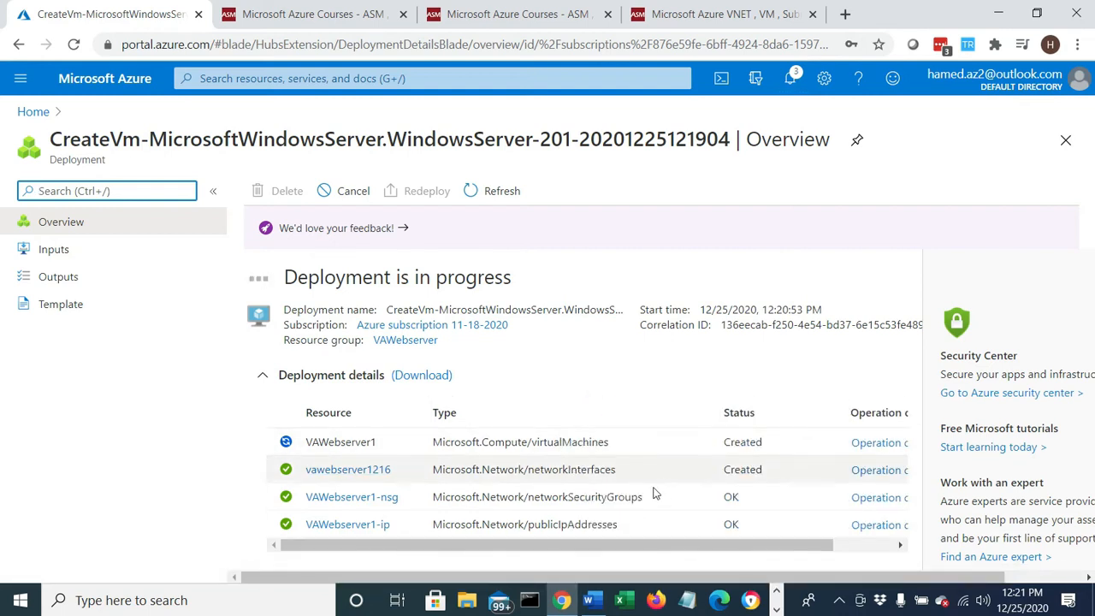
pyautogui.moveTo(637, 471); pyautogui.dragTo(540, 470)
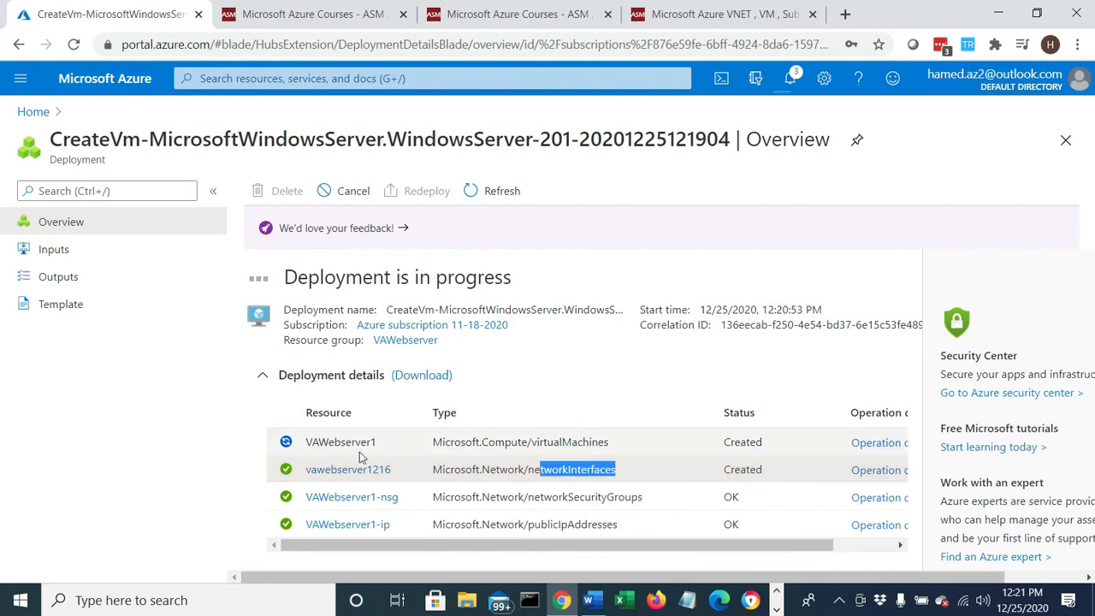
pyautogui.moveTo(620, 441); pyautogui.dragTo(434, 442)
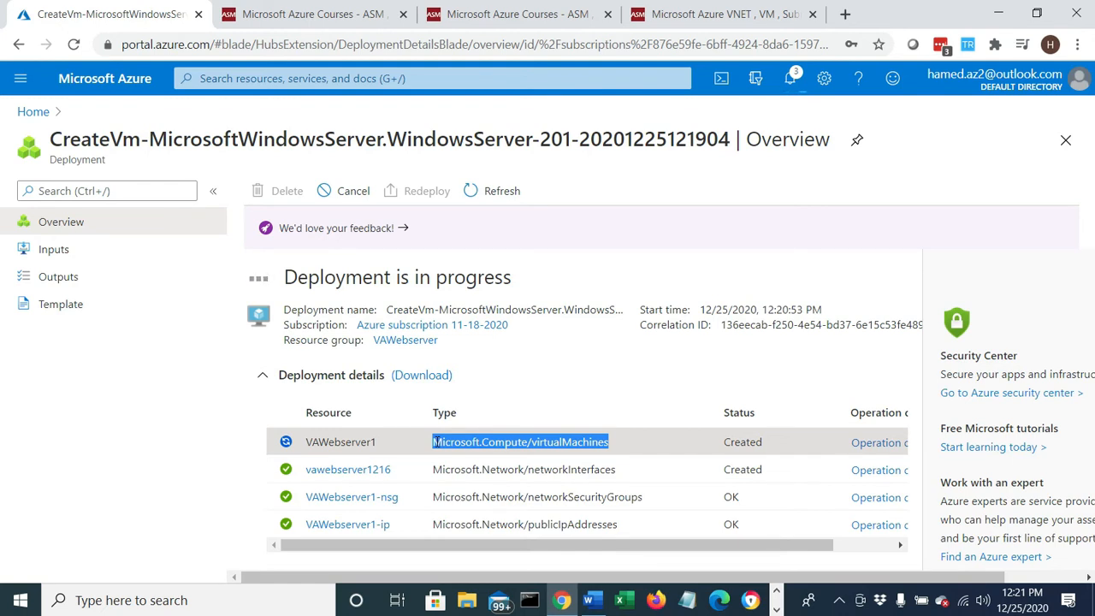
pyautogui.click(436, 441)
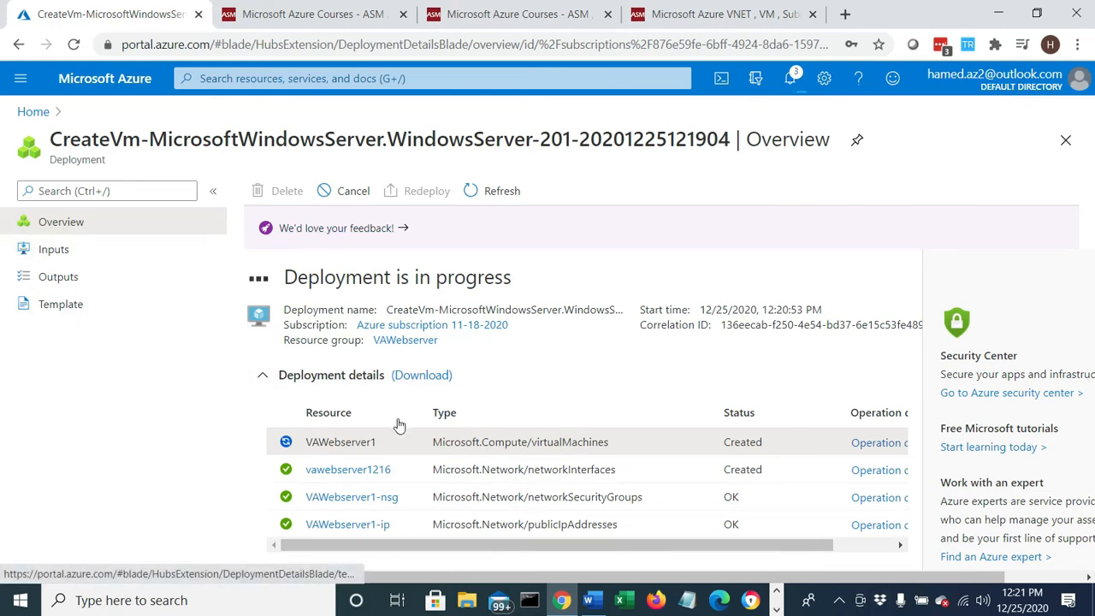
# - Examine the inbound security rules of the VAWebserver1-nsg network security group, declining the offer to save the login to LastPass
pyautogui.click(326, 498)
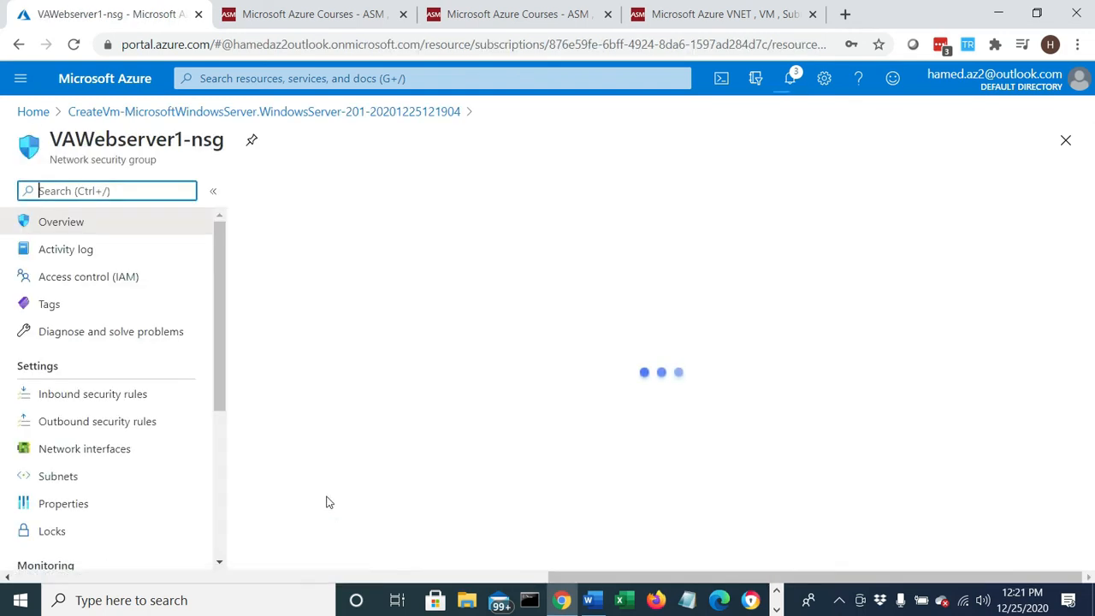
pyautogui.click(86, 400)
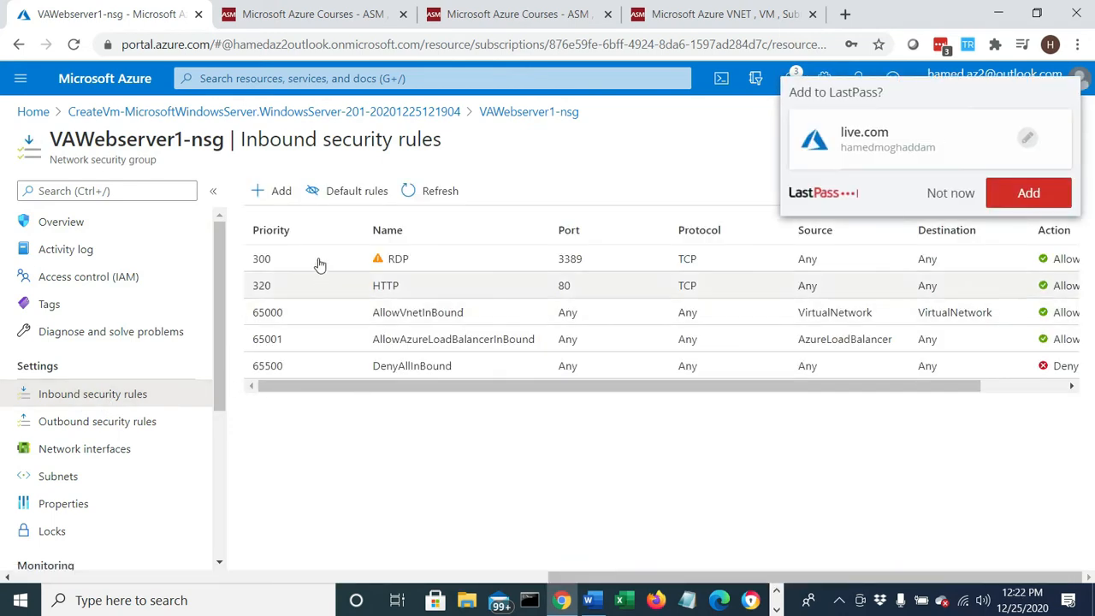
pyautogui.click(951, 193)
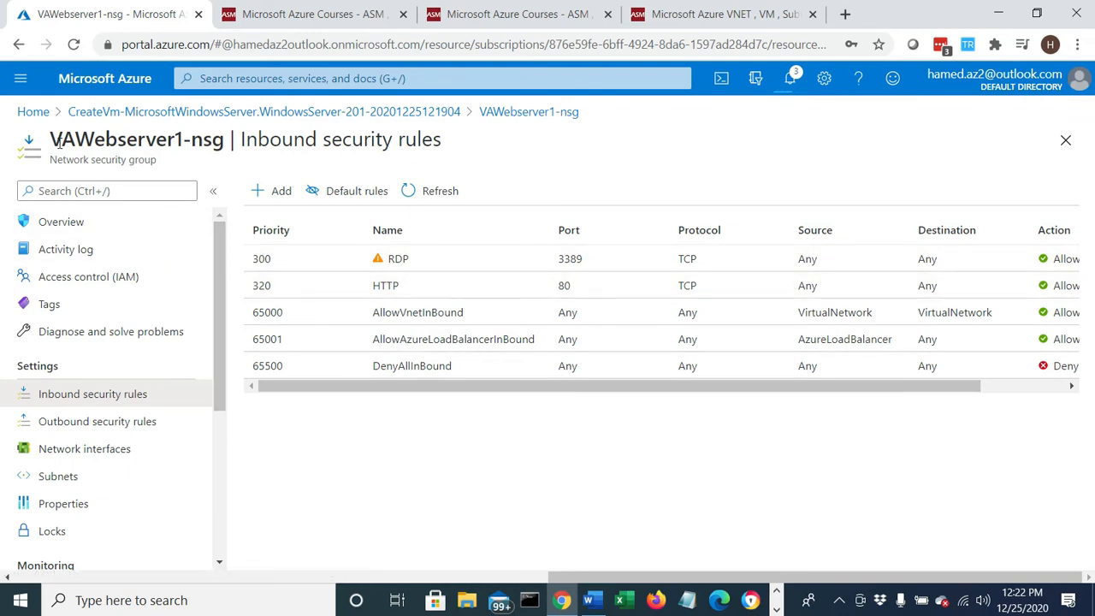
pyautogui.moveTo(53, 140); pyautogui.dragTo(223, 146)
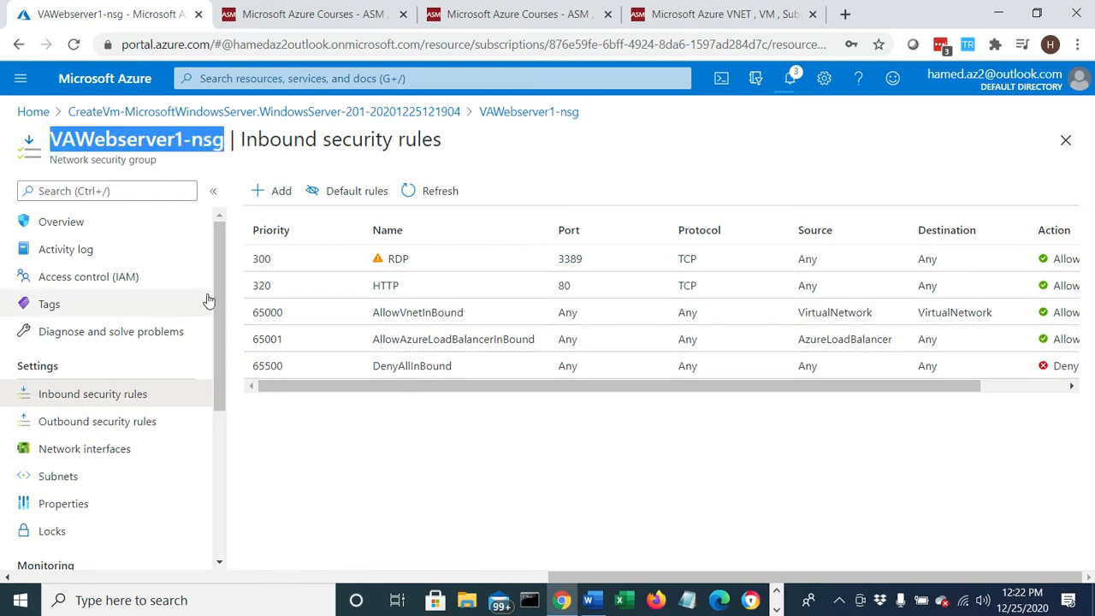
# - Open the subnet list of the VAVnet virtual network from the portal home page, and dismiss the deployment notification
pyautogui.click(30, 109)
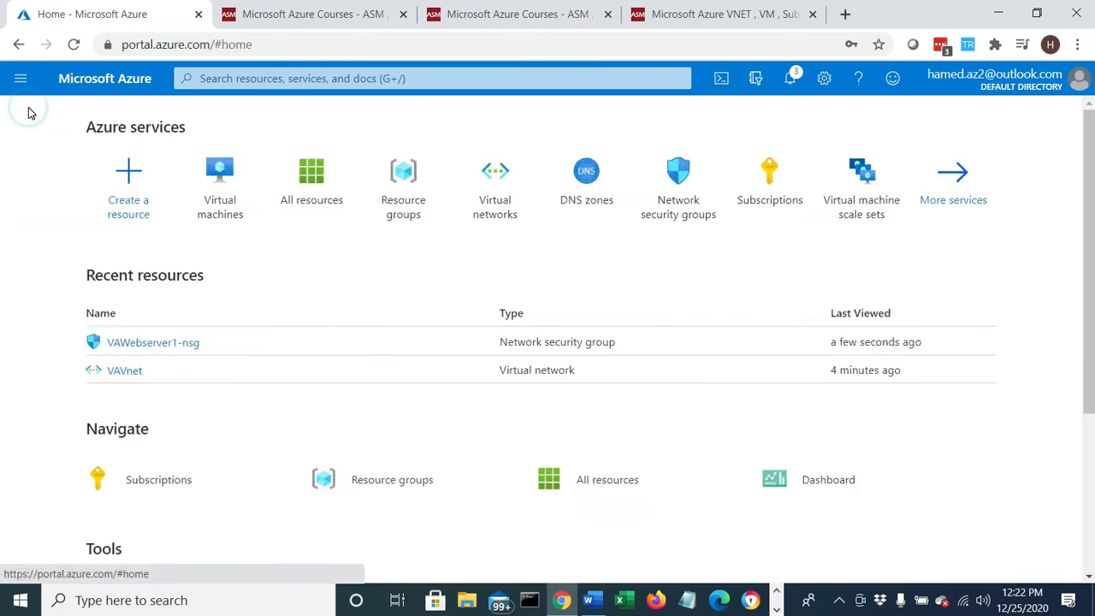
pyautogui.click(487, 201)
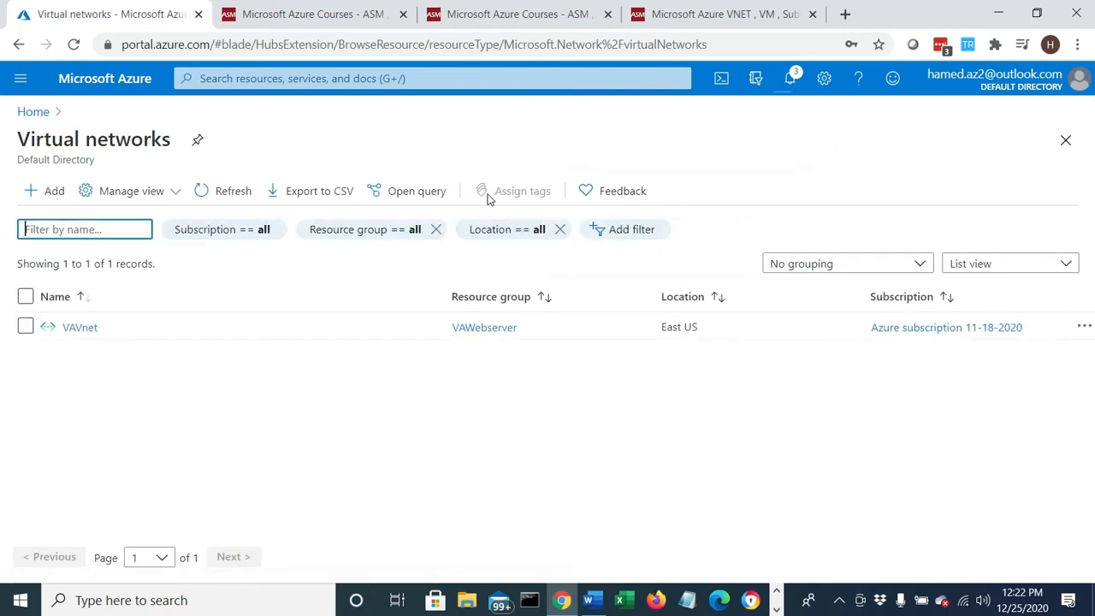
pyautogui.click(73, 332)
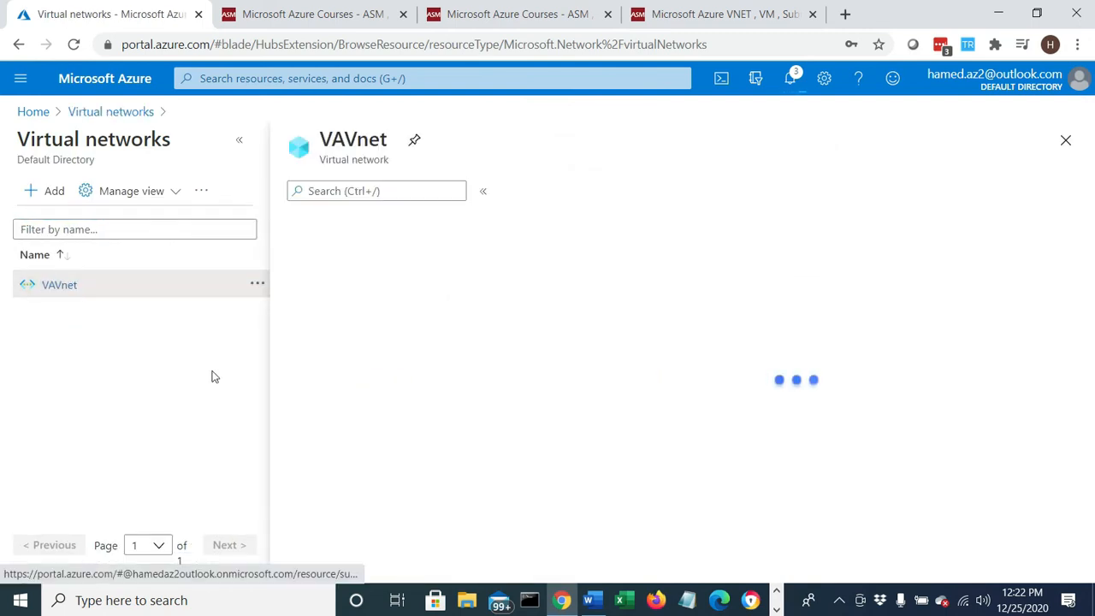
pyautogui.click(49, 457)
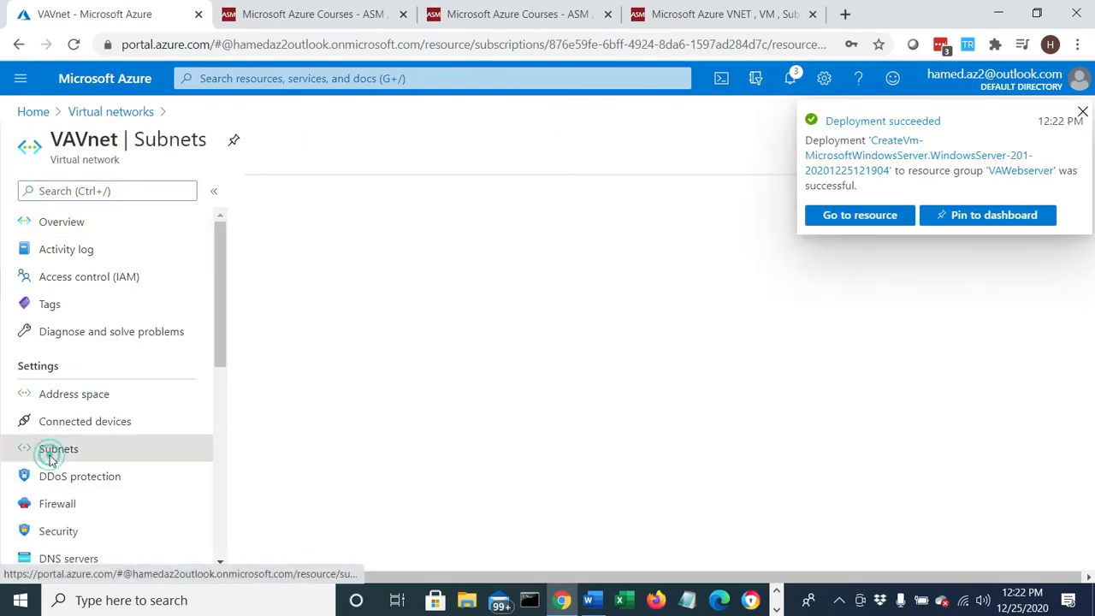
pyautogui.click(1083, 112)
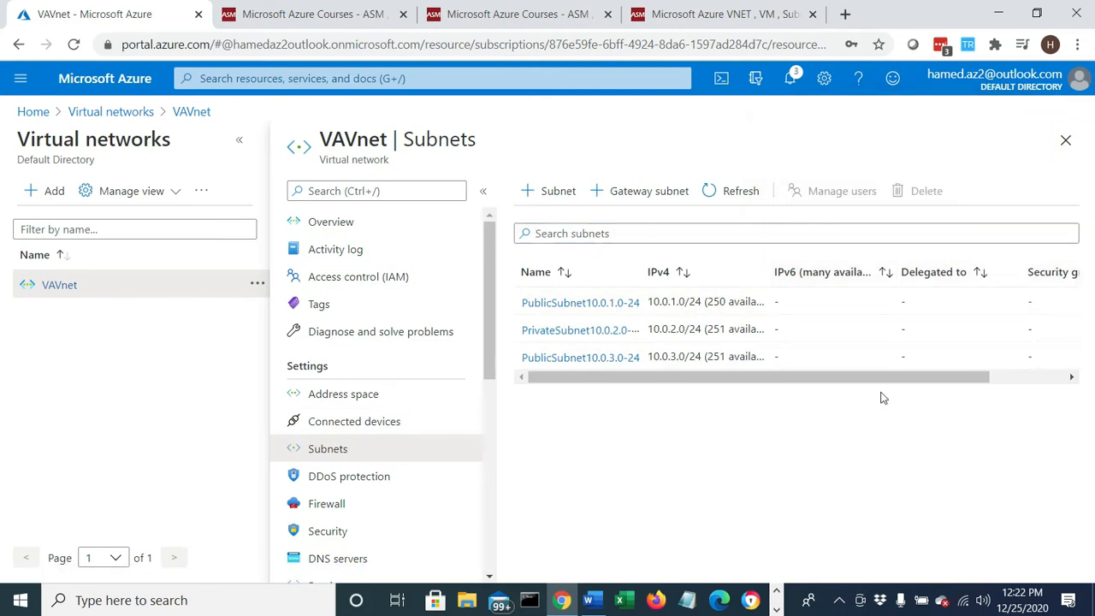
# - Associate the VAWebserver1-nsg network security group with the PublicSubnet10.0.1.0-24 subnet, save it, and dismiss the notification
pyautogui.moveTo(885, 384); pyautogui.dragTo(554, 346)
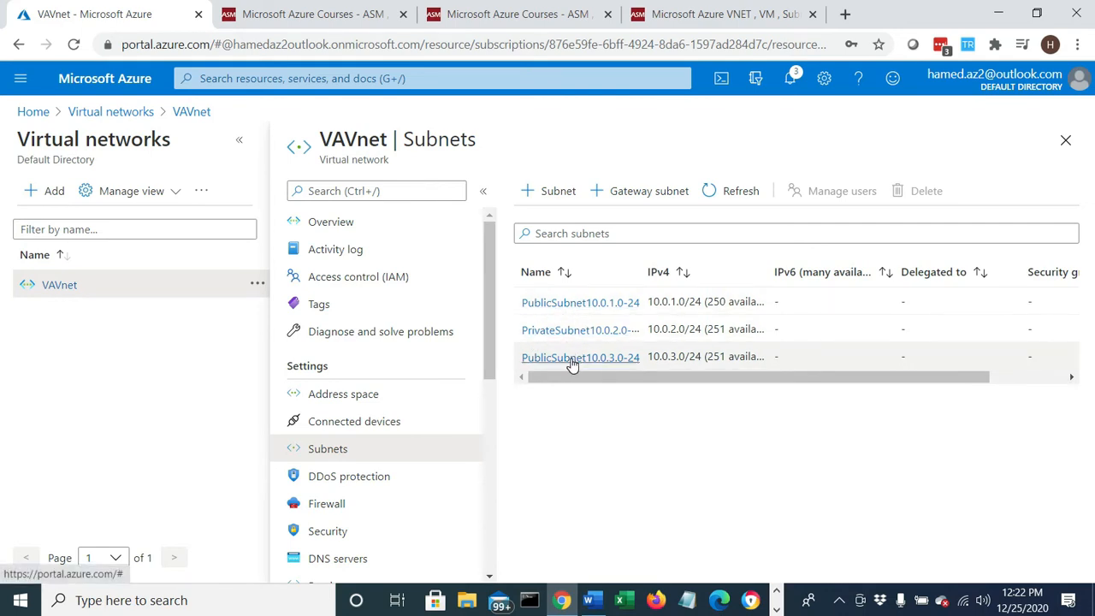
pyautogui.click(557, 303)
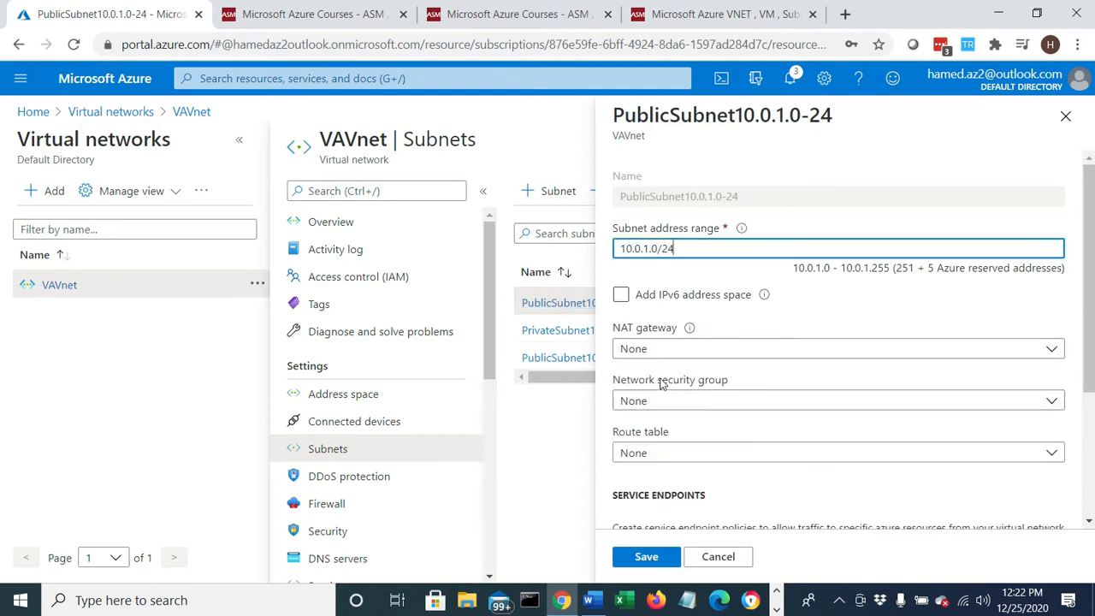
pyautogui.click(1051, 402)
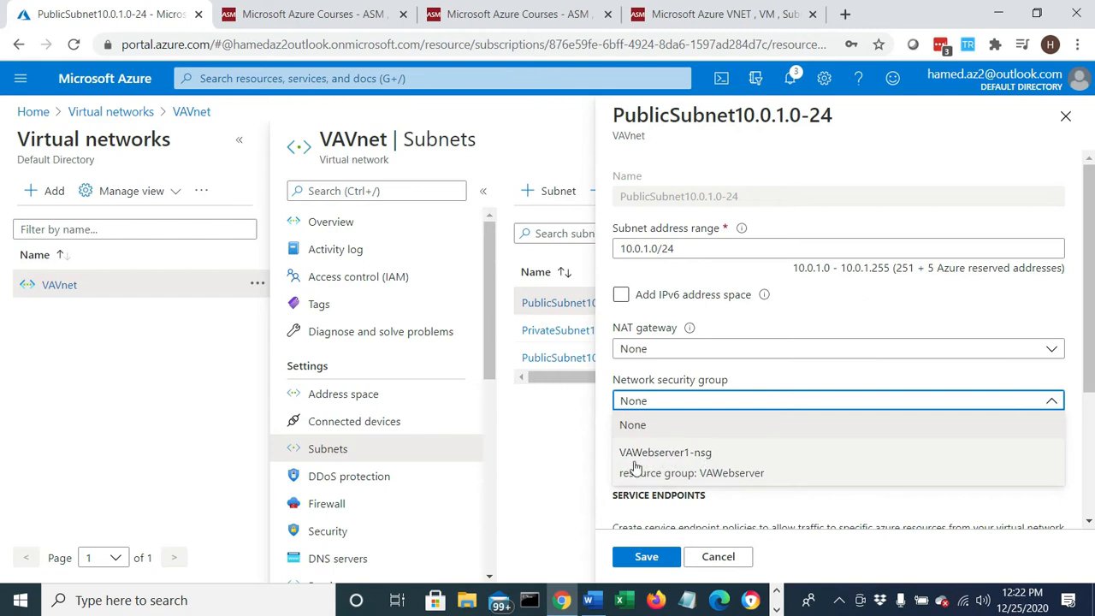
pyautogui.click(690, 453)
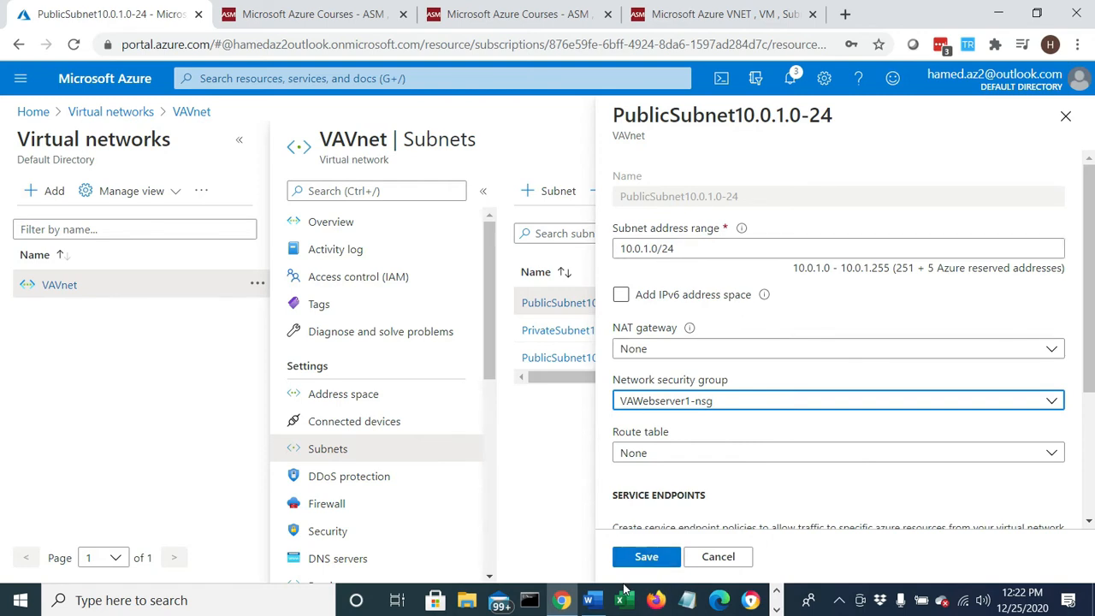
pyautogui.click(643, 557)
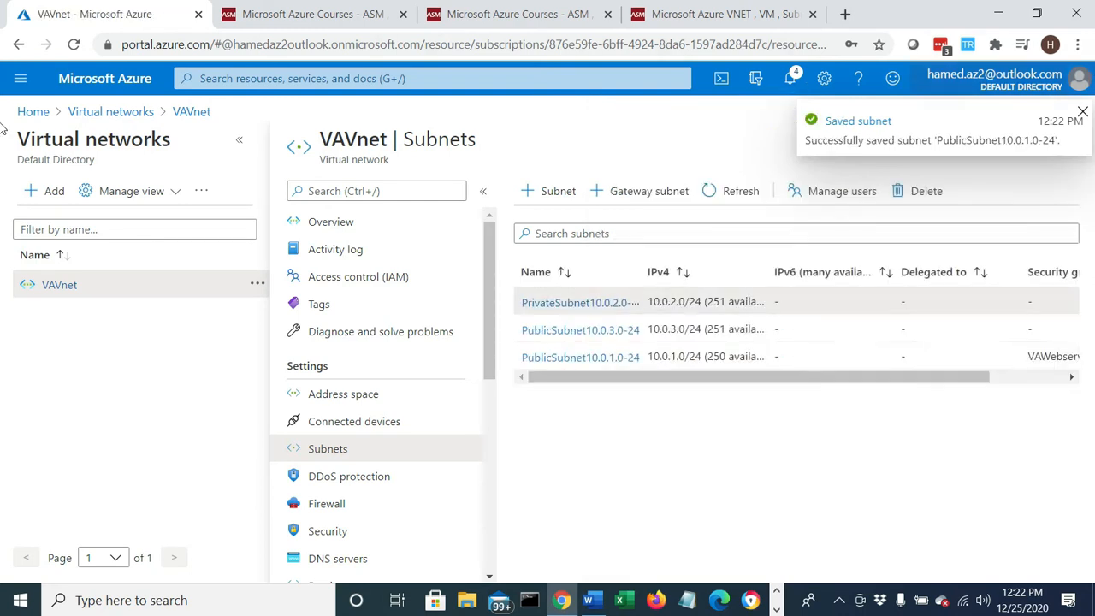
pyautogui.click(1085, 113)
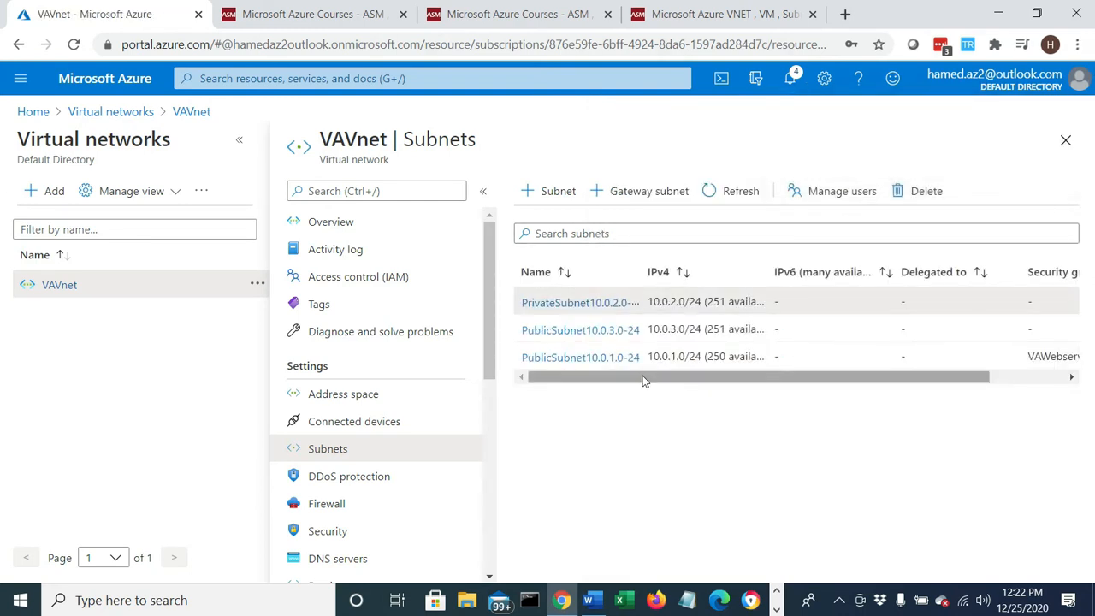
# - Assign the VAWebserver1-nsg network security group to PublicSubnet10.0.3.0-24, save it, and check the updated subnet list
pyautogui.moveTo(626, 376); pyautogui.dragTo(547, 388)
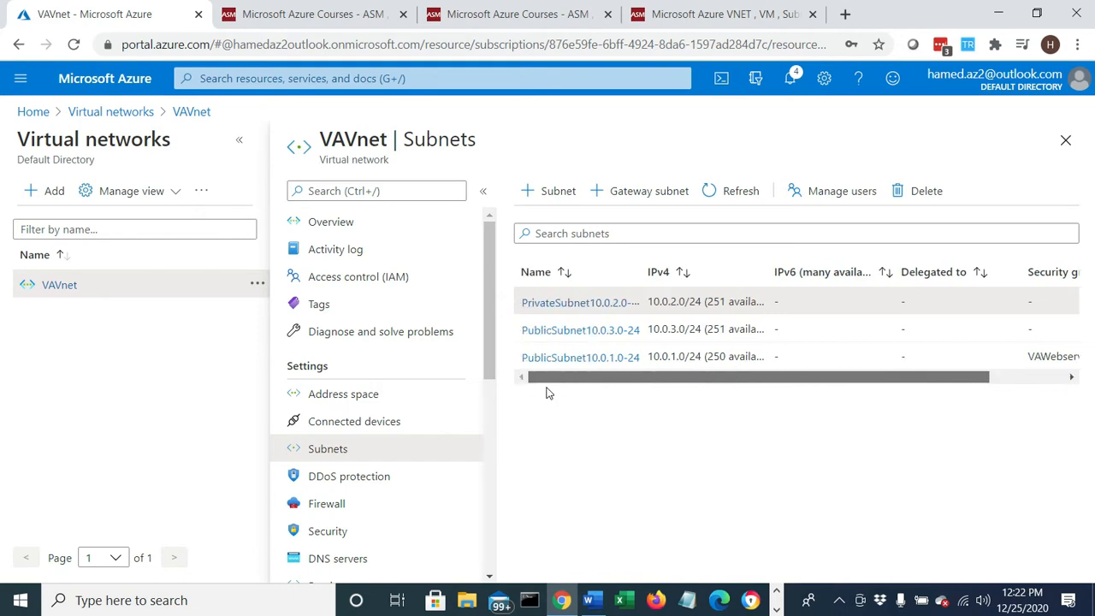
pyautogui.click(576, 331)
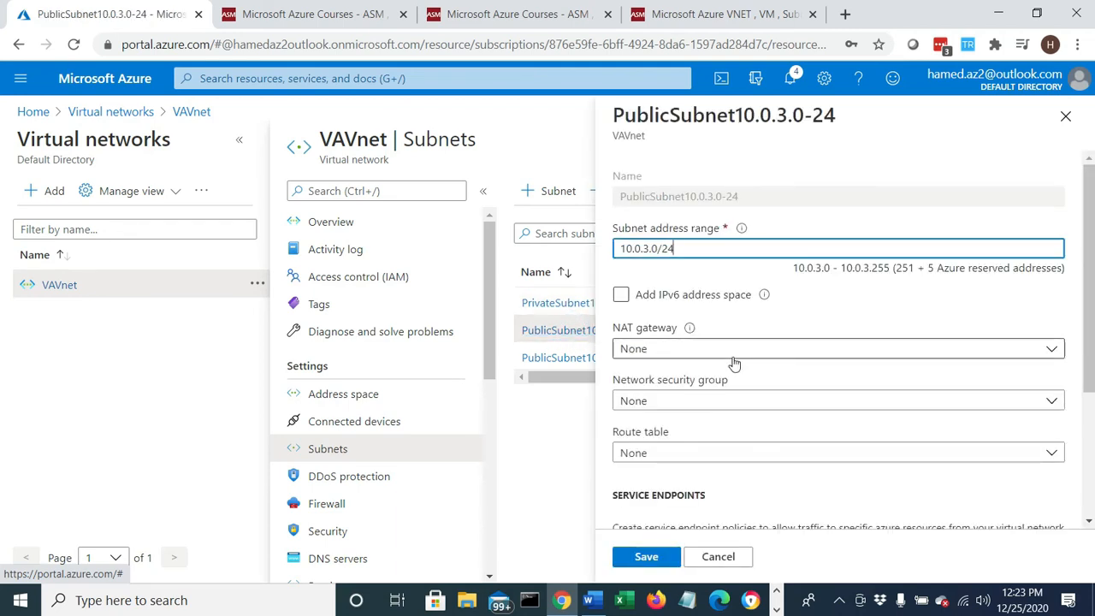
pyautogui.click(1055, 405)
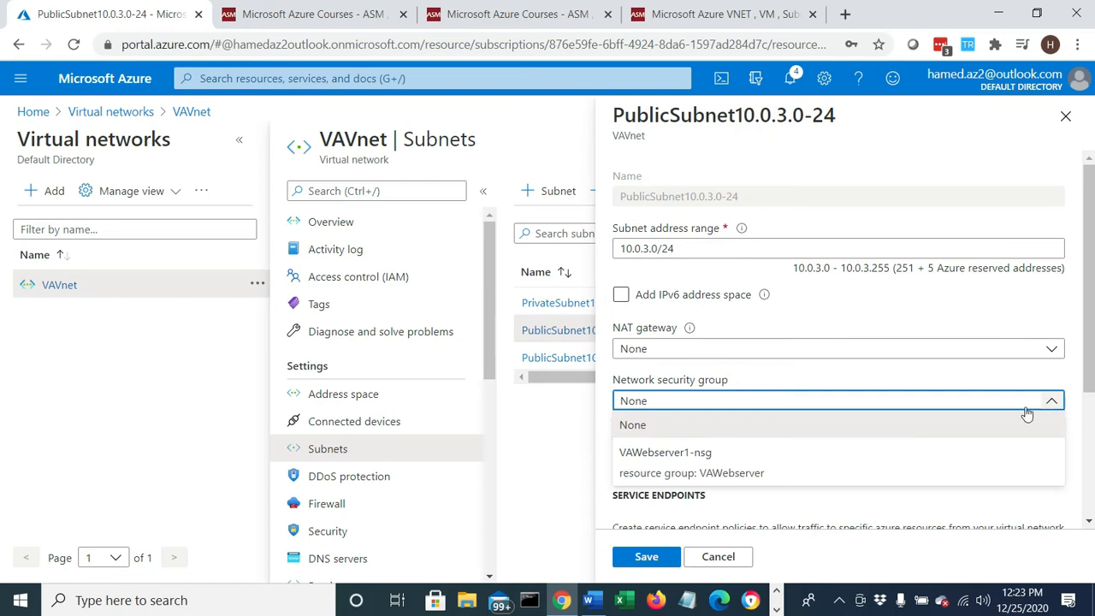
pyautogui.click(725, 463)
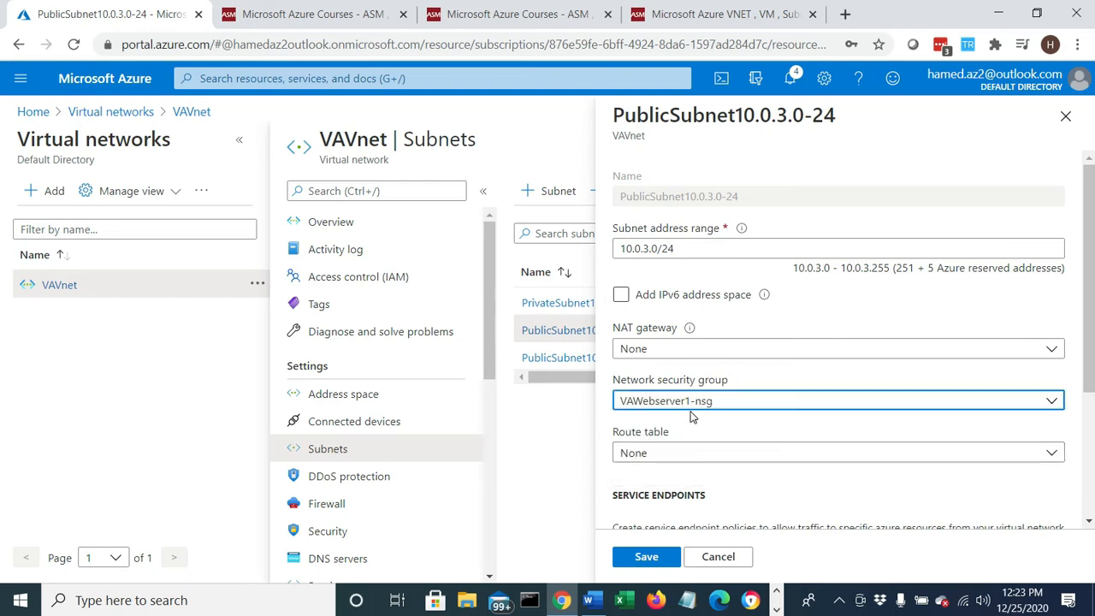
pyautogui.click(643, 559)
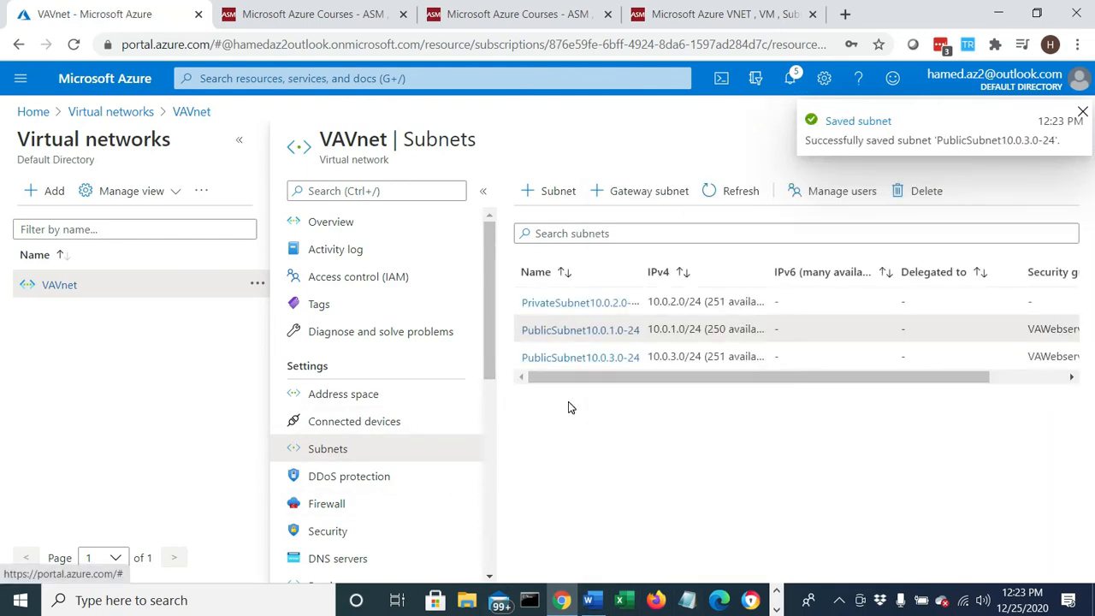
pyautogui.moveTo(604, 379); pyautogui.dragTo(552, 386)
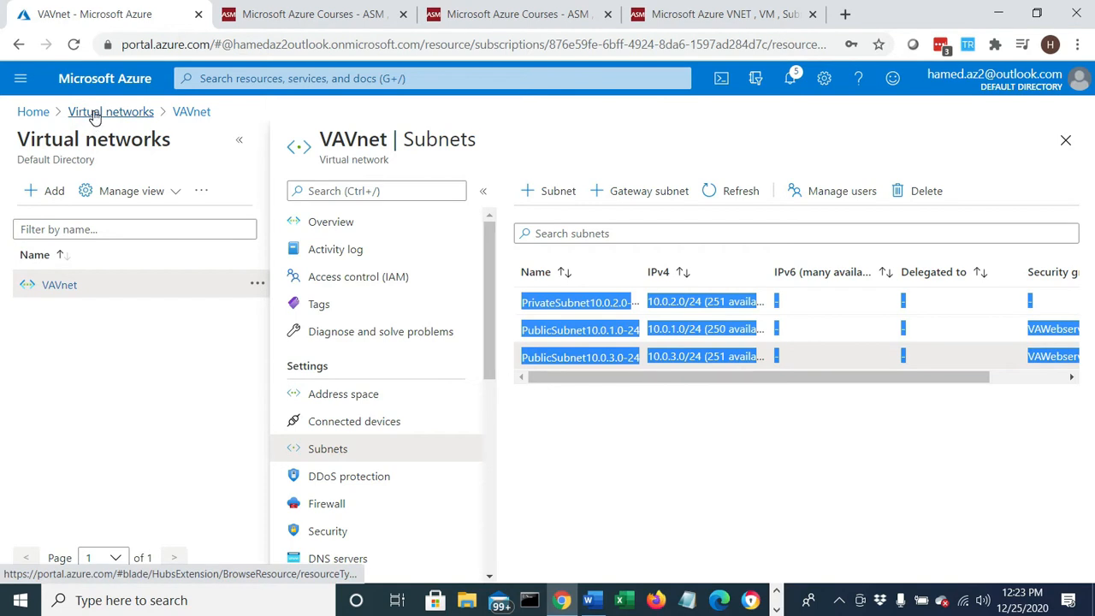
# - Return to the portal home page, list all resources, and open the VAWebserver1 virtual machine
pyautogui.click(31, 114)
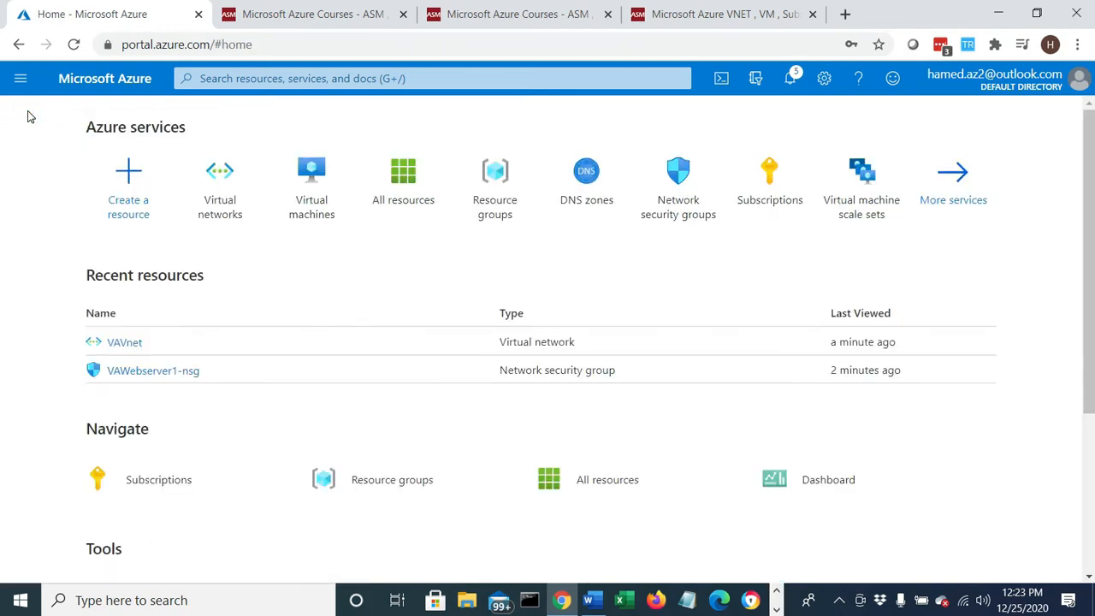
pyautogui.click(423, 192)
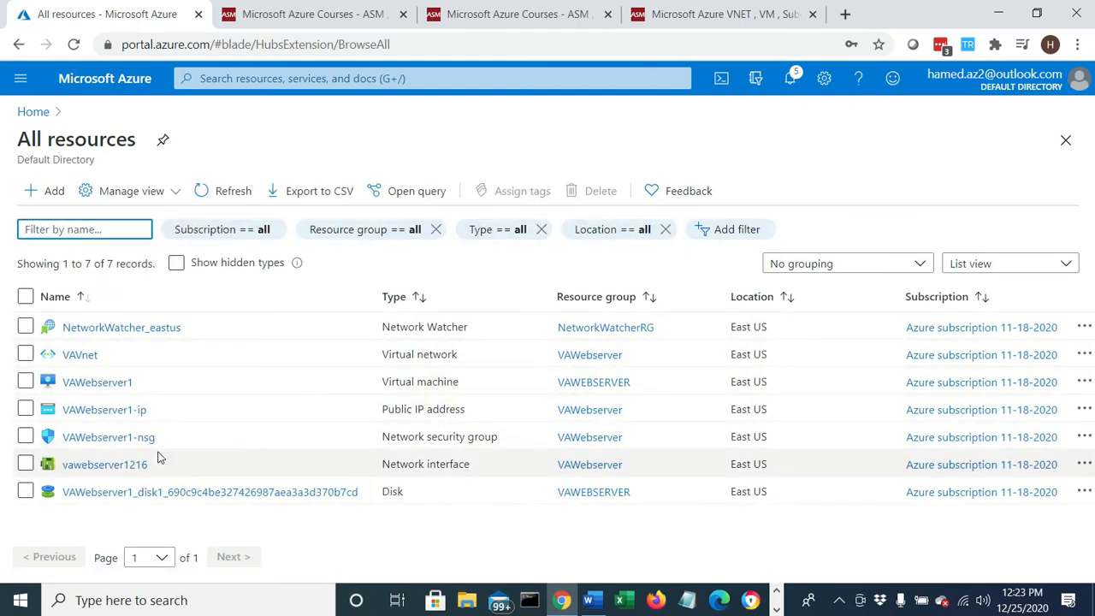
pyautogui.click(121, 387)
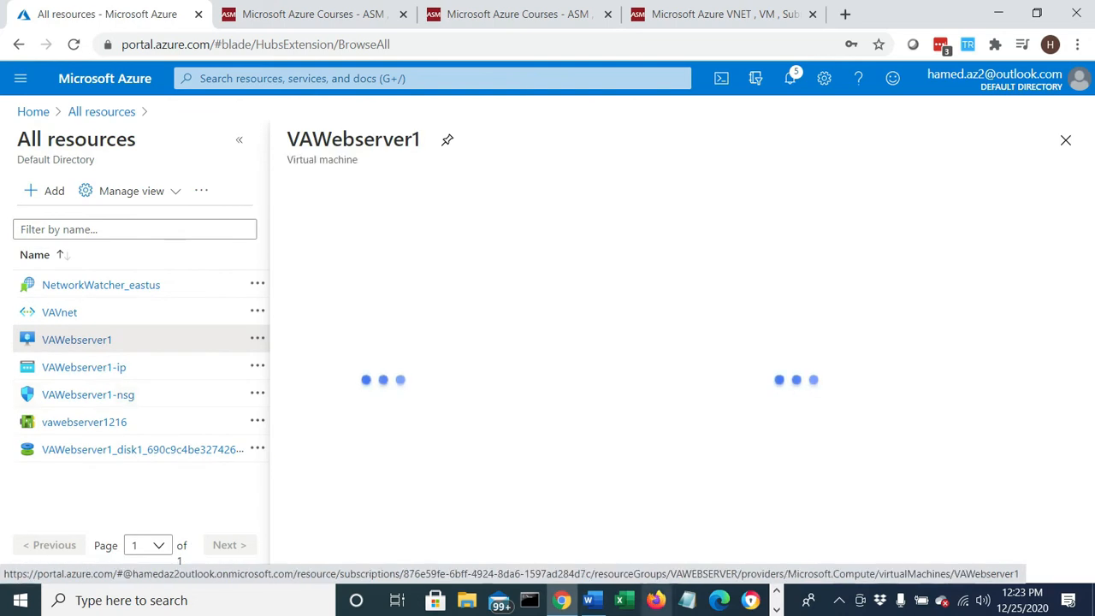
# - Switch to Word and review the list of created resources, including the VAWebserver1 virtual machine entry
pyautogui.click(590, 602)
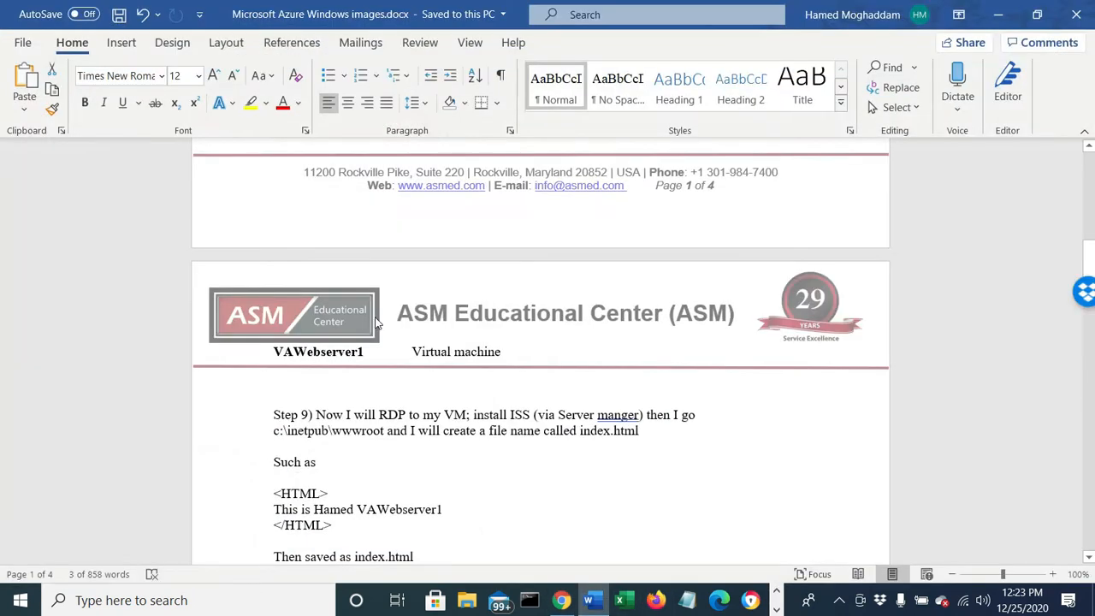
pyautogui.scroll(4, 377, 321)
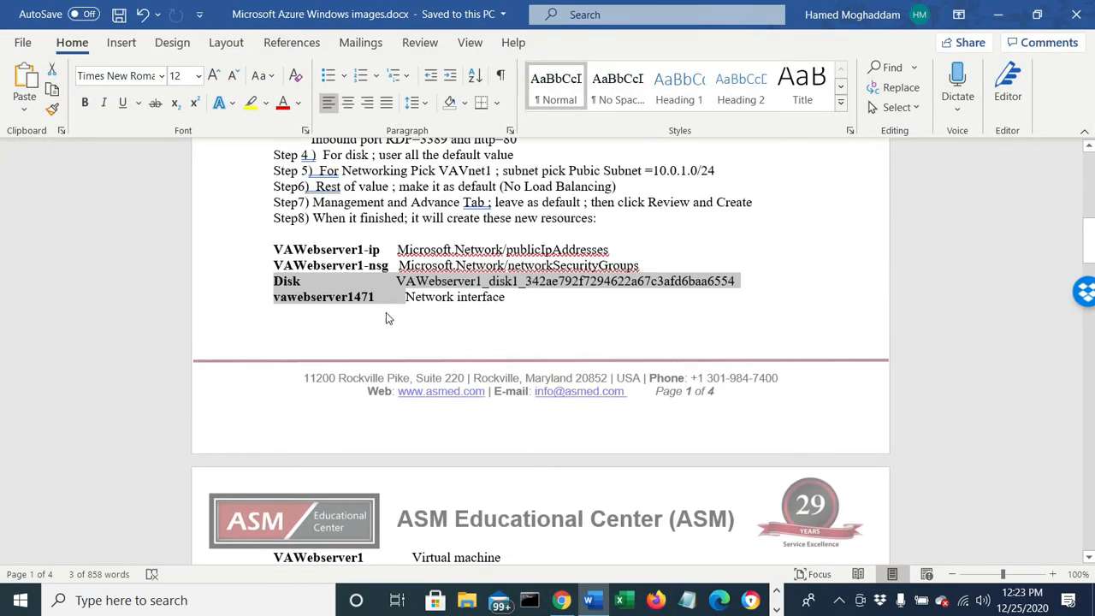
pyautogui.scroll(-1, 369, 459)
pyautogui.moveTo(526, 515); pyautogui.dragTo(336, 516)
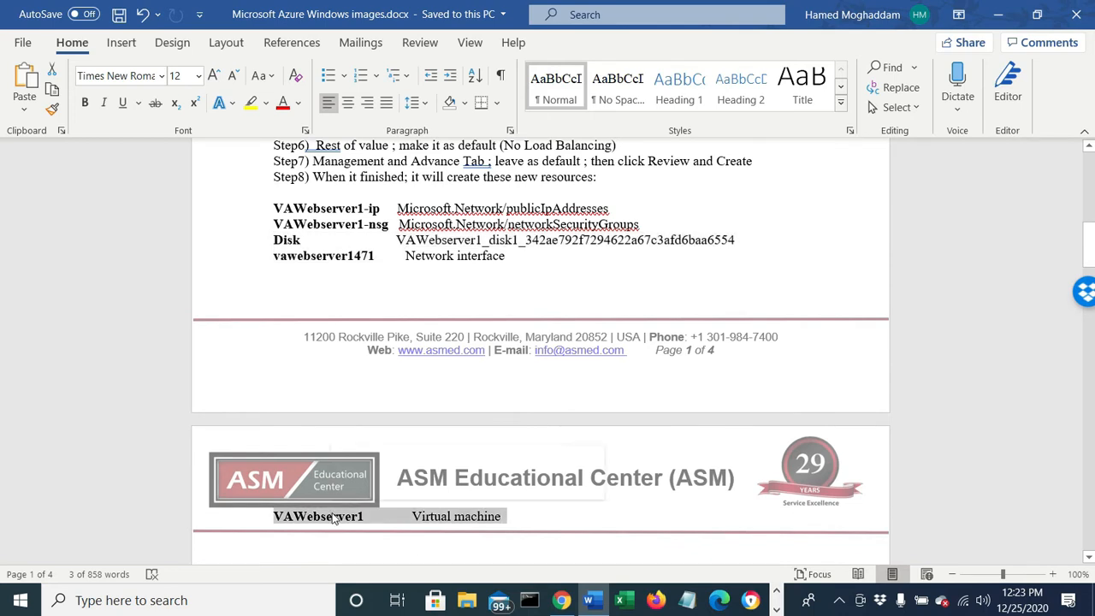
# - Correct "ISS" to "IIS" in the Step 9 instructions and minimize Word to return to the Azure portal
pyautogui.scroll(-2, 338, 512)
pyautogui.scroll(-1, 338, 511)
pyautogui.moveTo(345, 456); pyautogui.dragTo(591, 450)
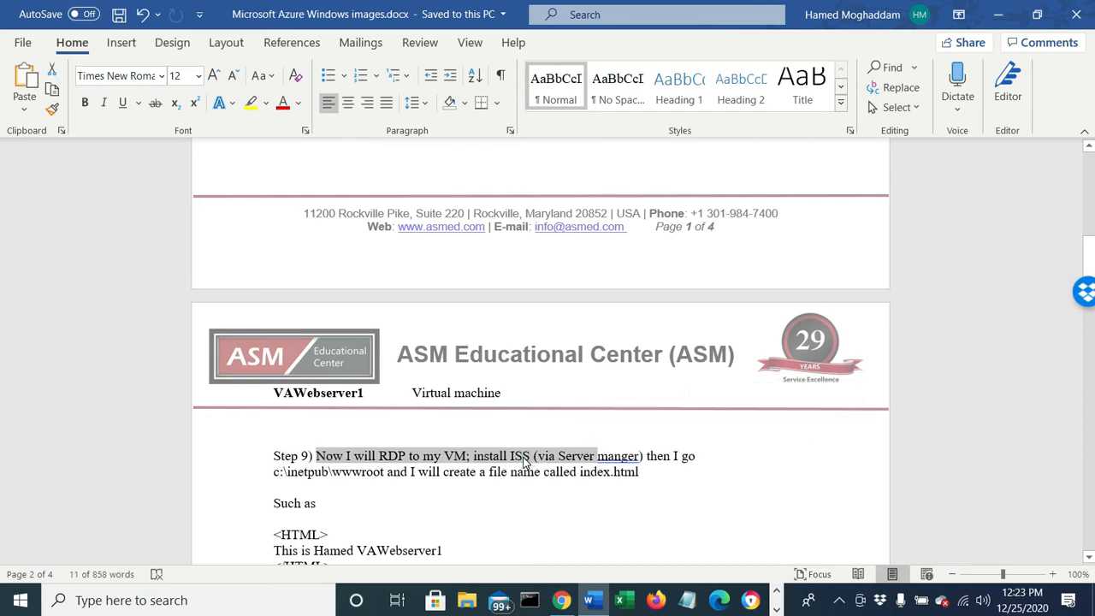
pyautogui.click(524, 457)
pyautogui.press('BackSpace')
pyautogui.write('I')
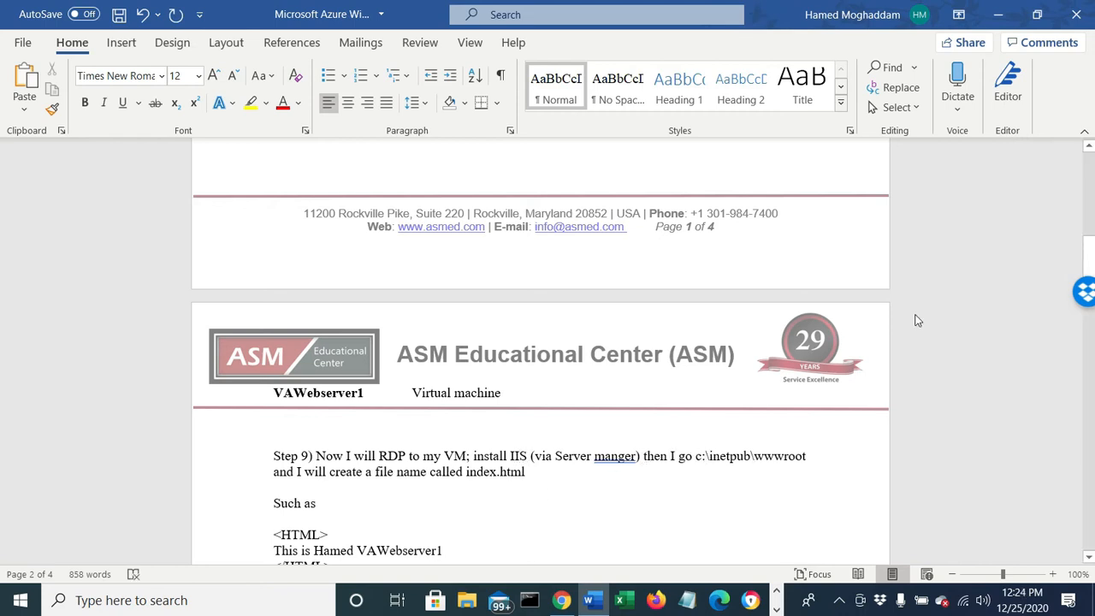
pyautogui.click(997, 14)
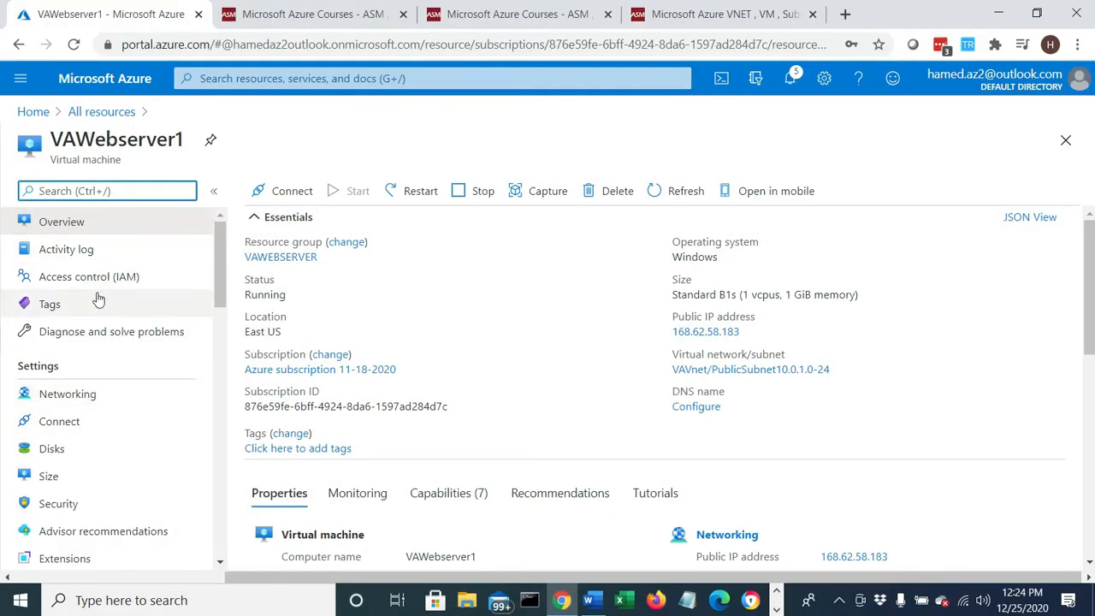
# - Open VAWebserver1 from the virtual machines list and view its RDP connection settings
pyautogui.click(18, 114)
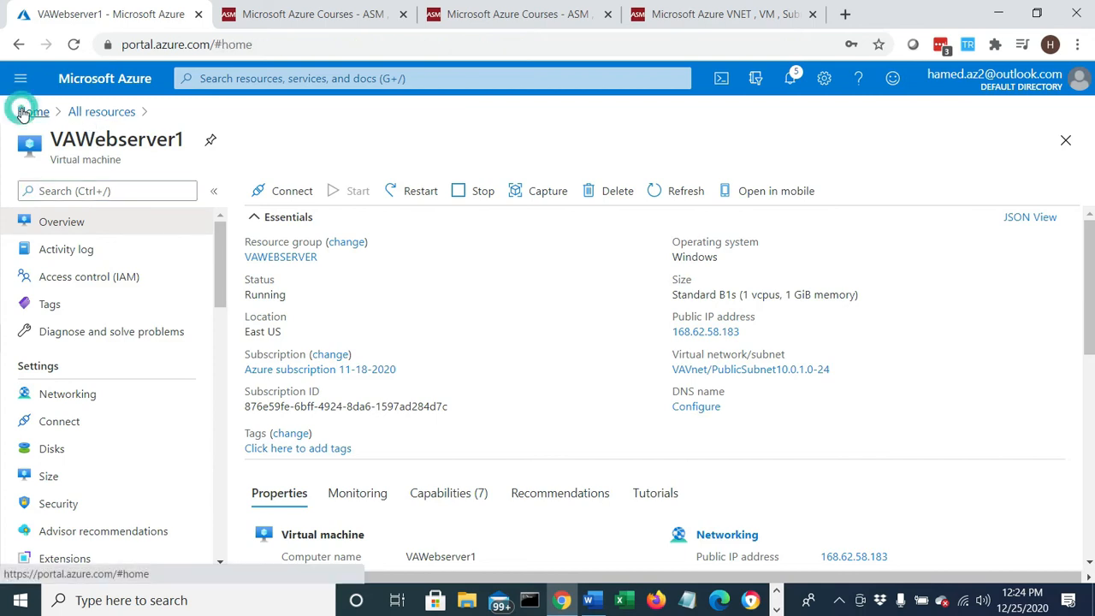
pyautogui.click(405, 177)
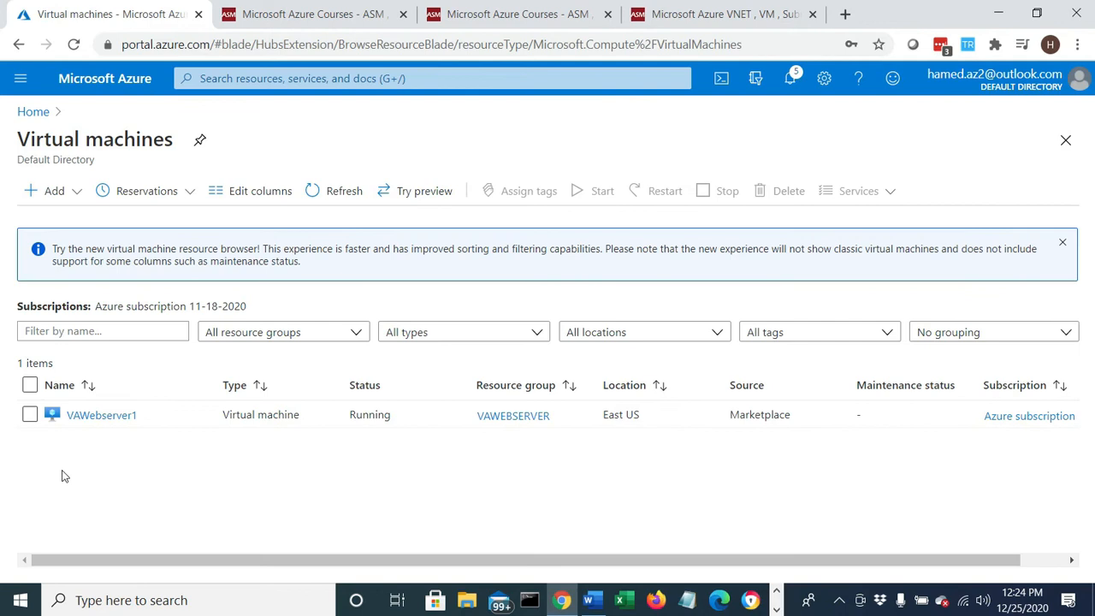
pyautogui.click(98, 416)
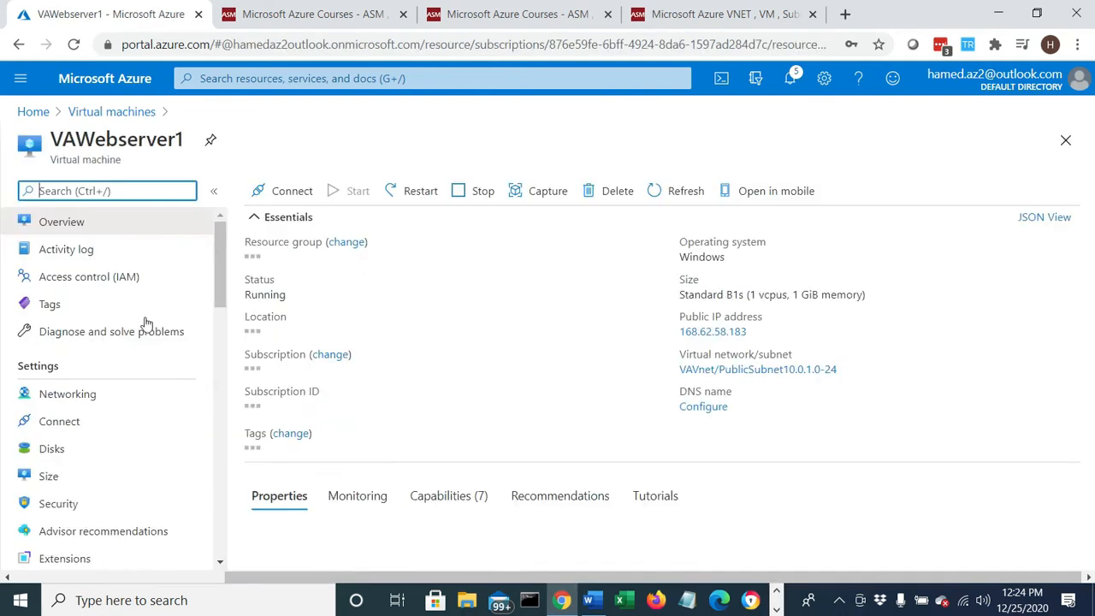
pyautogui.click(273, 196)
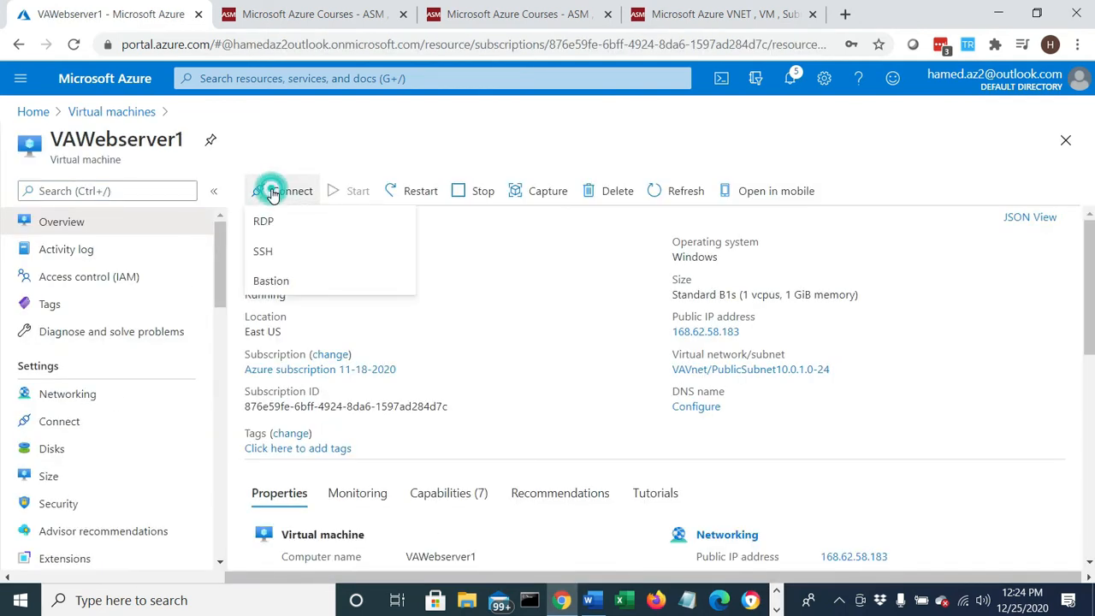
pyautogui.click(268, 217)
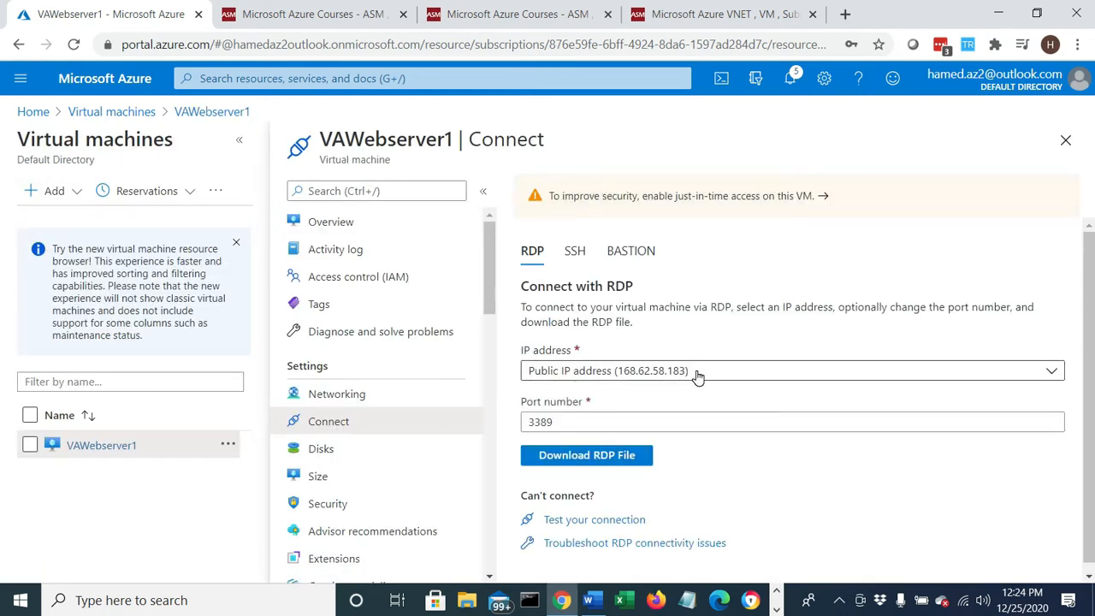
# - Reopen the VAWebserver1 overview and examine its public and private IP addresses in the networking properties
pyautogui.click(94, 116)
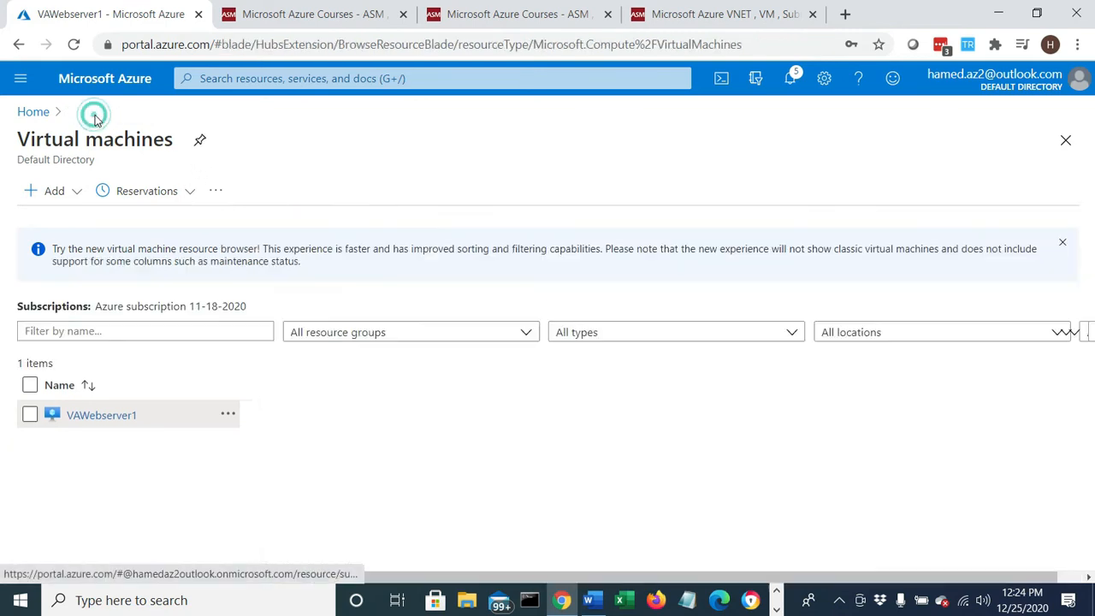
pyautogui.click(101, 416)
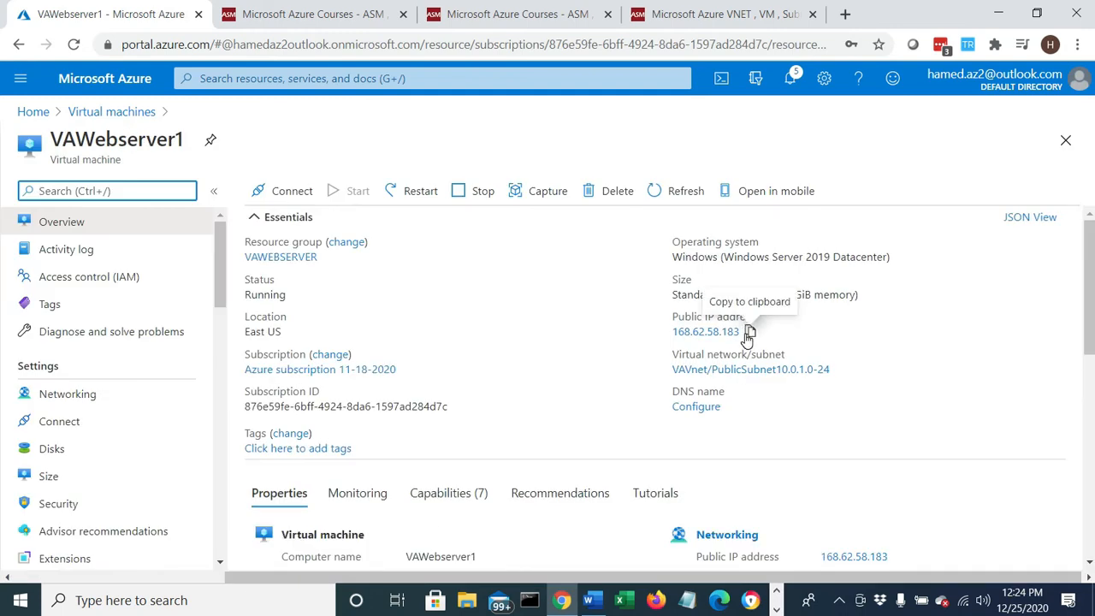
pyautogui.scroll(-1, 802, 472)
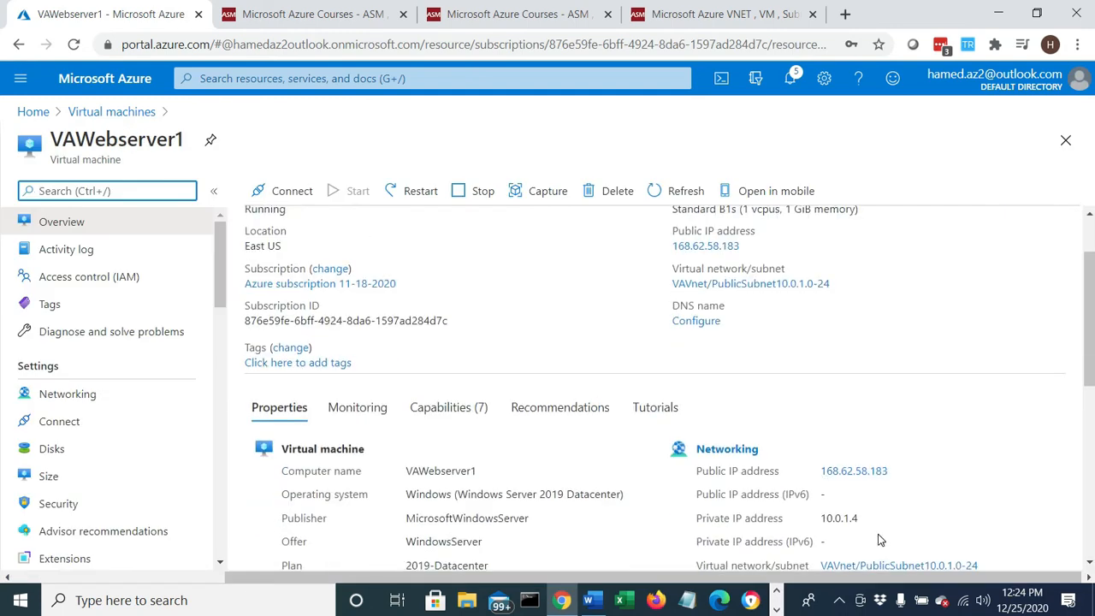
pyautogui.moveTo(821, 520); pyautogui.dragTo(844, 524)
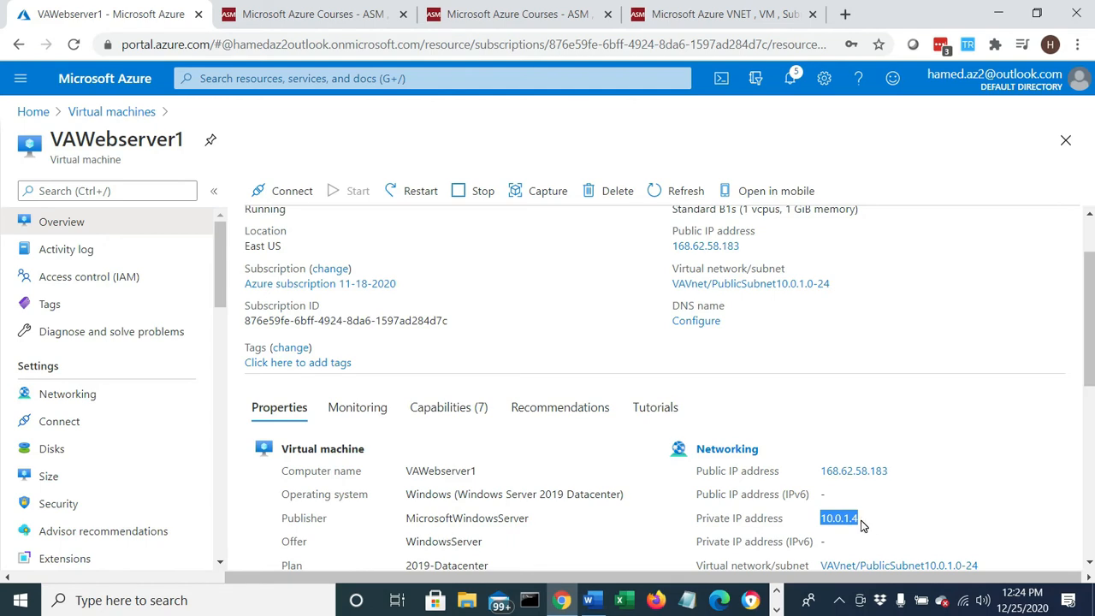
pyautogui.scroll(-1, 862, 526)
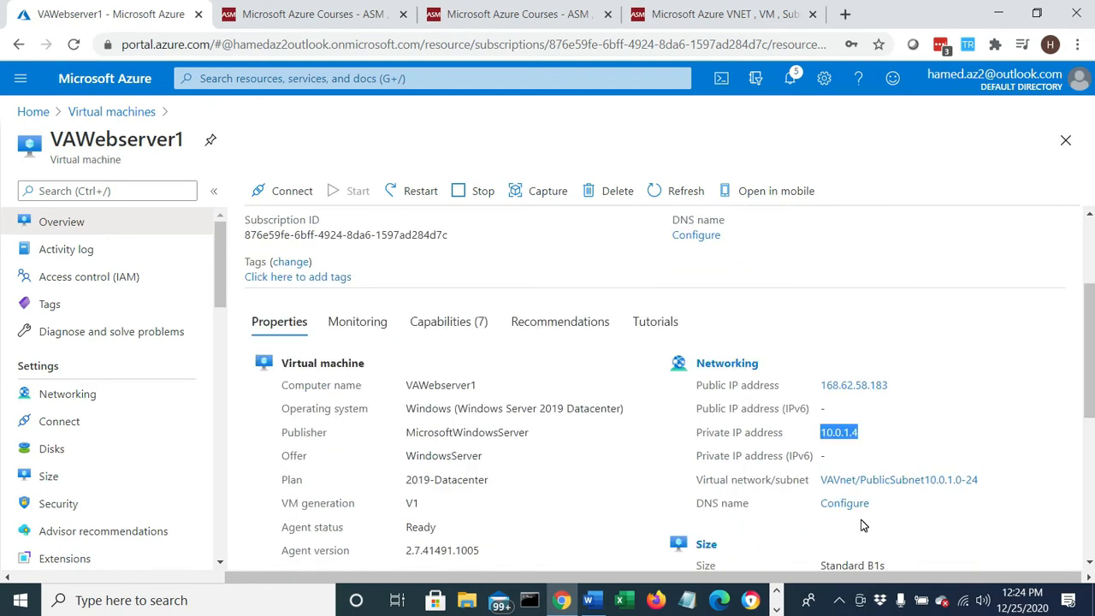
pyautogui.scroll(2, 855, 521)
# - Download the RDP file for VAWebserver1 and open it to launch the remote desktop connection
pyautogui.click(282, 190)
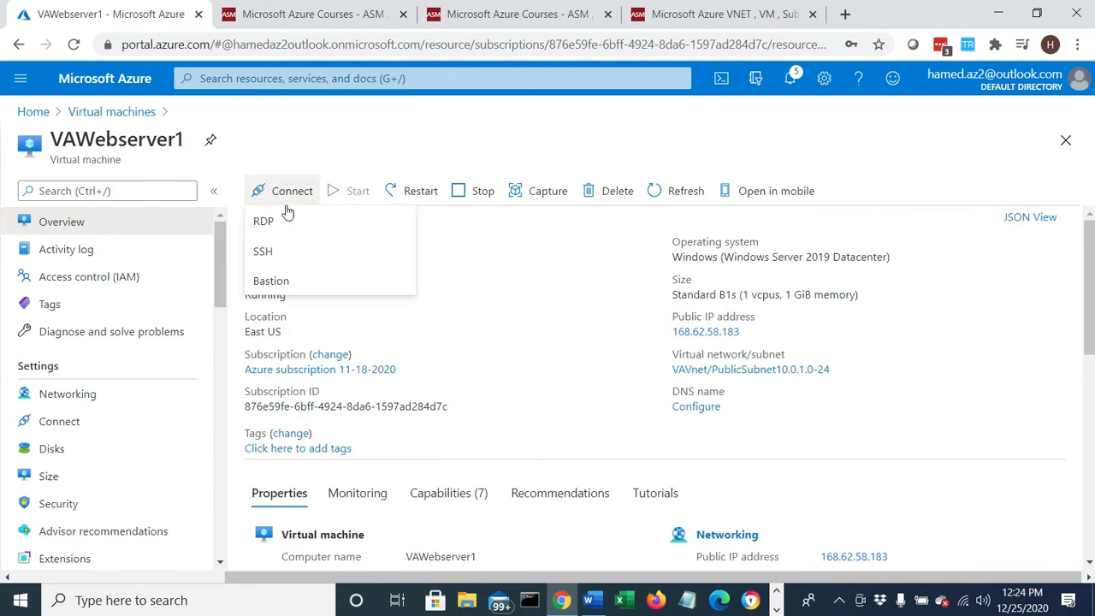
pyautogui.click(289, 220)
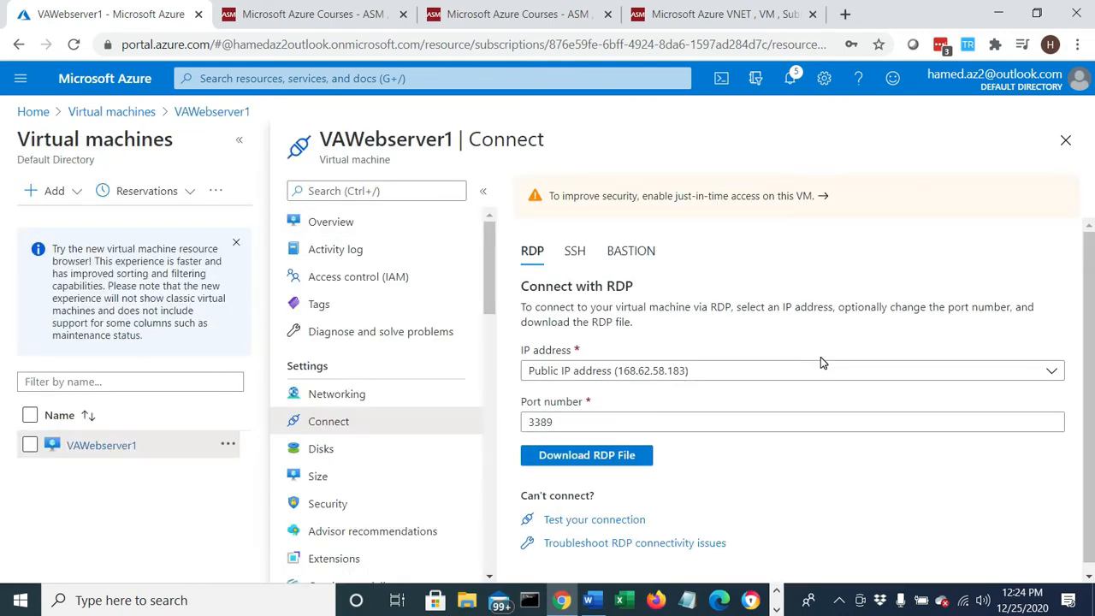
pyautogui.click(604, 457)
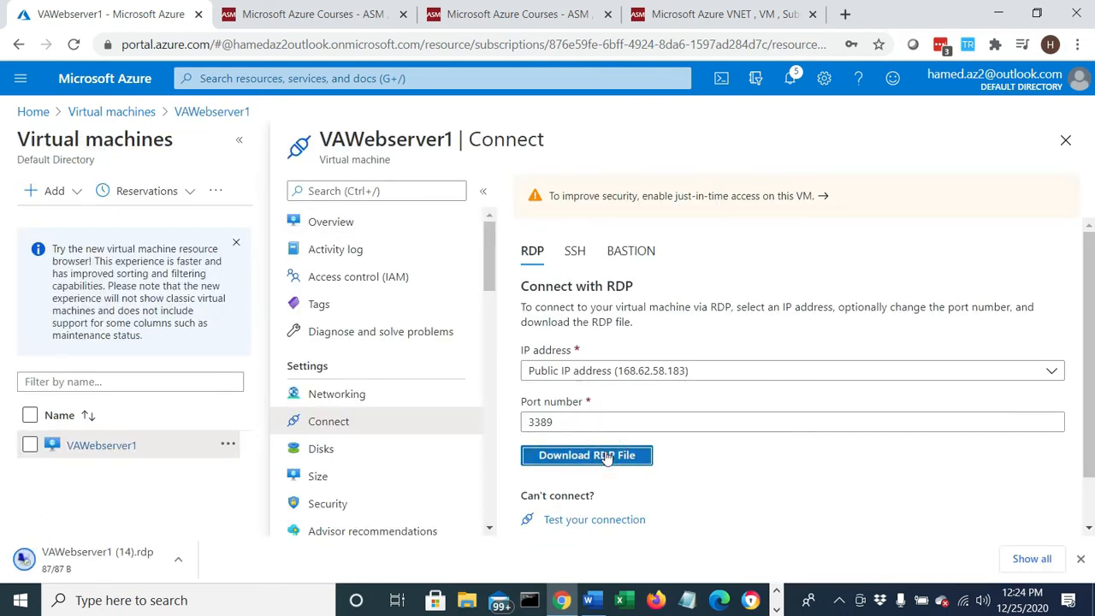
pyautogui.click(127, 559)
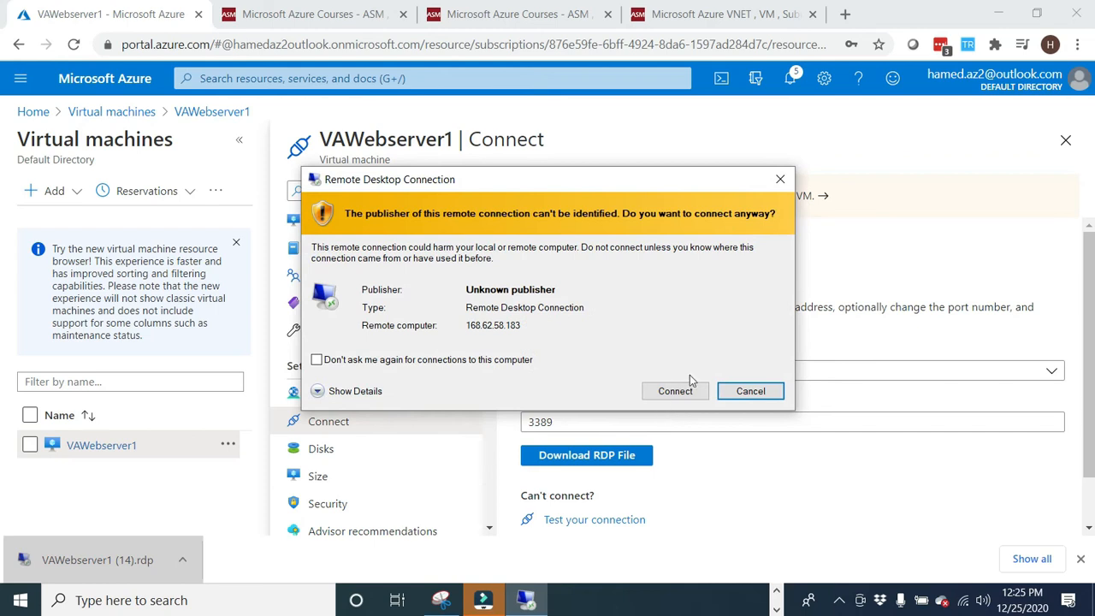
# - Connect to VAWebserver1 over Remote Desktop with the administrator username and password, remembering the credentials and accepting the untrusted certificate
pyautogui.click(677, 391)
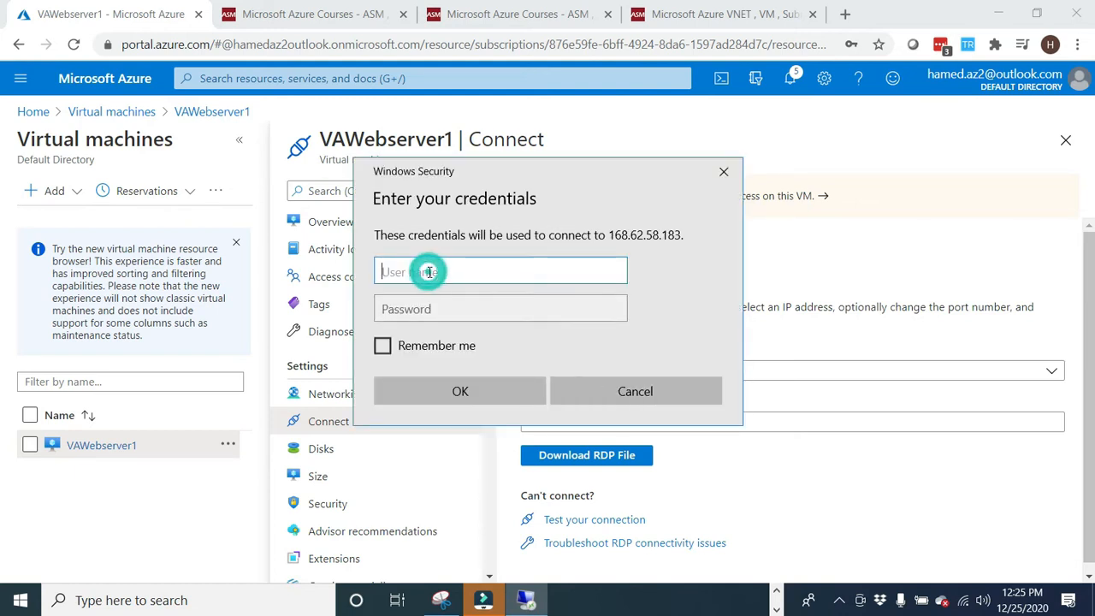
pyautogui.write('hamed')
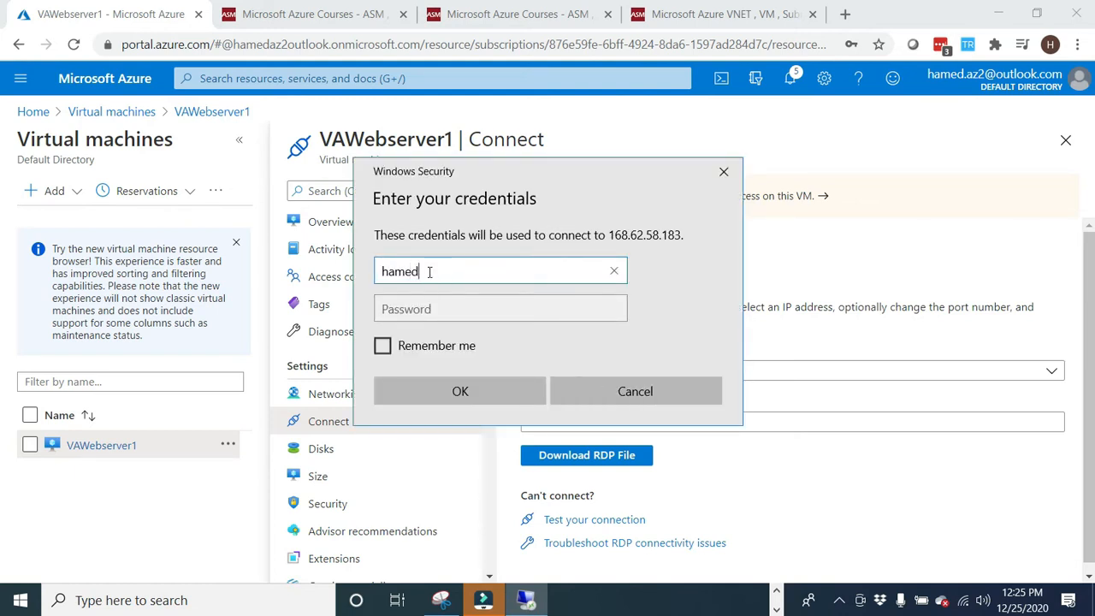
pyautogui.write('moghaddam')
pyautogui.press('Tab')
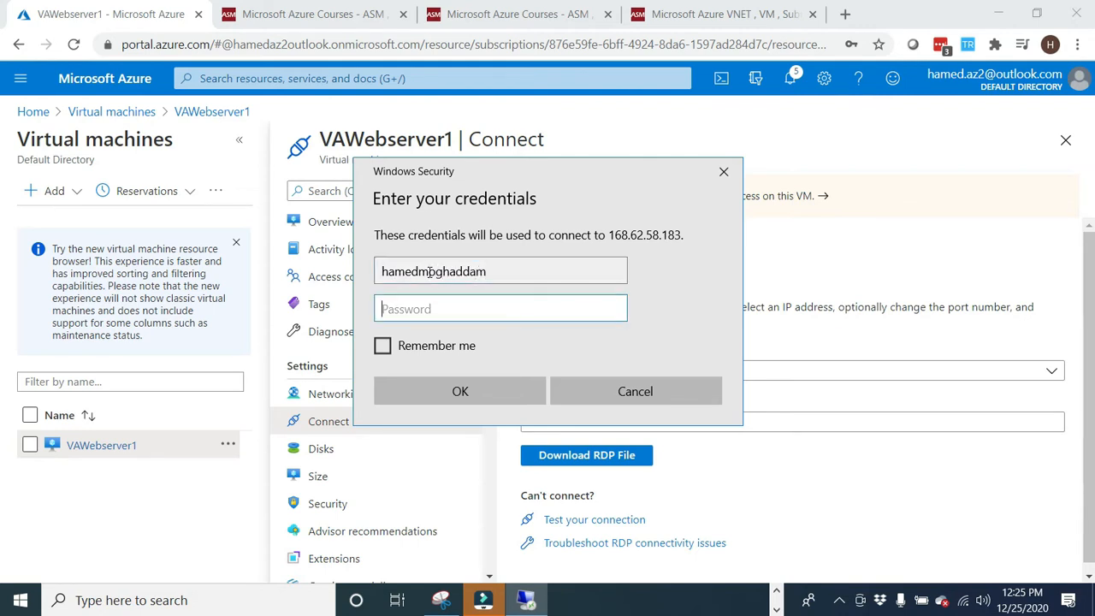
pyautogui.write('••••••••••••')
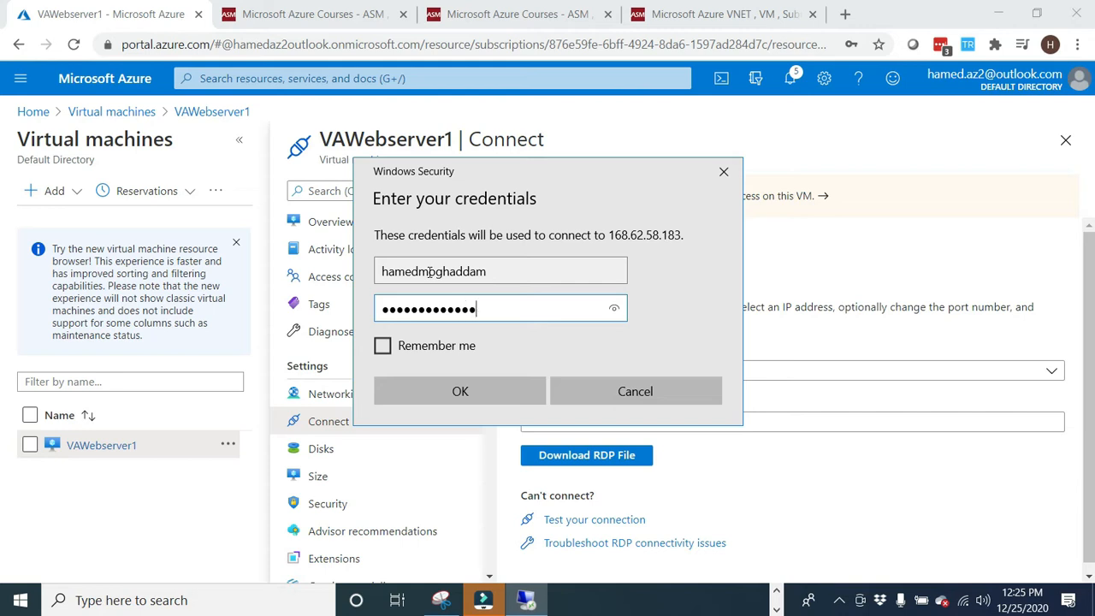
pyautogui.click(383, 345)
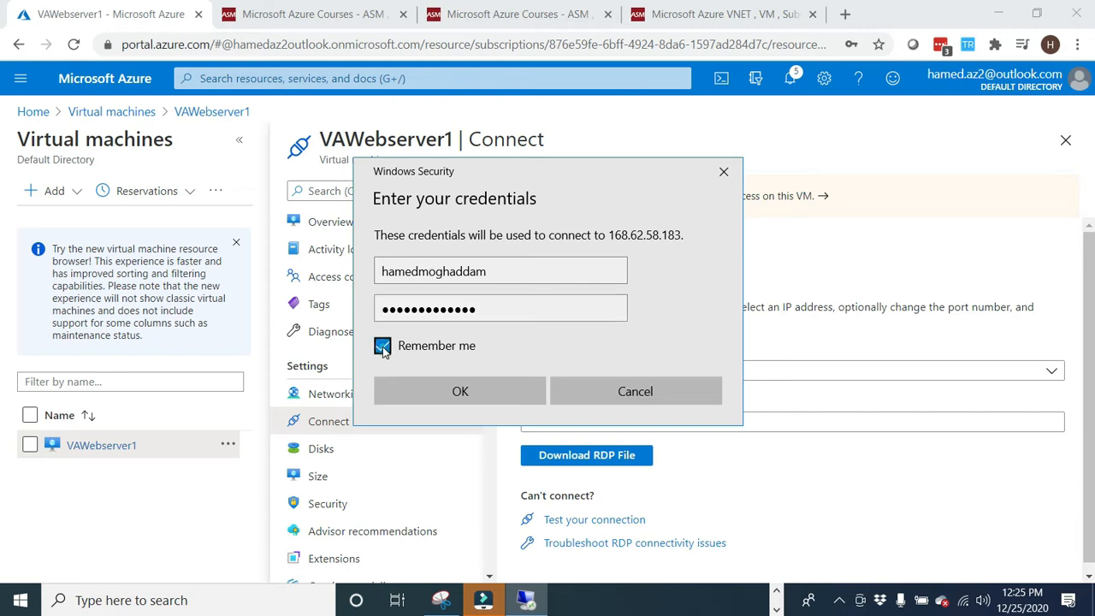
pyautogui.click(460, 391)
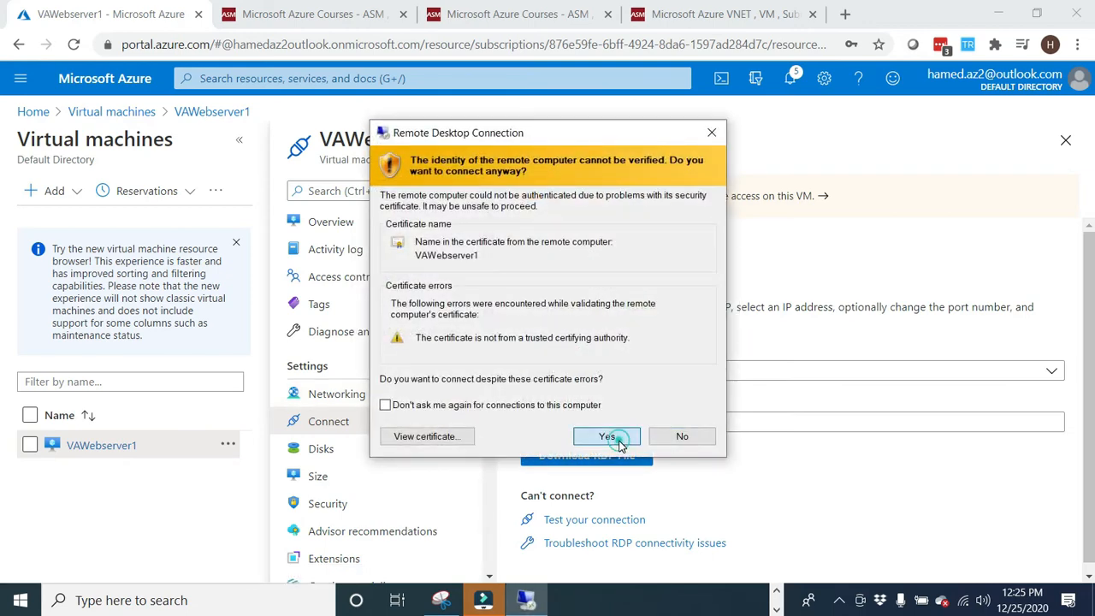
pyautogui.click(612, 441)
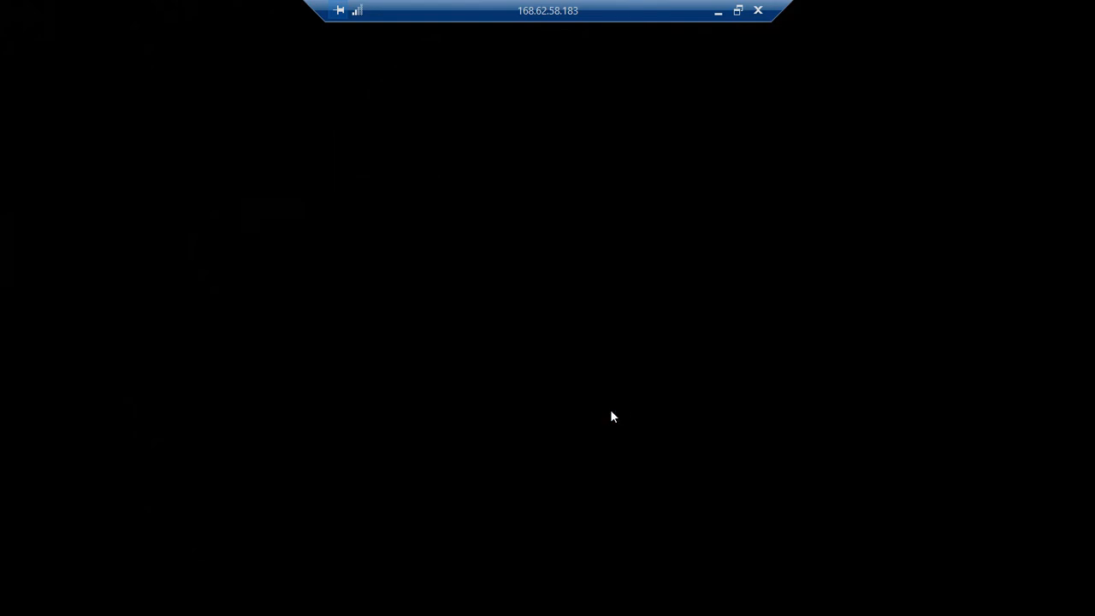
# - Switch to Word and review the Step 9 instructions on installing IIS, creating index.html in c:\inetpub\wwwroot and renaming the file
pyautogui.click(718, 13)
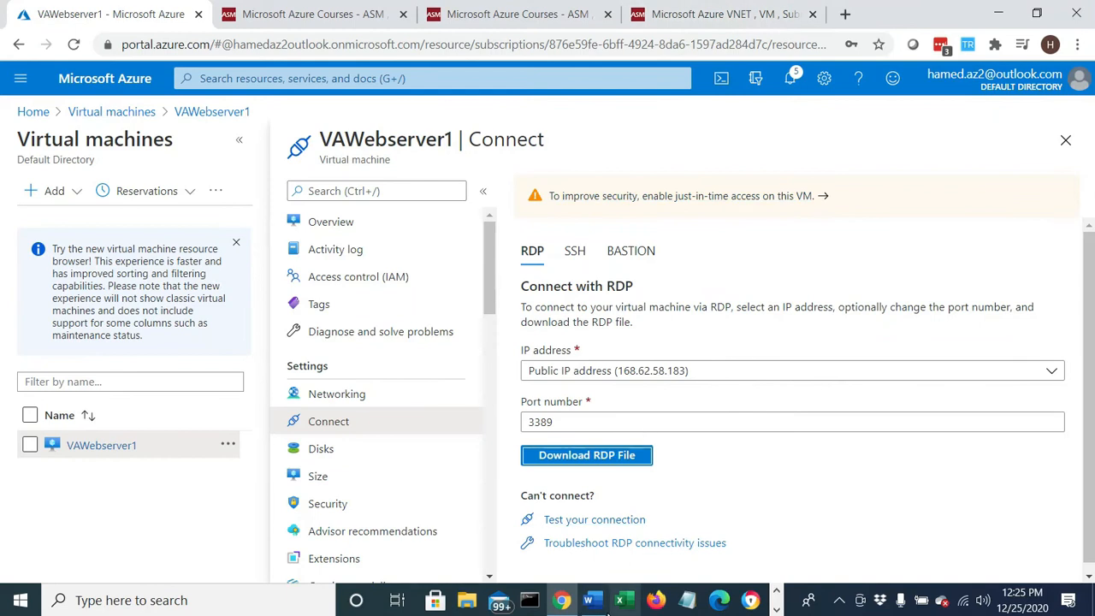
pyautogui.click(603, 605)
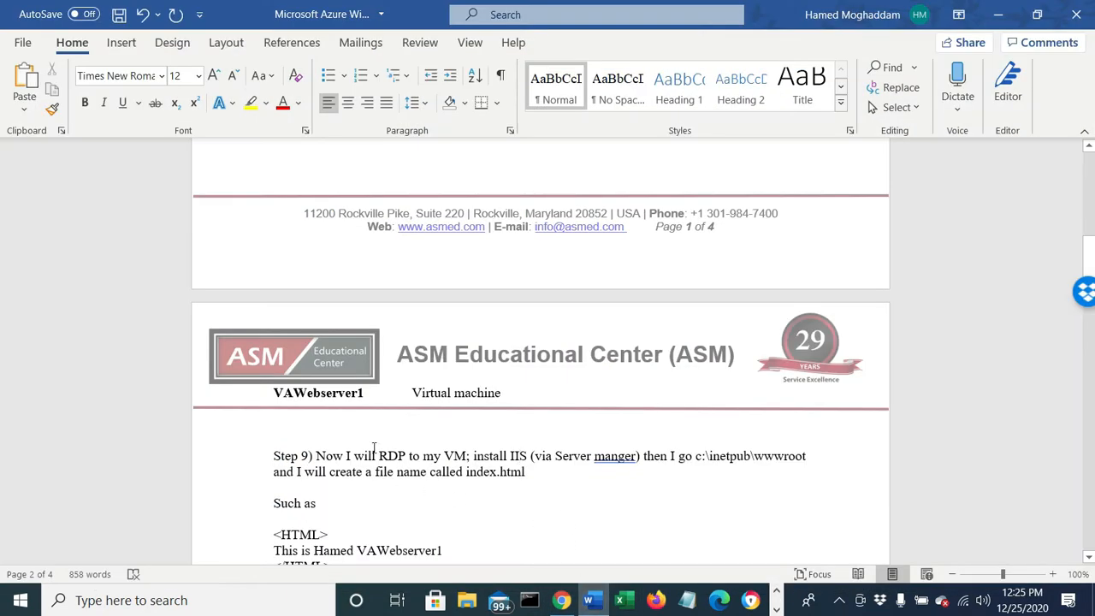
pyautogui.moveTo(485, 456); pyautogui.dragTo(592, 457)
pyautogui.click(677, 456)
pyautogui.moveTo(718, 460); pyautogui.dragTo(807, 456)
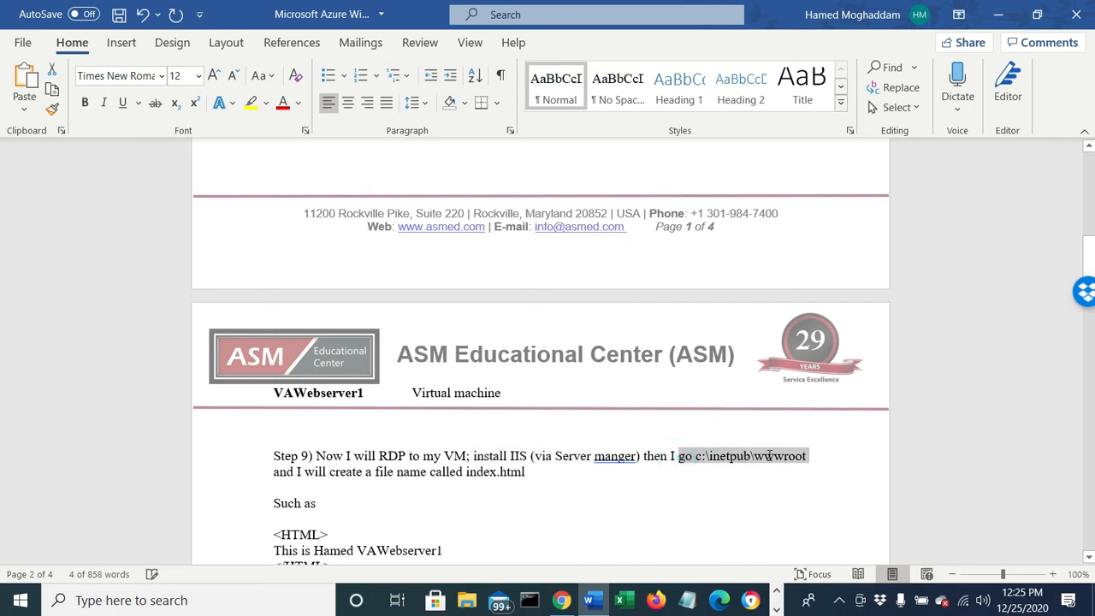
pyautogui.scroll(-2, 310, 481)
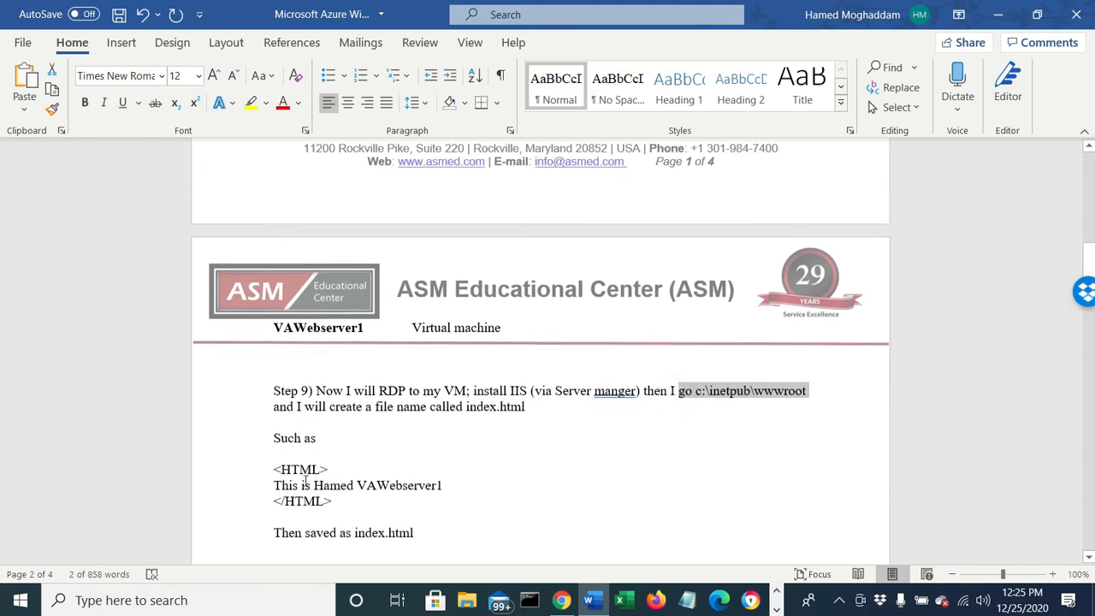
pyautogui.moveTo(274, 421); pyautogui.dragTo(391, 485)
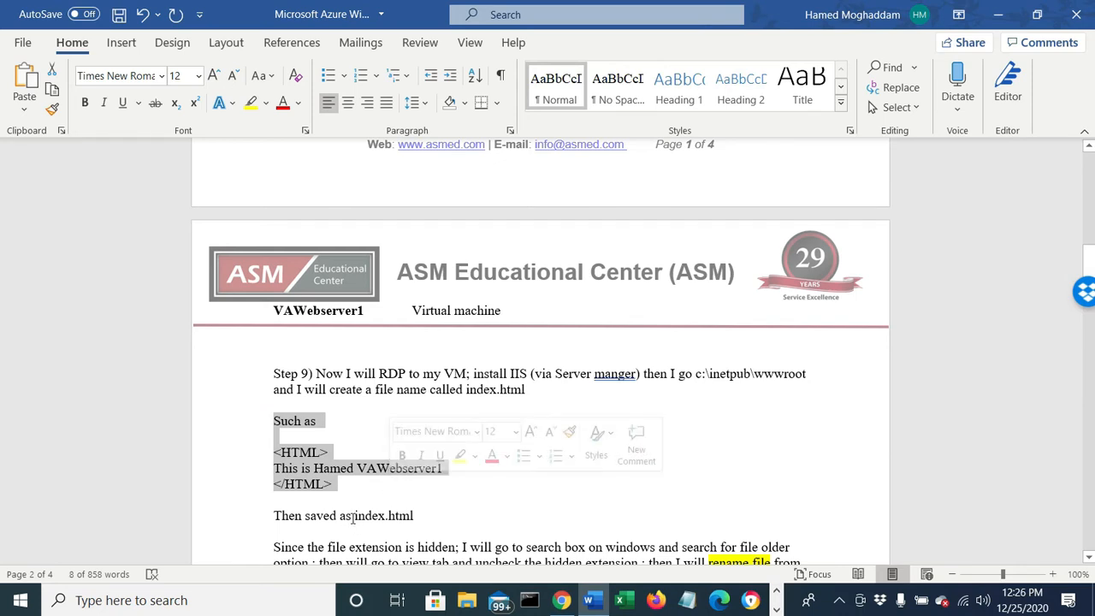
pyautogui.moveTo(353, 518); pyautogui.dragTo(403, 520)
pyautogui.scroll(-1, 470, 497)
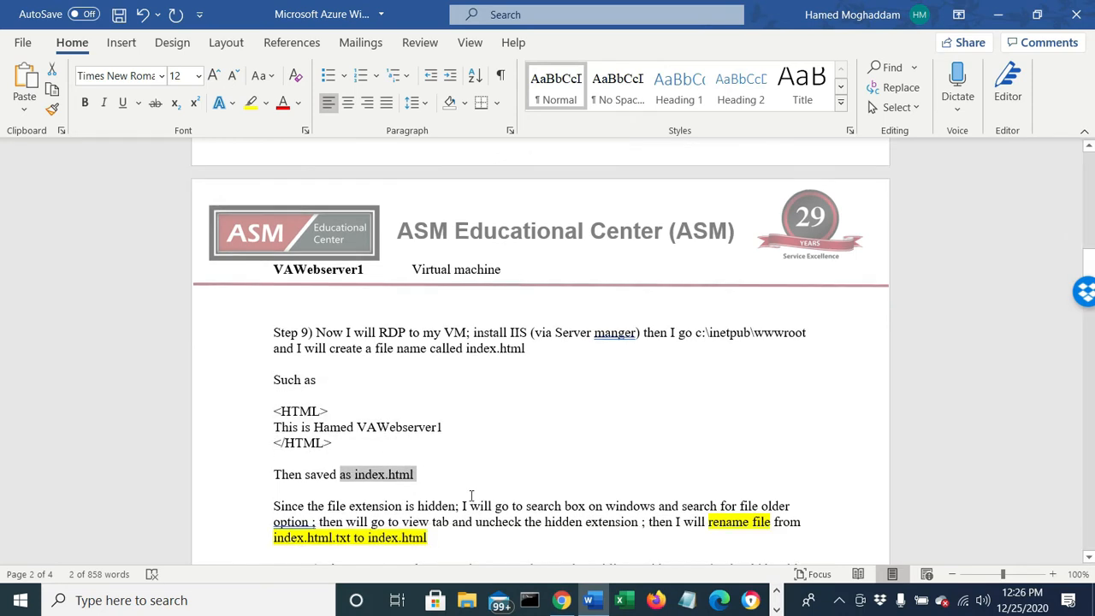
pyautogui.moveTo(322, 505); pyautogui.dragTo(655, 506)
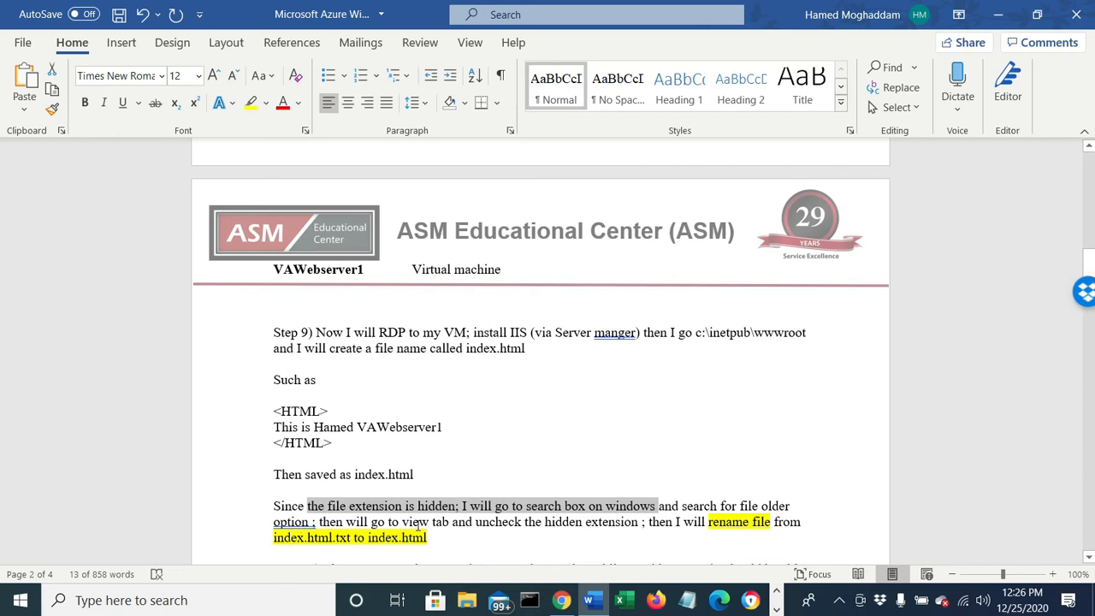
pyautogui.moveTo(493, 526); pyautogui.dragTo(585, 526)
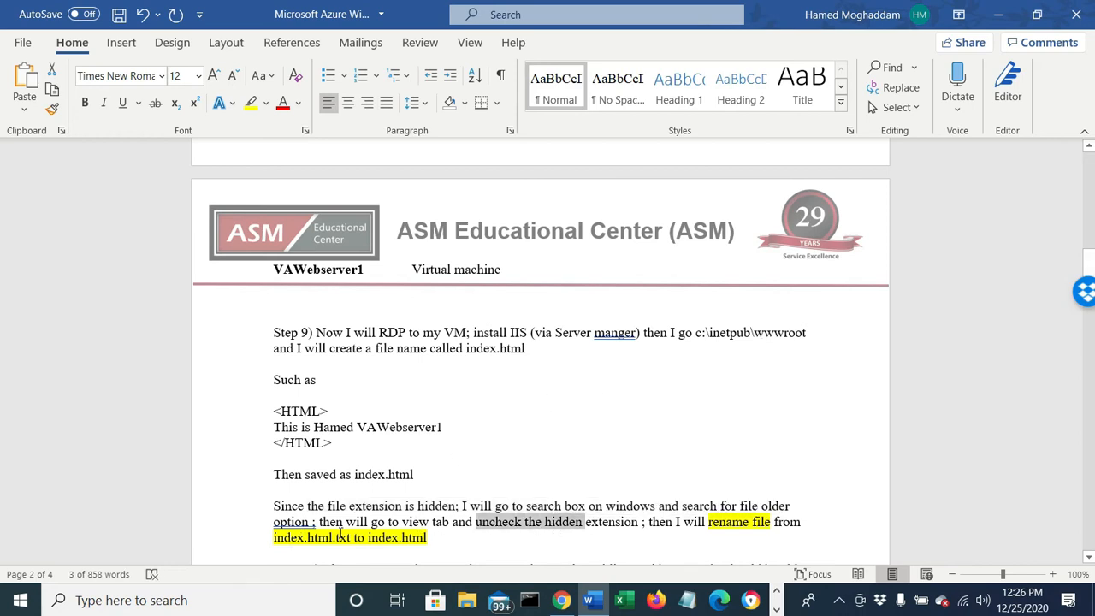
pyautogui.moveTo(354, 537); pyautogui.dragTo(275, 538)
pyautogui.moveTo(428, 537); pyautogui.dragTo(368, 537)
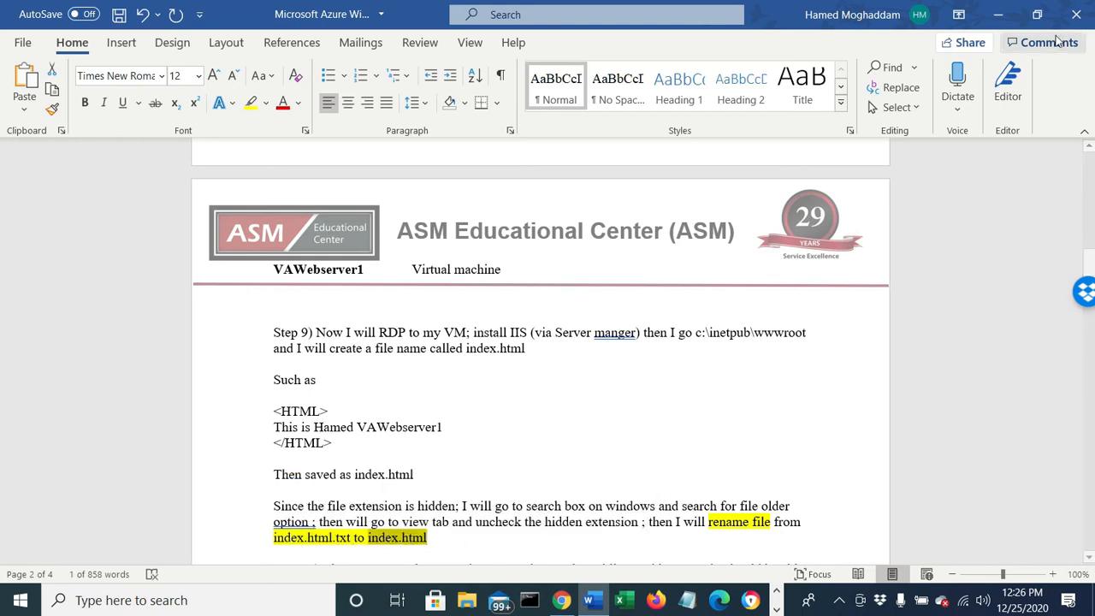
# - Return to the VAWebserver1 remote desktop session and dismiss the network side panel and the Windows Admin Center notice
pyautogui.click(999, 16)
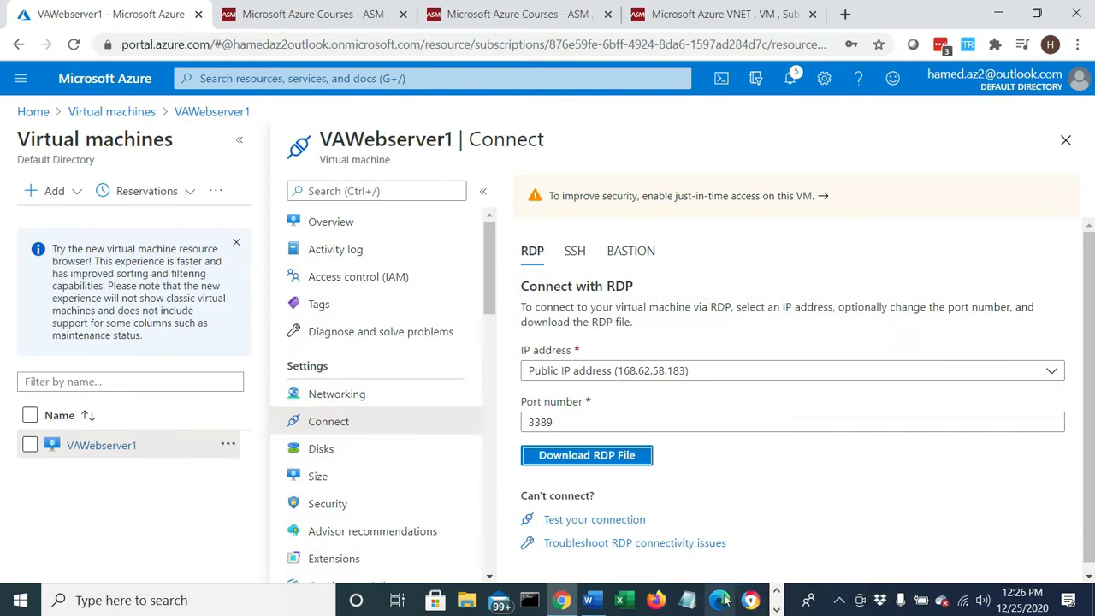
pyautogui.click(776, 609)
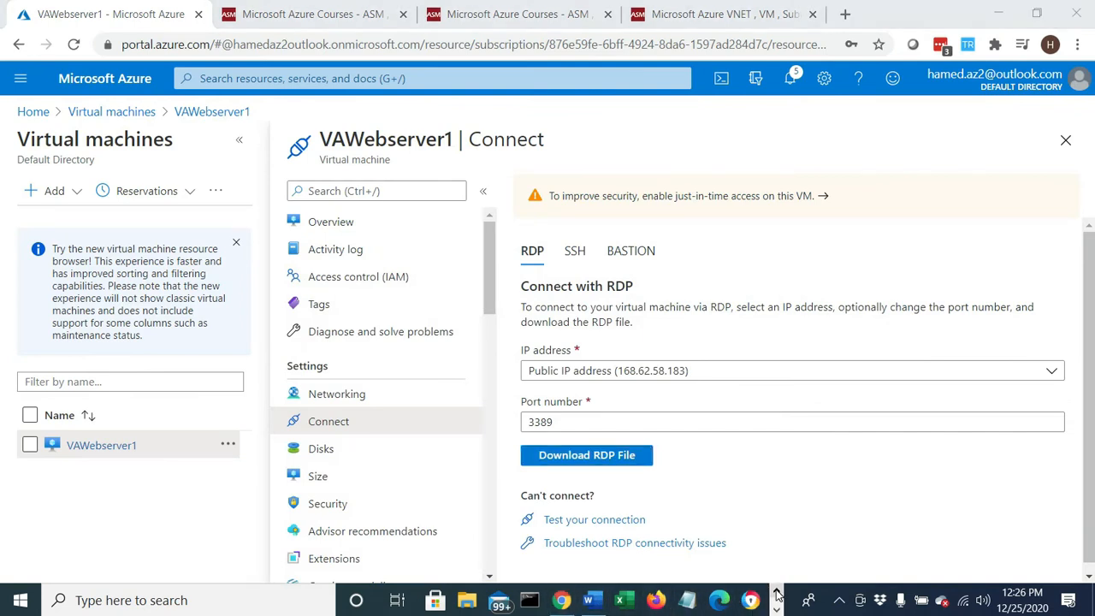
pyautogui.click(537, 601)
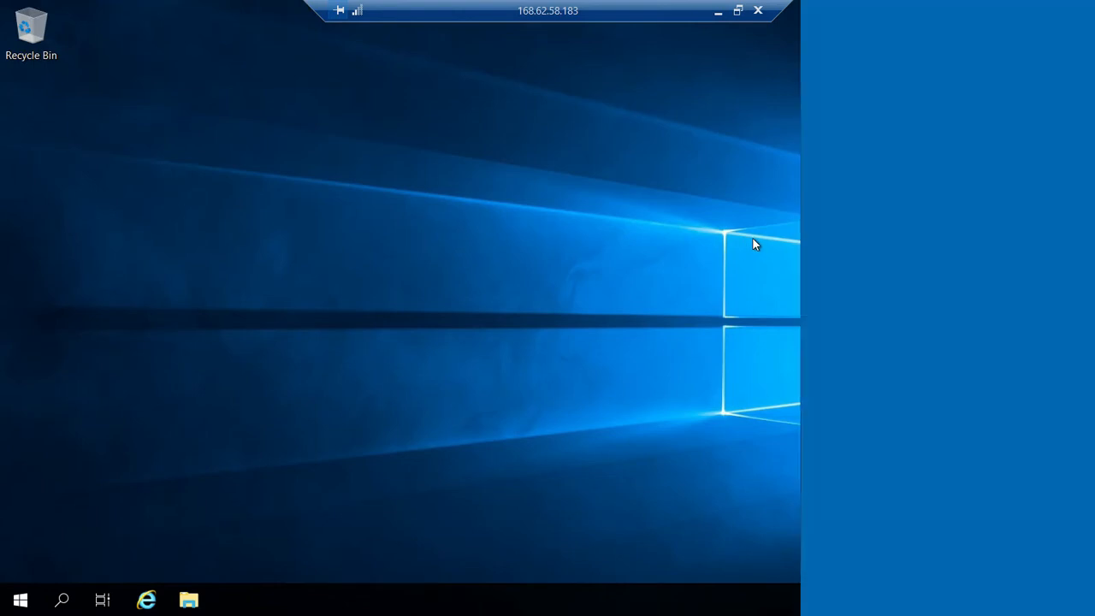
pyautogui.click(937, 317)
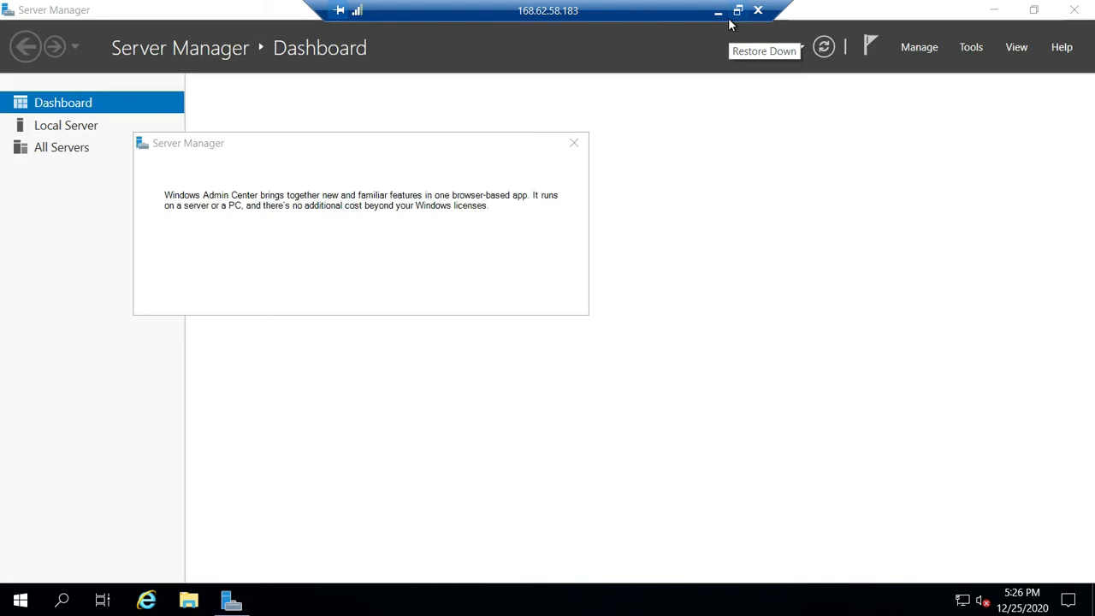
pyautogui.click(574, 144)
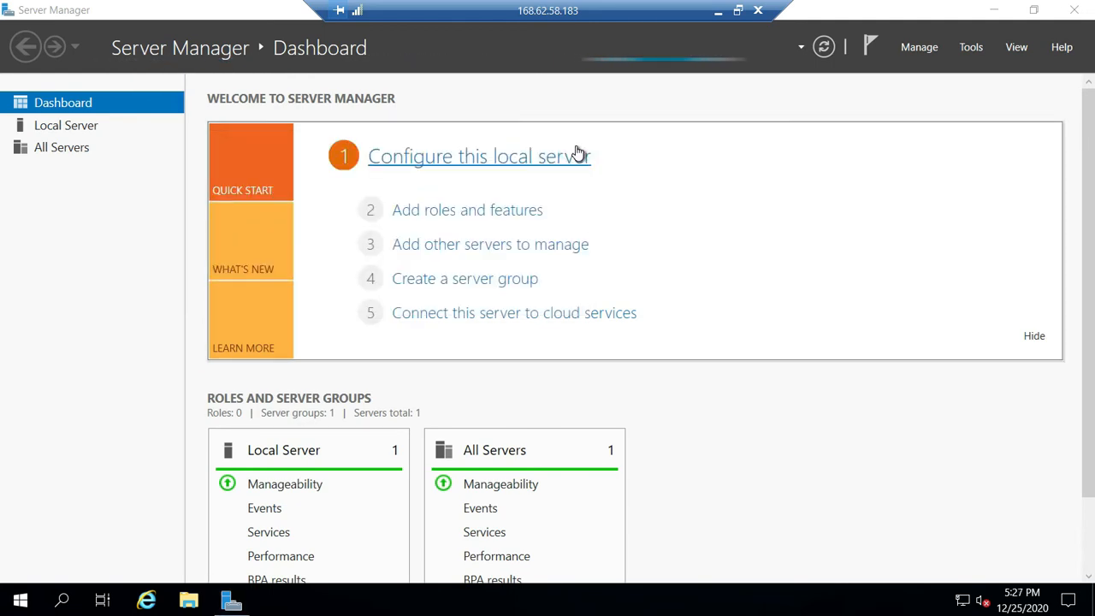
# - Turn off IE Enhanced Security Configuration for both Administrators and Users in the local server properties
pyautogui.click(70, 130)
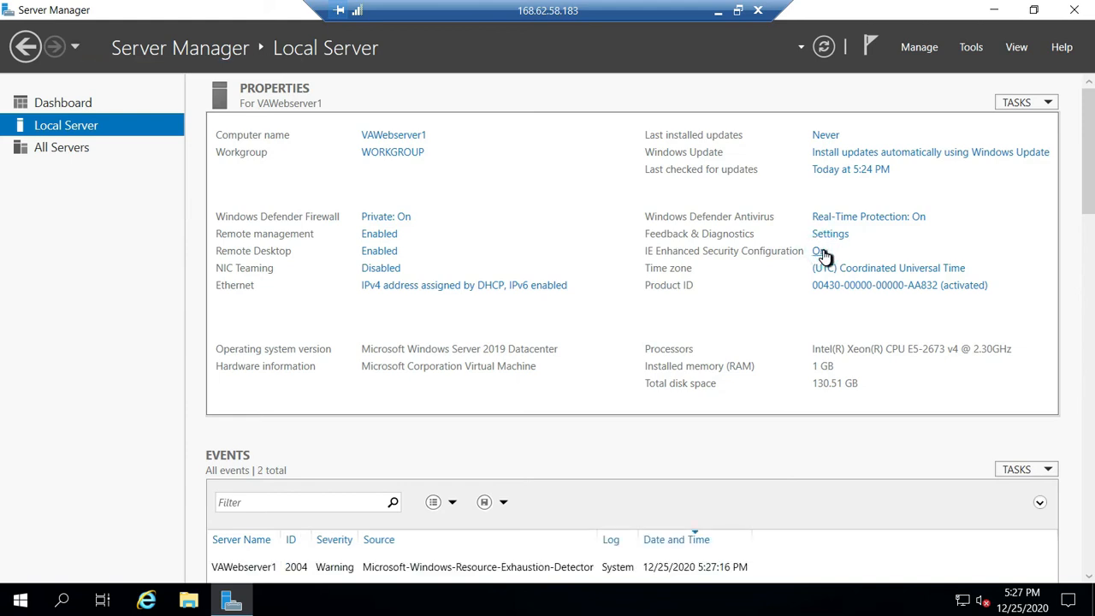
pyautogui.click(822, 253)
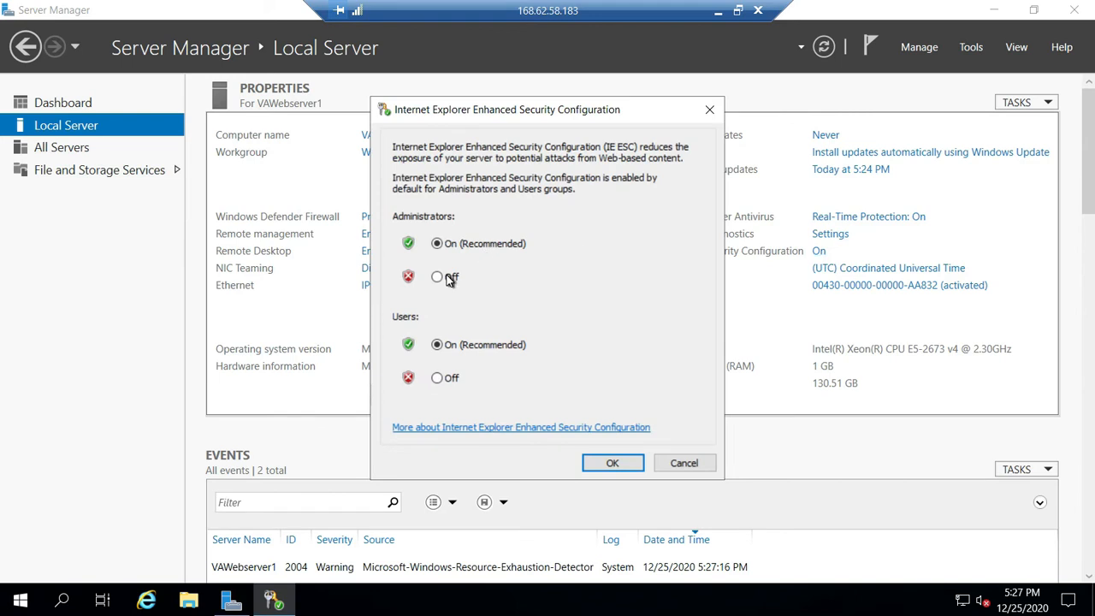
pyautogui.click(444, 280)
pyautogui.click(439, 378)
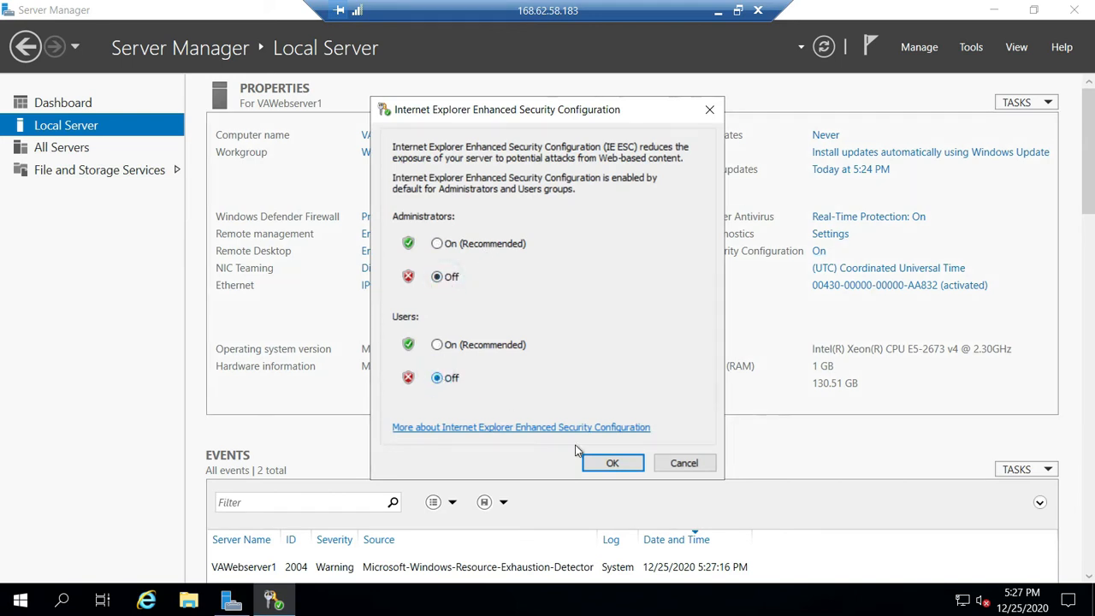
pyautogui.click(602, 465)
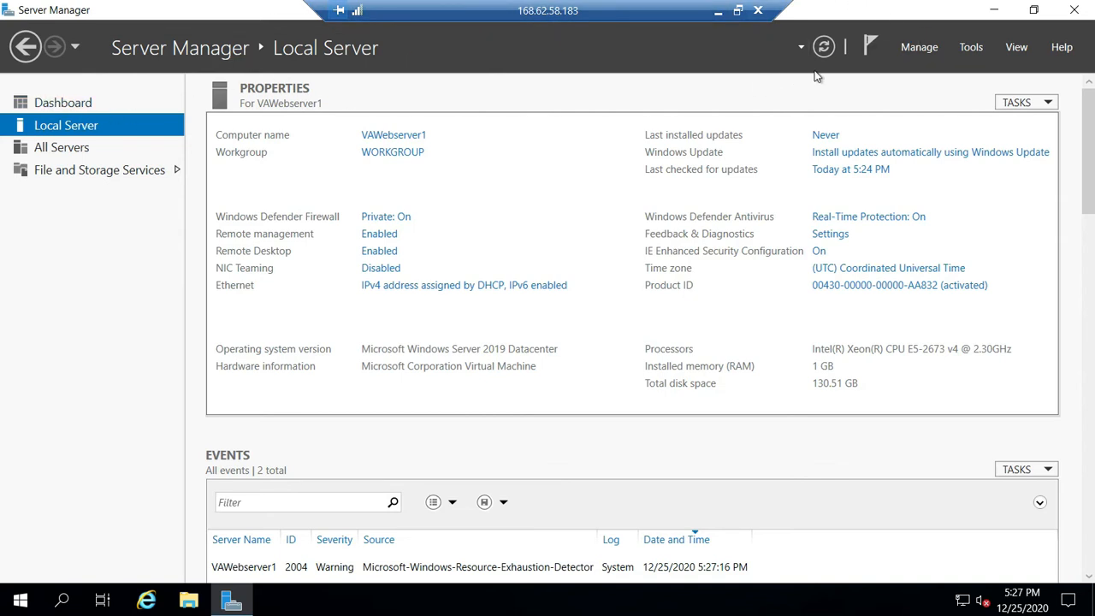
pyautogui.click(905, 51)
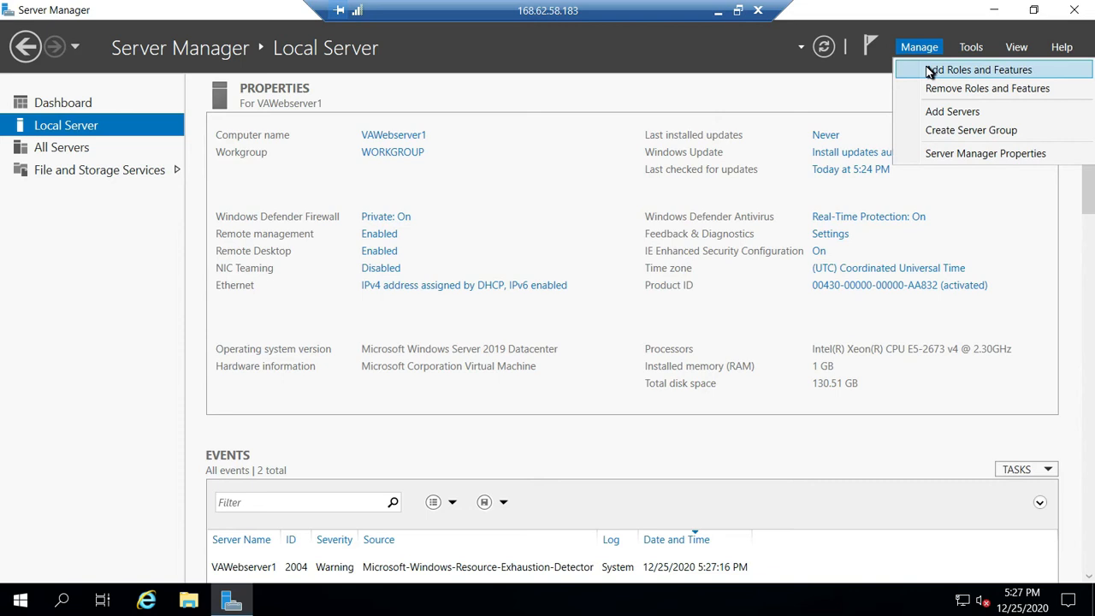
pyautogui.click(931, 72)
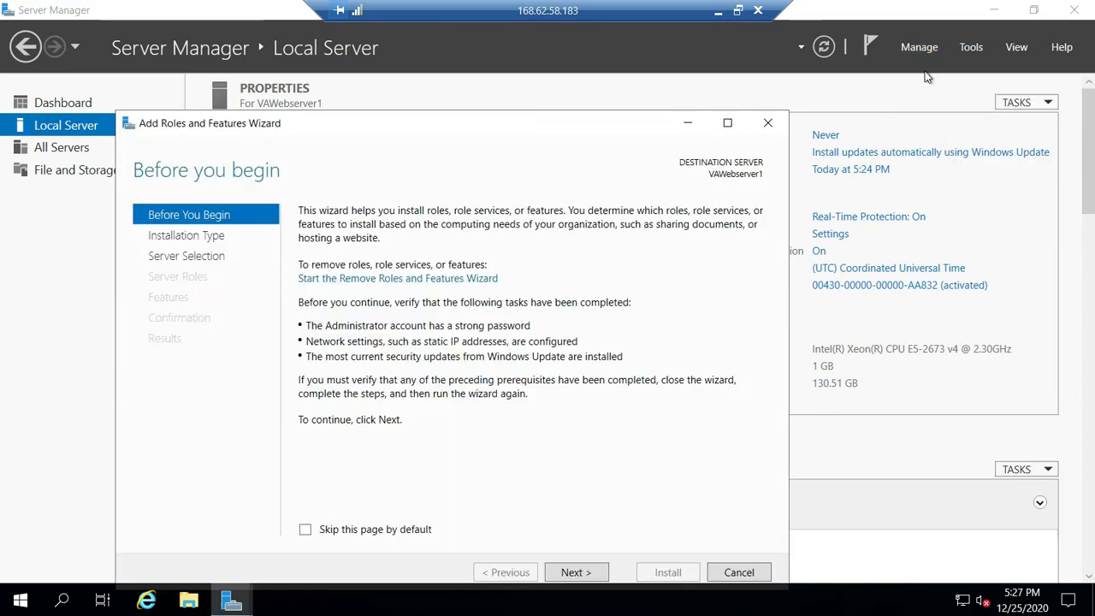
pyautogui.click(776, 123)
# - Start the Add Roles and Features Wizard from the Server Manager dashboard and choose role-based or feature-based installation
pyautogui.click(77, 101)
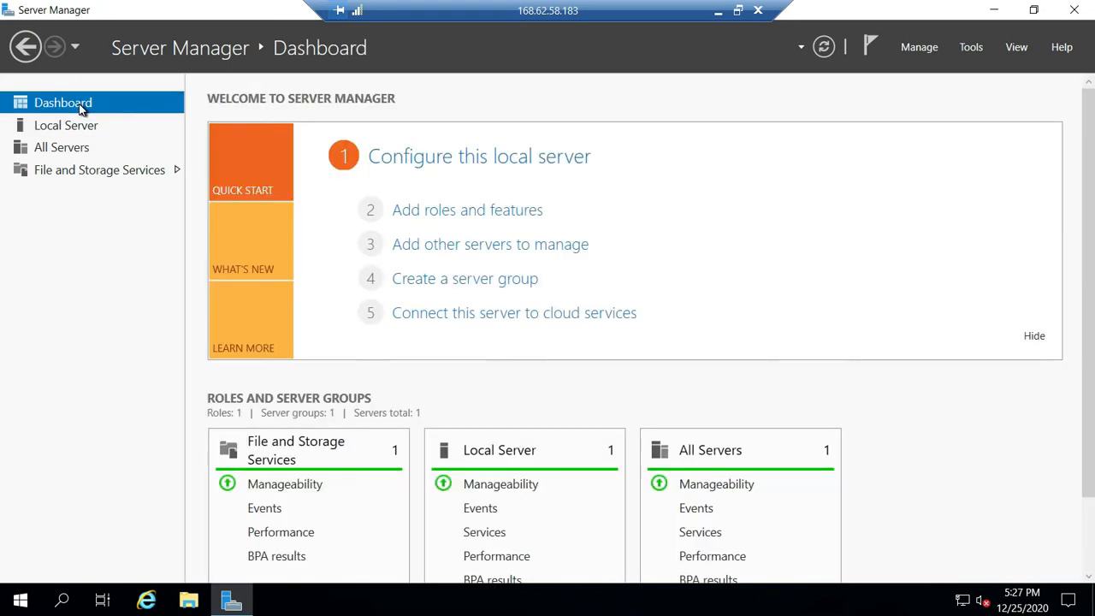
pyautogui.click(437, 214)
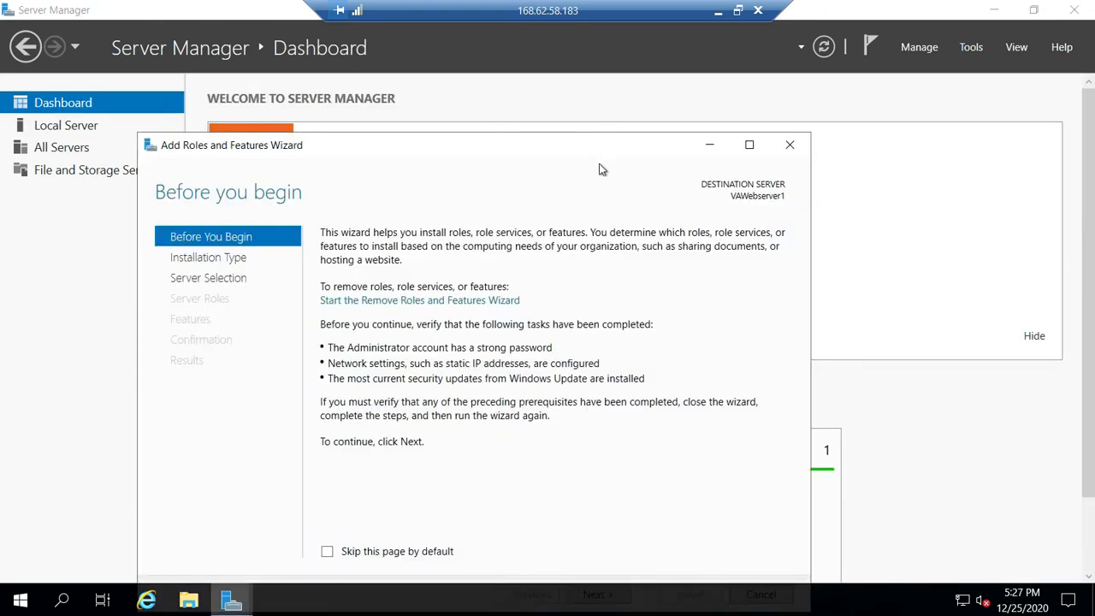
pyautogui.moveTo(607, 147); pyautogui.dragTo(627, 89)
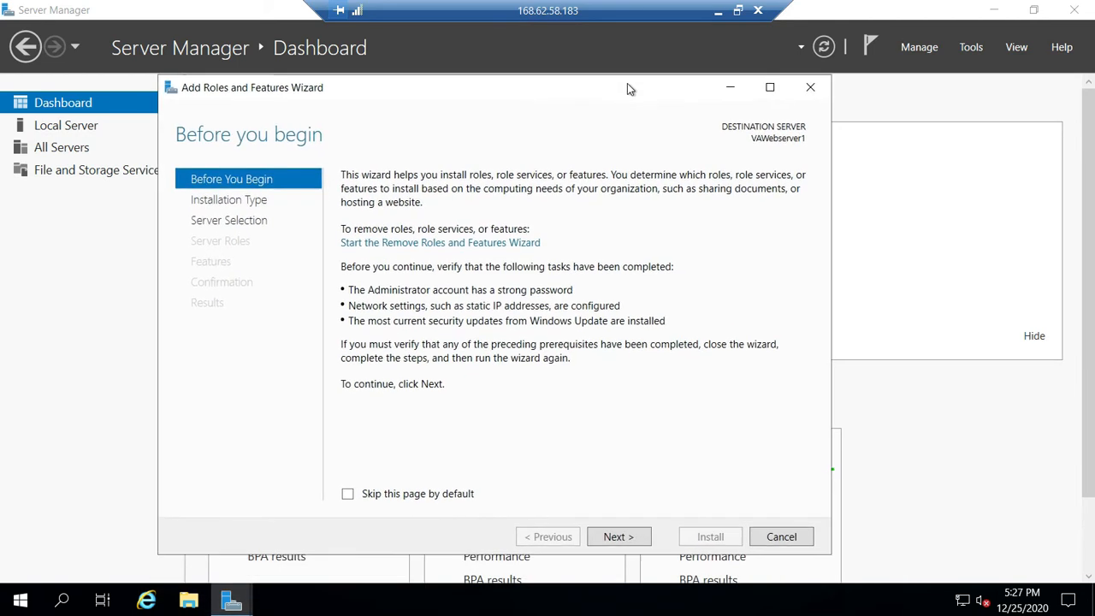
pyautogui.click(632, 536)
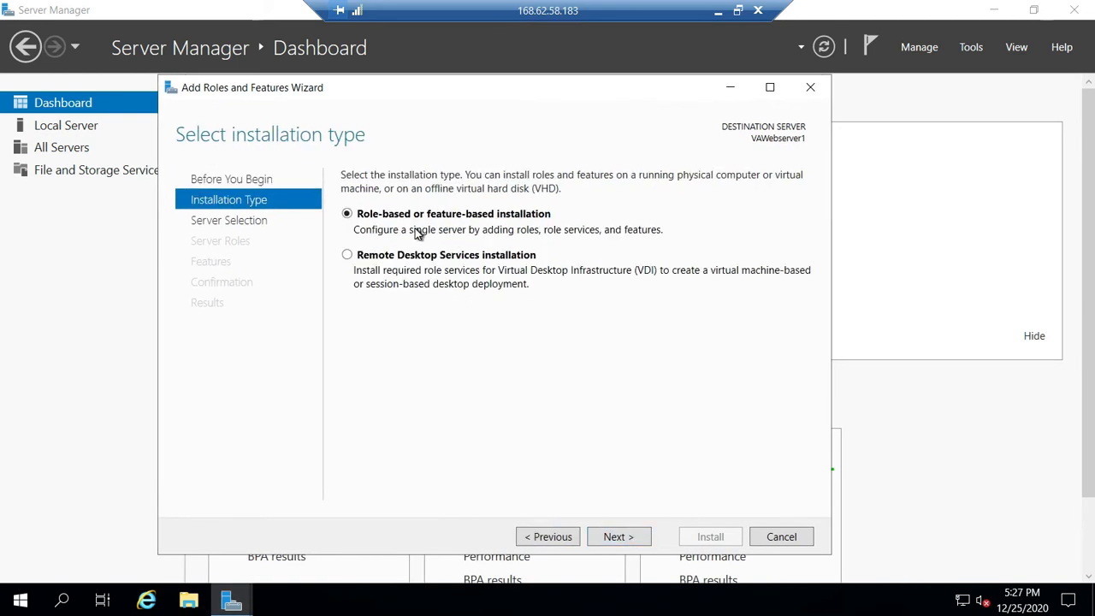
pyautogui.click(620, 538)
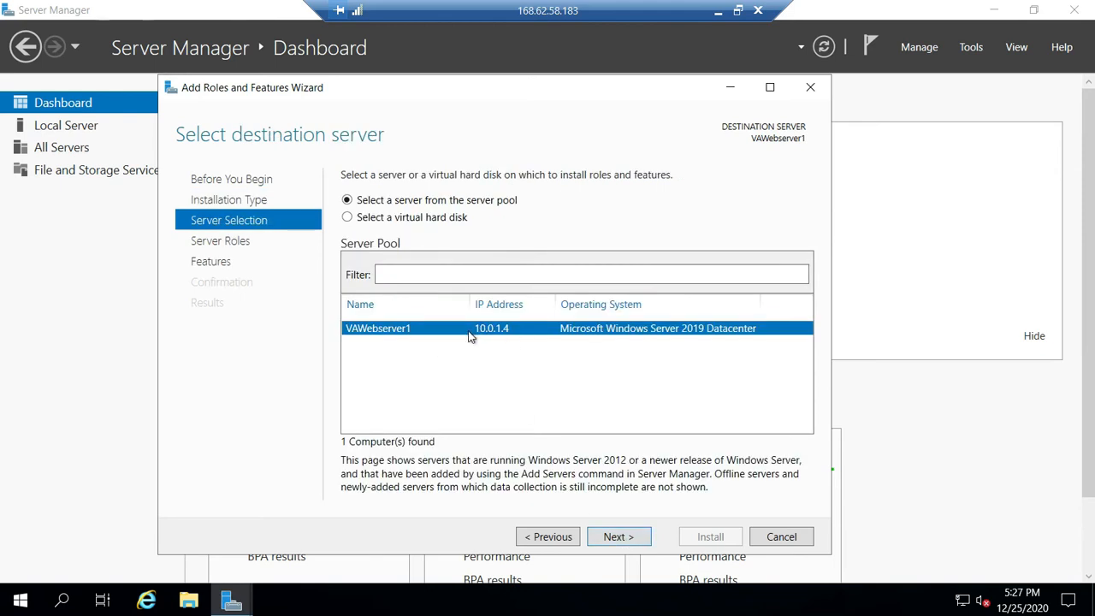
# - Accept VAWebserver1 as the destination server and select the Web Server (IIS) role with its required management tools
pyautogui.click(616, 539)
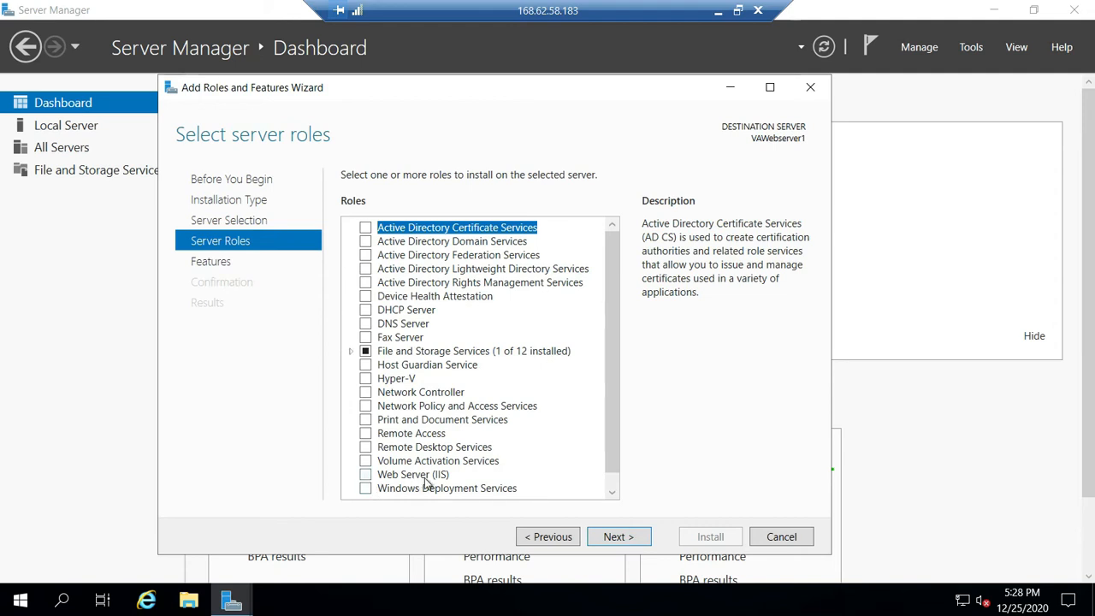
pyautogui.click(366, 476)
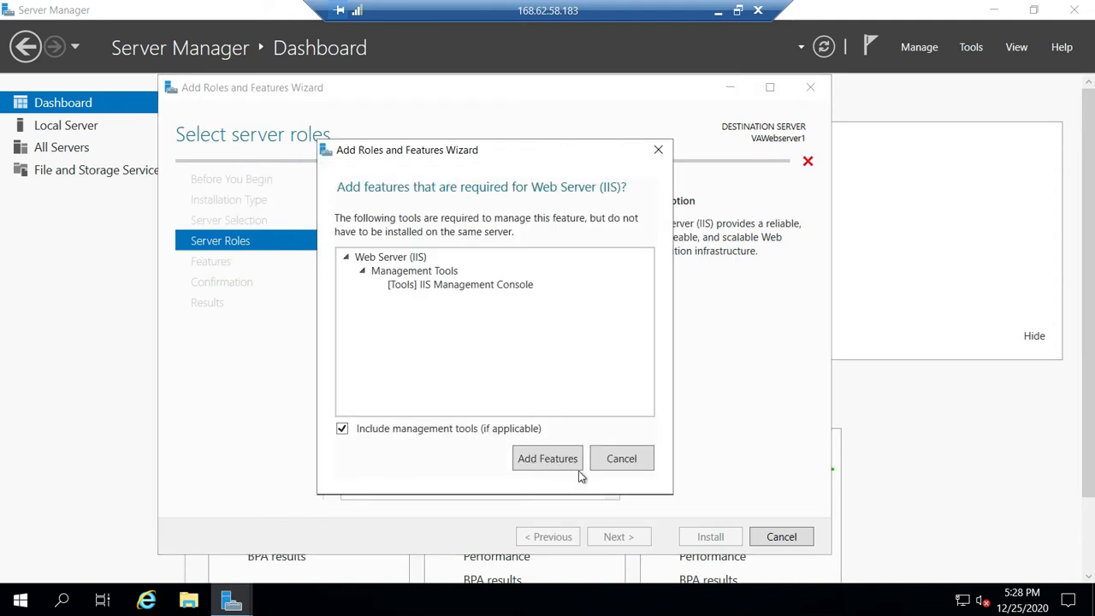
pyautogui.click(565, 462)
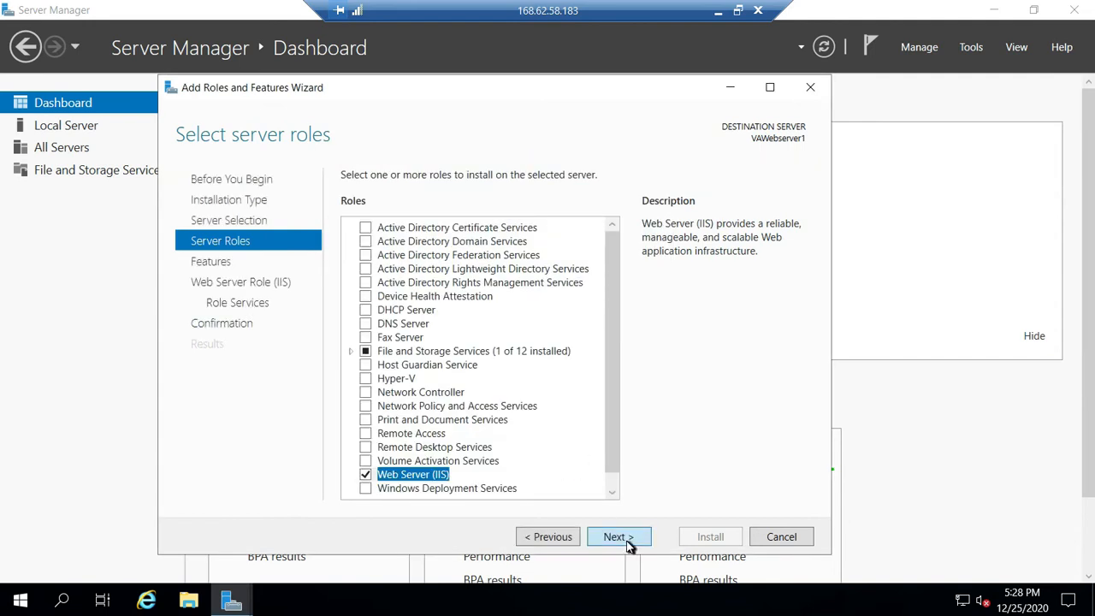
# - Accept the default features and Web Server role services, and start the IIS installation on VAWebserver1
pyautogui.click(618, 538)
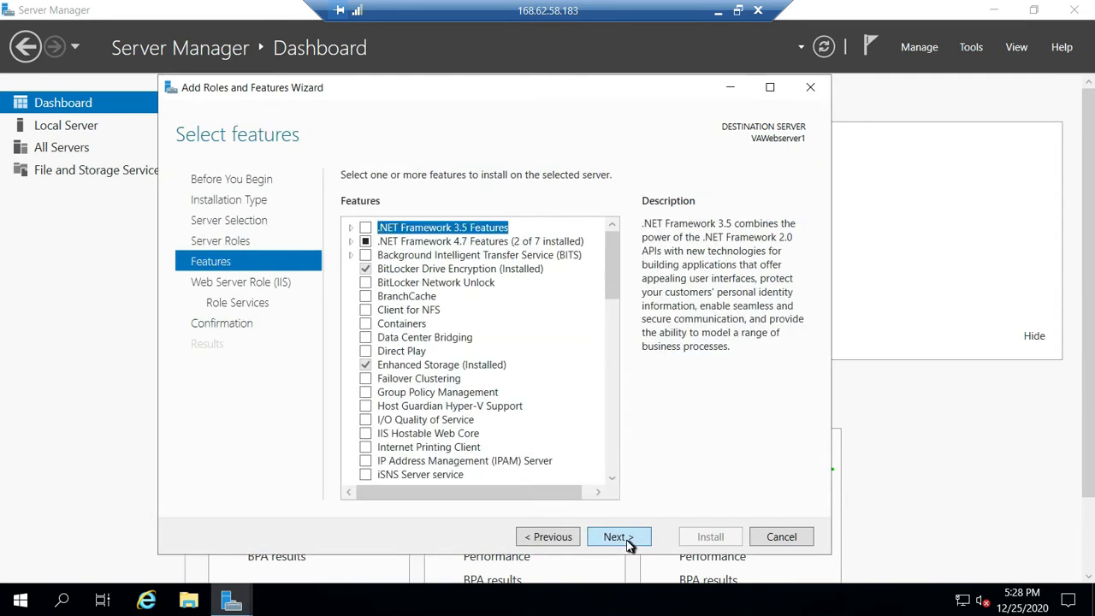
pyautogui.click(628, 544)
pyautogui.click(628, 544)
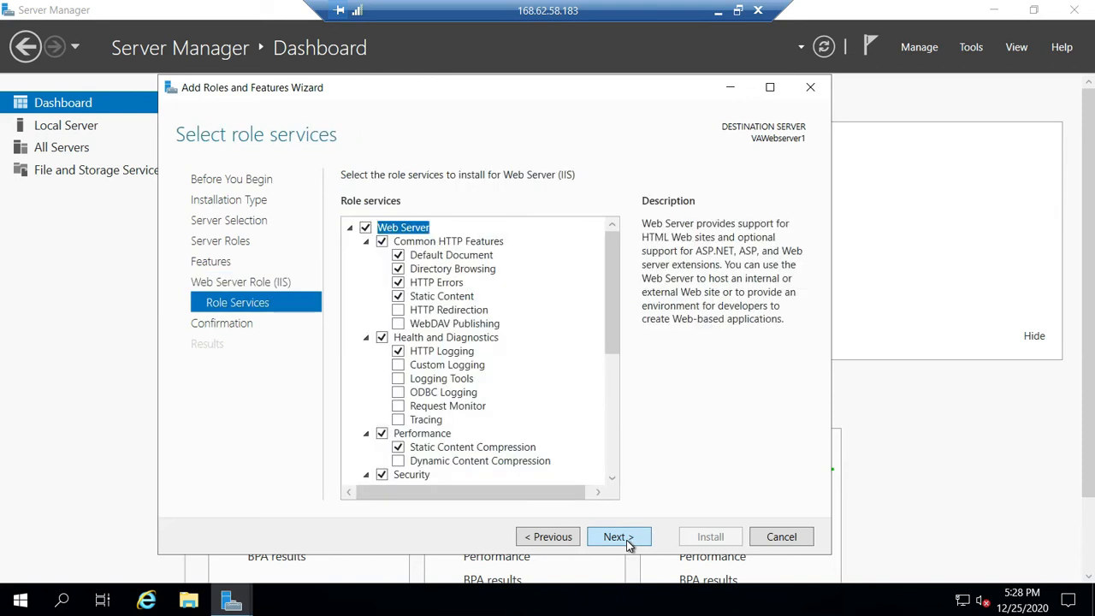
pyautogui.click(628, 544)
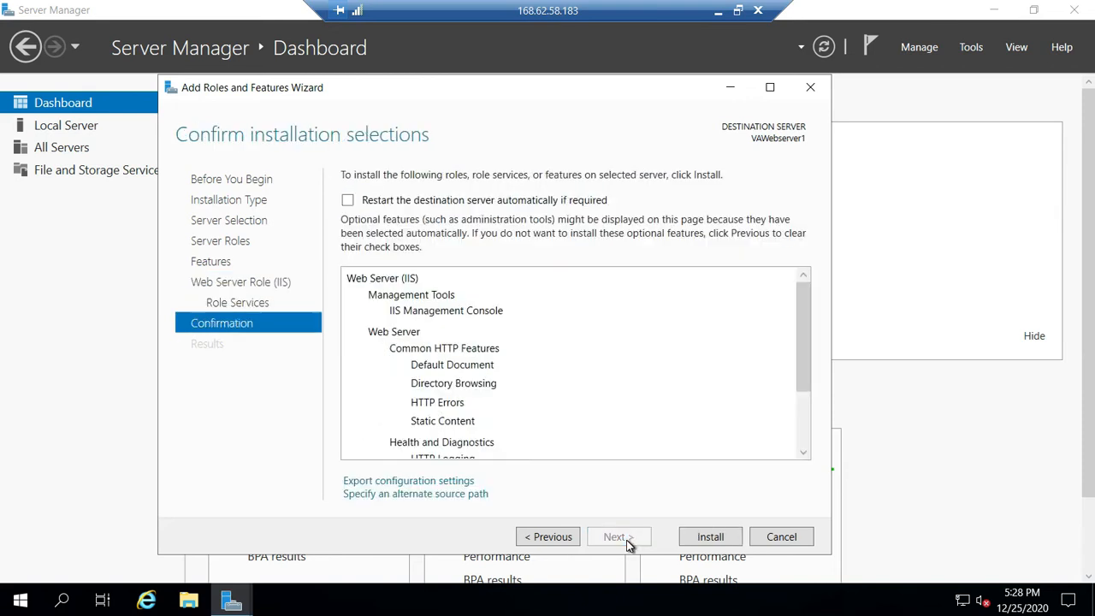
pyautogui.click(711, 537)
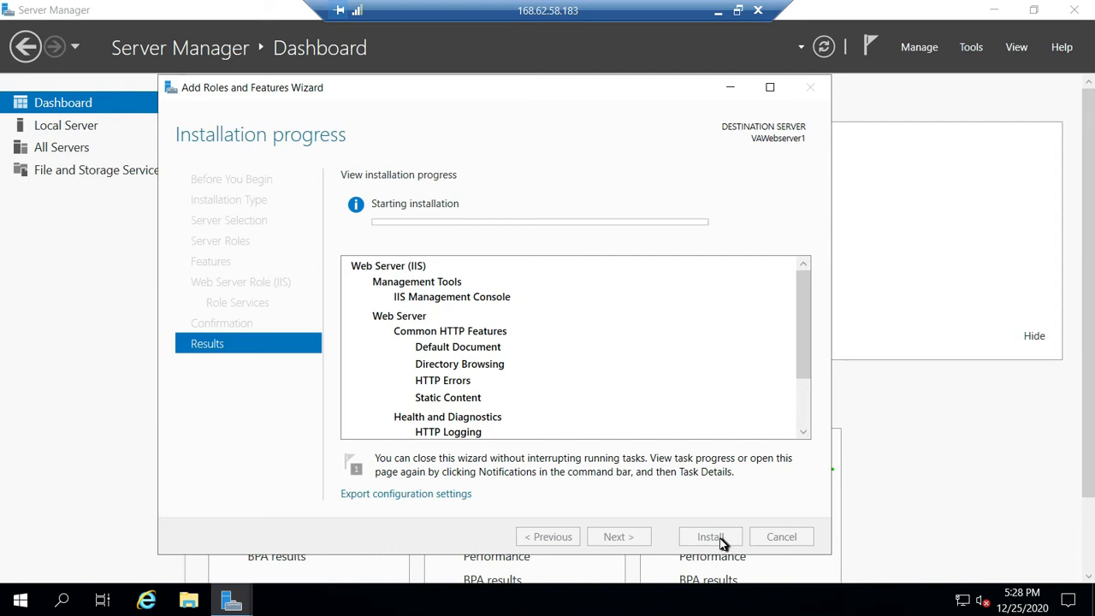
# - Switch to the Word lab document and copy the sample HTML page text for VAWebserver1 from Step 9
pyautogui.click(718, 12)
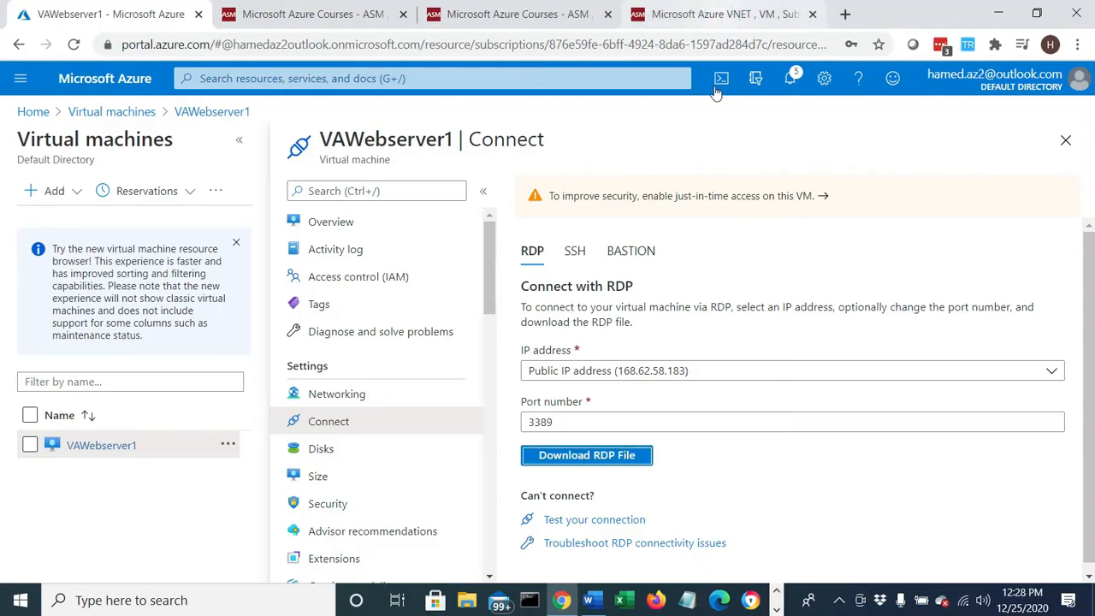
pyautogui.click(589, 602)
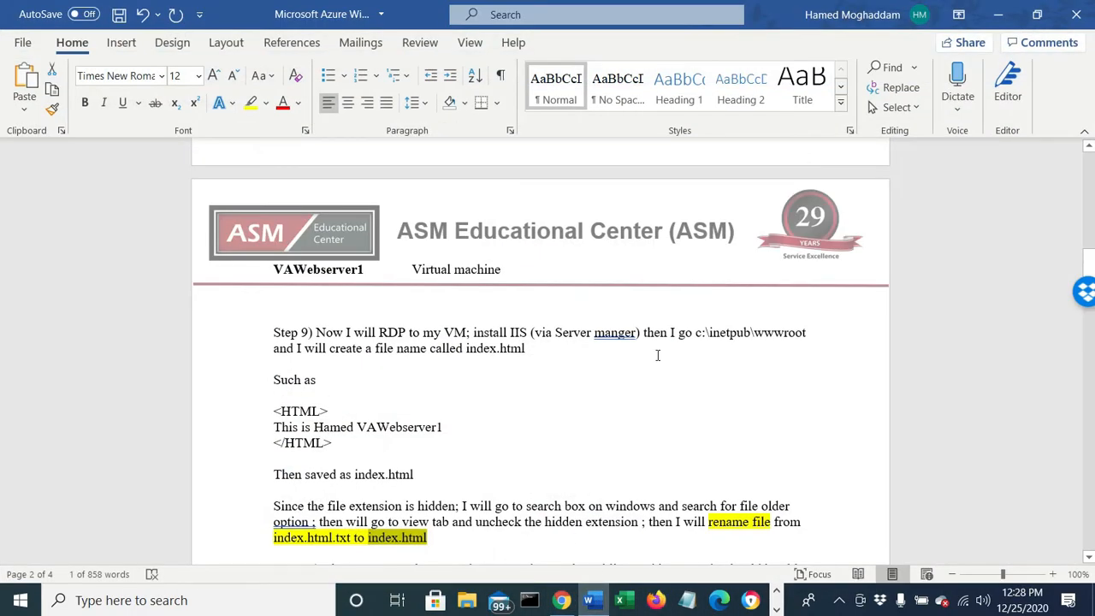
pyautogui.moveTo(696, 335); pyautogui.dragTo(802, 334)
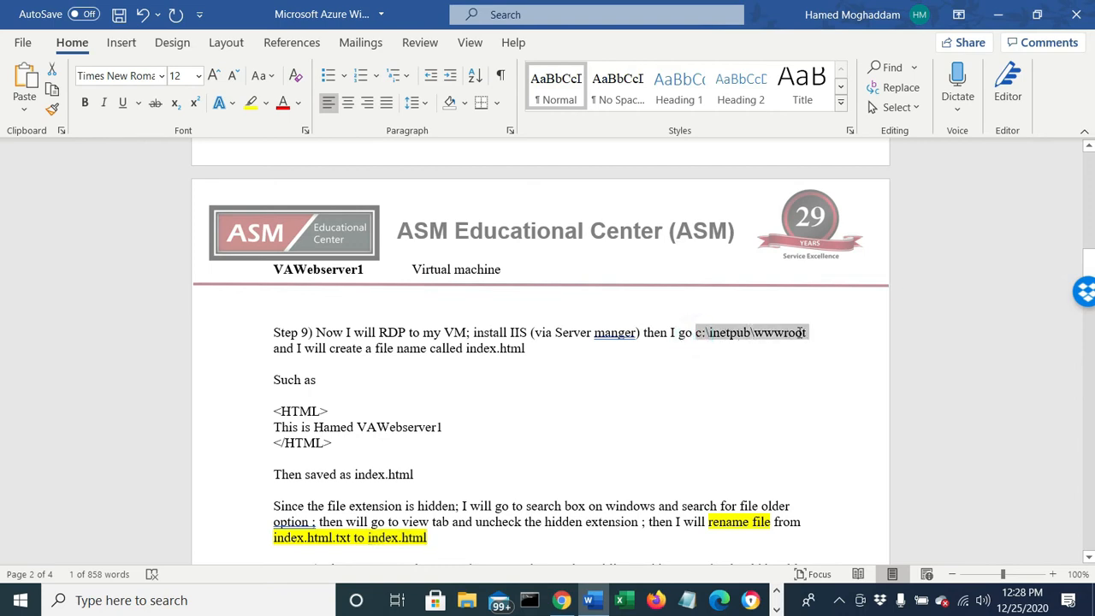
pyautogui.moveTo(329, 442); pyautogui.dragTo(262, 418)
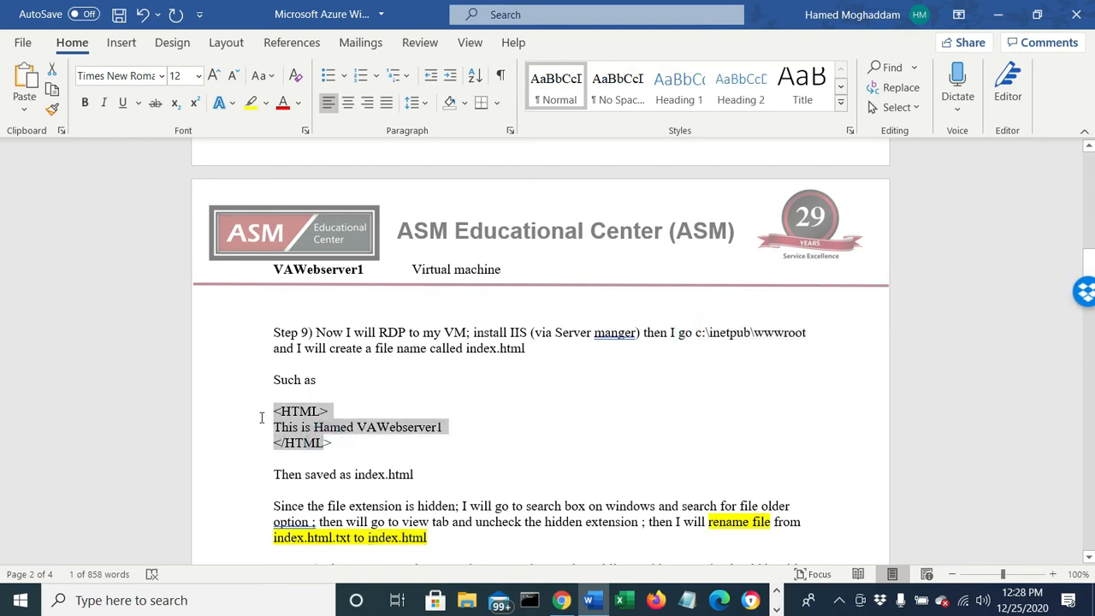
pyautogui.rightClick(305, 426)
pyautogui.click(362, 174)
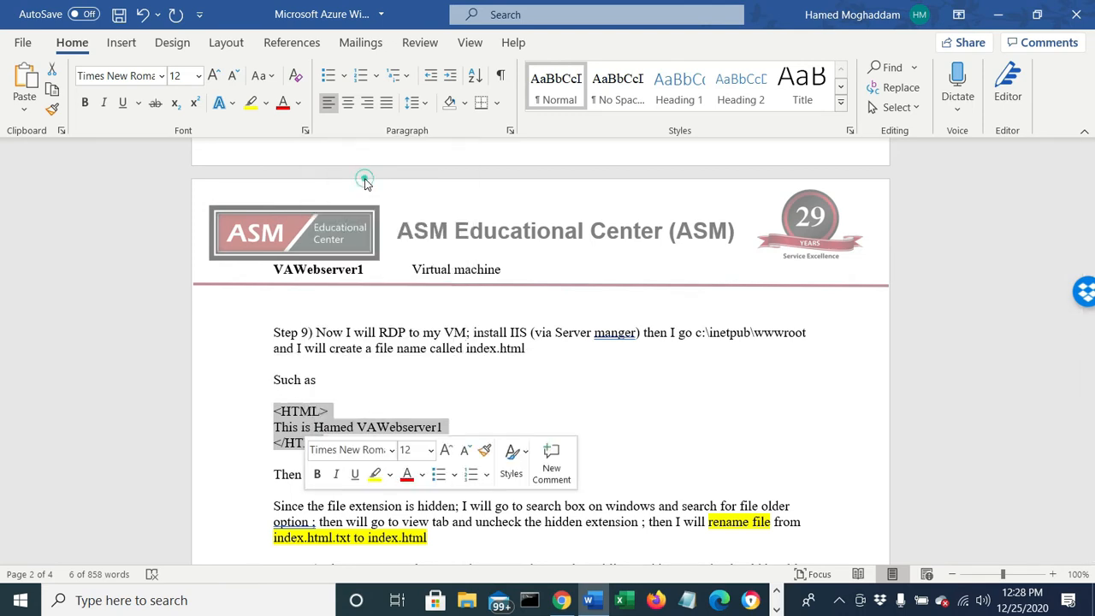
# - Return to the VAWebserver1 remote desktop session and close the Add Roles and Features Wizard while the role installs
pyautogui.click(777, 608)
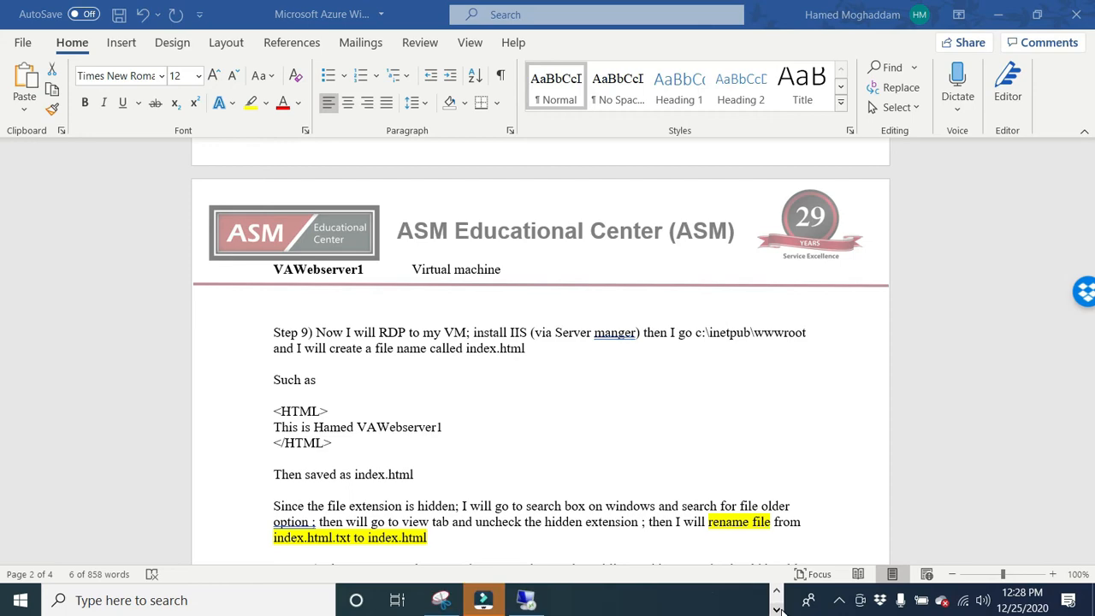
pyautogui.click(522, 601)
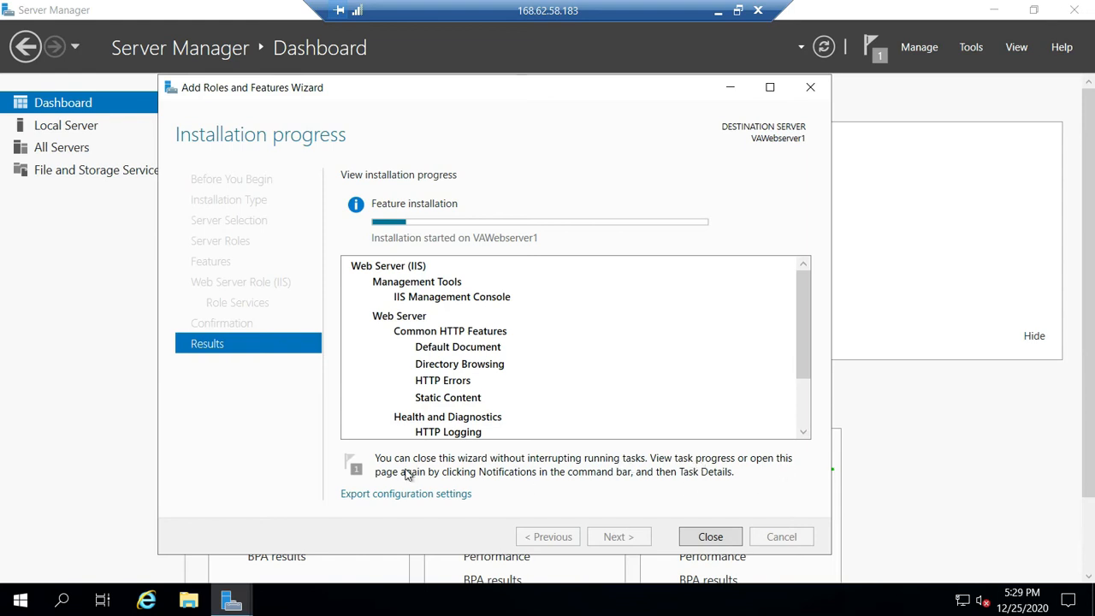
pyautogui.click(710, 537)
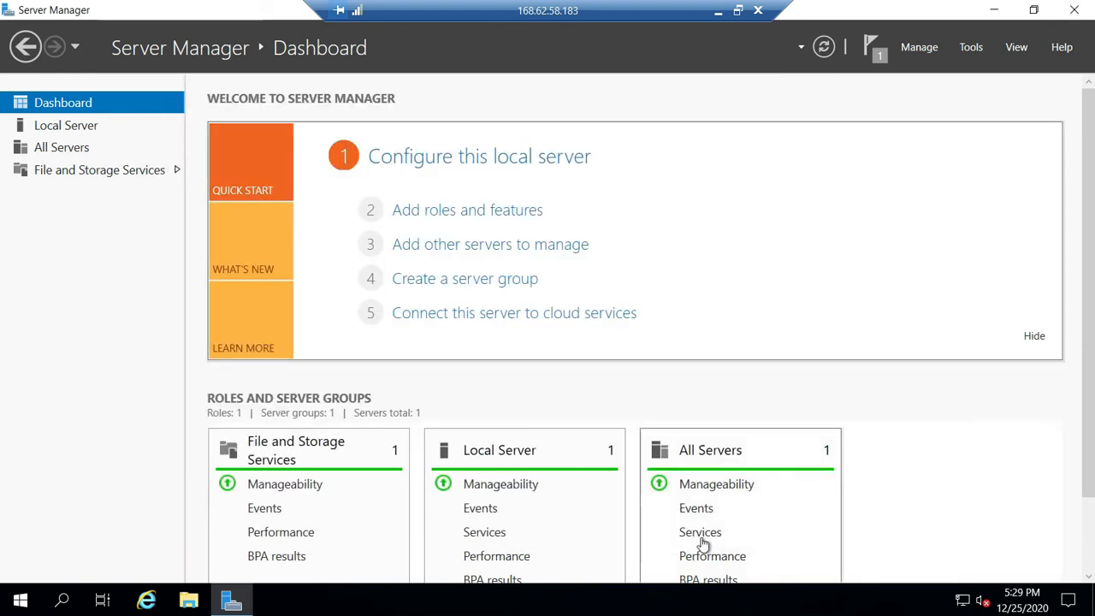
pyautogui.click(879, 54)
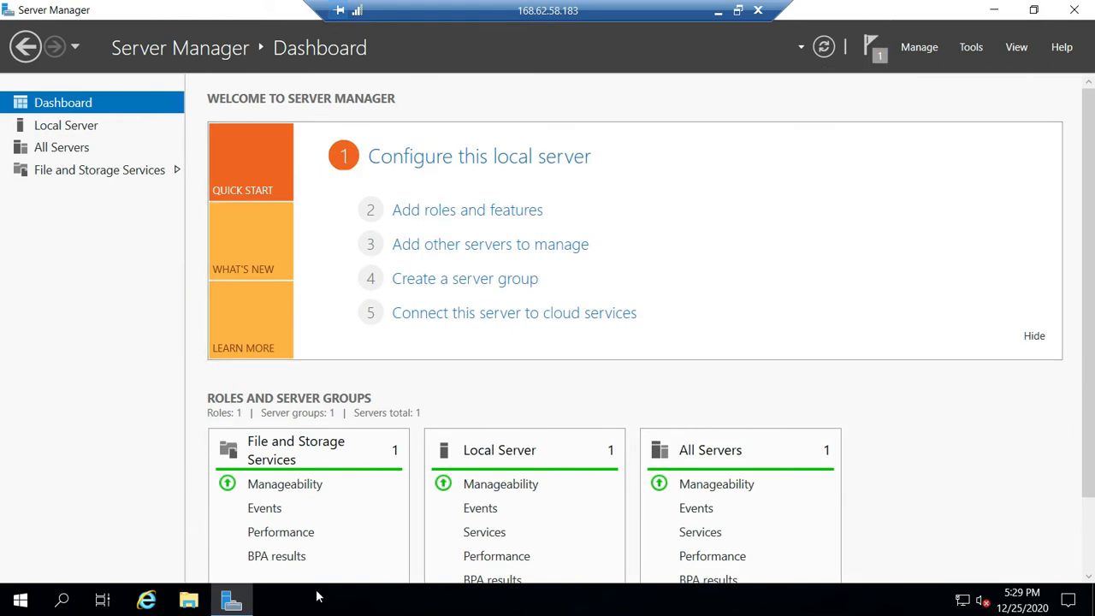
pyautogui.click(188, 601)
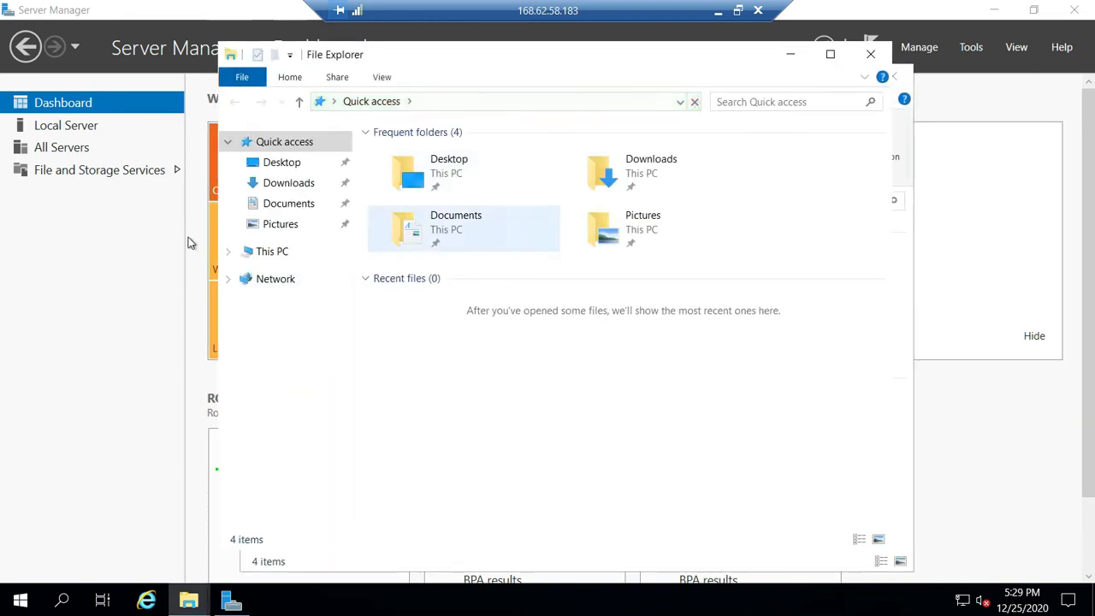
pyautogui.click(263, 257)
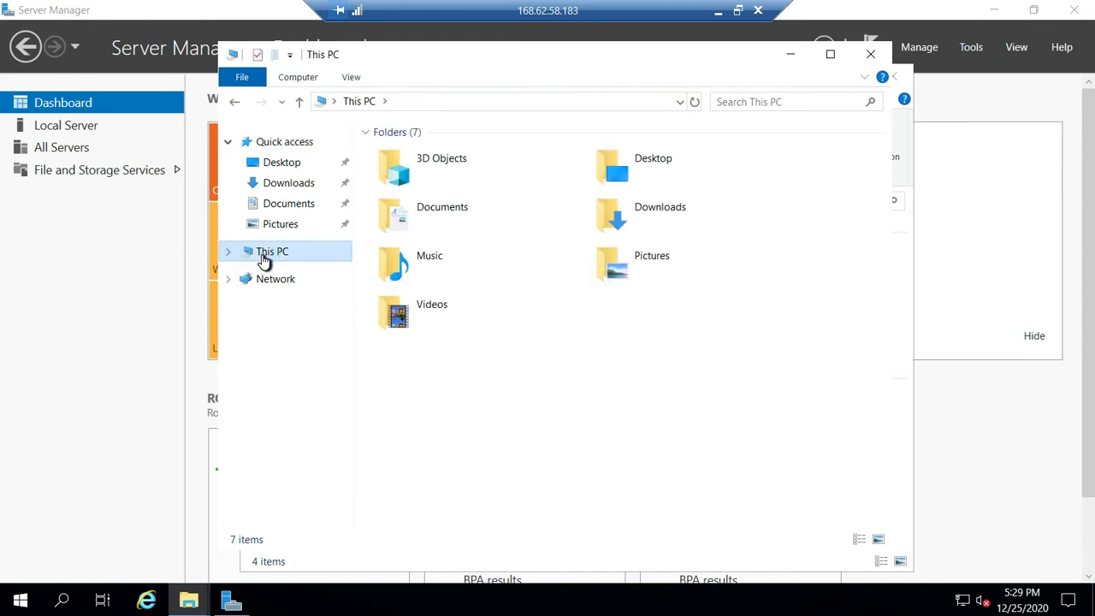
pyautogui.doubleClick(428, 384)
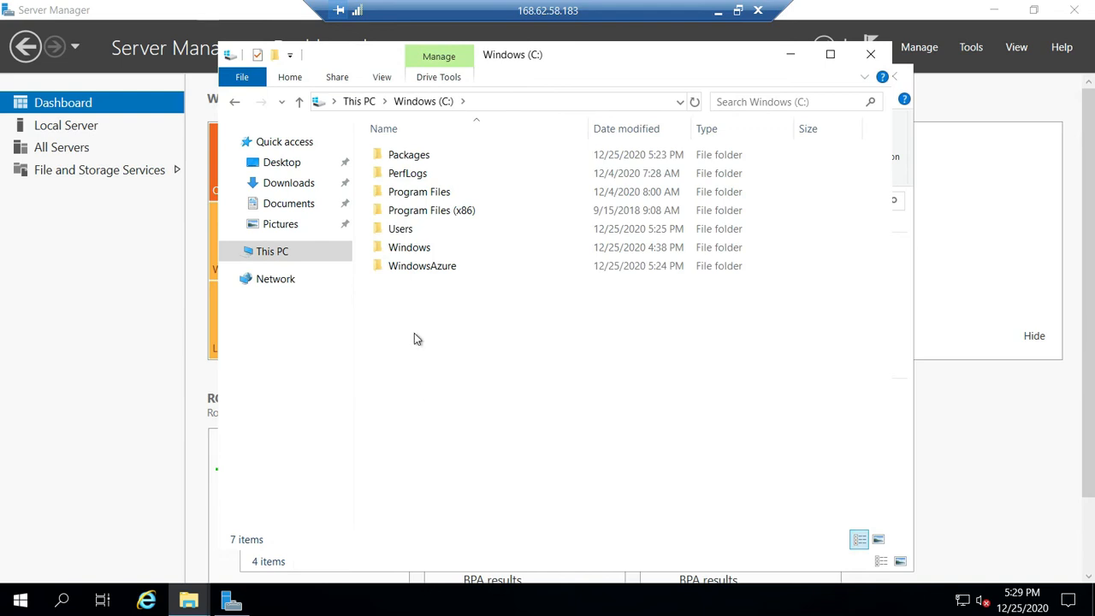
pyautogui.click(870, 54)
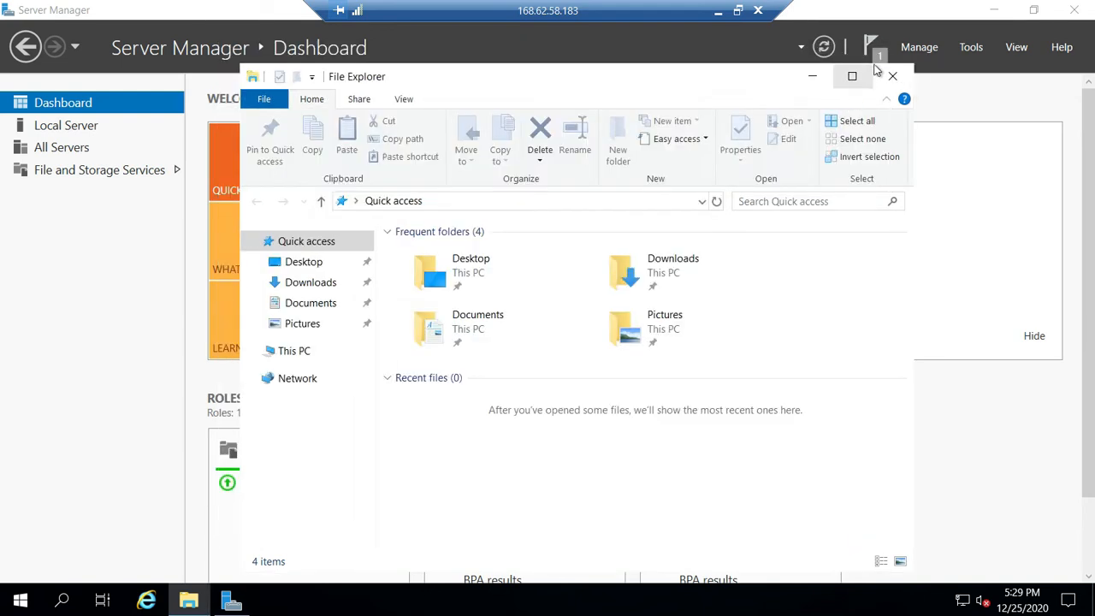
pyautogui.click(892, 76)
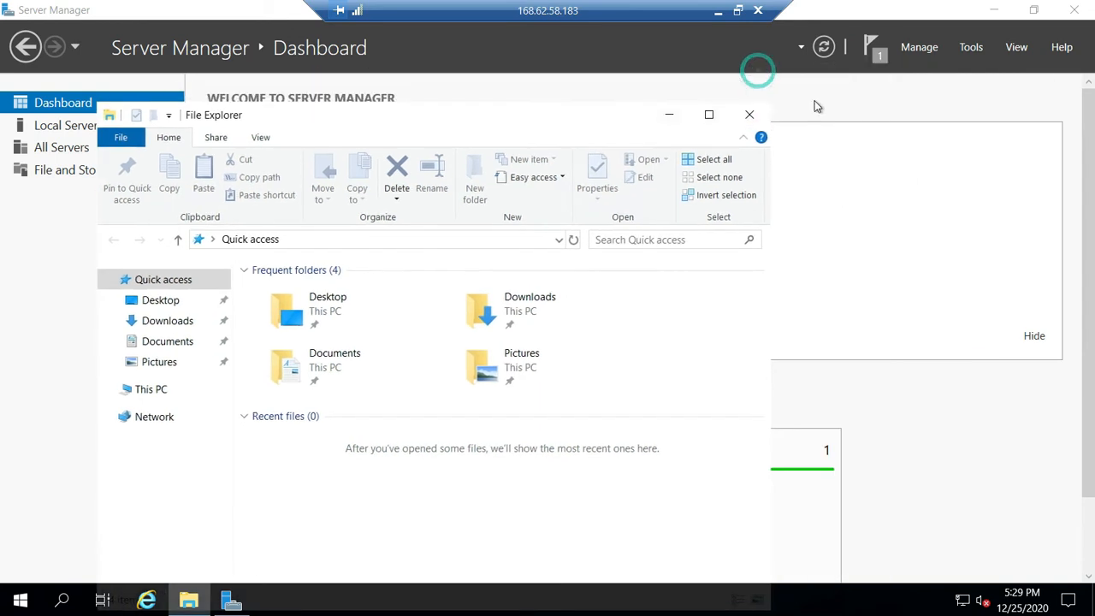
# - Check the feature installation progress in the Server Manager notifications, and minimize Server Manager
pyautogui.click(872, 50)
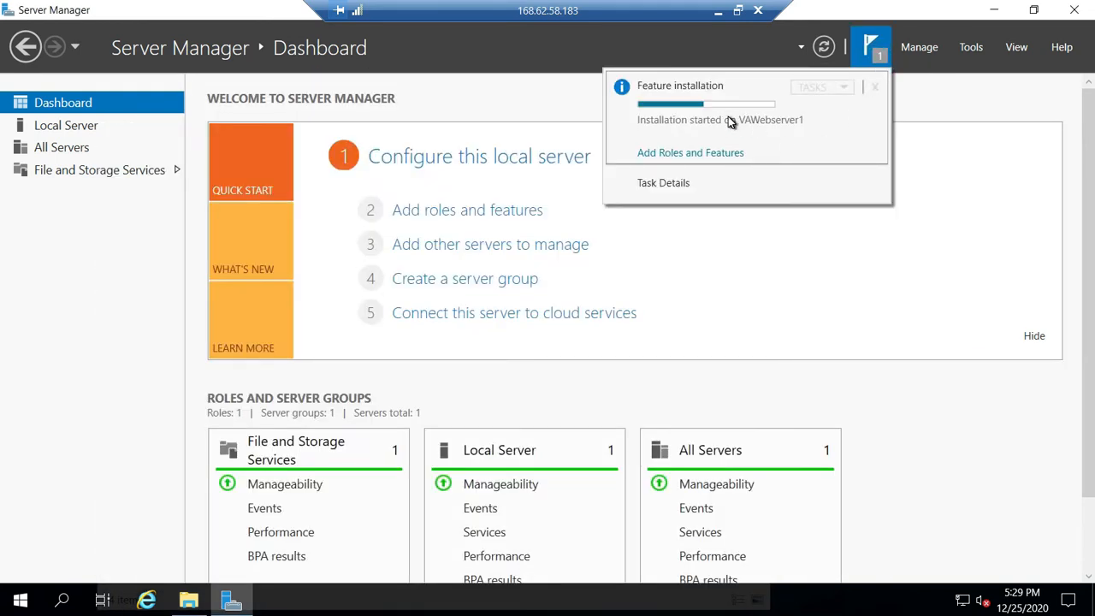
pyautogui.click(1010, 213)
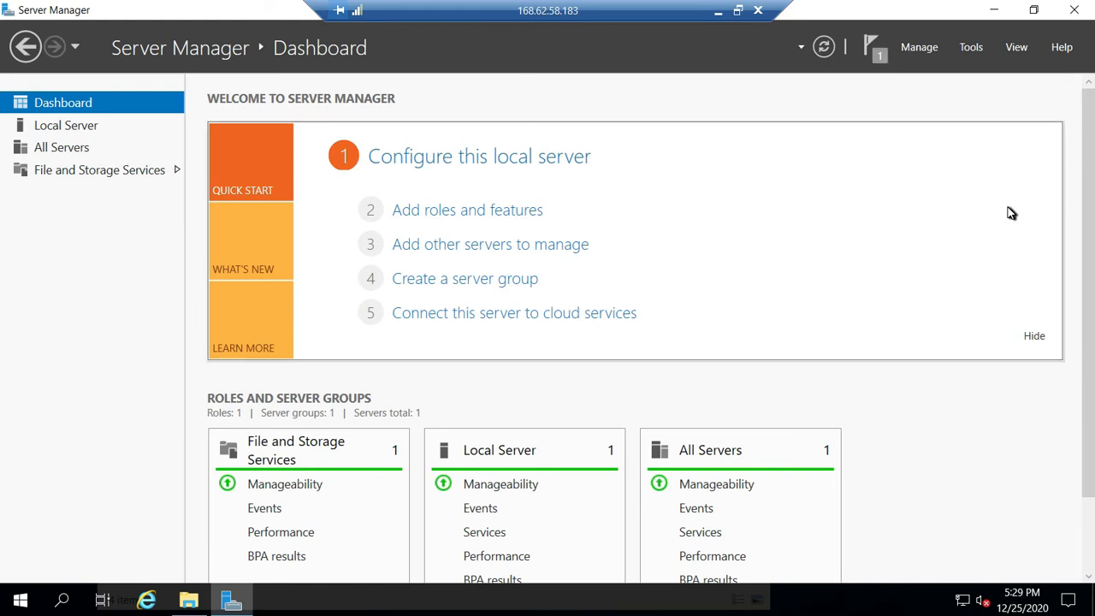
pyautogui.click(996, 12)
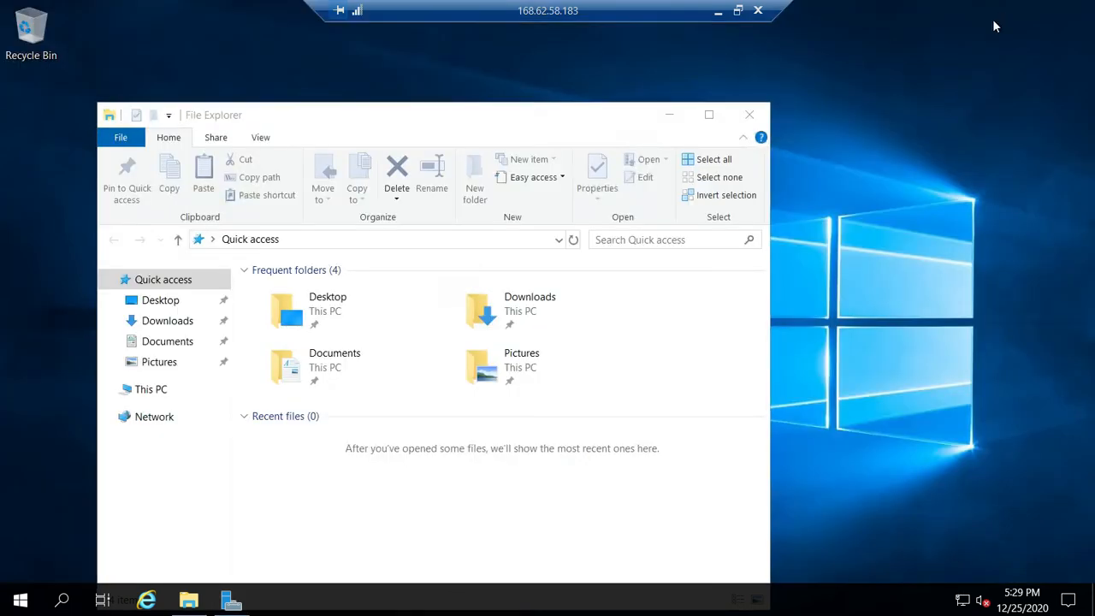
# - Open the C:\inetpub\wwwroot folder in File Explorer
pyautogui.click(159, 392)
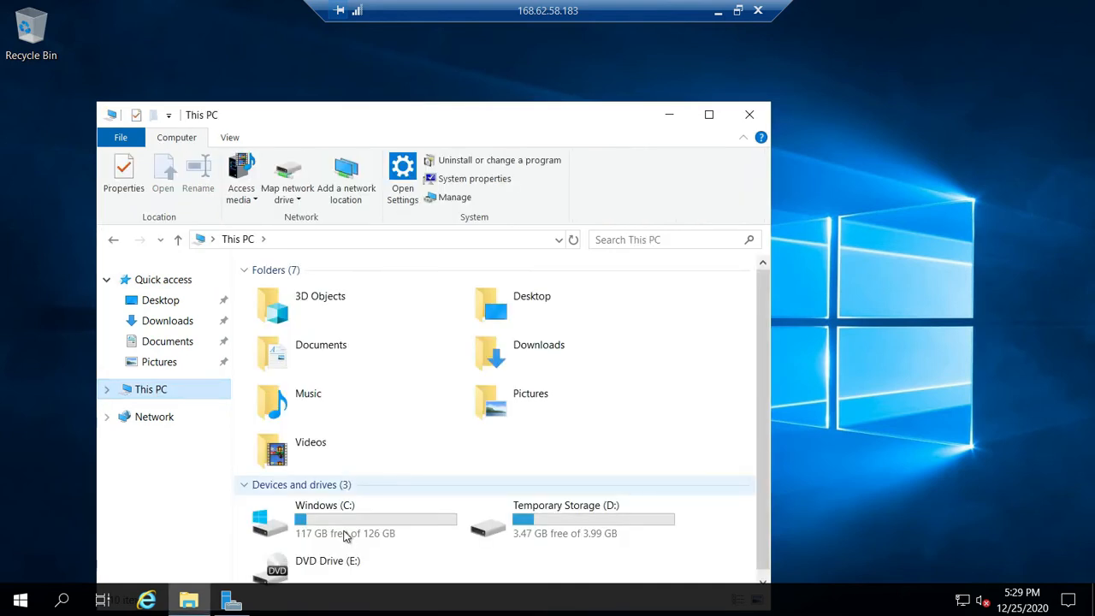
pyautogui.click(342, 530)
pyautogui.doubleClick(344, 531)
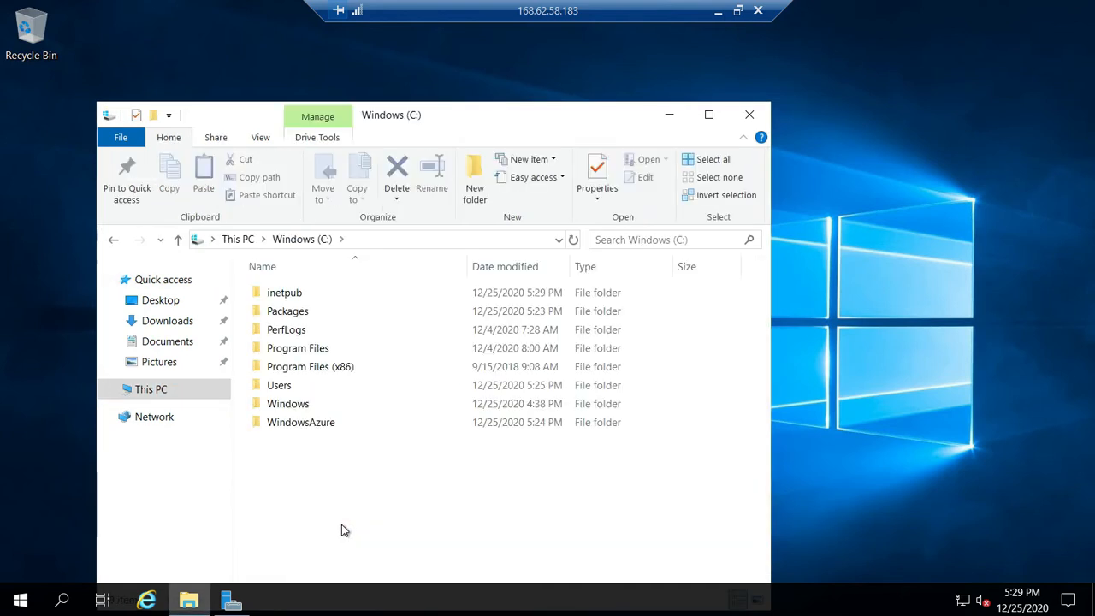
pyautogui.click(301, 297)
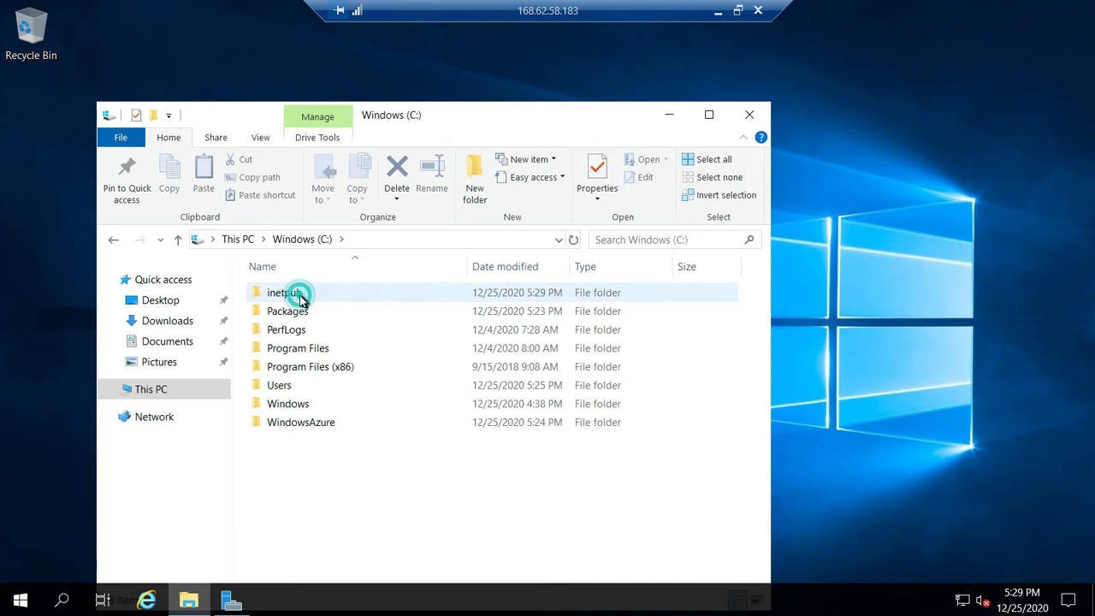
pyautogui.doubleClick(362, 293)
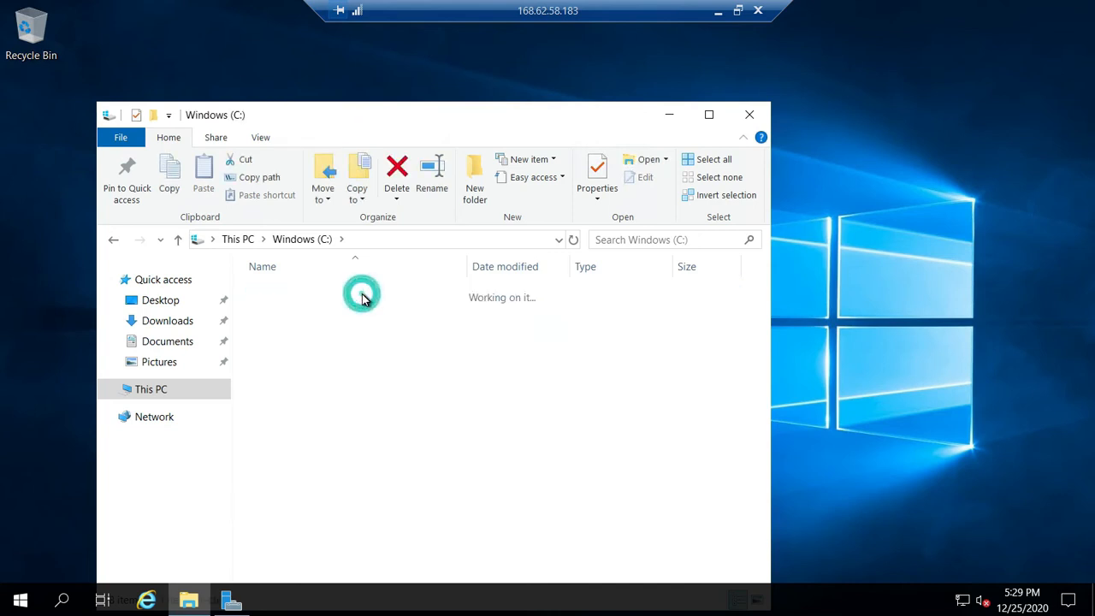
pyautogui.doubleClick(300, 369)
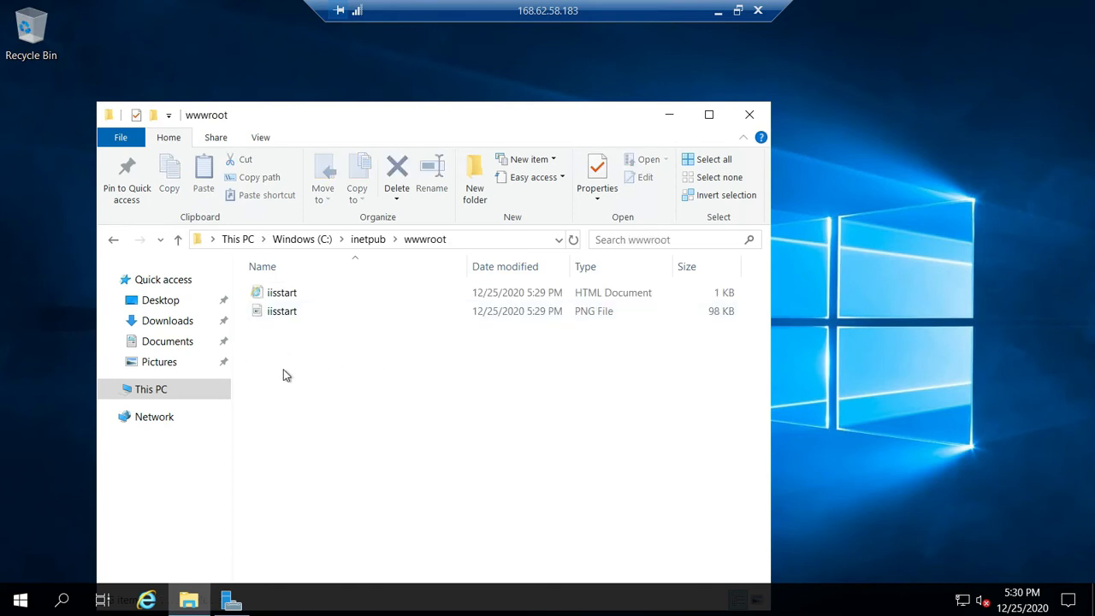
# - Create a new text document named index.html in the wwwroot folder
pyautogui.rightClick(286, 375)
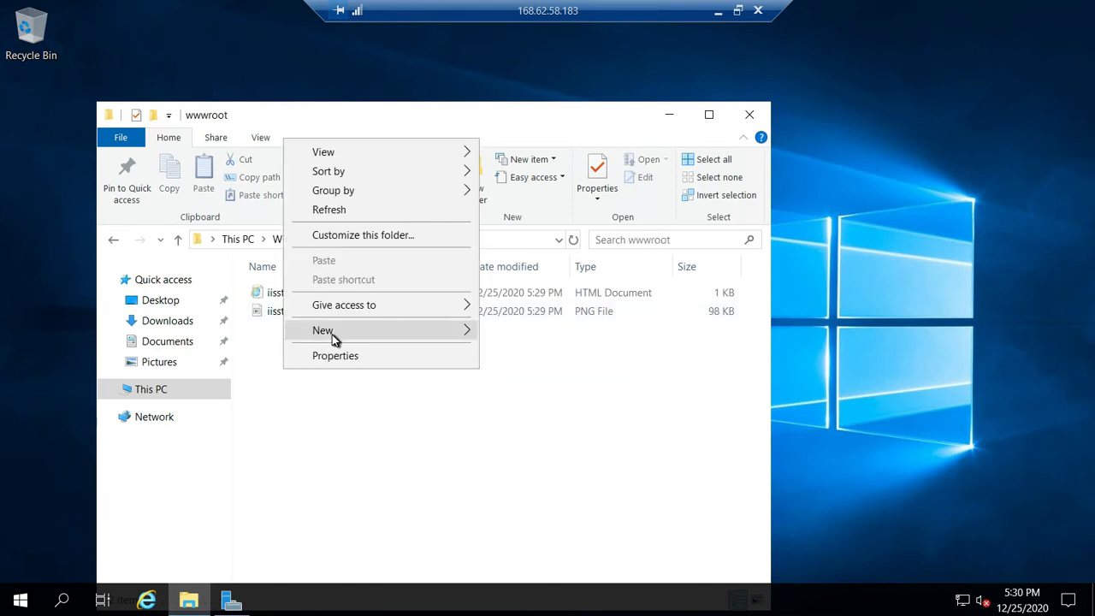
pyautogui.moveTo(334, 340)
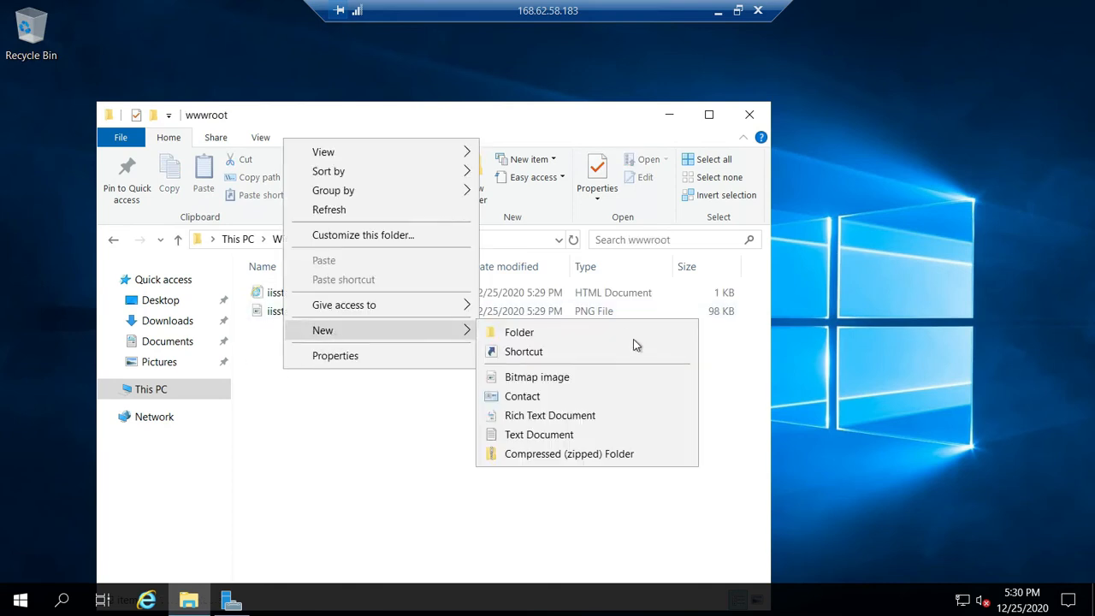
pyautogui.click(565, 441)
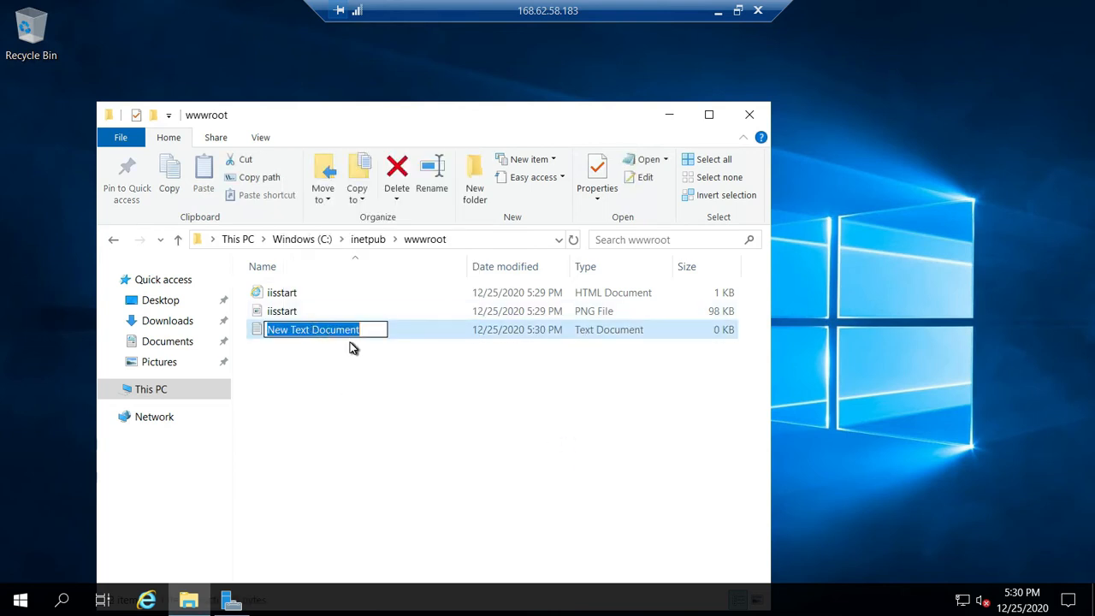
pyautogui.write('index')
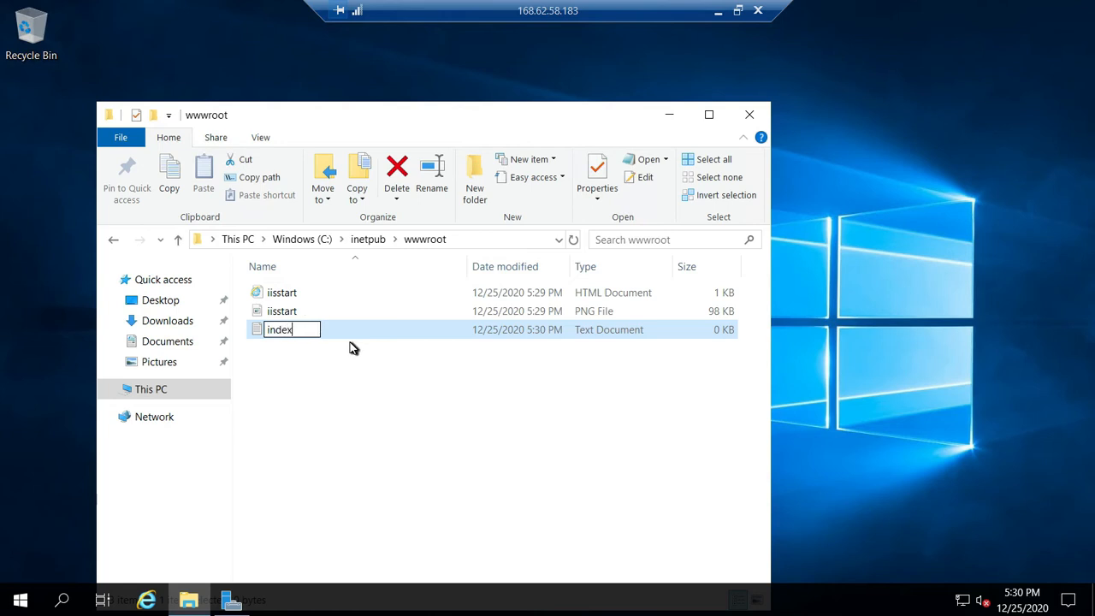
pyautogui.write('.html')
pyautogui.press('Return')
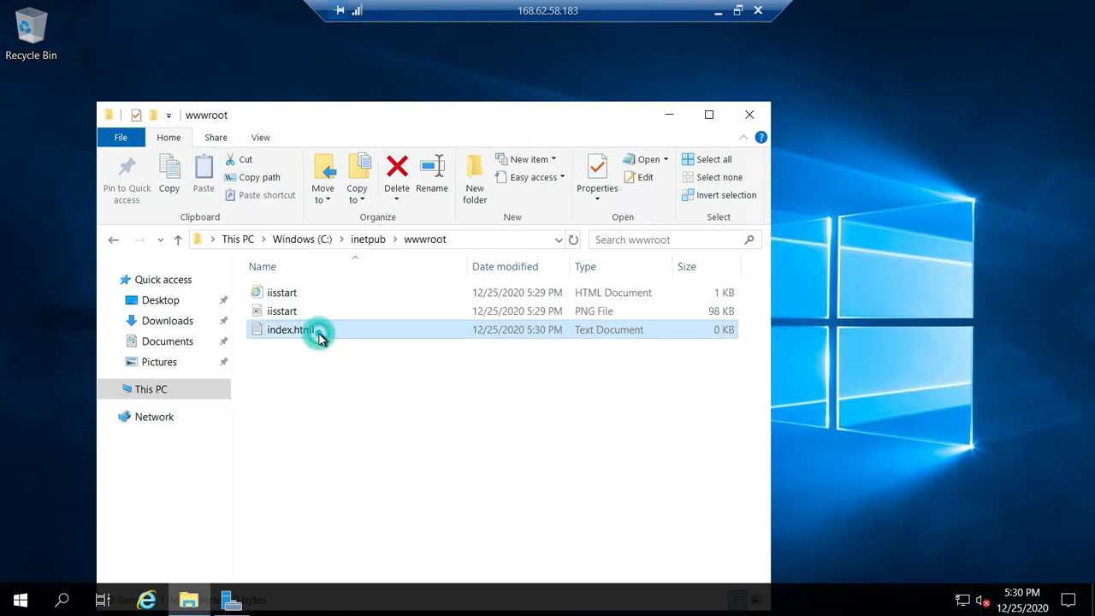
# - Paste the copied VAWebserver1 HTML text into the index.html text file, complete the closing </HTML> tag, and save and close the file
pyautogui.doubleClick(320, 337)
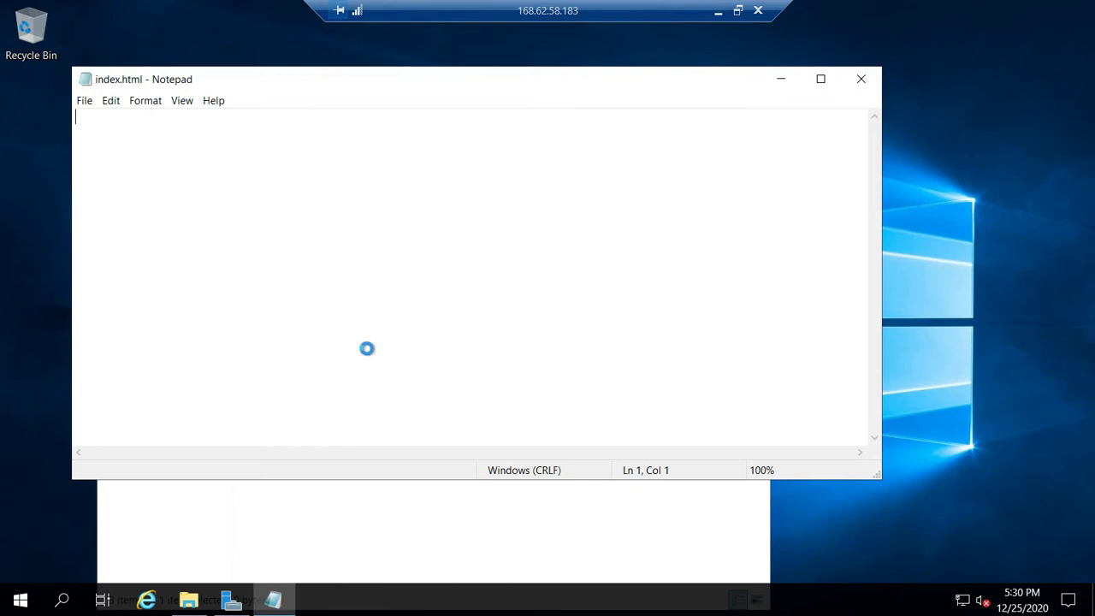
pyautogui.hotkey('ctrl', 'v')
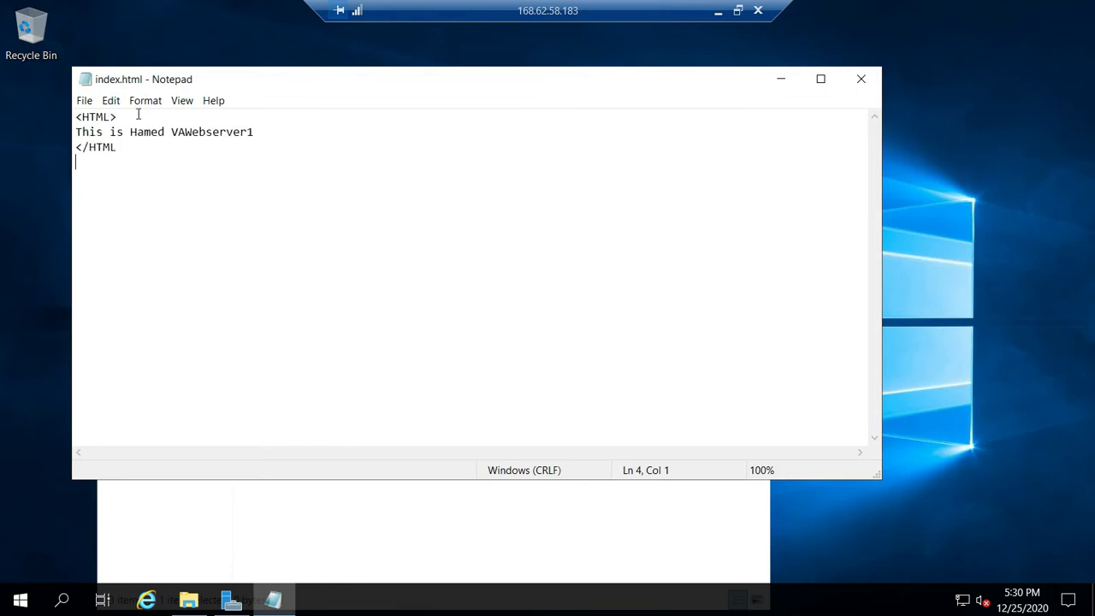
pyautogui.moveTo(131, 116); pyautogui.dragTo(255, 135)
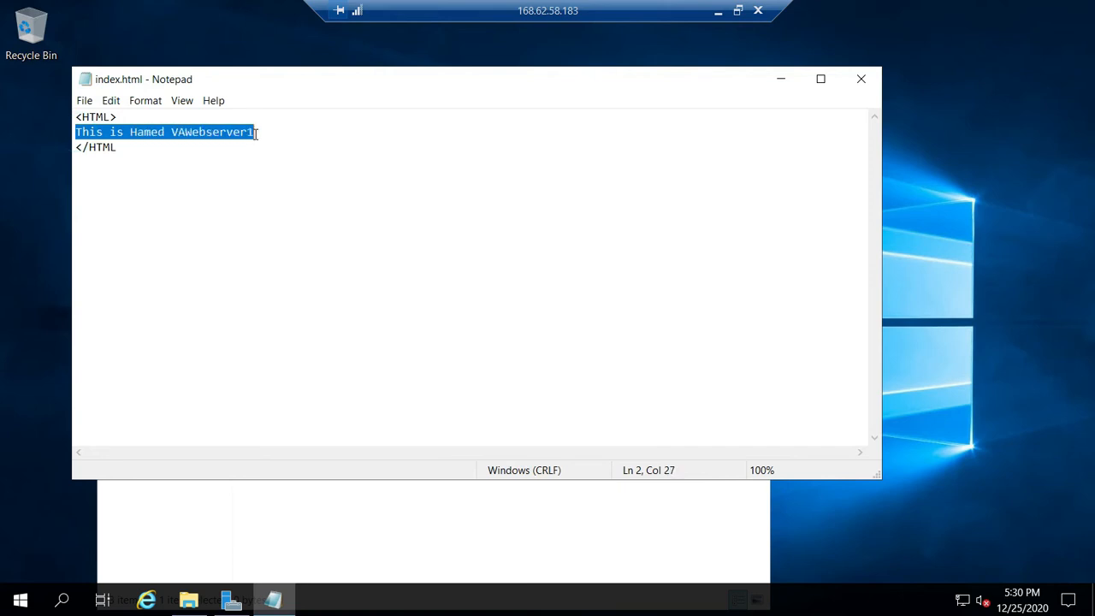
pyautogui.click(133, 149)
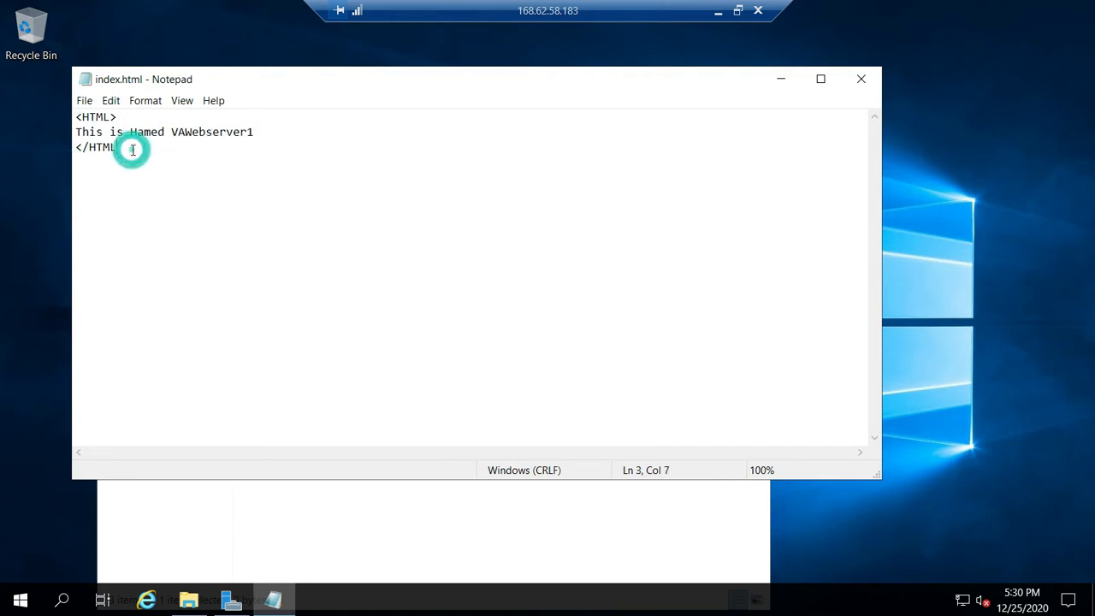
pyautogui.write('>')
pyautogui.click(865, 80)
pyautogui.click(504, 312)
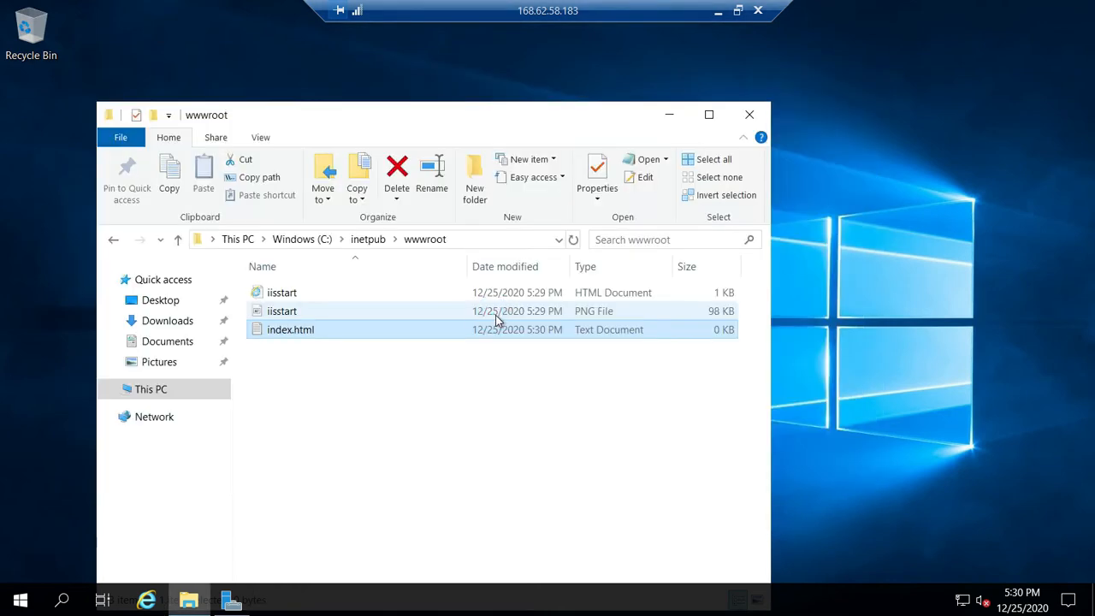
# - Minimize the wwwroot folder window and open File Explorer Options by searching Windows for "folder option"
pyautogui.click(671, 117)
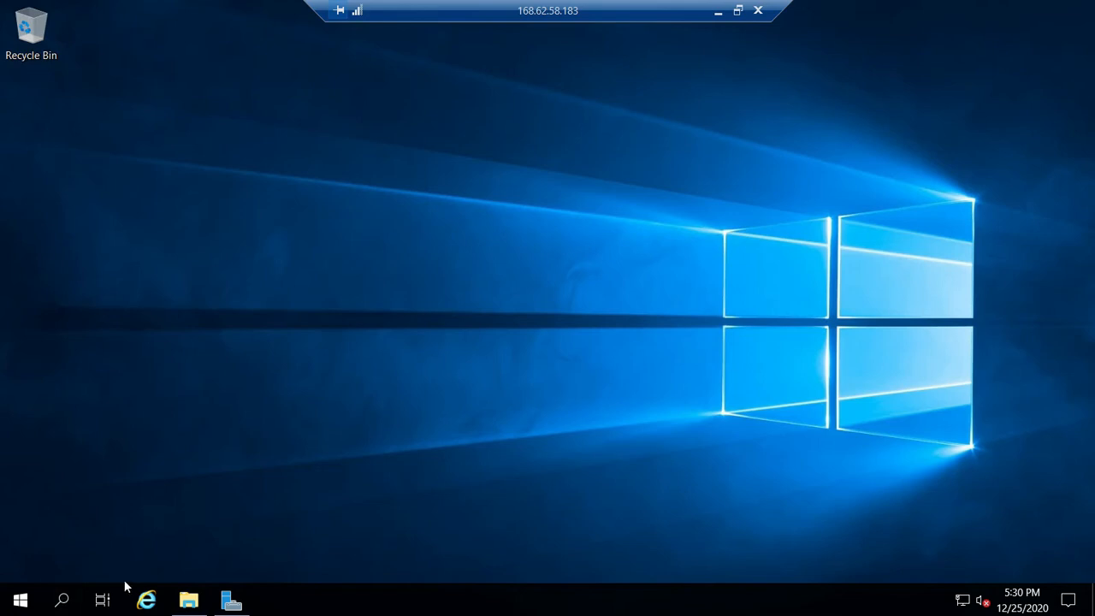
pyautogui.click(62, 601)
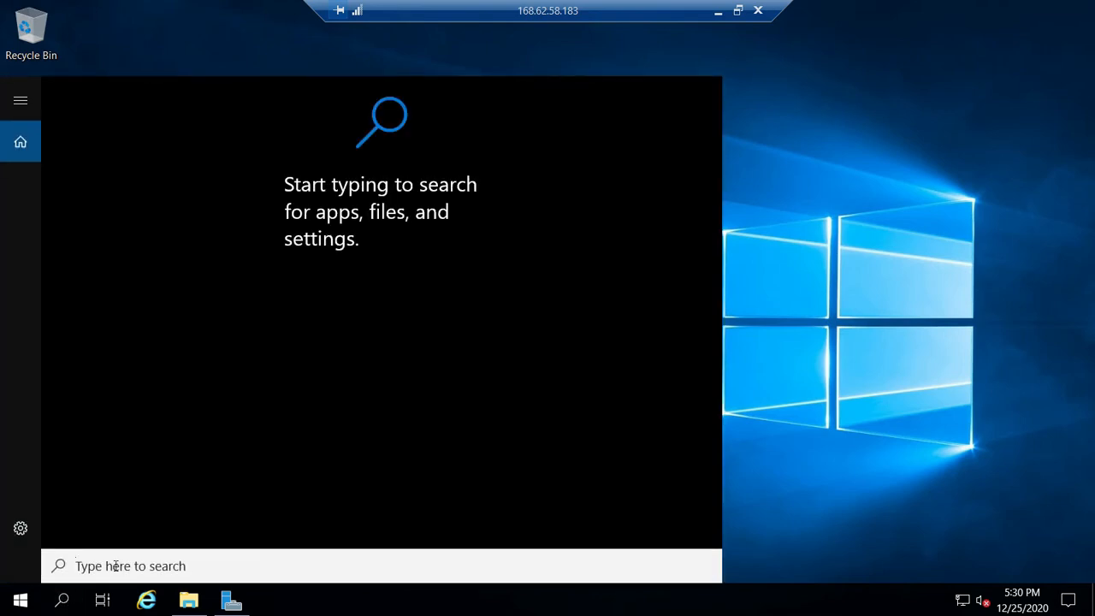
pyautogui.write('fo')
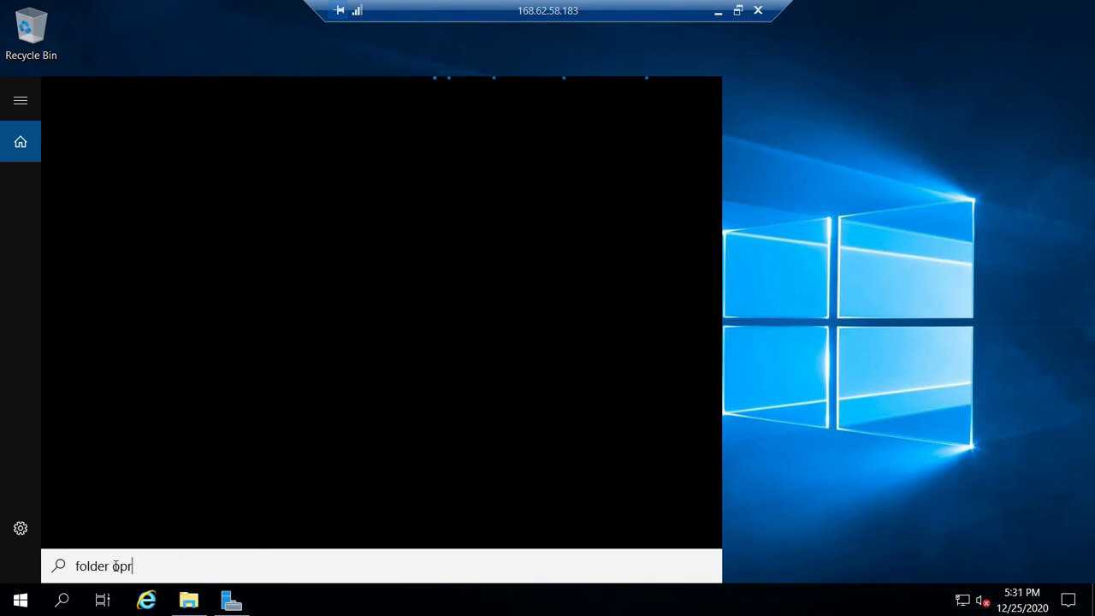
pyautogui.write('lder option')
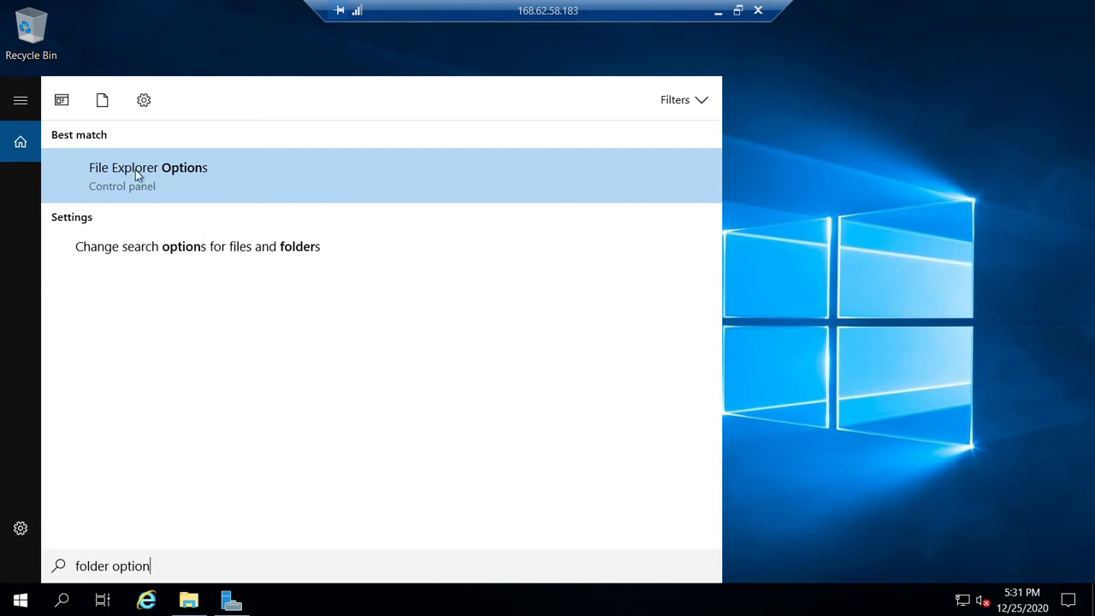
pyautogui.click(96, 173)
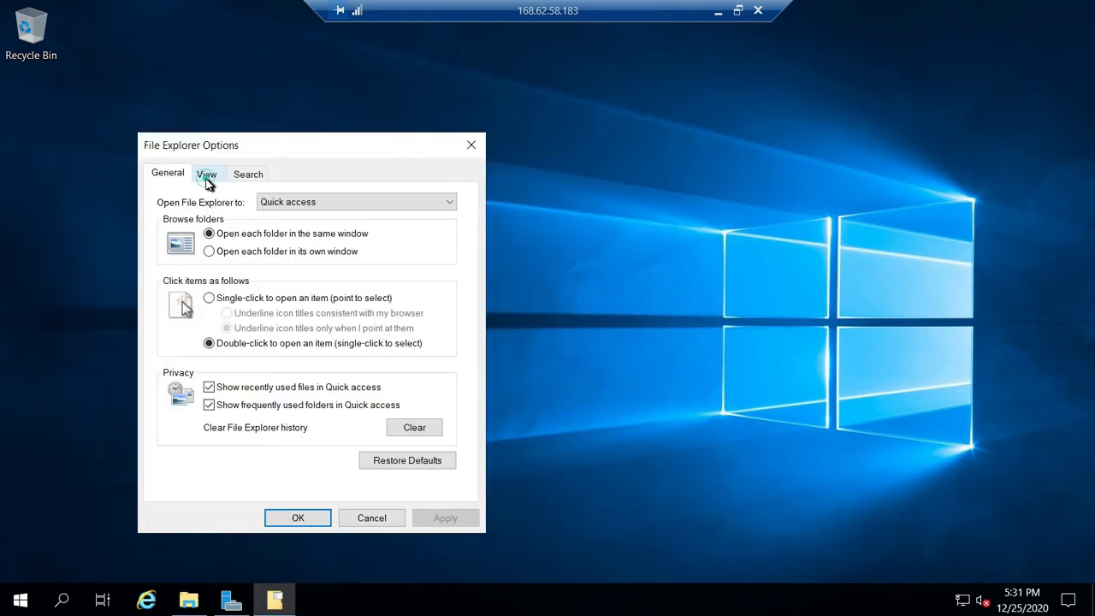
# - Turn off "Hide extensions for known file types" in the advanced view settings and apply the change
pyautogui.click(206, 177)
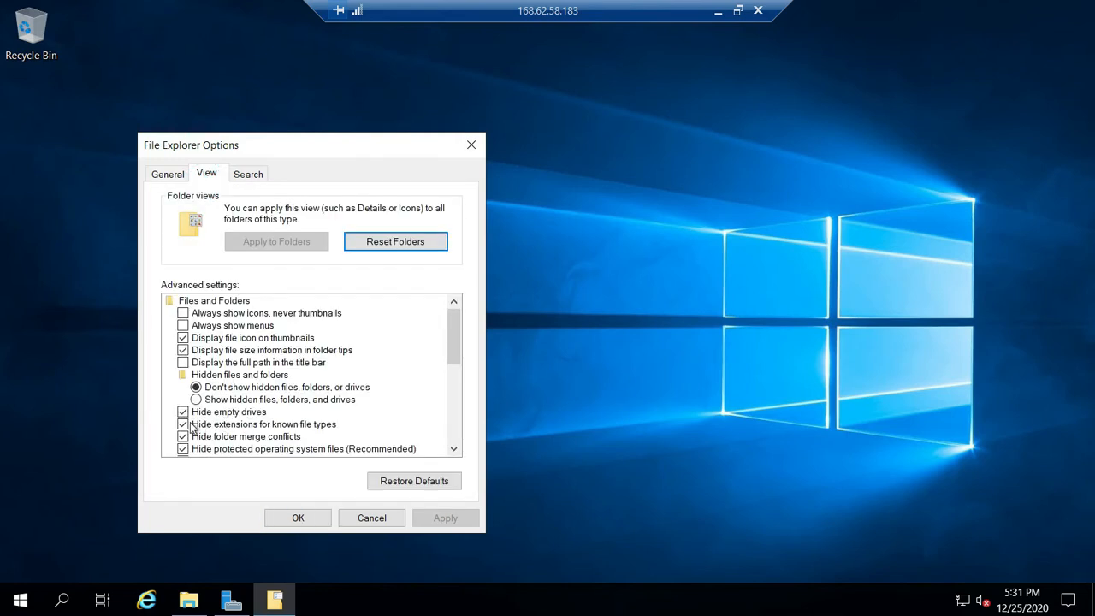
pyautogui.click(185, 426)
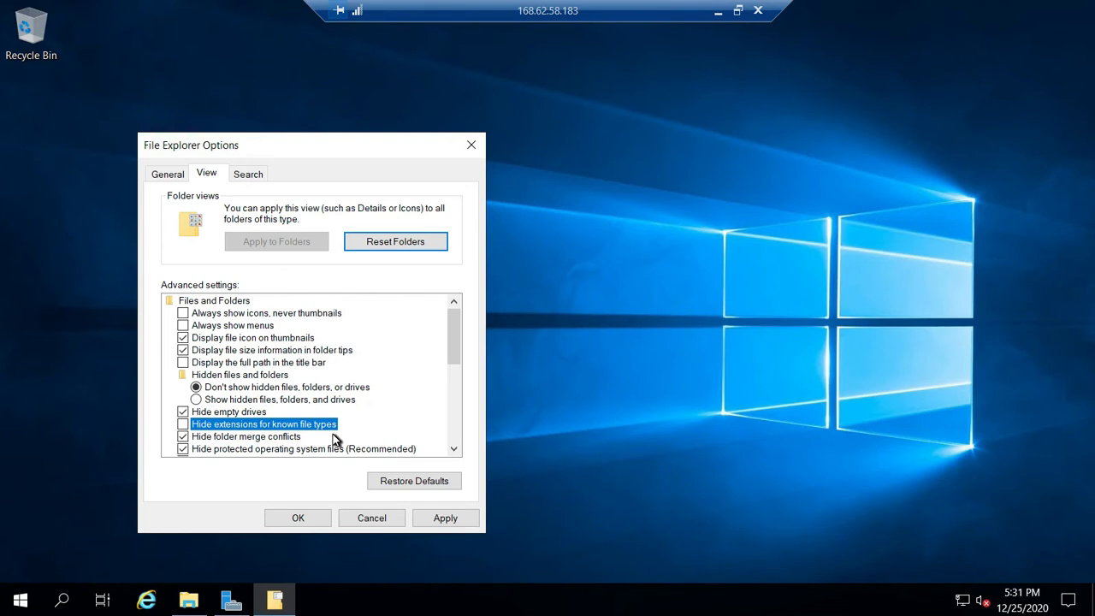
pyautogui.click(434, 520)
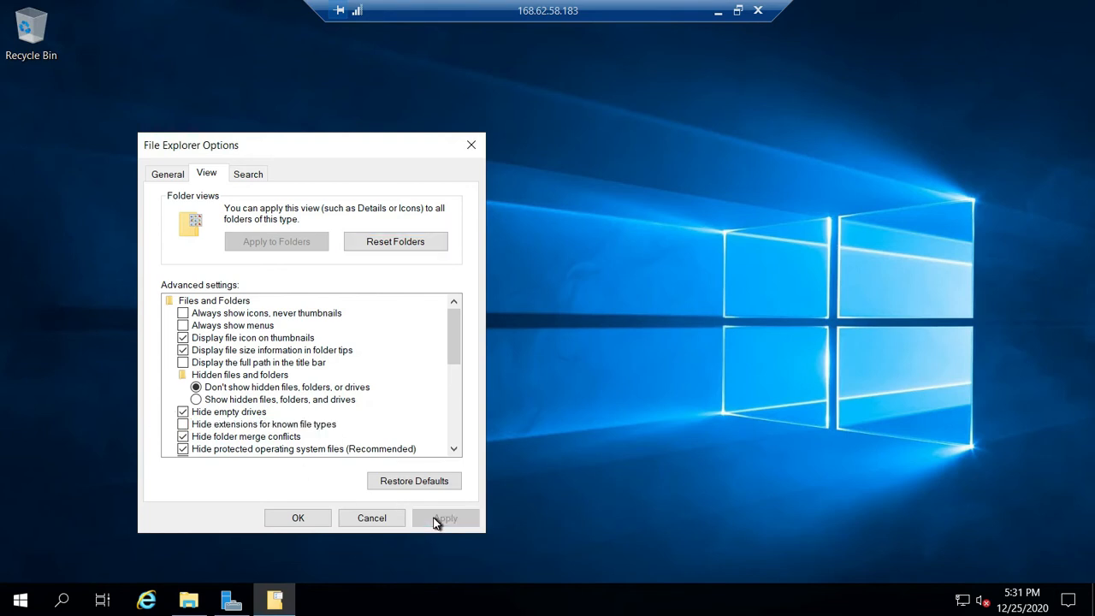
pyautogui.click(296, 518)
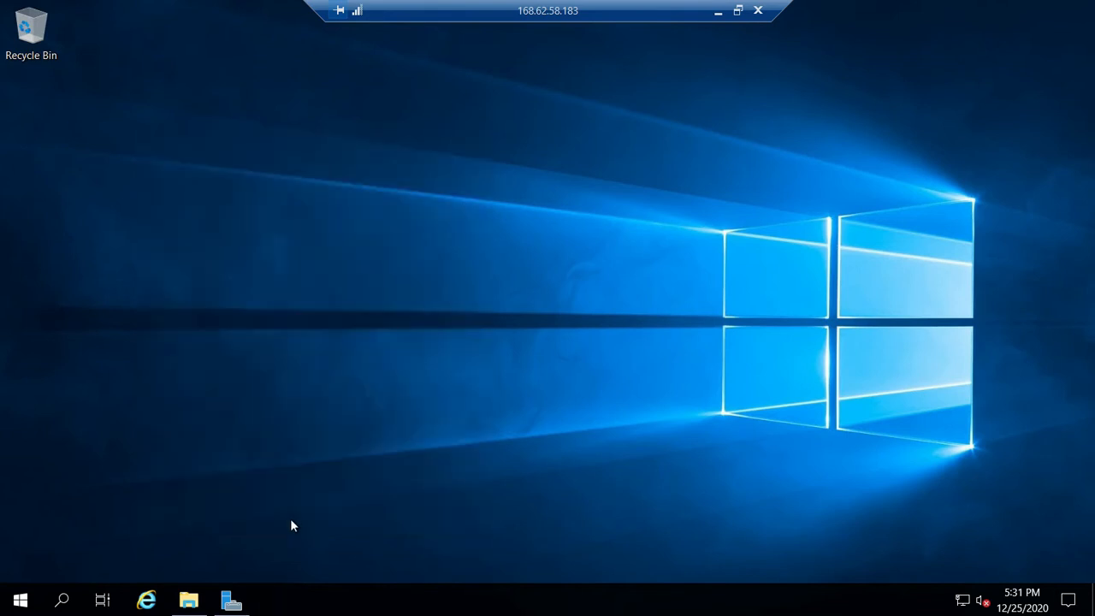
# - Rename index.html.txt in the wwwroot folder to index.html, accept the extension change, and minimize the folder window
pyautogui.click(188, 602)
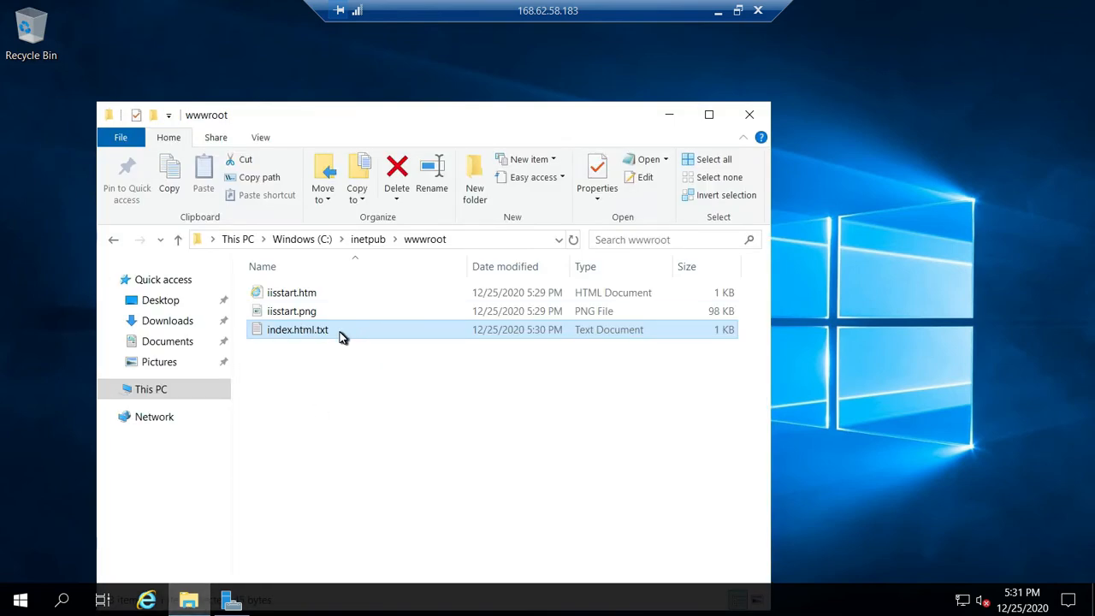
pyautogui.rightClick(340, 335)
pyautogui.click(379, 294)
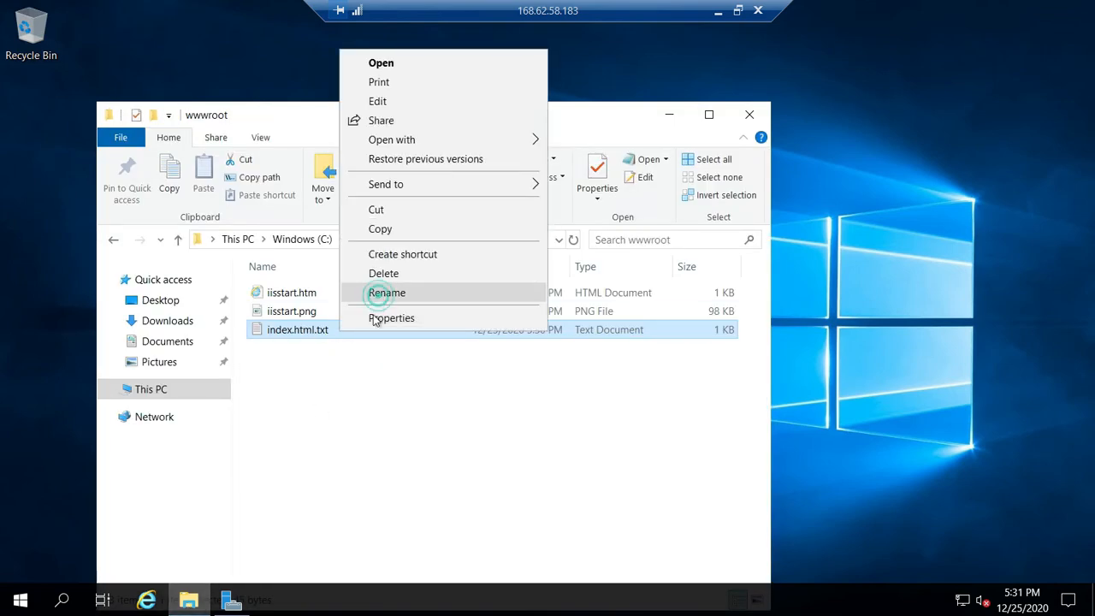
pyautogui.click(343, 333)
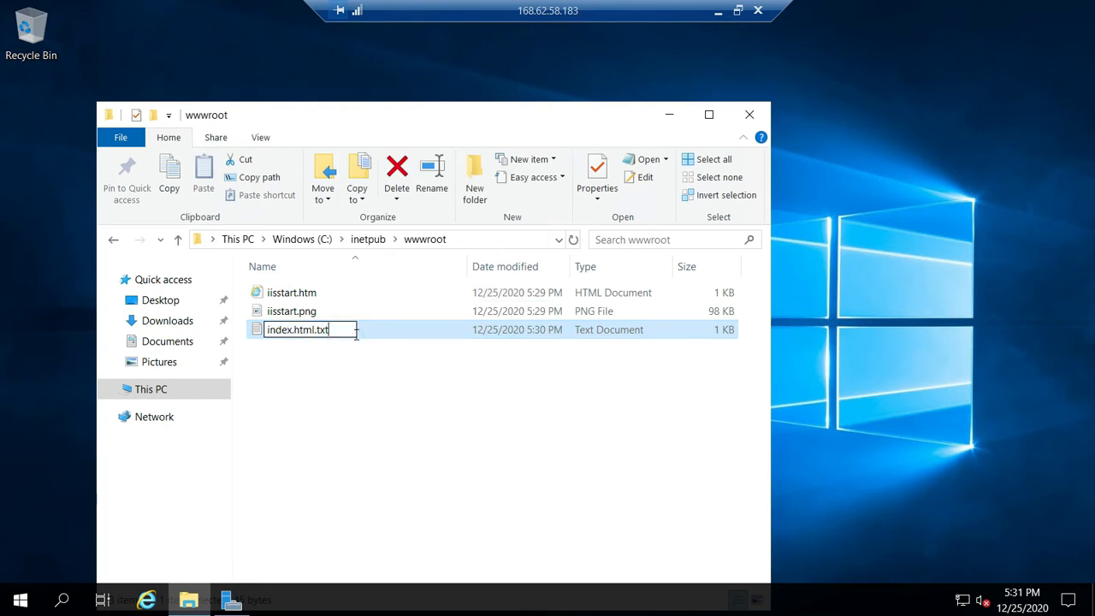
pyautogui.press('BackSpace')
pyautogui.press('BackSpace')
pyautogui.press('BackSpace')
pyautogui.press('BackSpace')
pyautogui.click(357, 340)
pyautogui.click(625, 309)
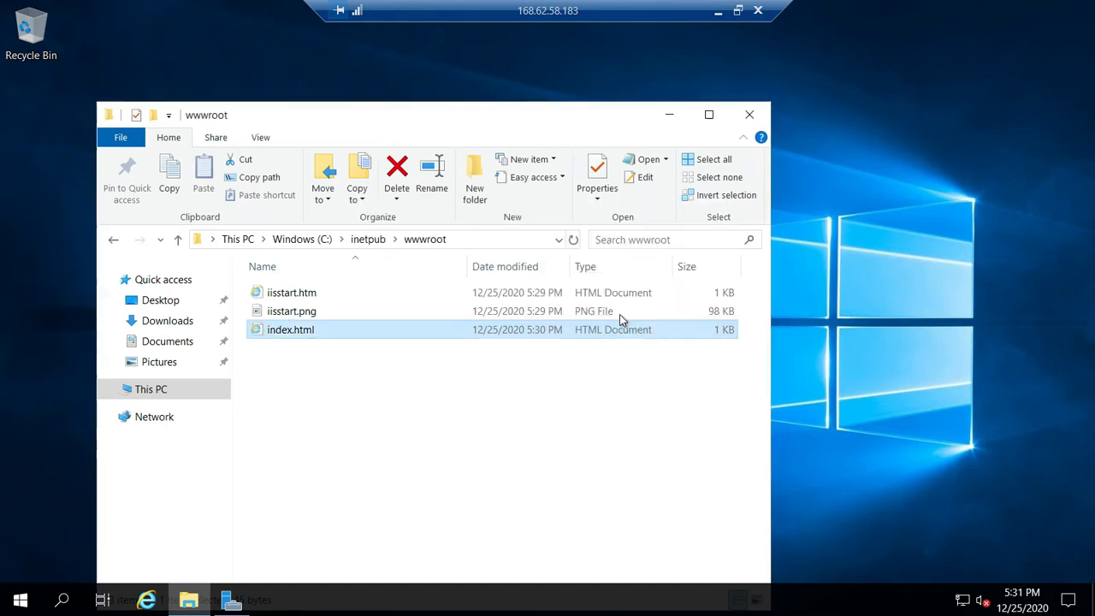
pyautogui.click(669, 115)
# - Launch Internet Explorer on the server and postpone its initial setup
pyautogui.click(147, 600)
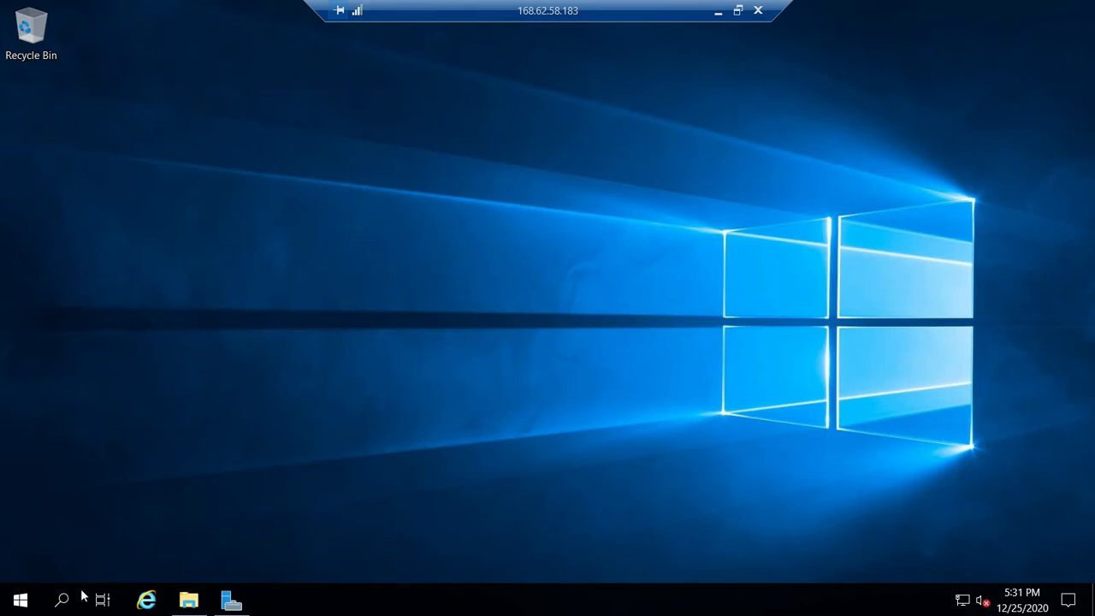
pyautogui.click(146, 600)
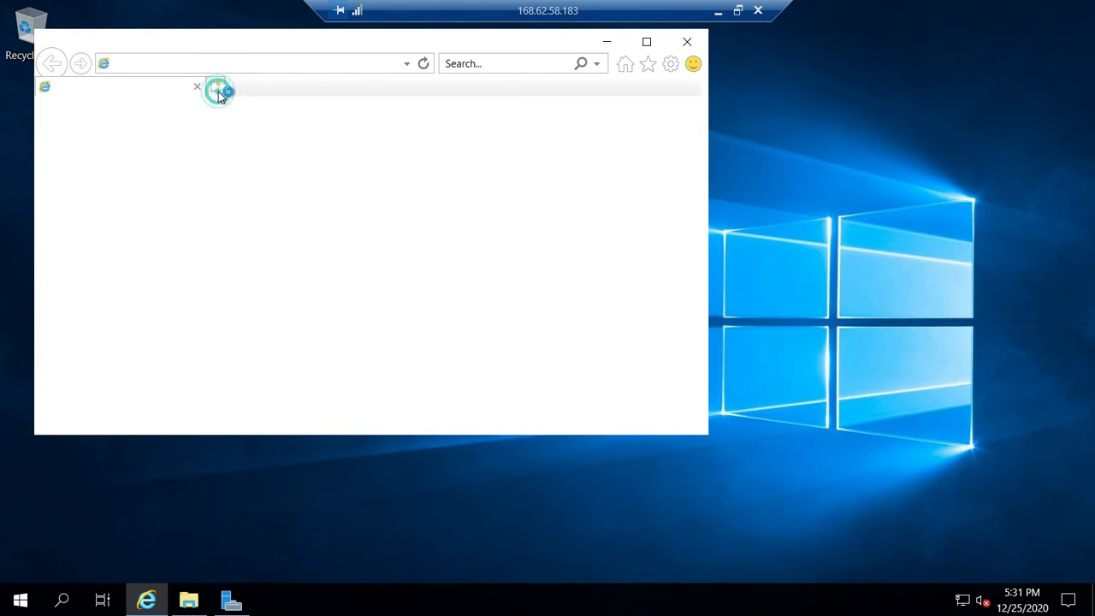
pyautogui.click(198, 64)
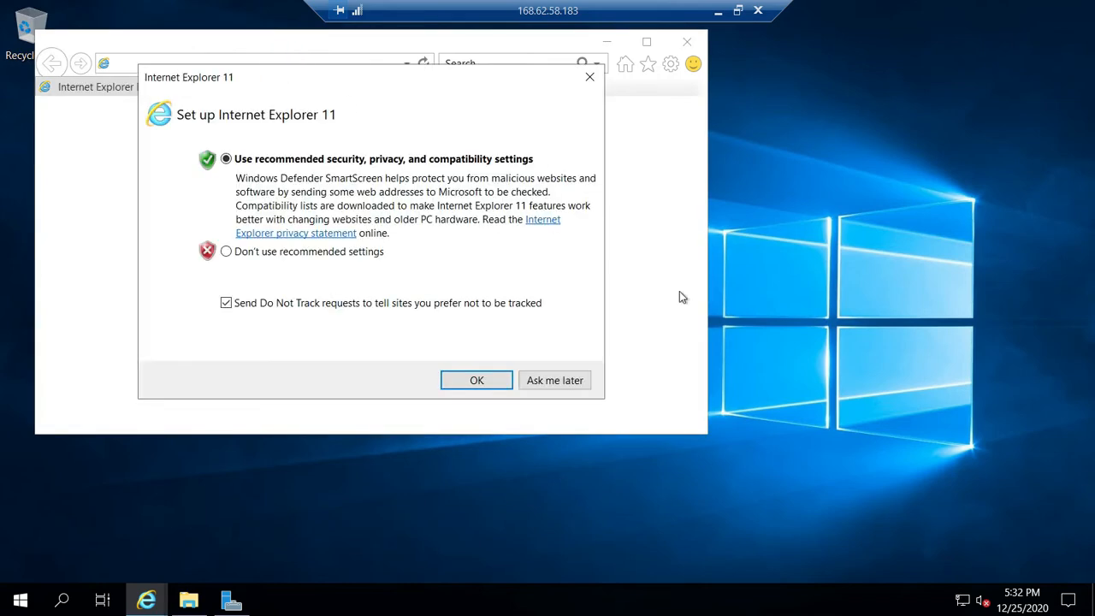
pyautogui.click(548, 379)
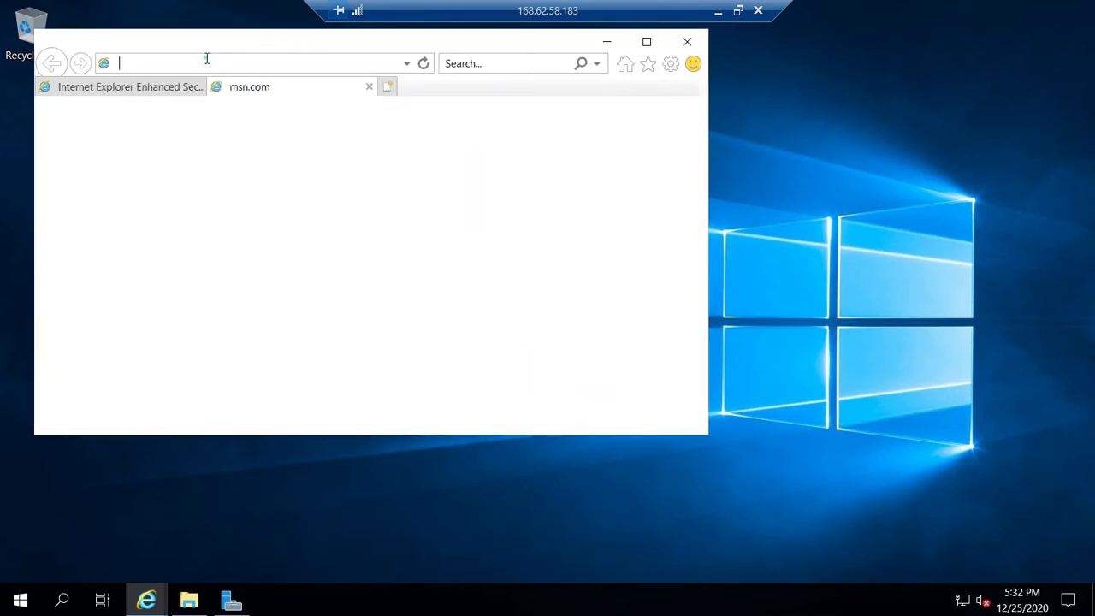
# - Load localhost in Internet Explorer to check the web page served by IIS
pyautogui.click(207, 57)
pyautogui.write('localho')
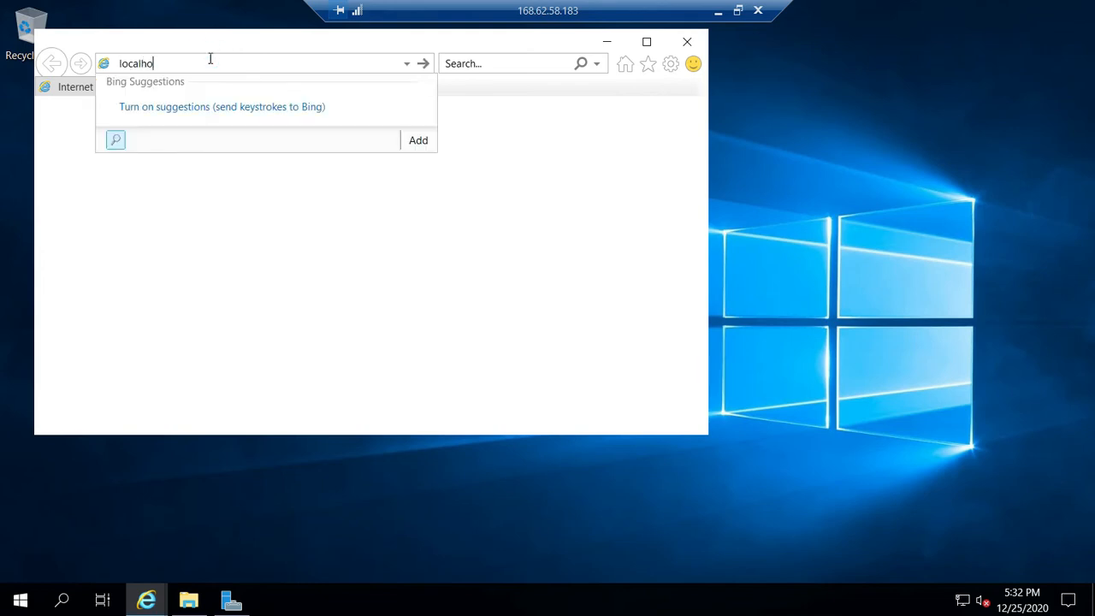
pyautogui.write('st')
pyautogui.press('Return')
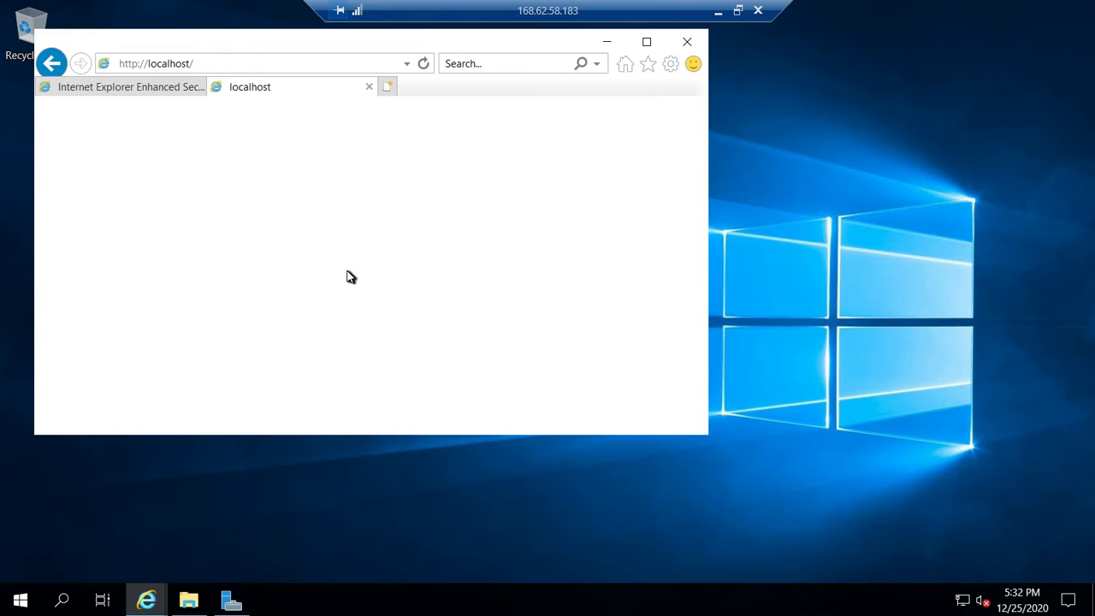
pyautogui.click(243, 65)
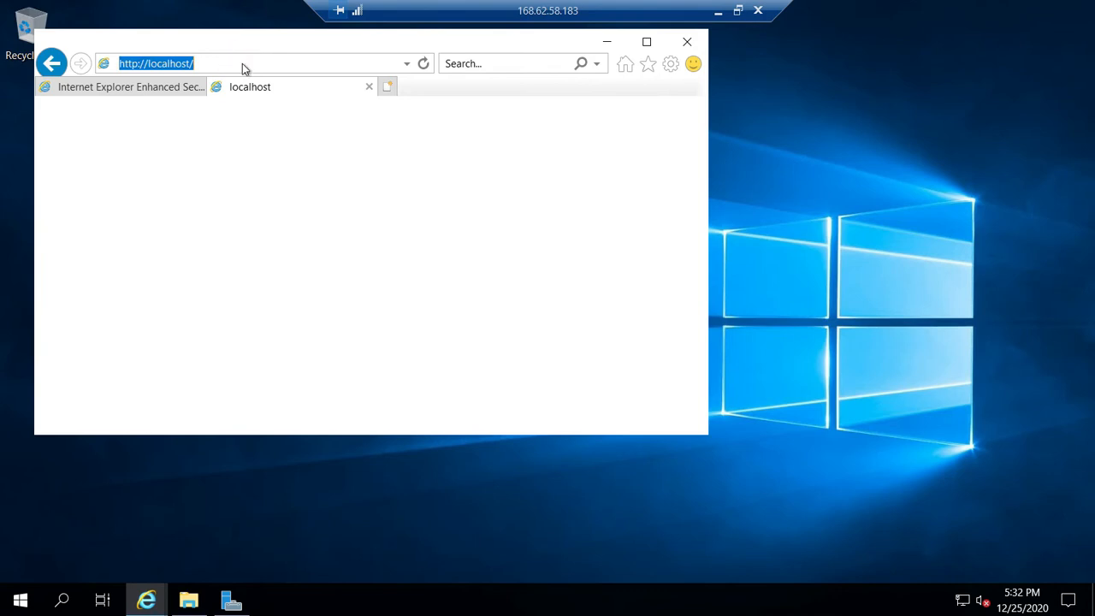
pyautogui.press('Return')
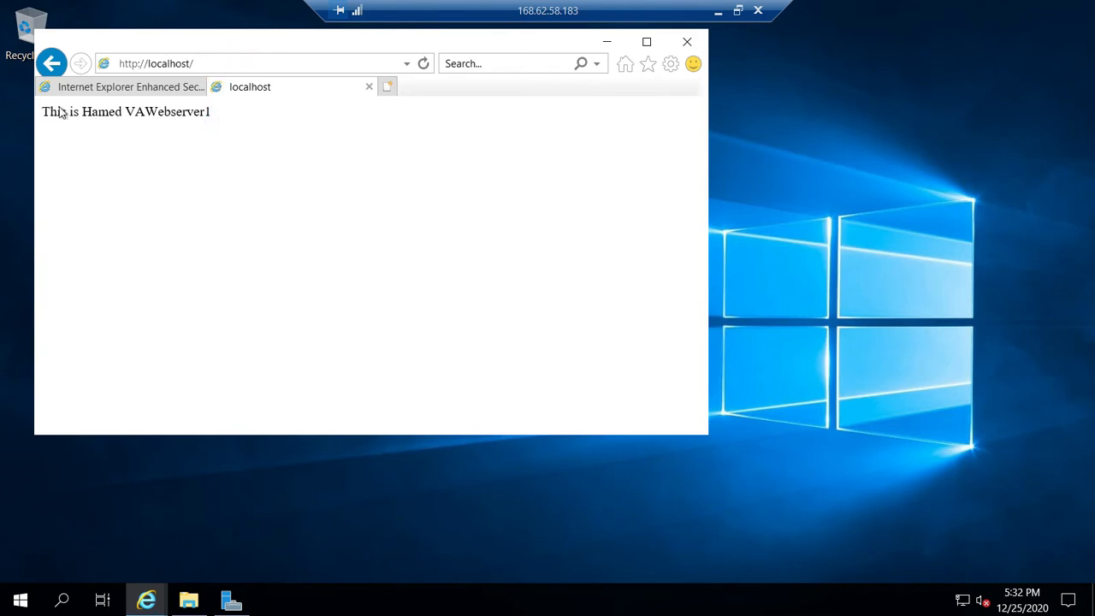
# - Minimize the remote session, switch to the Azure portal in Chrome, and copy VAWebserver1's public IP address from its overview
pyautogui.click(719, 11)
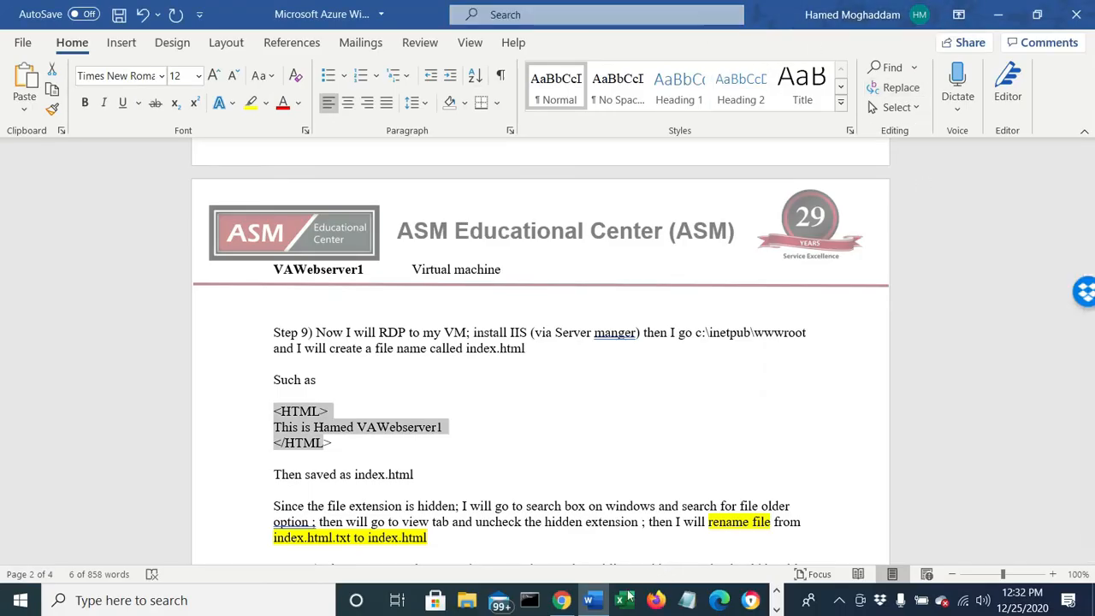
pyautogui.click(562, 600)
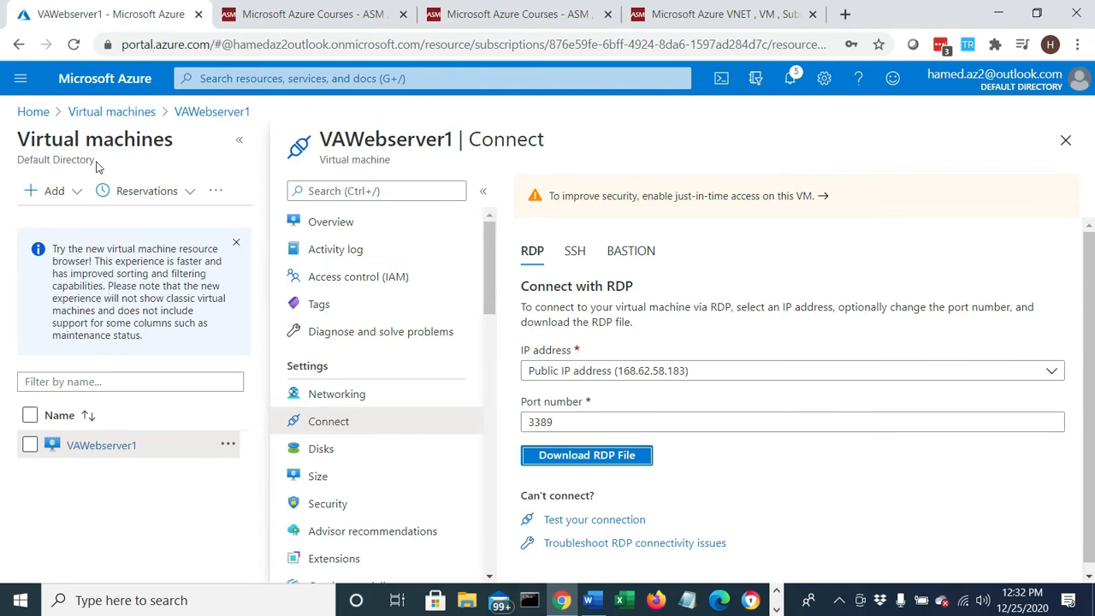
pyautogui.click(108, 112)
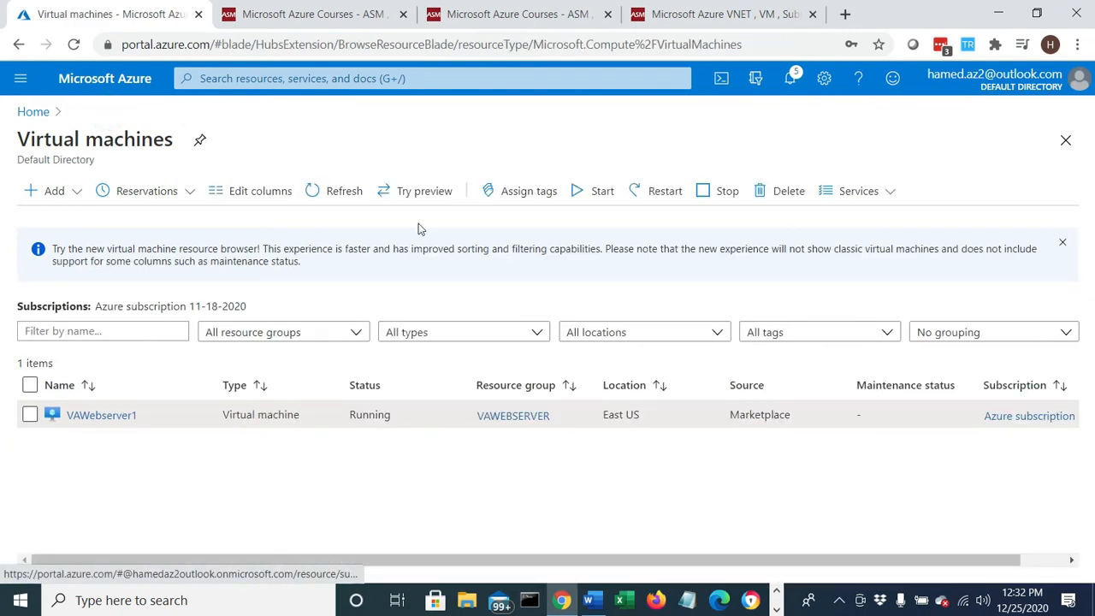
pyautogui.click(109, 419)
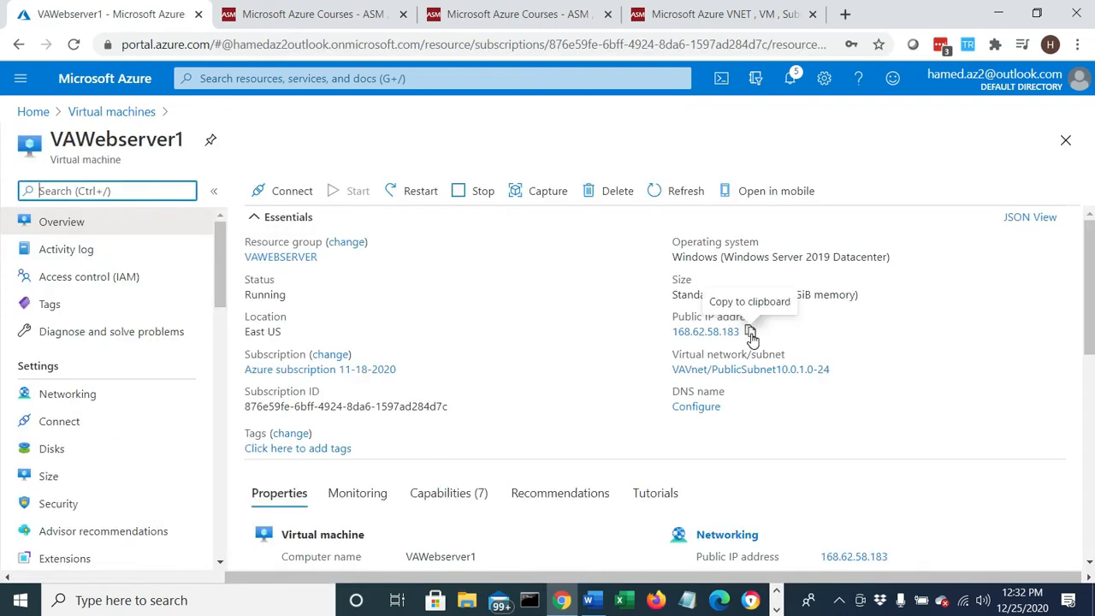
pyautogui.click(750, 333)
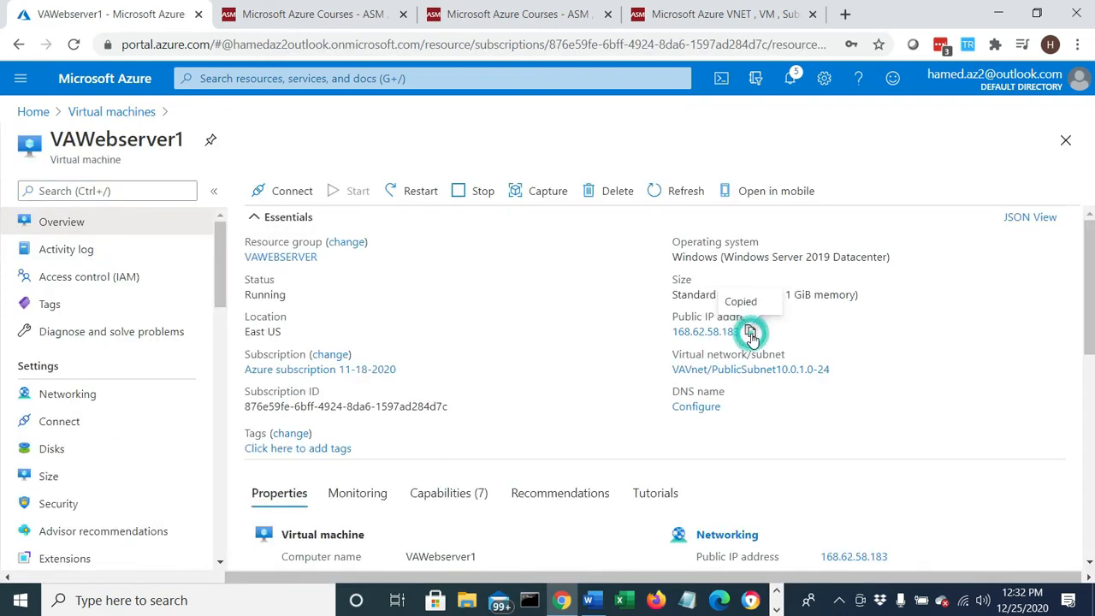
# - Browse to the copied public IP address in a new Chrome tab and check the page text against the address
pyautogui.click(849, 17)
pyautogui.rightClick(603, 44)
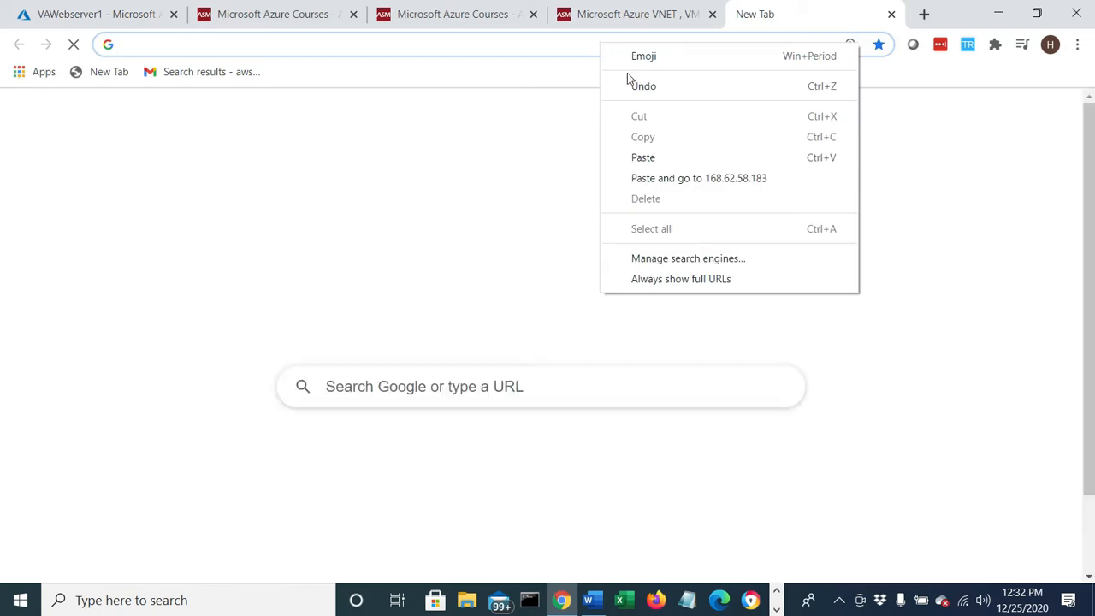
pyautogui.click(680, 184)
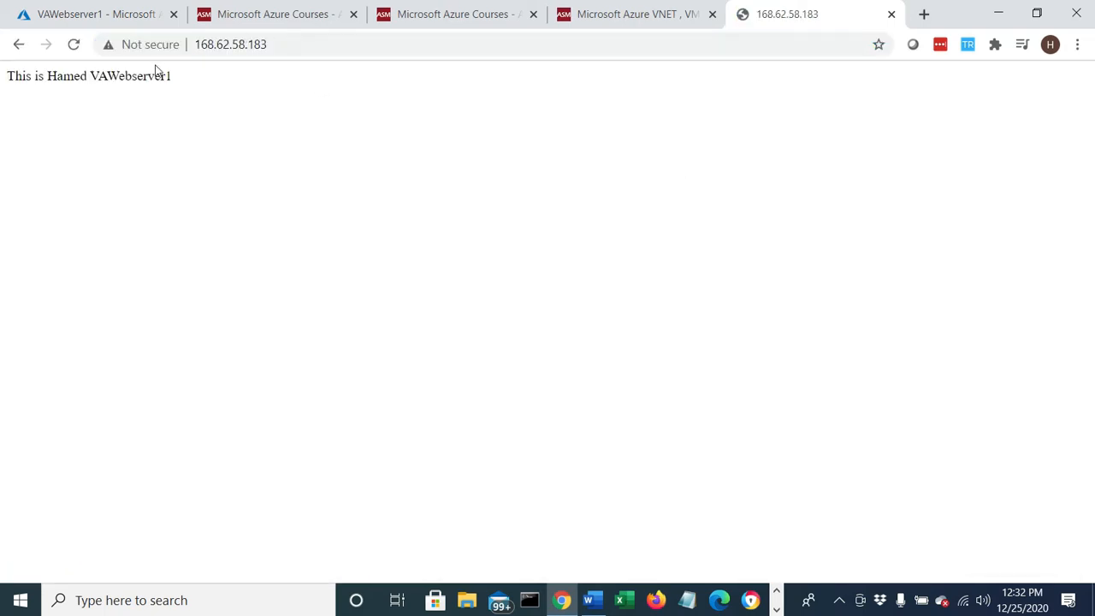
pyautogui.moveTo(208, 87); pyautogui.dragTo(2, 91)
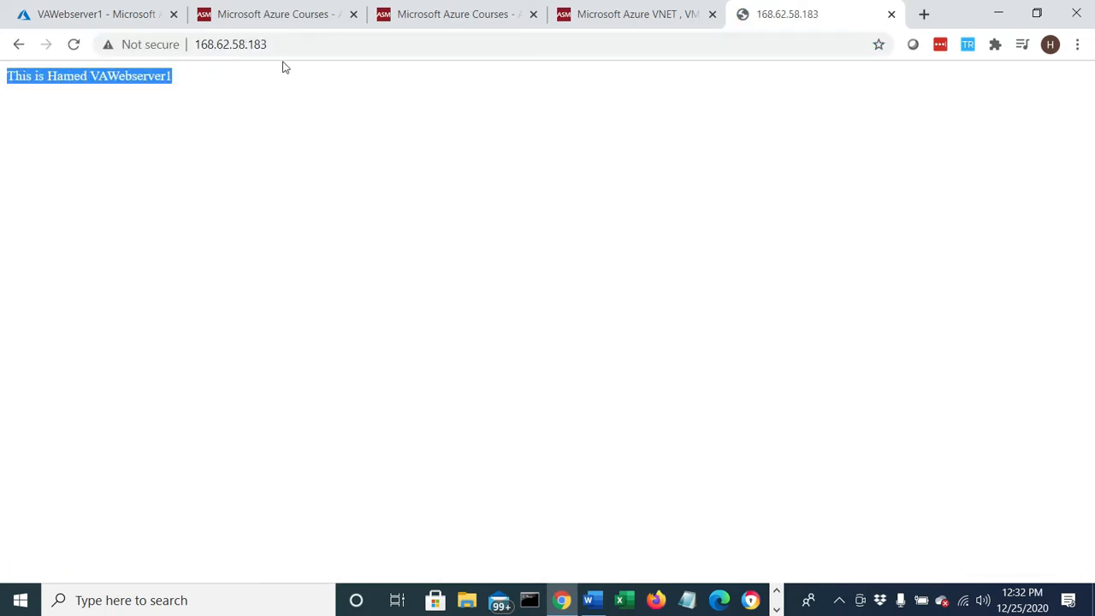
pyautogui.moveTo(281, 48); pyautogui.dragTo(194, 47)
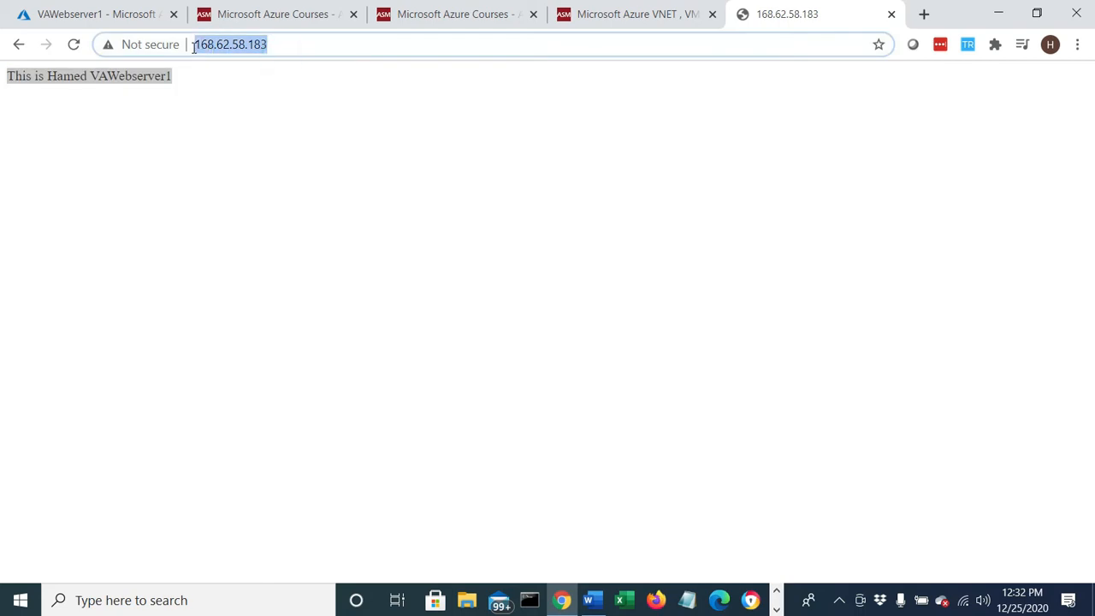
# - Switch back to the Azure portal, view VAWebserver1's networking settings, and return to the portal home page
pyautogui.click(154, 20)
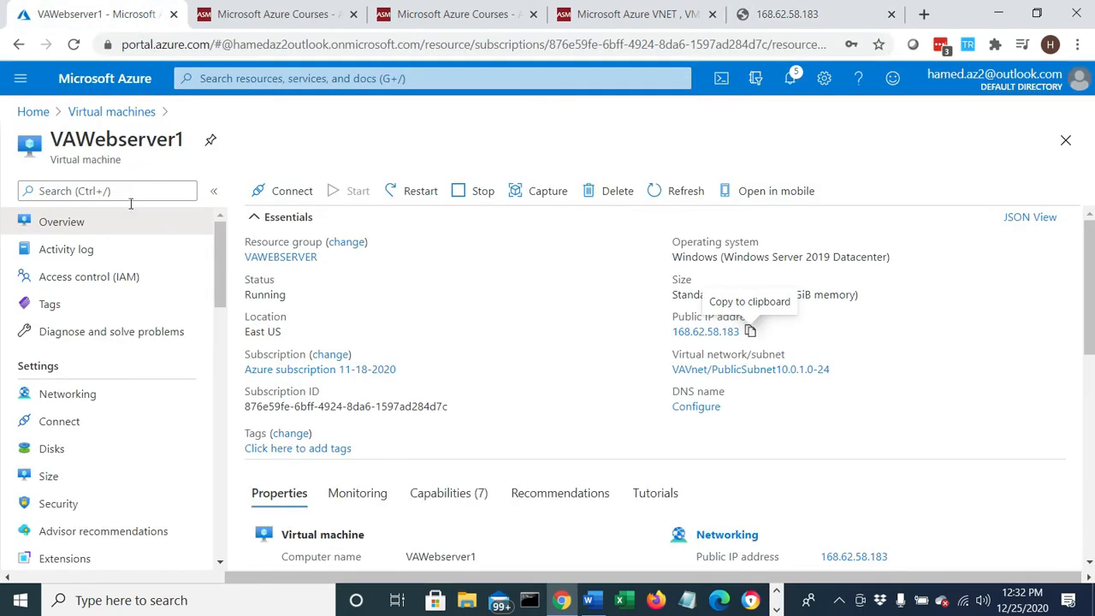
pyautogui.click(59, 393)
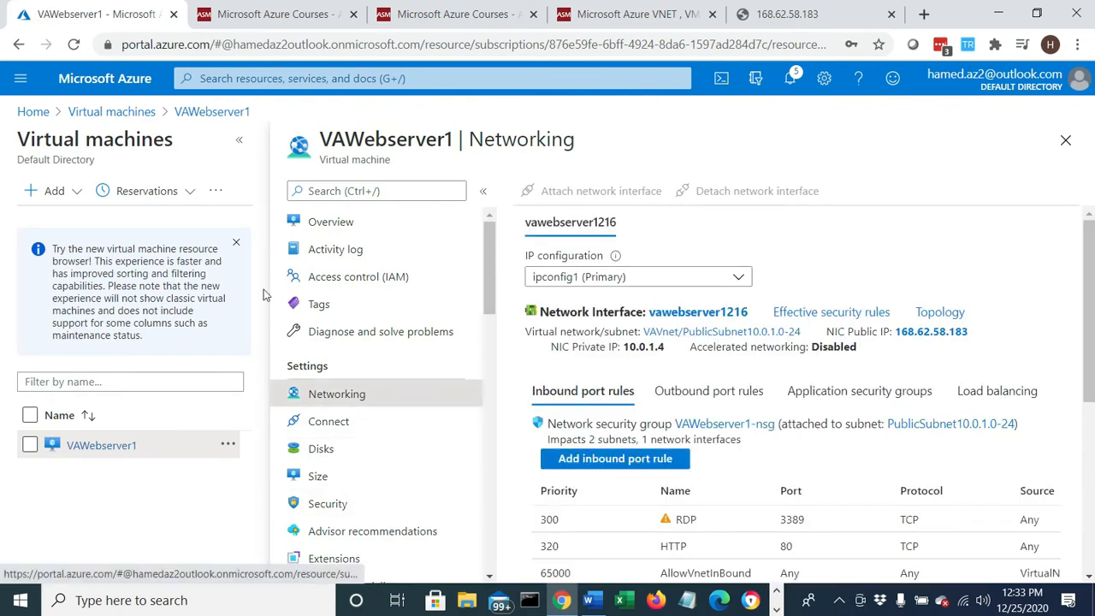
pyautogui.click(33, 111)
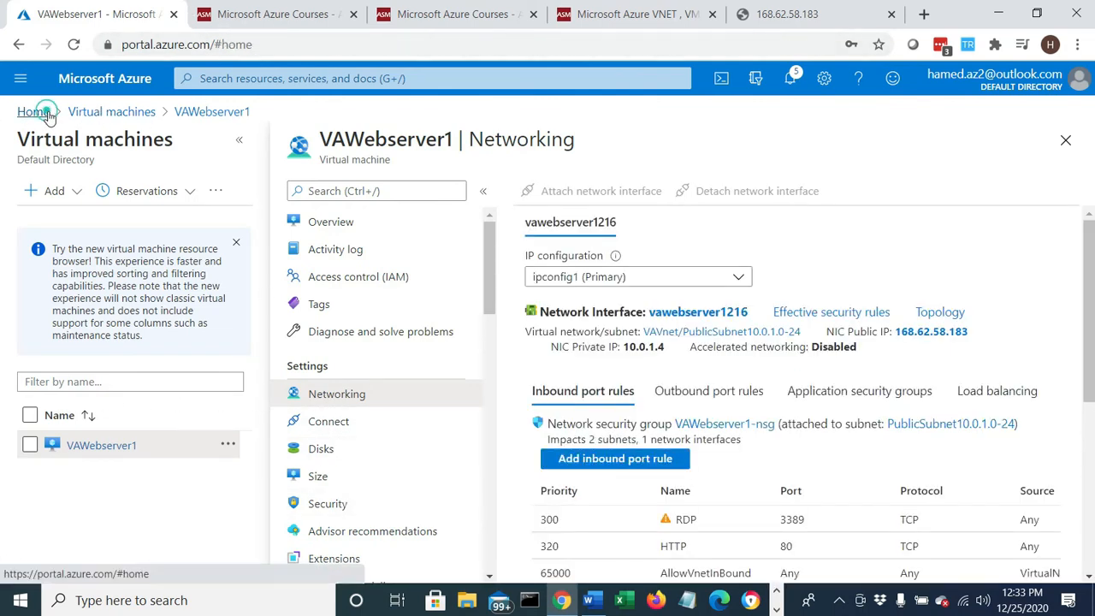
# - Search the portal for network security groups, open VAWebserver1-nsg, and check the RDP and HTTP entries in its inbound security rules
pyautogui.click(294, 79)
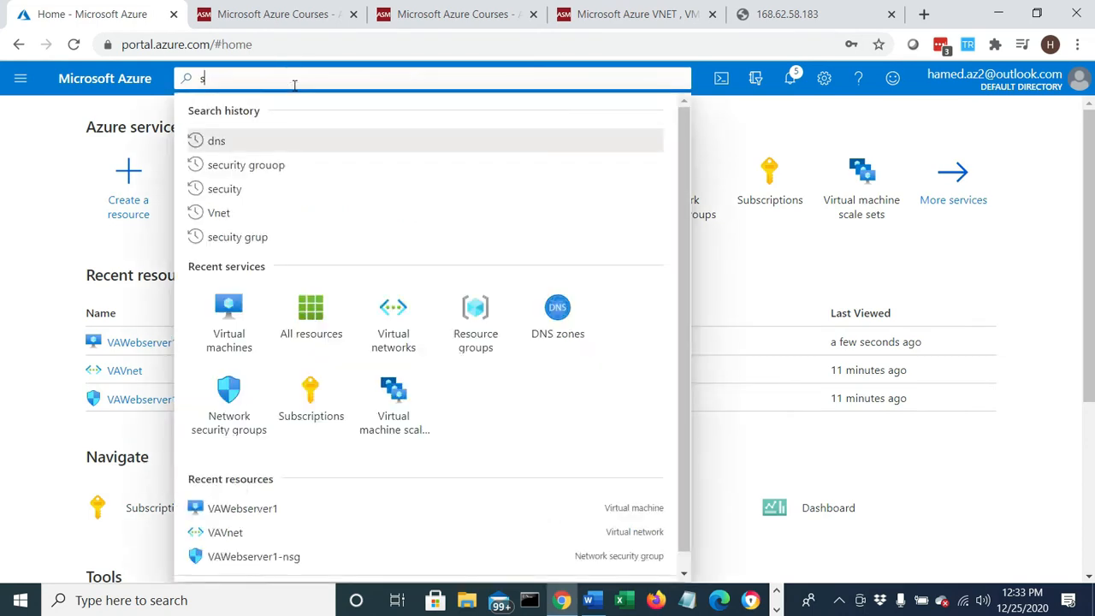
pyautogui.write('secuity group')
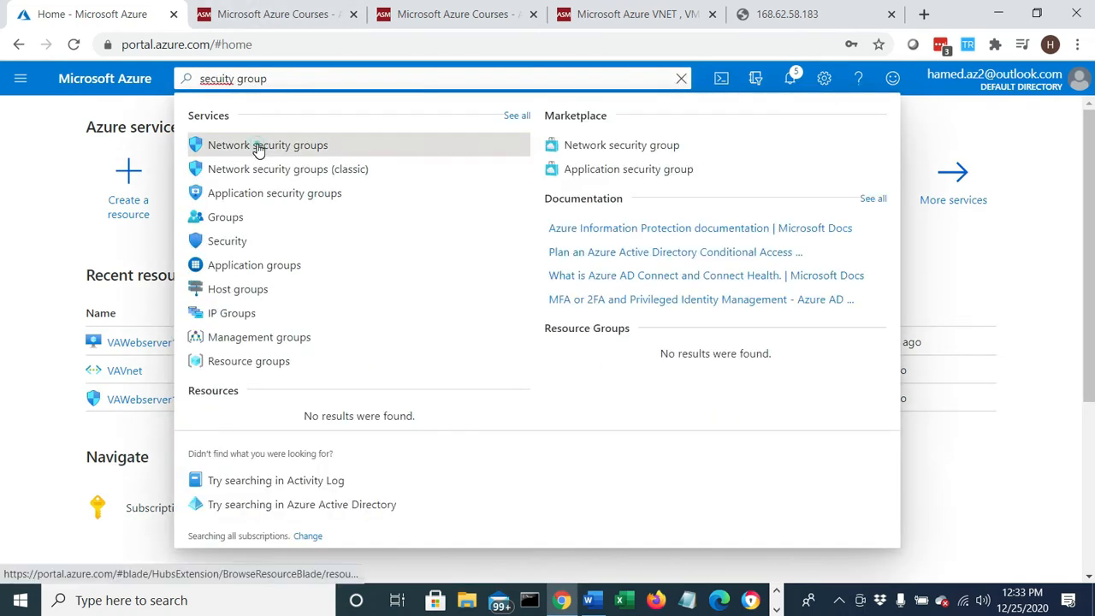
pyautogui.click(259, 148)
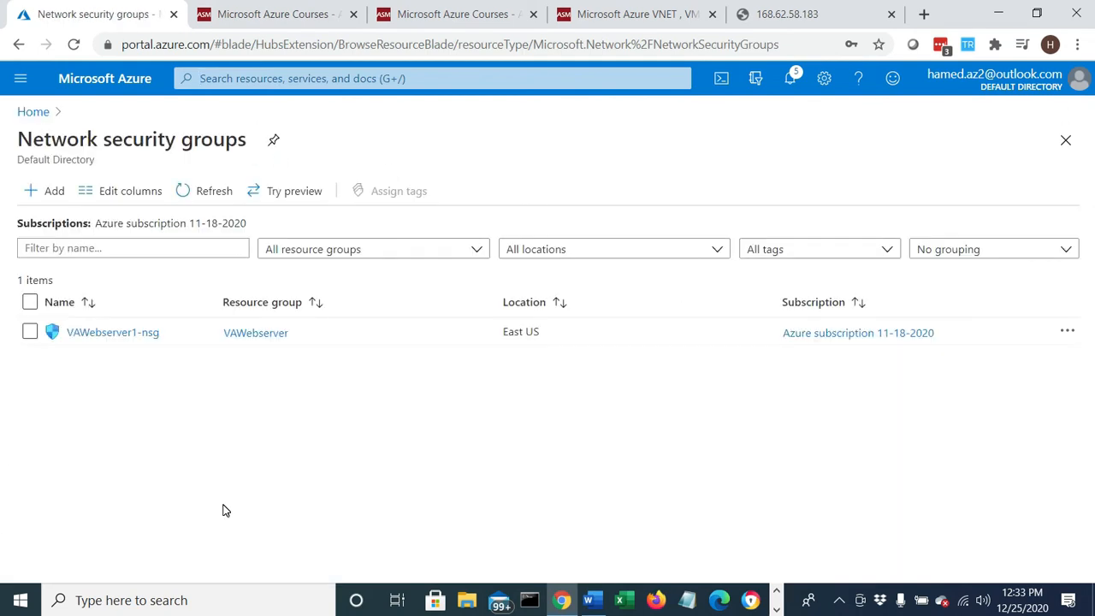
pyautogui.click(95, 334)
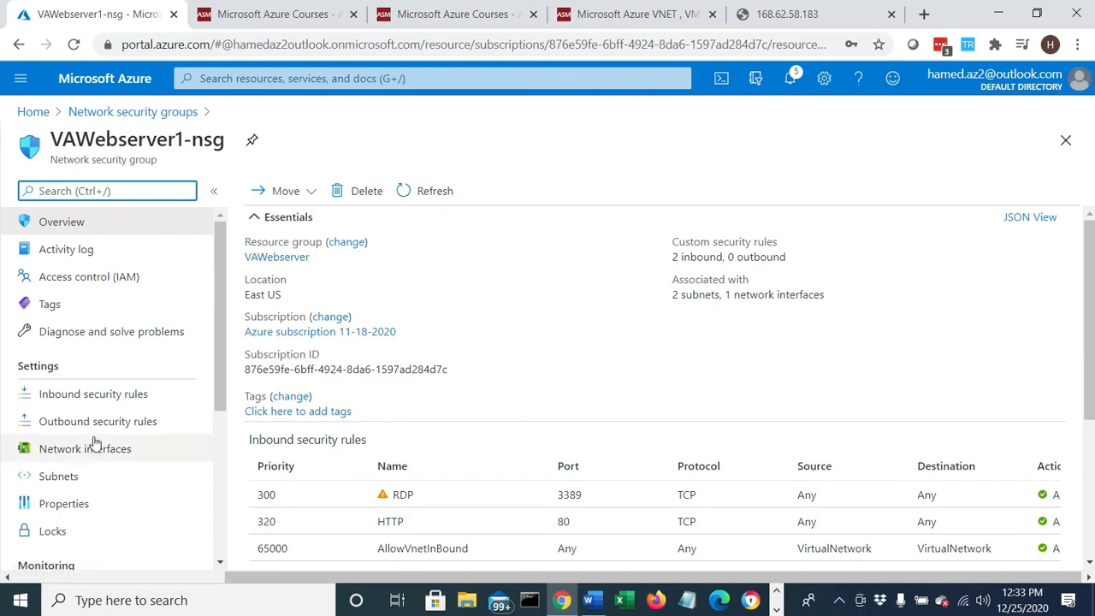
pyautogui.click(112, 399)
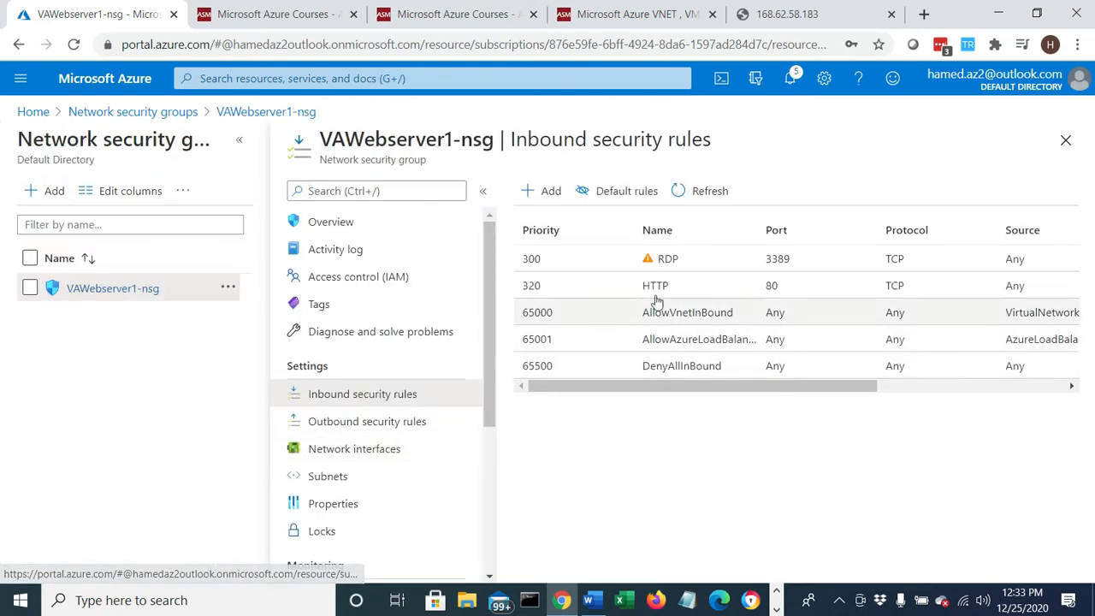
pyautogui.doubleClick(676, 287)
pyautogui.doubleClick(666, 260)
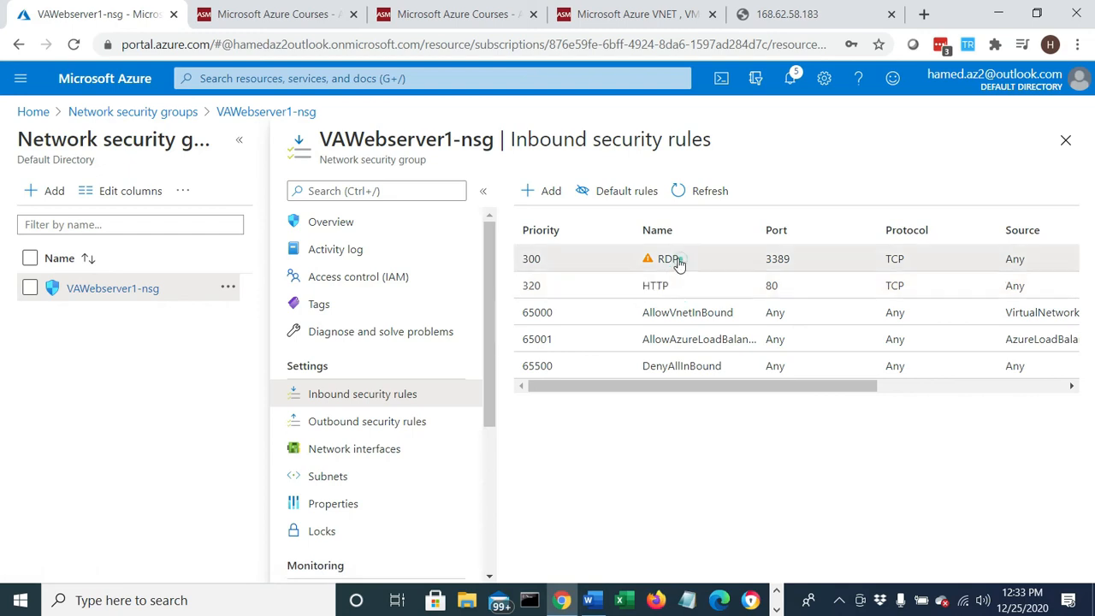
pyautogui.doubleClick(654, 286)
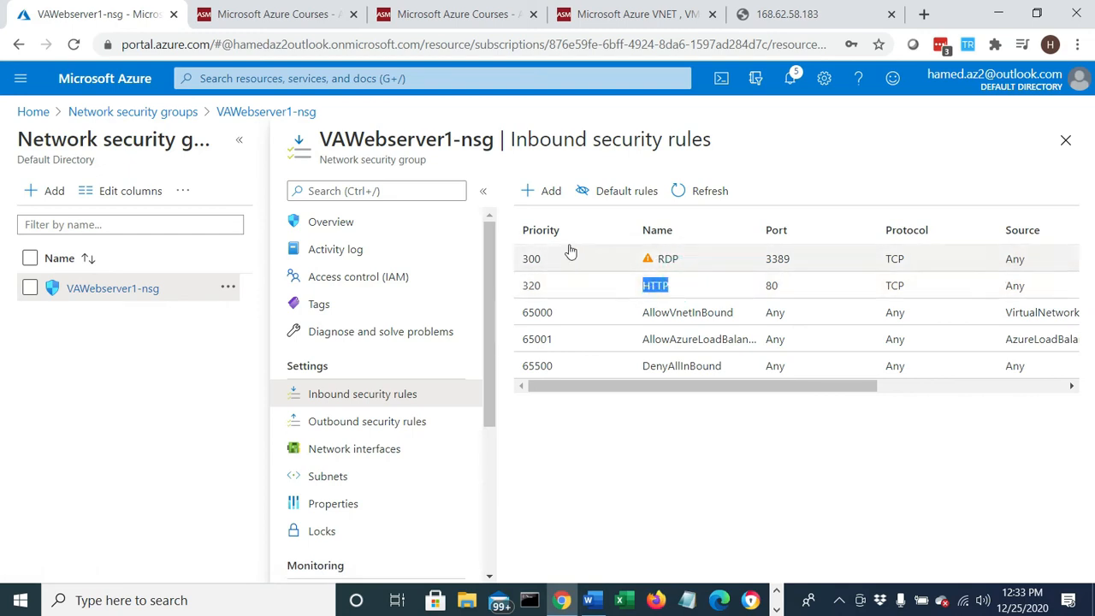
# - Look over the form for adding an inbound rule, close it without saving, and check the HTTP rule's port, source and action
pyautogui.click(542, 189)
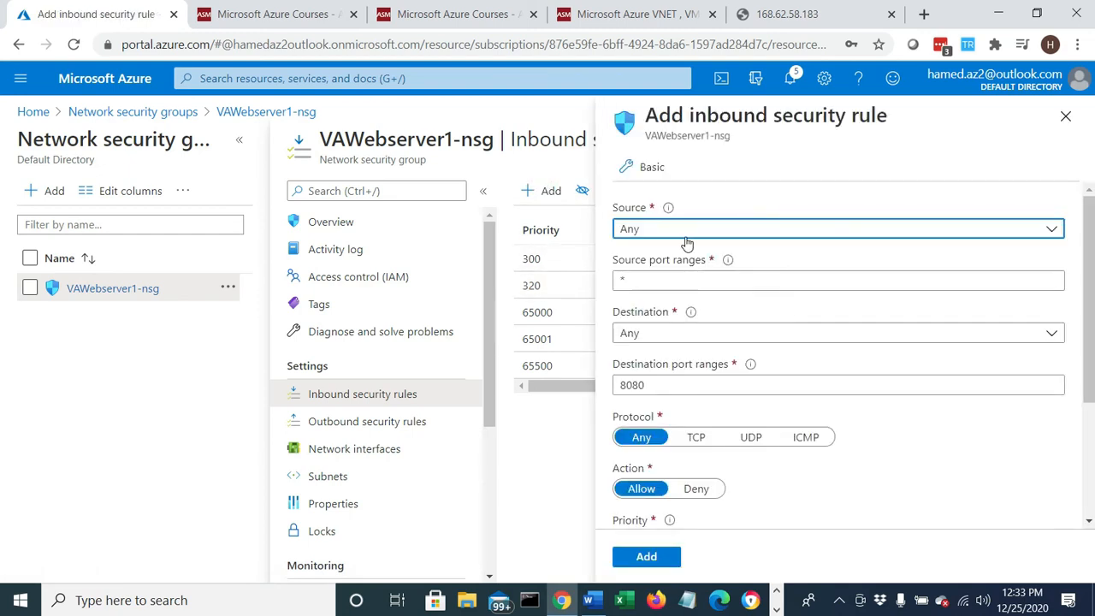
pyautogui.click(650, 386)
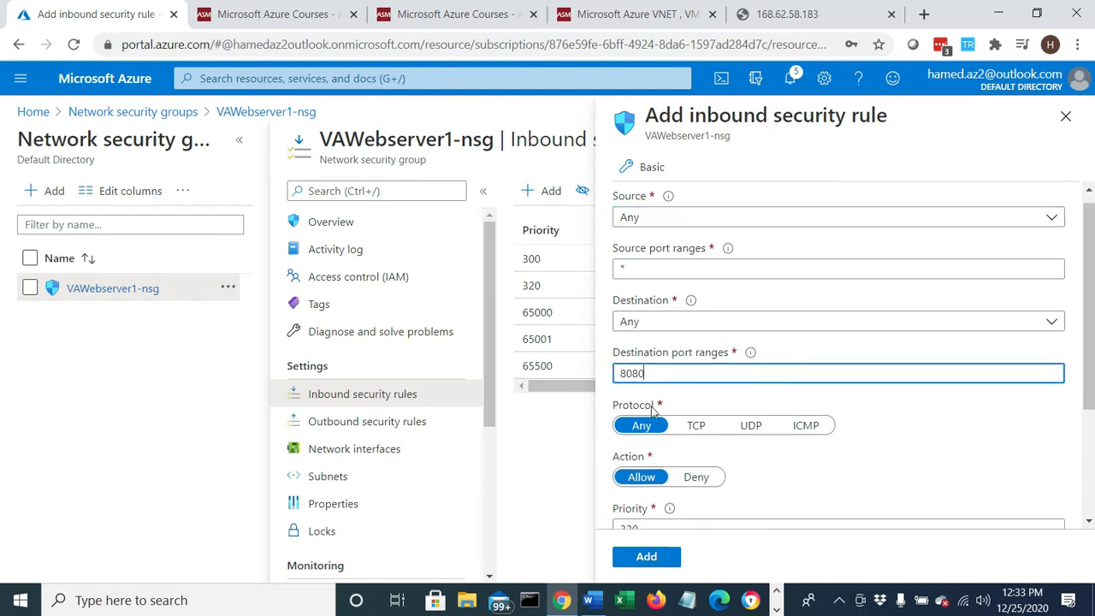
pyautogui.scroll(-3, 667, 428)
pyautogui.scroll(3, 694, 460)
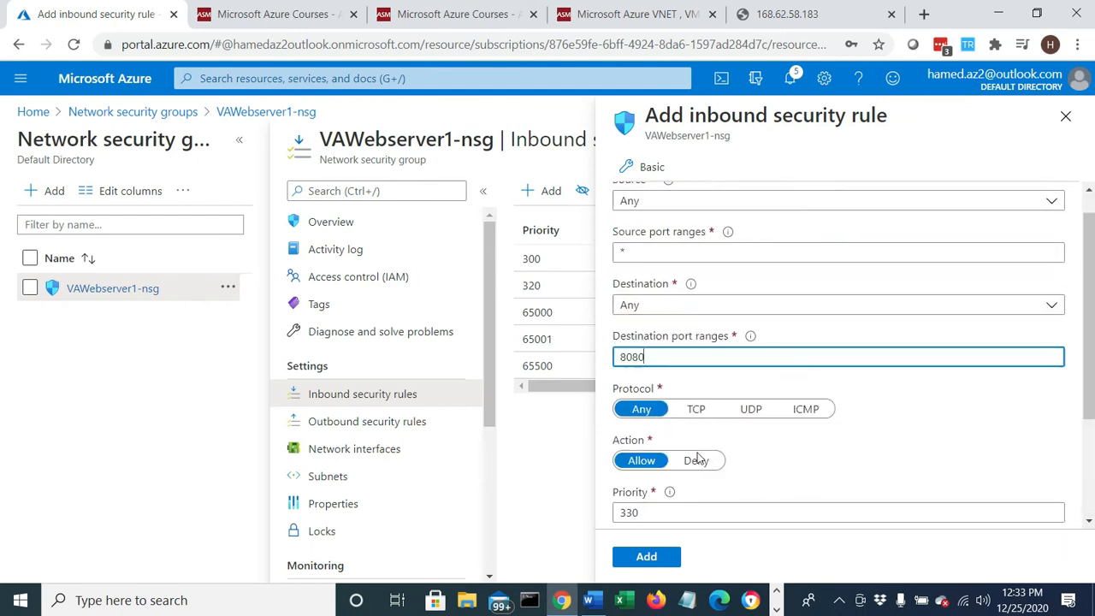
pyautogui.click(1067, 116)
pyautogui.moveTo(776, 291); pyautogui.dragTo(780, 289)
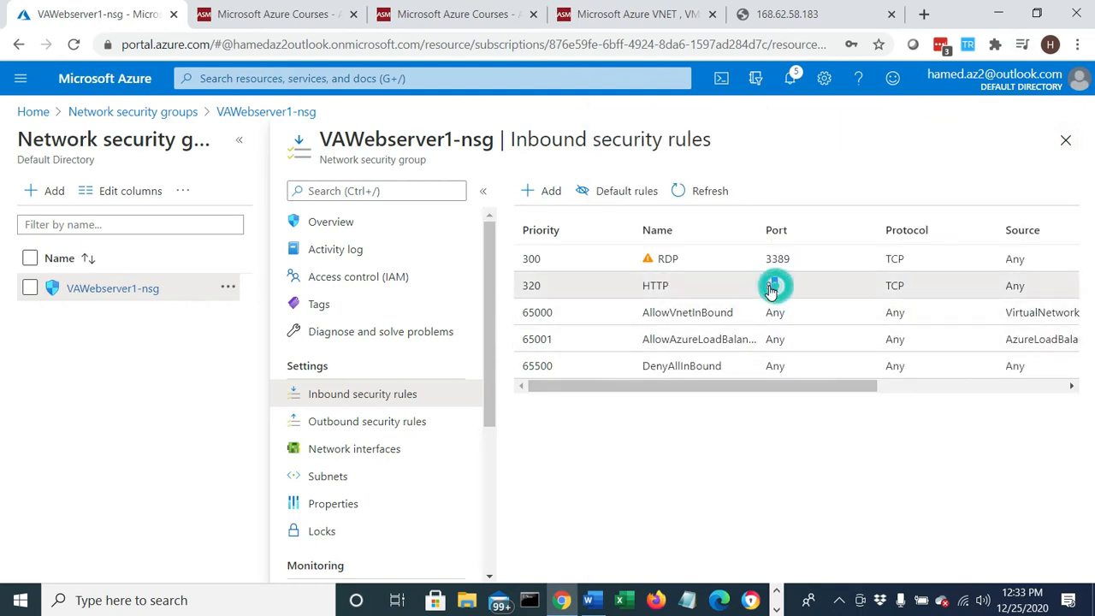
pyautogui.moveTo(738, 386); pyautogui.dragTo(797, 386)
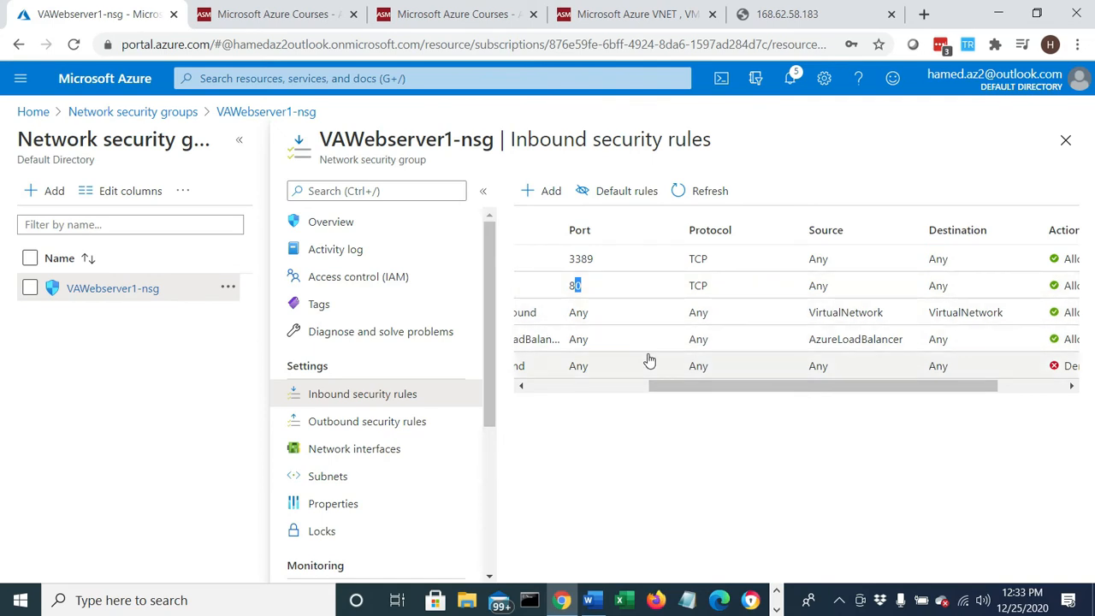
# - Switch to the lab document in Word and read Step 10 on testing the public IP address, up to the Part 2 heading
pyautogui.click(589, 600)
pyautogui.scroll(-3, 499, 437)
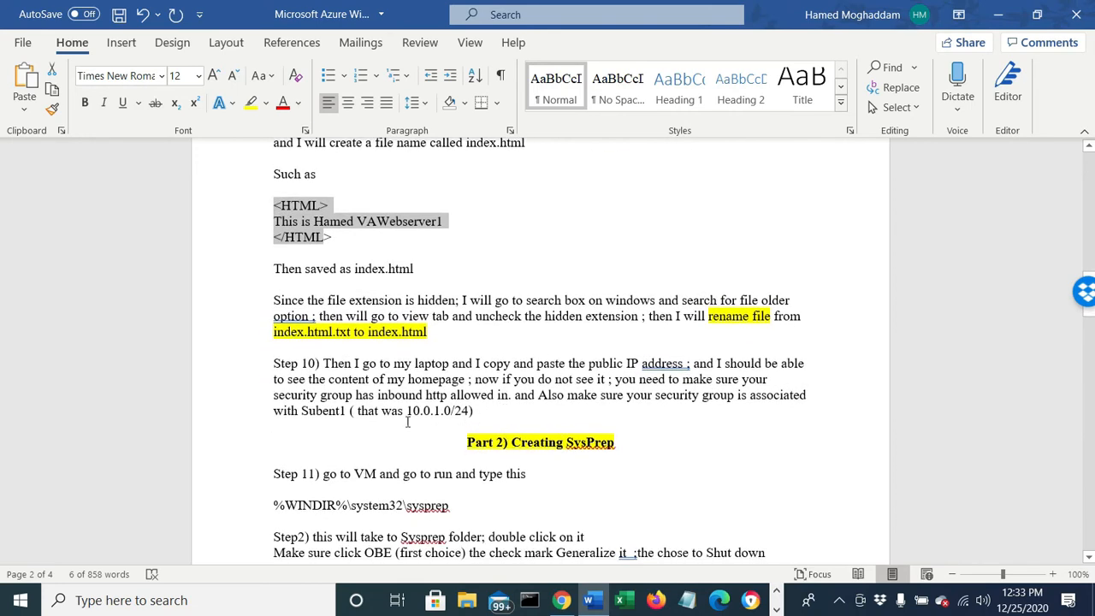
pyautogui.moveTo(365, 365); pyautogui.dragTo(769, 359)
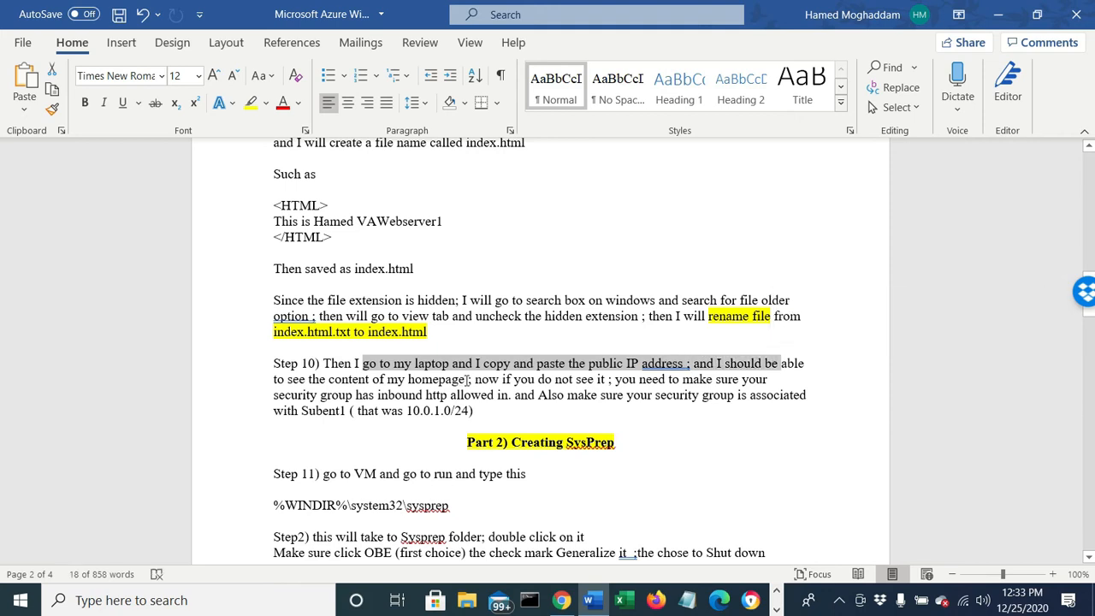
pyautogui.moveTo(468, 380); pyautogui.dragTo(752, 379)
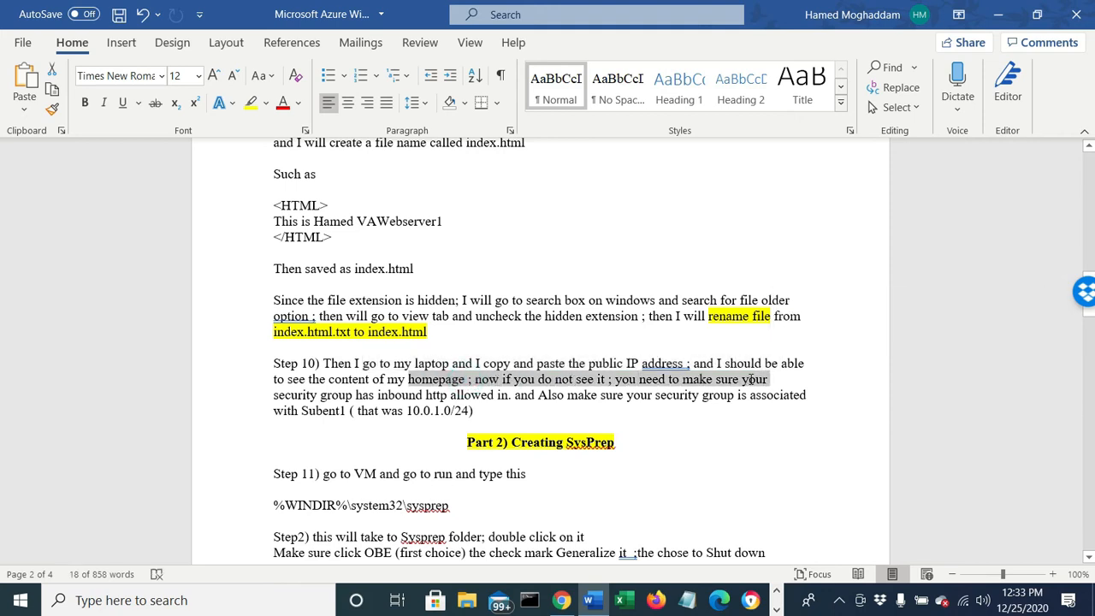
pyautogui.moveTo(350, 398); pyautogui.dragTo(687, 409)
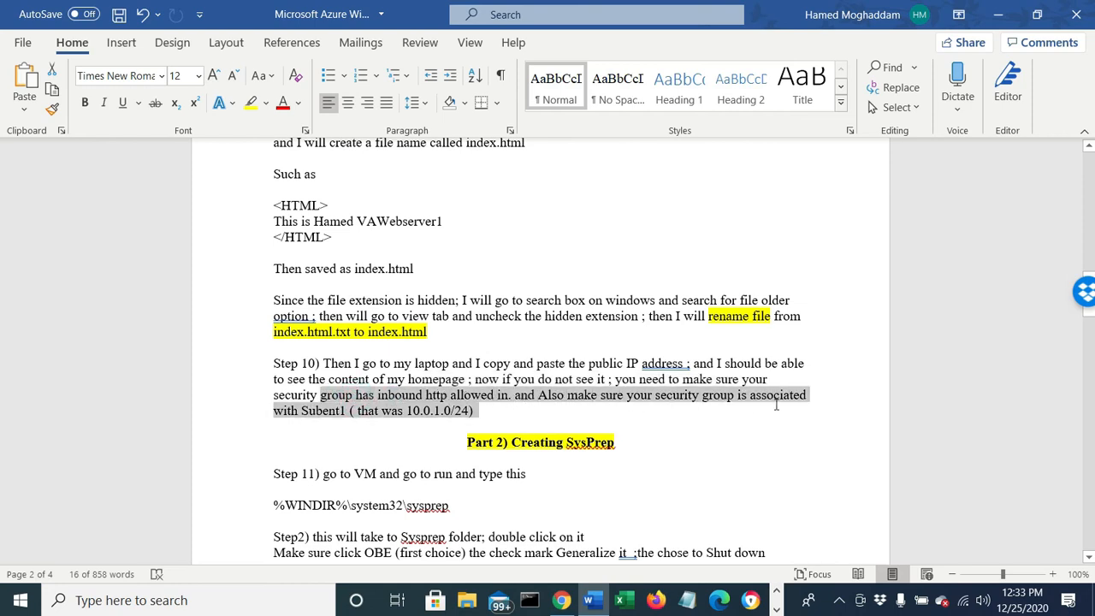
pyautogui.moveTo(776, 406); pyautogui.dragTo(776, 406)
pyautogui.moveTo(467, 447); pyautogui.dragTo(588, 456)
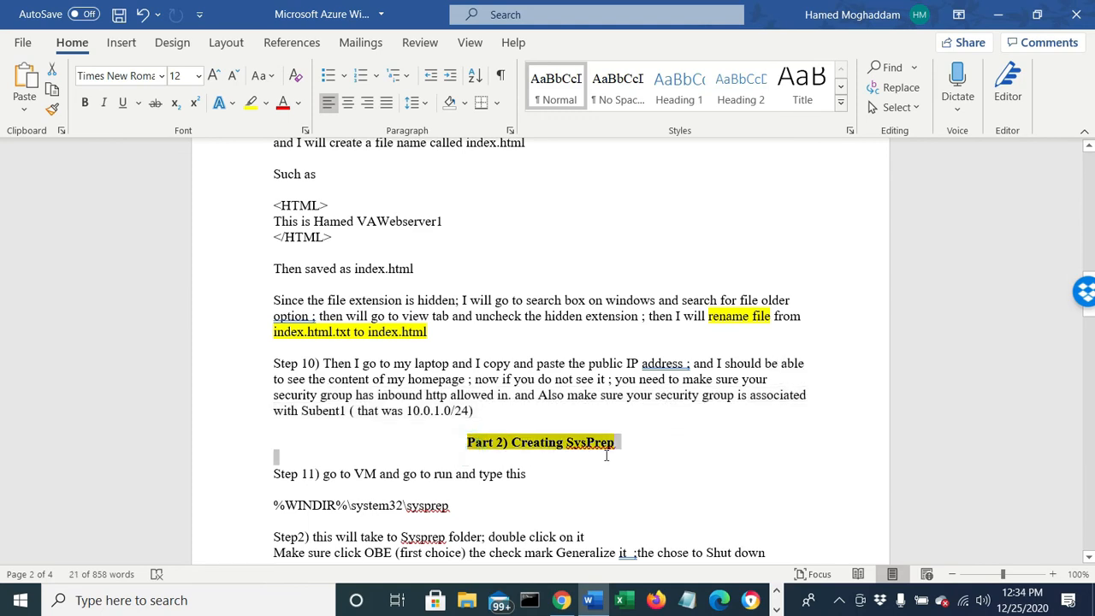
# - Review the three-part lab outline at the start of the document, including the Part 2 Run Sysprep instruction
pyautogui.scroll(20, 606, 455)
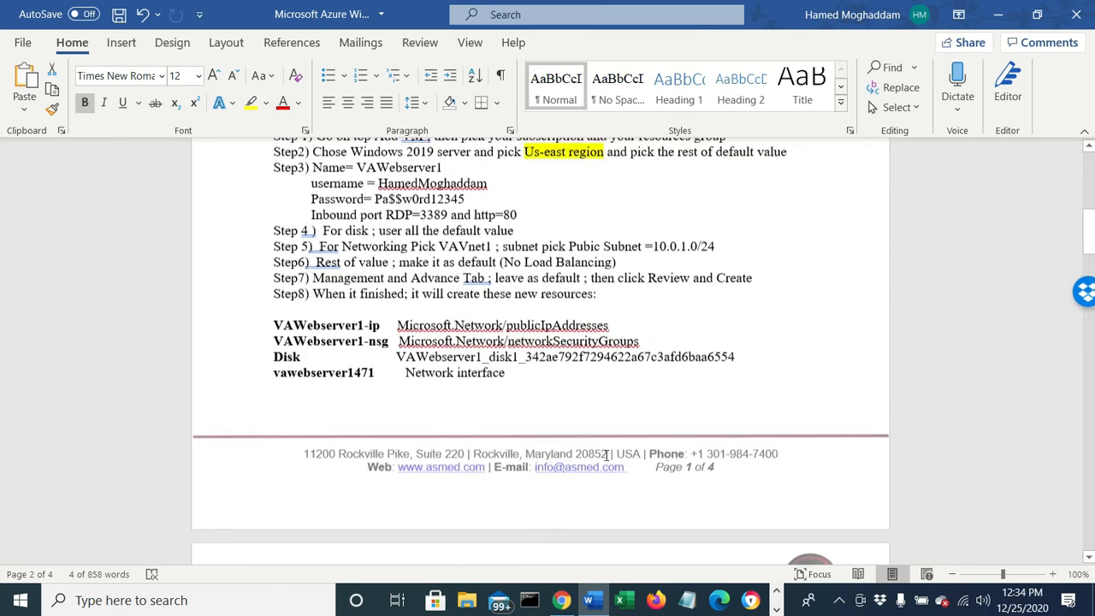
pyautogui.scroll(1, 606, 455)
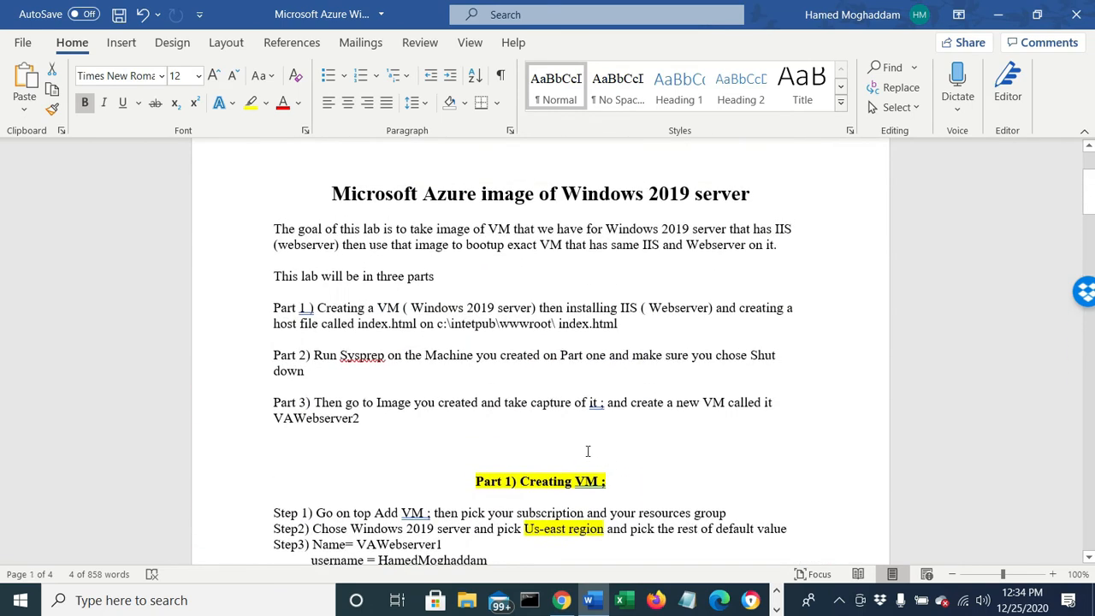
pyautogui.click(249, 310)
pyautogui.moveTo(274, 356); pyautogui.dragTo(387, 356)
pyautogui.scroll(-20, 363, 434)
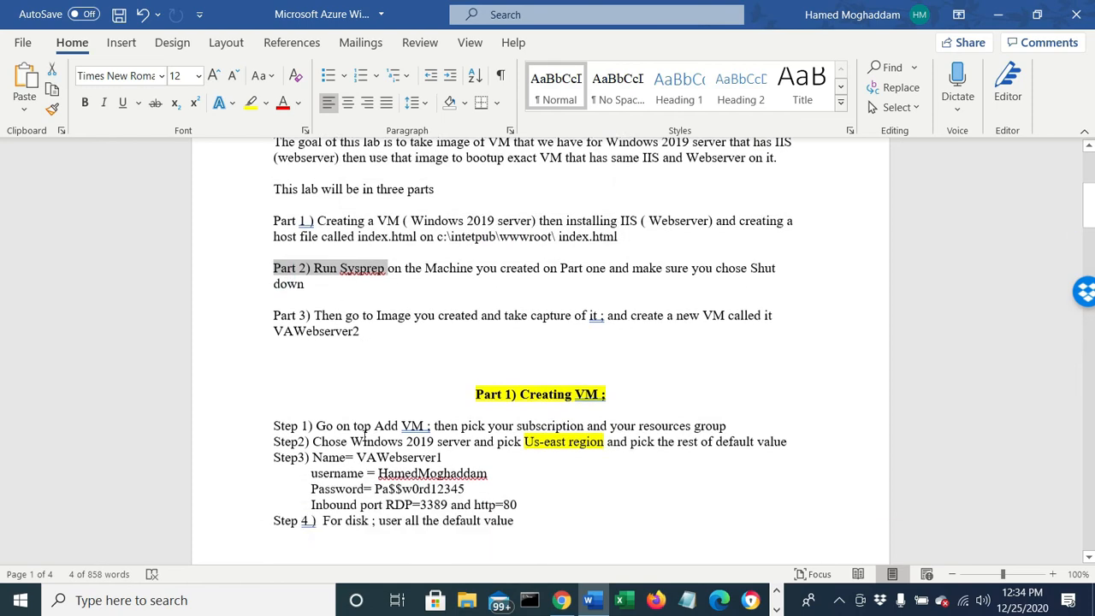
# - Copy the path %WINDIR%\system32\sysprep from Step 11 of the document's Part 2 section
pyautogui.scroll(-2, 363, 434)
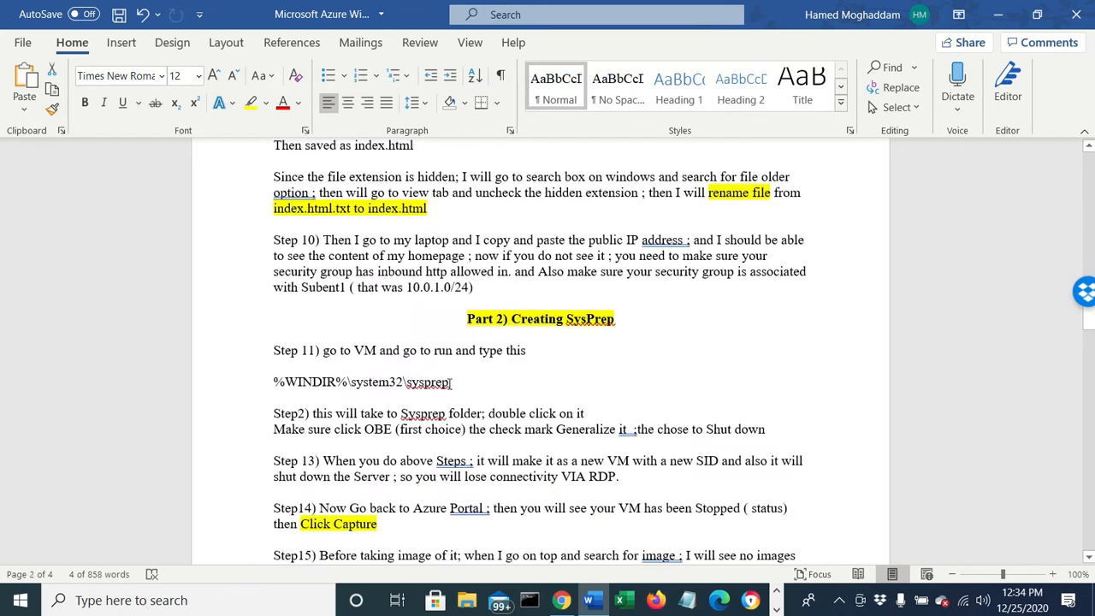
pyautogui.moveTo(451, 383); pyautogui.dragTo(273, 383)
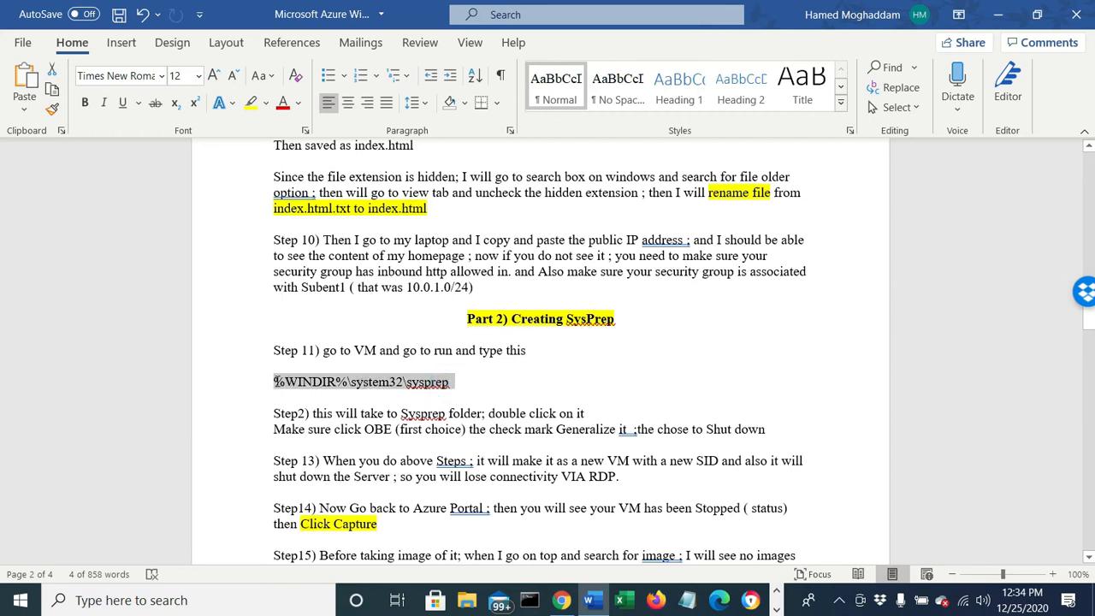
pyautogui.rightClick(280, 382)
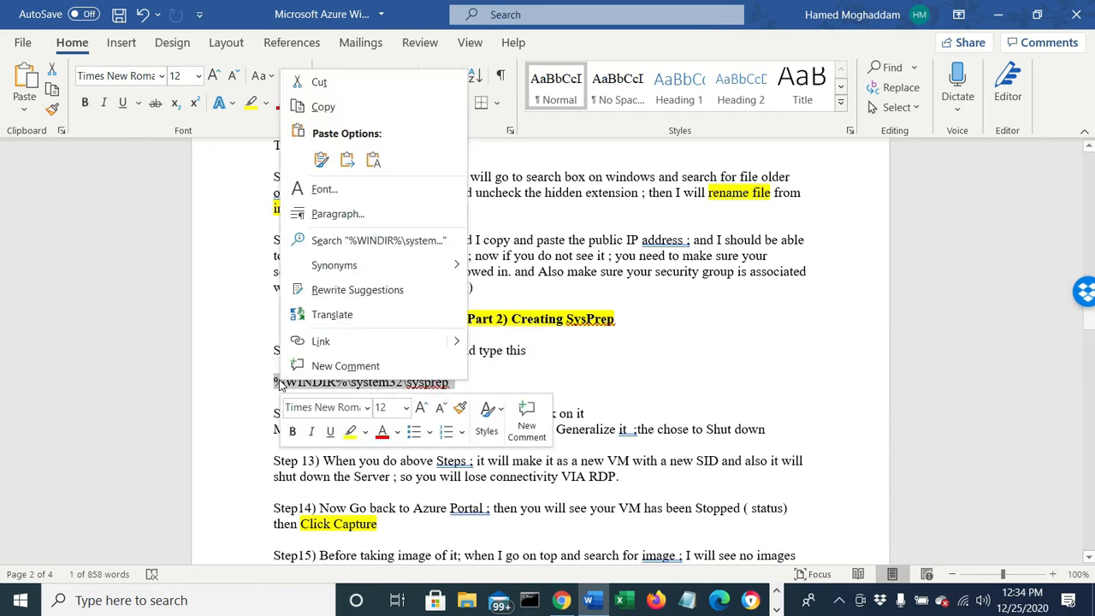
pyautogui.click(322, 107)
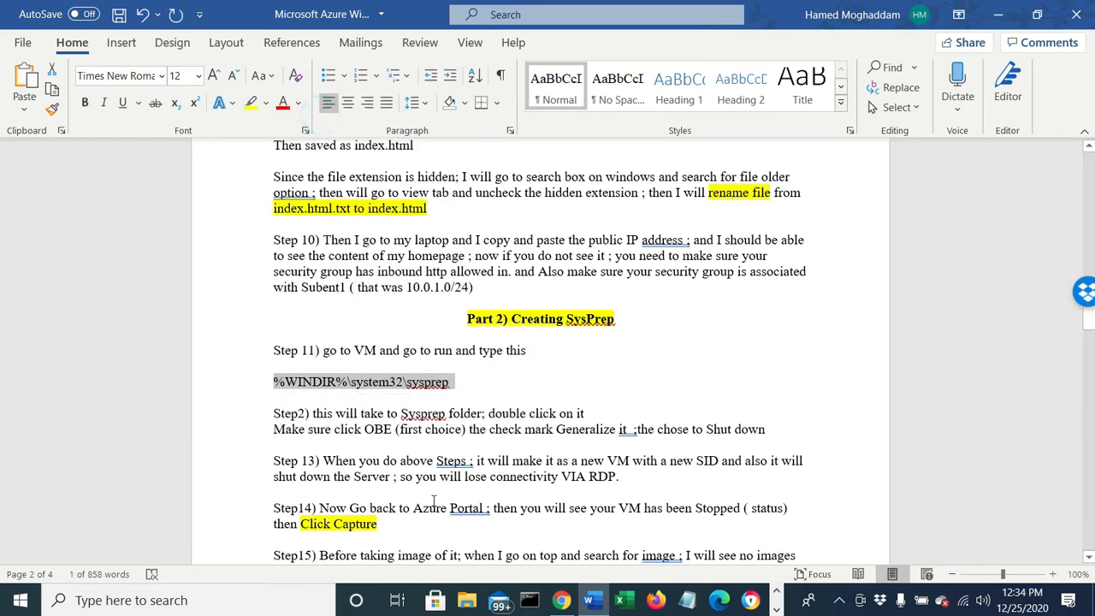
# - Switch to the remote desktop session of VAWebserver1 and minimize Internet Explorer
pyautogui.click(750, 600)
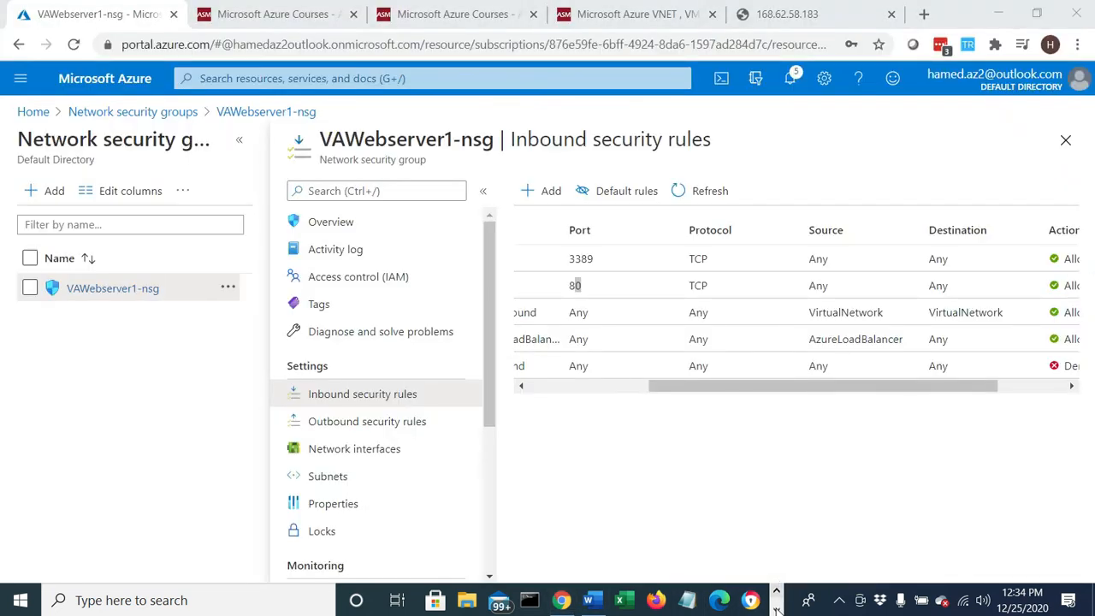
pyautogui.click(525, 601)
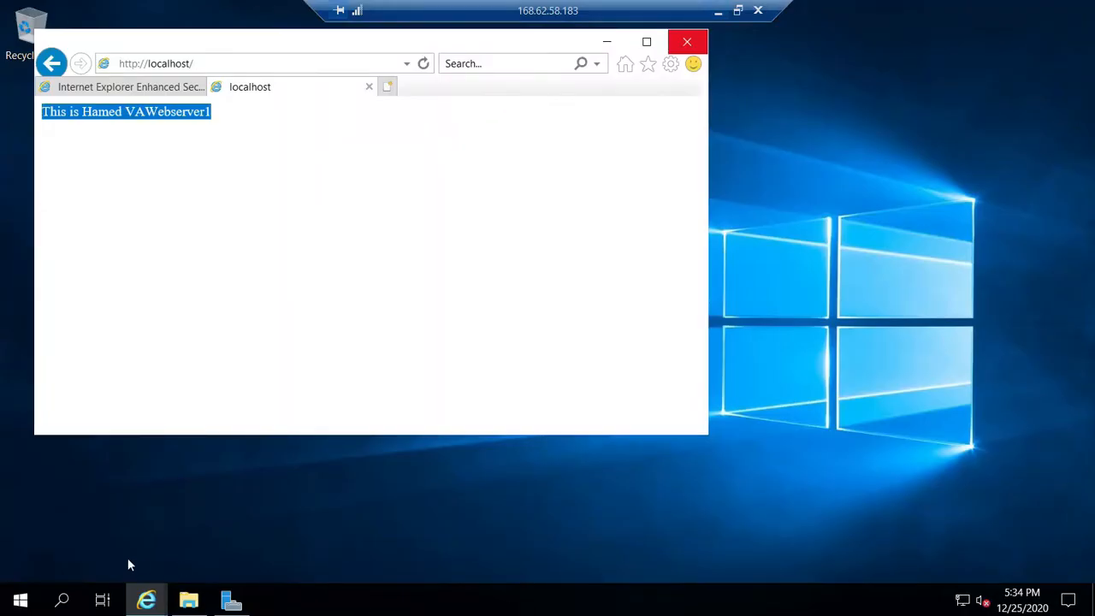
pyautogui.click(607, 41)
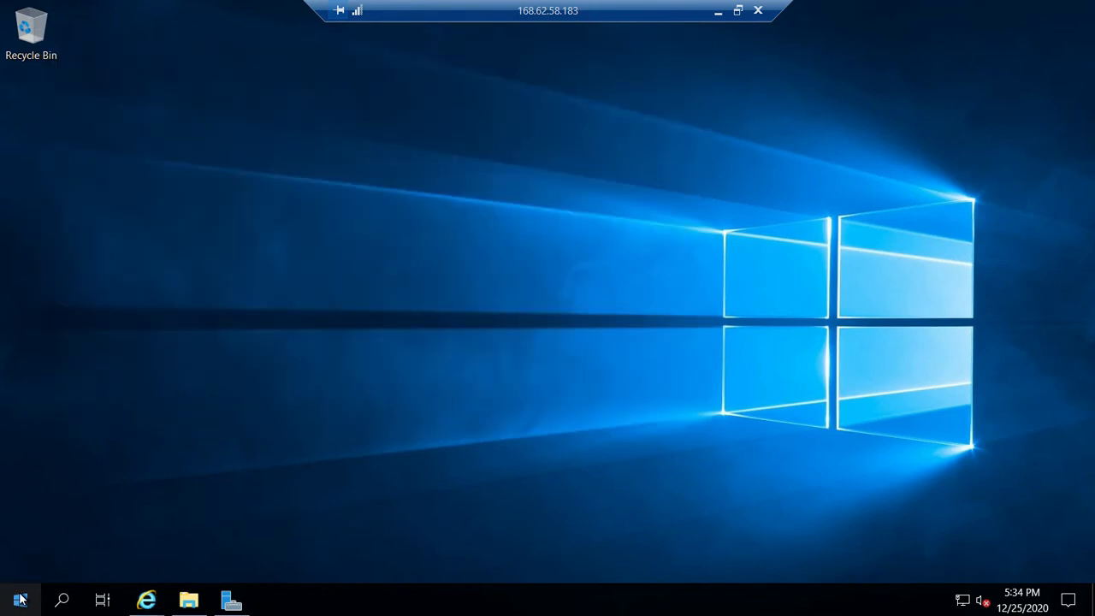
# - Open the copied path %WINDIR%\system32\sysprep through the server's Run dialog and launch sysprep.exe from that folder
pyautogui.rightClick(21, 599)
pyautogui.click(51, 505)
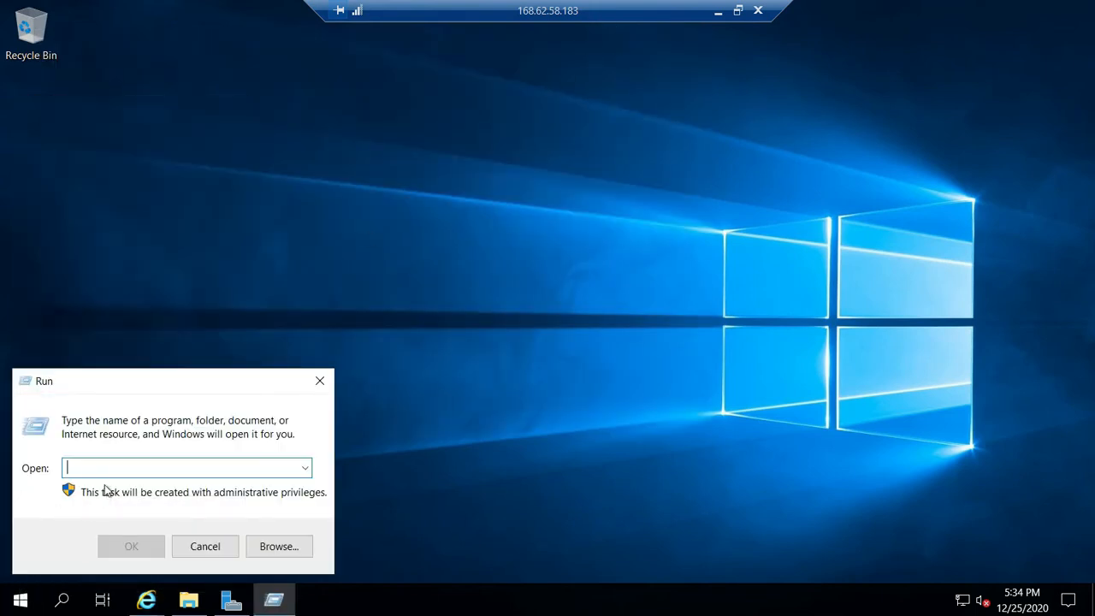
pyautogui.hotkey('ctrl', 'v')
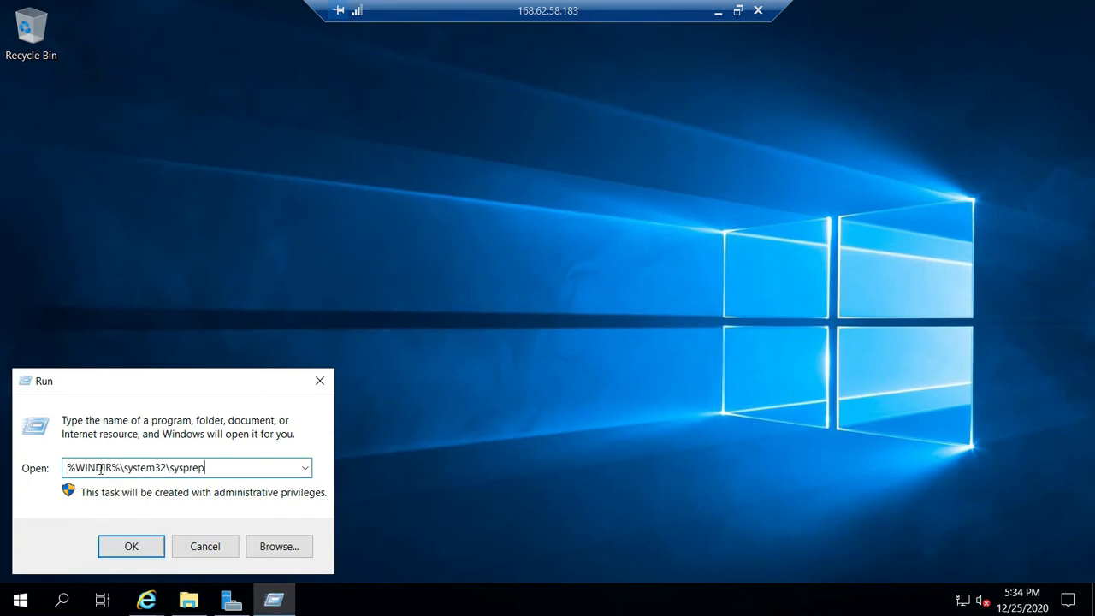
pyautogui.click(138, 540)
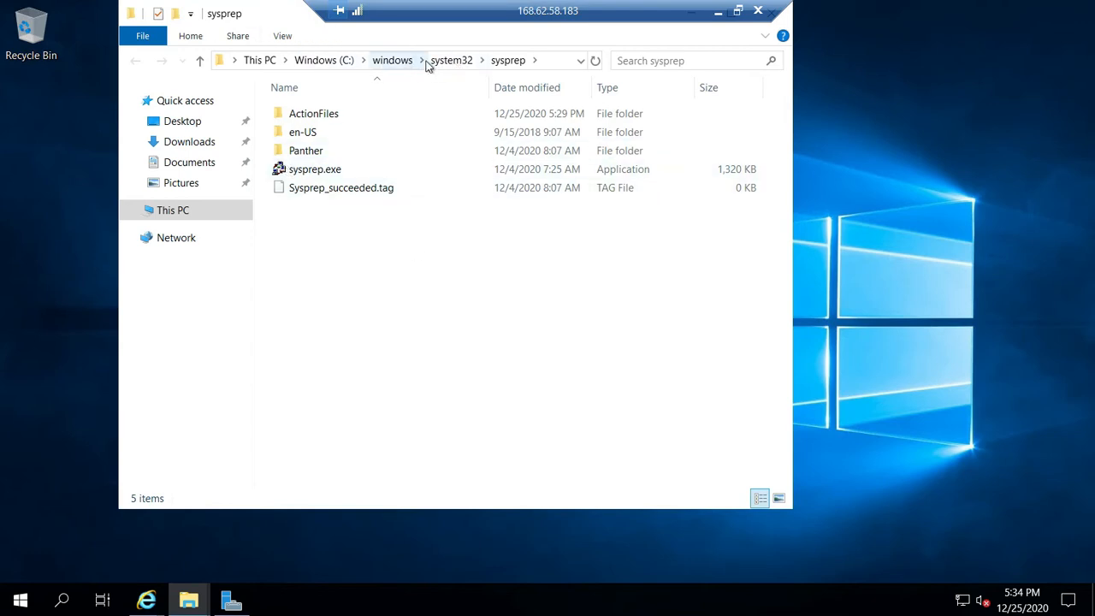
pyautogui.click(310, 173)
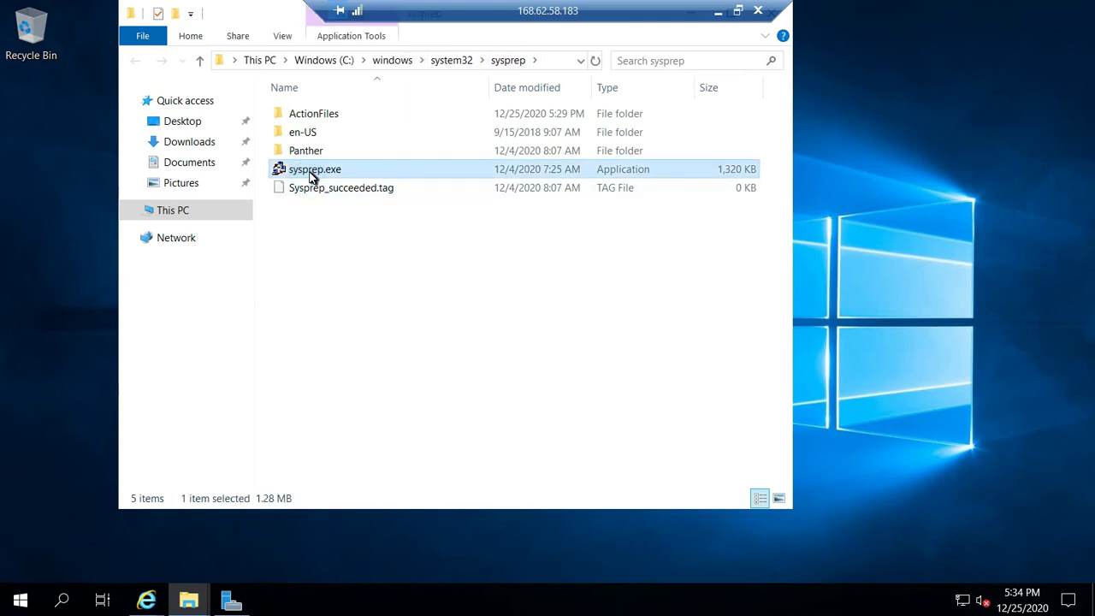
pyautogui.doubleClick(310, 174)
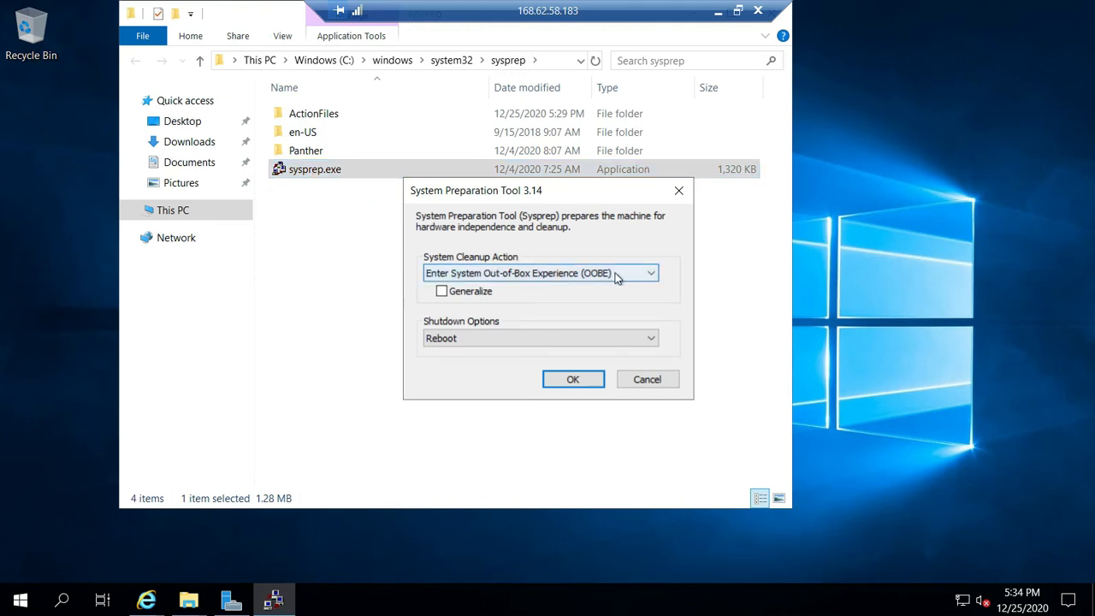
# - Enable Generalize for the Out-of-Box Experience cleanup action in the System Preparation Tool and set the shutdown option to Shutdown
pyautogui.click(454, 295)
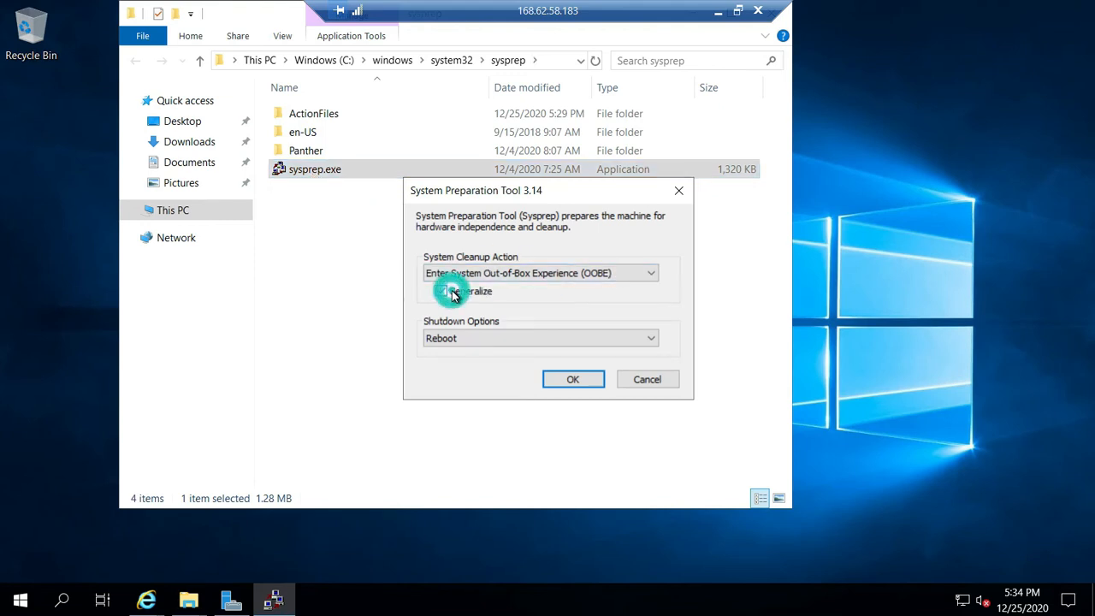
pyautogui.click(453, 342)
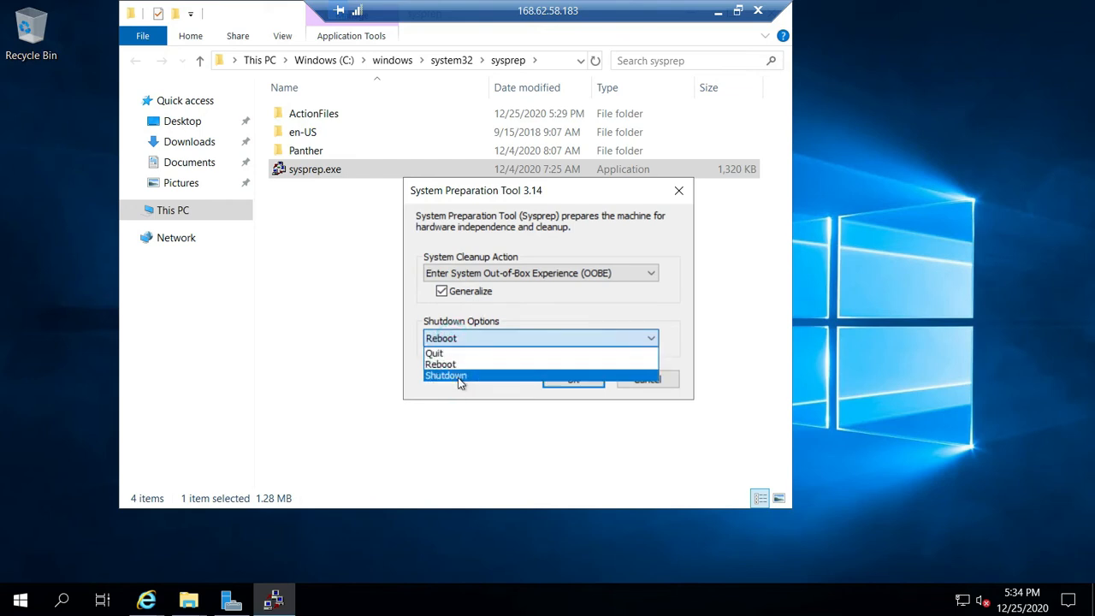
pyautogui.click(456, 378)
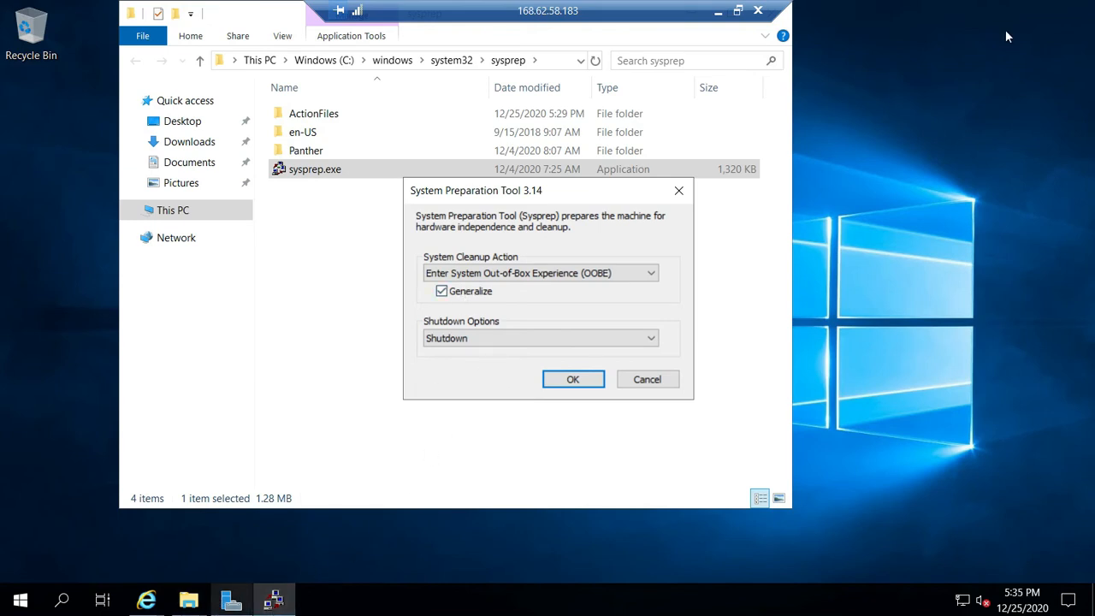
# - Switch to the Word lab document and review the Part 2 Sysprep settings and the Step 13 note below them
pyautogui.click(719, 11)
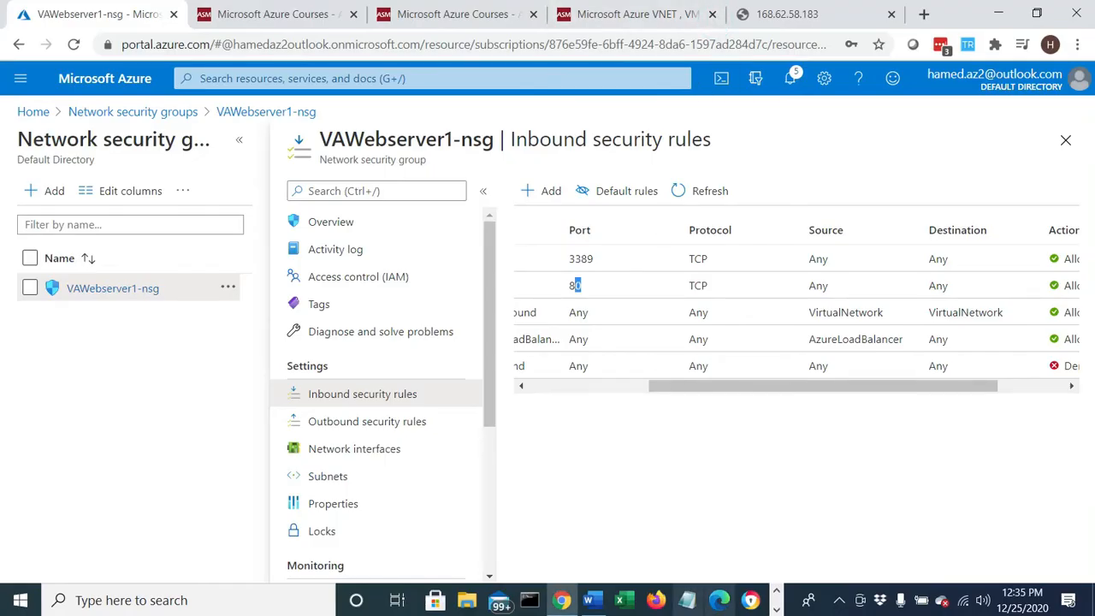
pyautogui.click(588, 600)
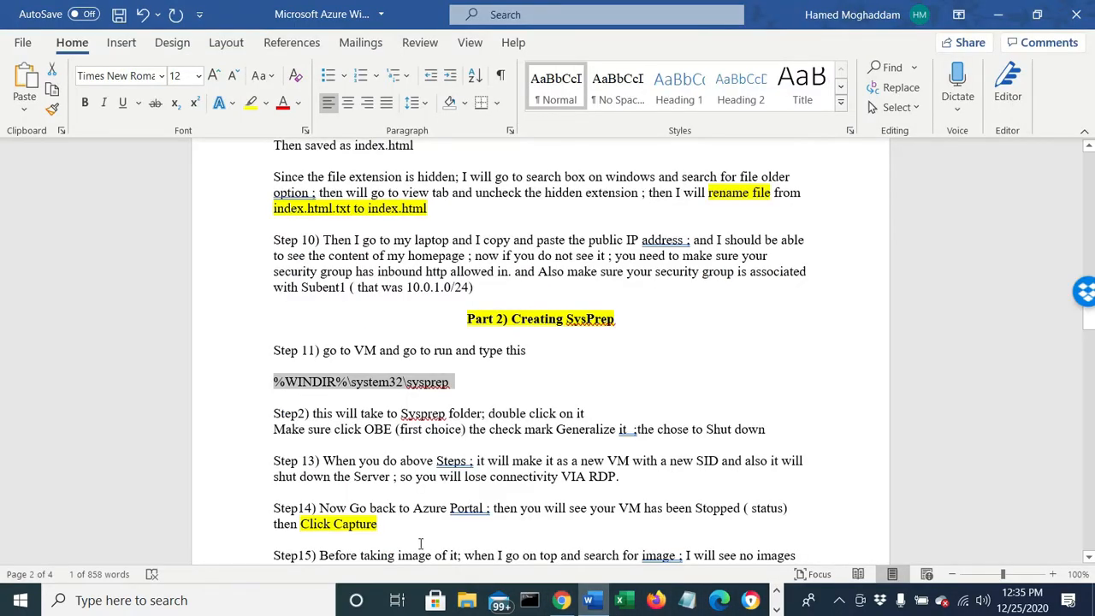
pyautogui.scroll(-2, 410, 498)
pyautogui.moveTo(335, 332); pyautogui.dragTo(446, 334)
pyautogui.moveTo(377, 346); pyautogui.dragTo(768, 349)
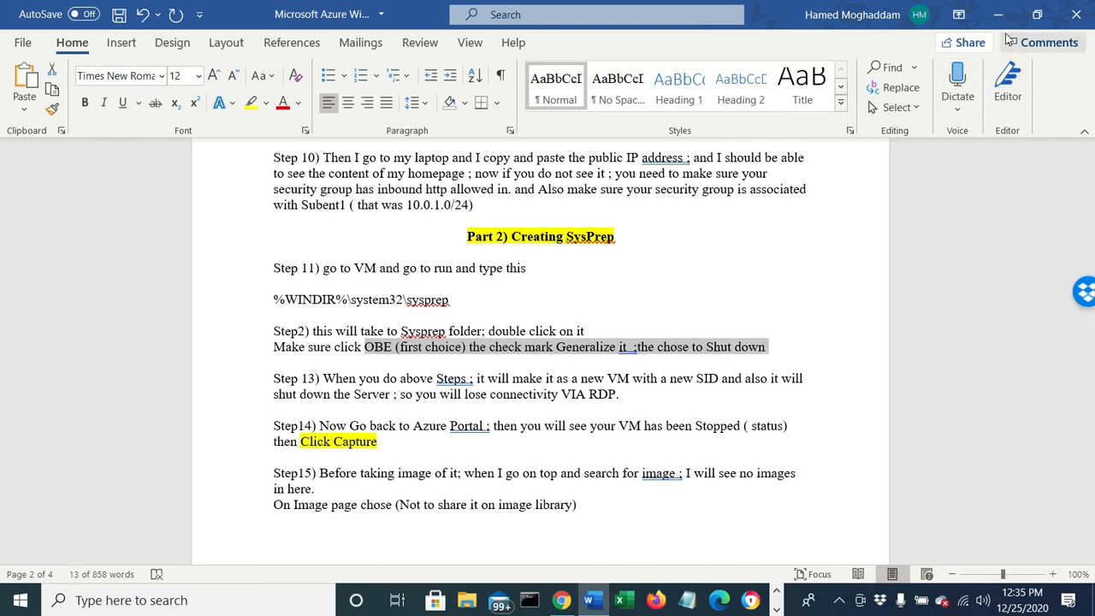
pyautogui.moveTo(325, 380); pyautogui.dragTo(795, 375)
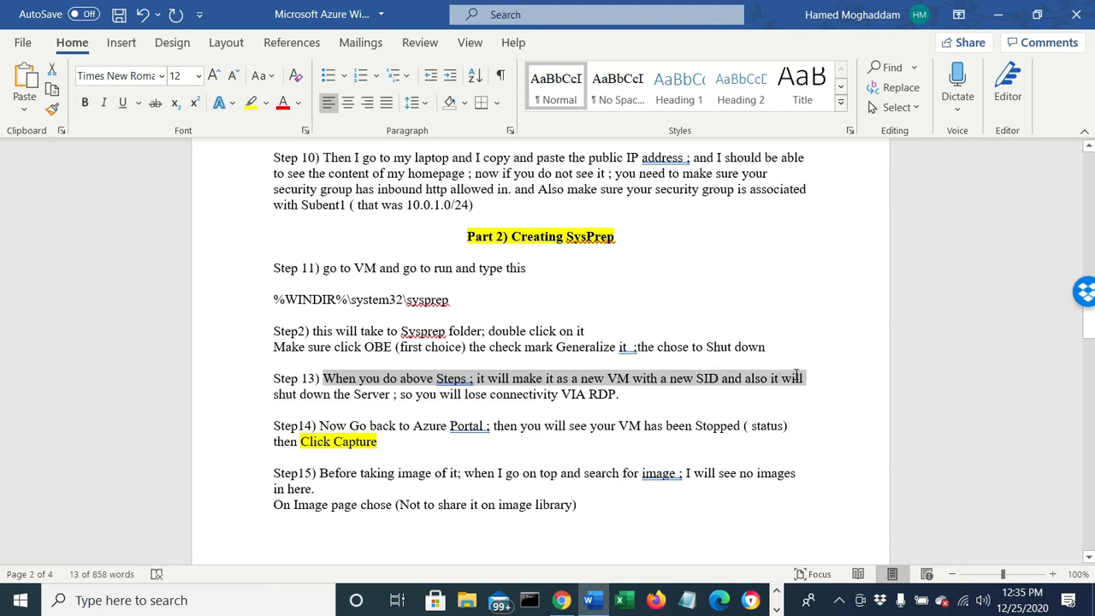
# - Return to the remote desktop session of VAWebserver1 and run Sysprep with the chosen settings
pyautogui.click(998, 14)
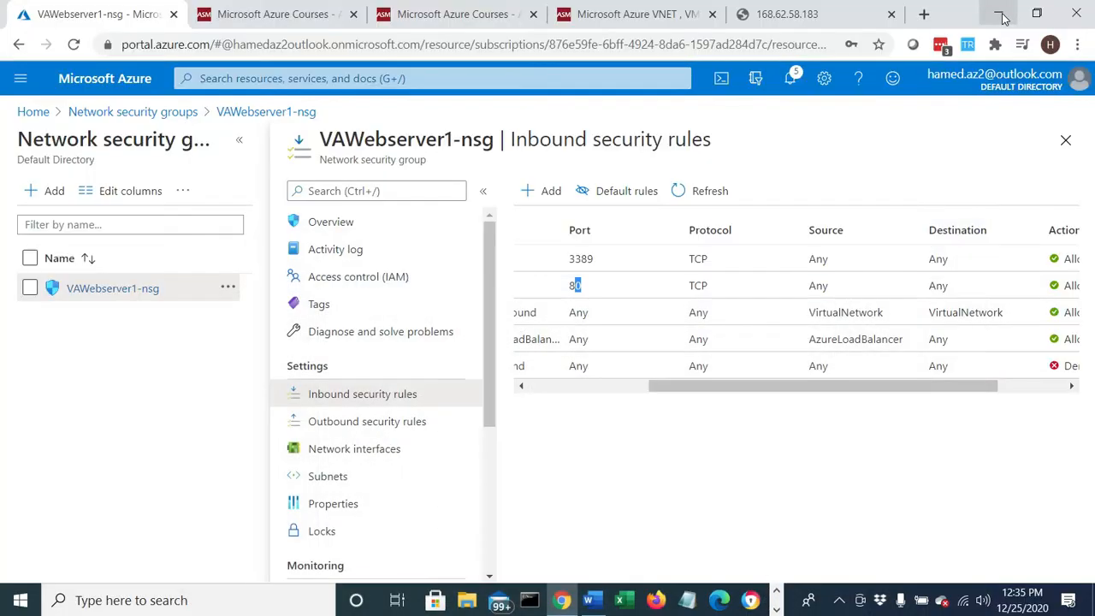
pyautogui.click(775, 589)
pyautogui.click(525, 603)
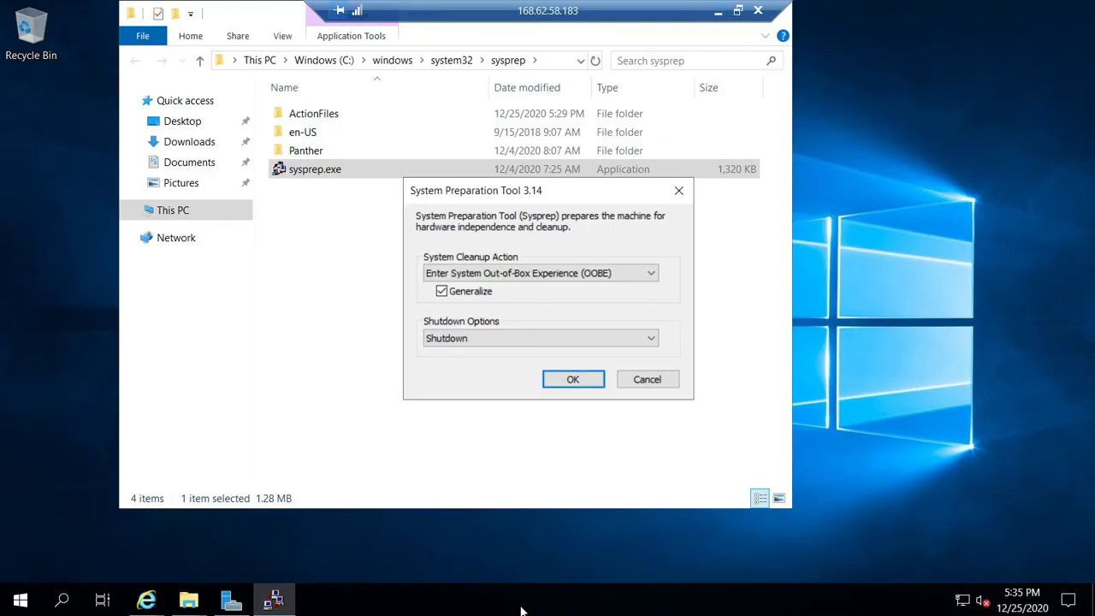
pyautogui.click(577, 385)
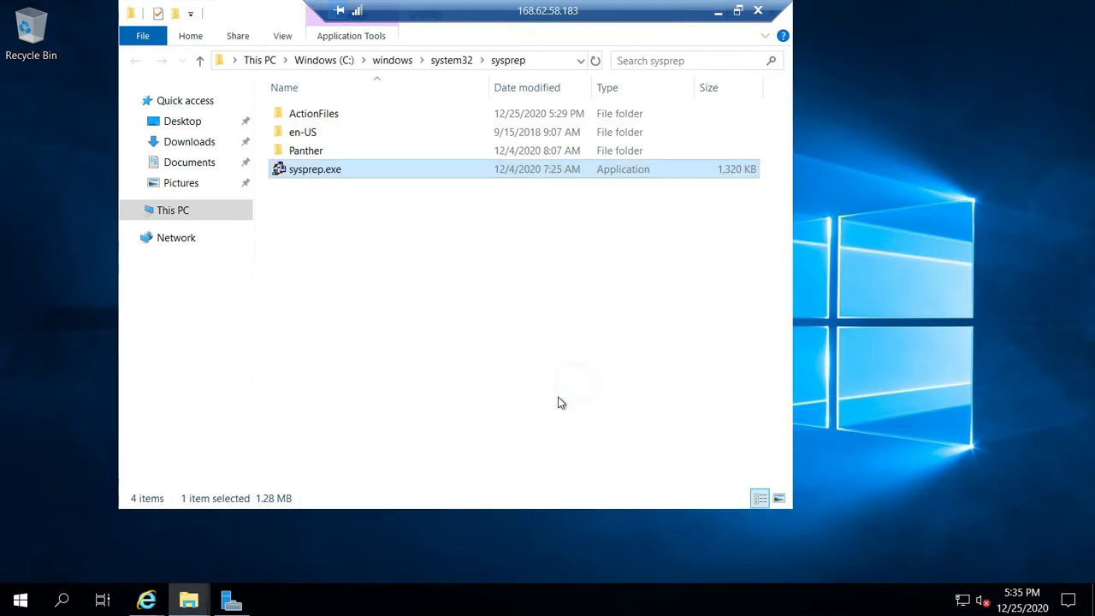
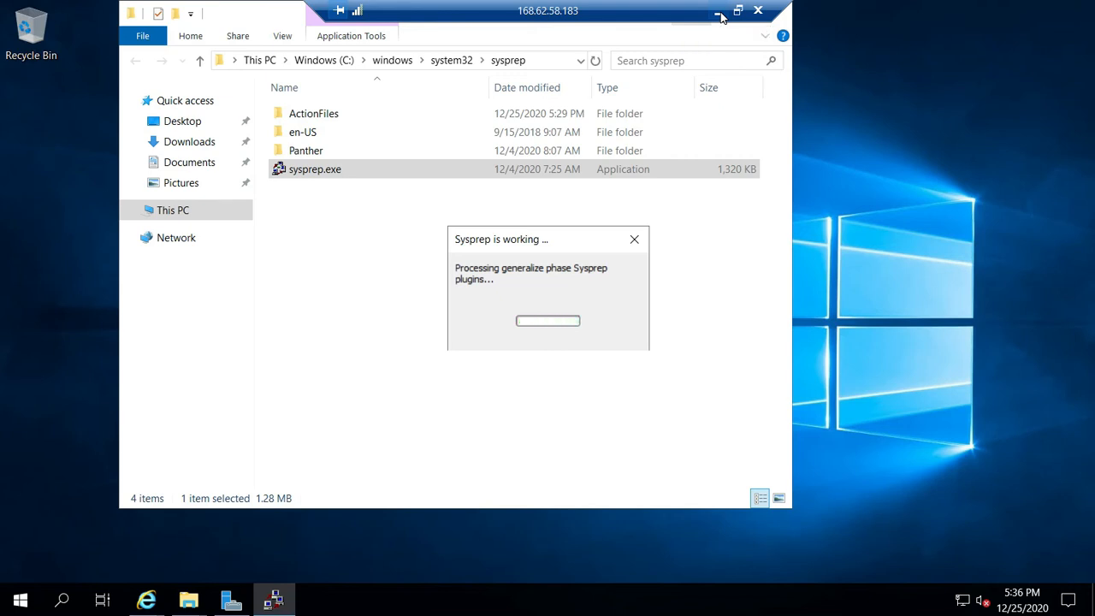
# - Switch to the Word lab document and review the Step 13 note on losing RDP connectivity and the Step 14 instructions
pyautogui.click(720, 16)
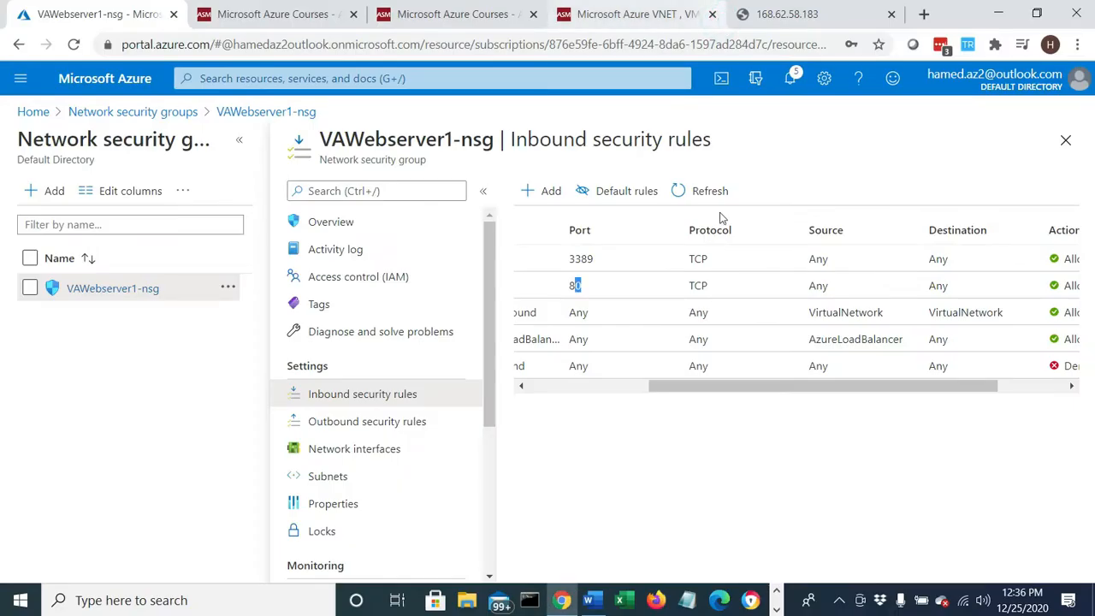
pyautogui.click(590, 601)
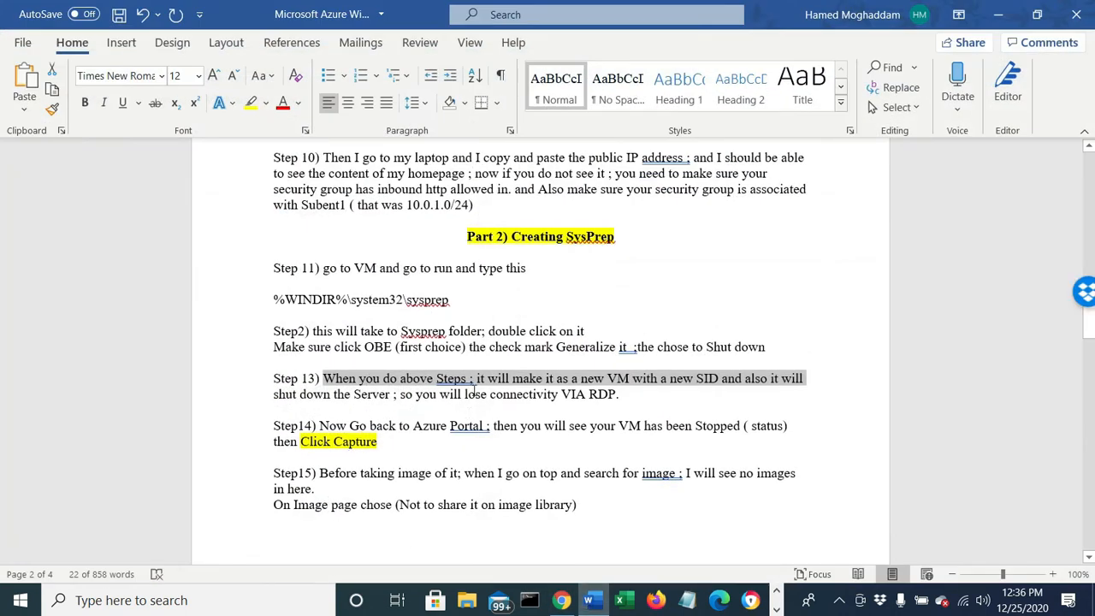
pyautogui.moveTo(466, 394); pyautogui.dragTo(621, 394)
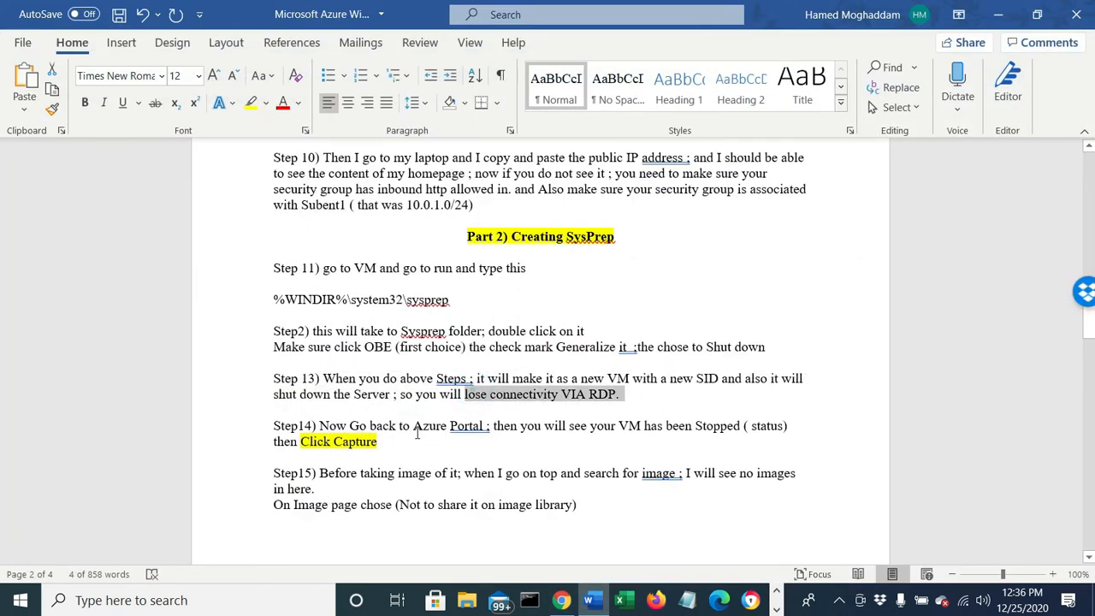
pyautogui.moveTo(413, 426); pyautogui.dragTo(805, 432)
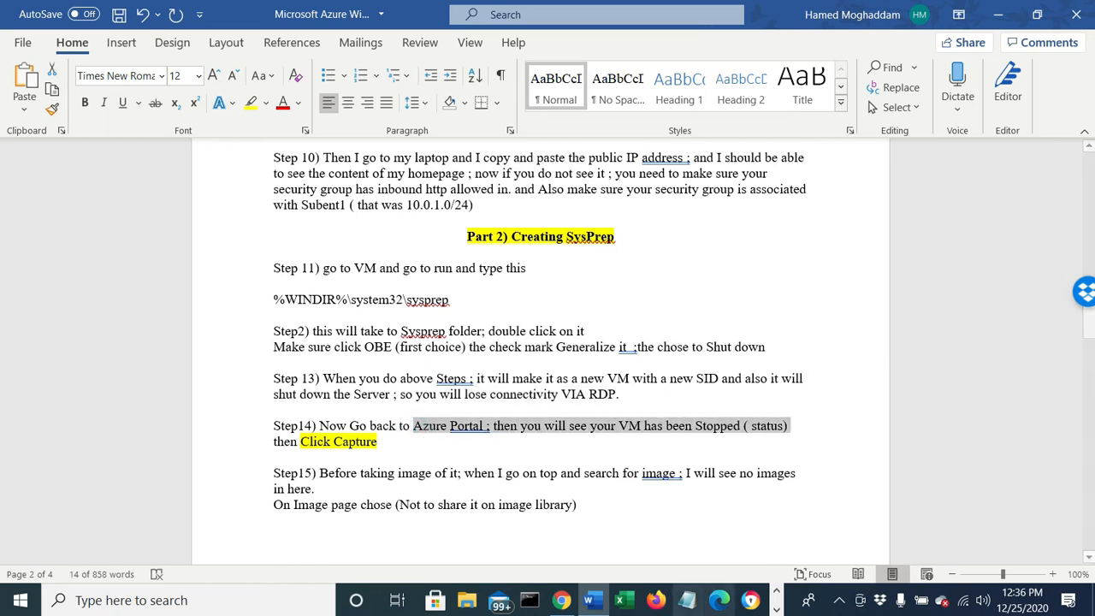
# - Return to the VAWebserver1 remote desktop session and dismiss the session-ended message
pyautogui.click(777, 610)
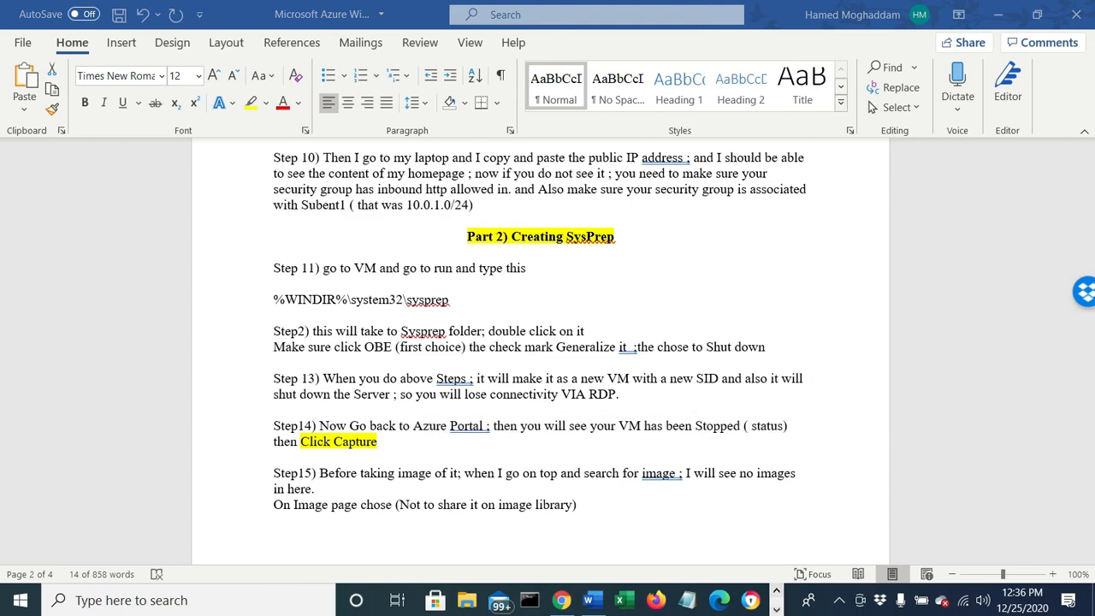
pyautogui.click(526, 602)
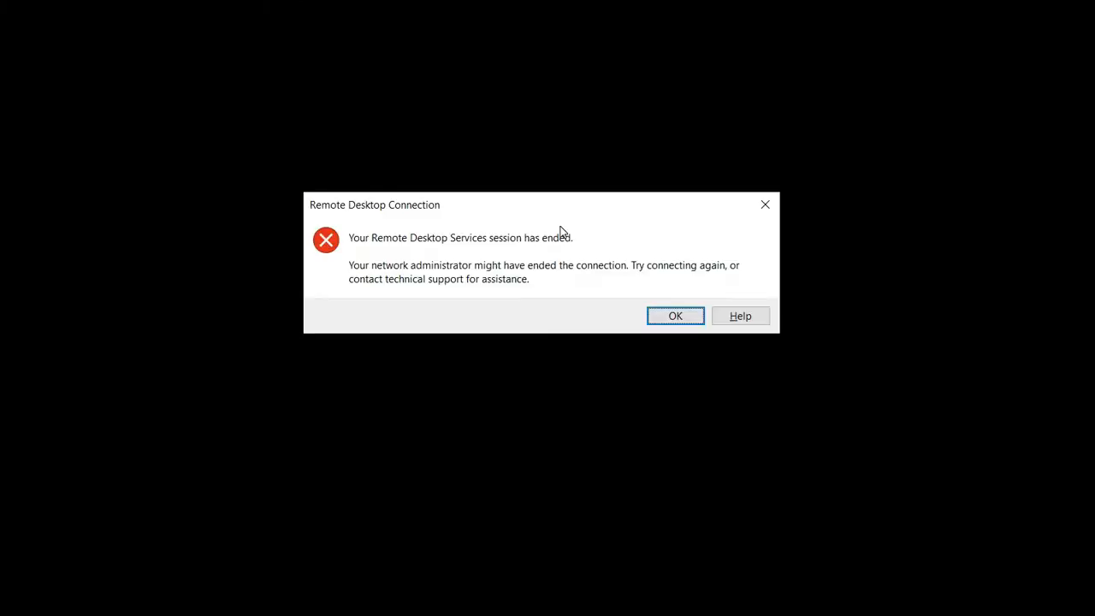
pyautogui.click(675, 317)
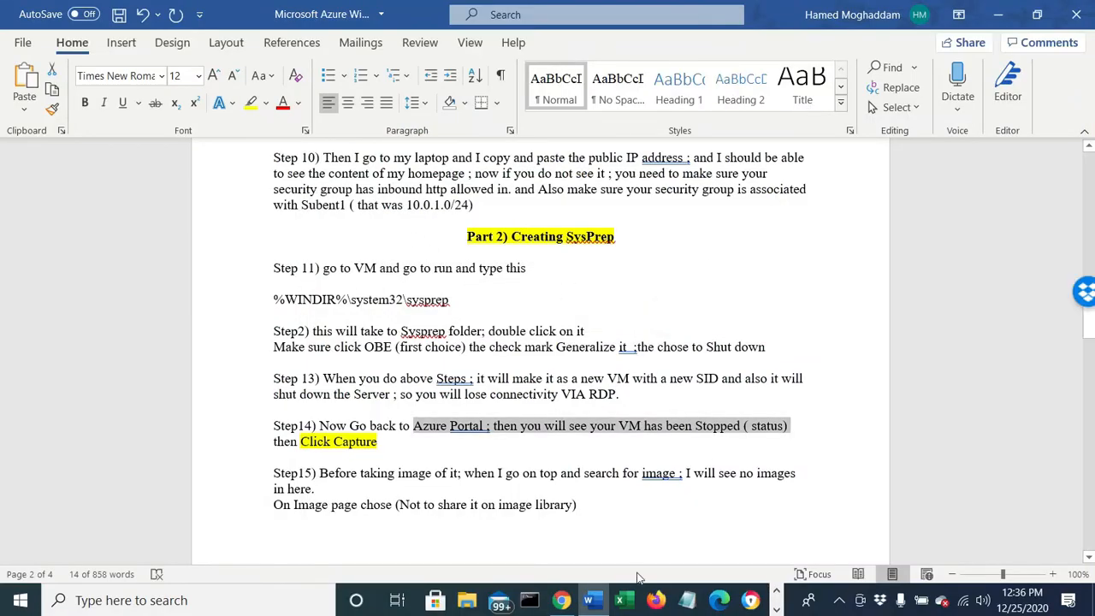
# - Switch to the Azure portal in Chrome, open the VAWebserver1 overview from Virtual machines, and check the VM's status
pyautogui.click(561, 602)
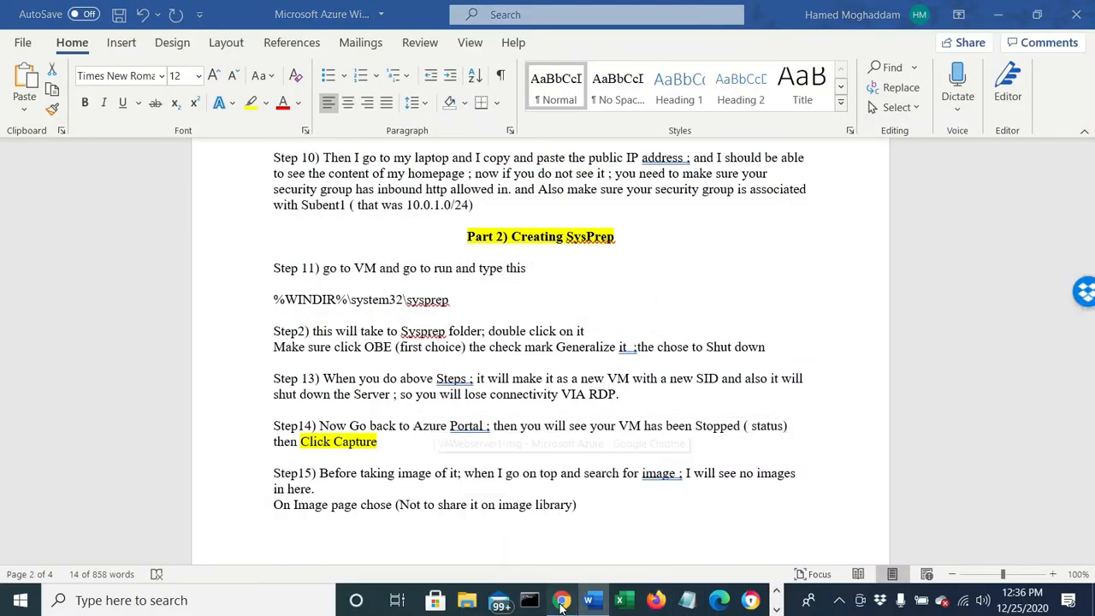
pyautogui.click(37, 112)
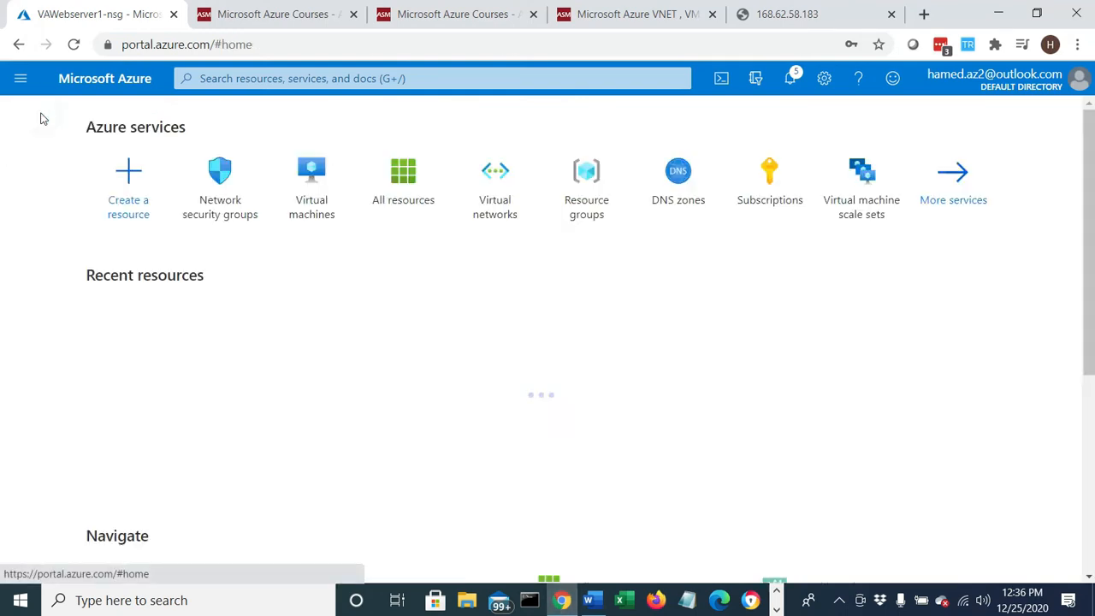
pyautogui.click(325, 202)
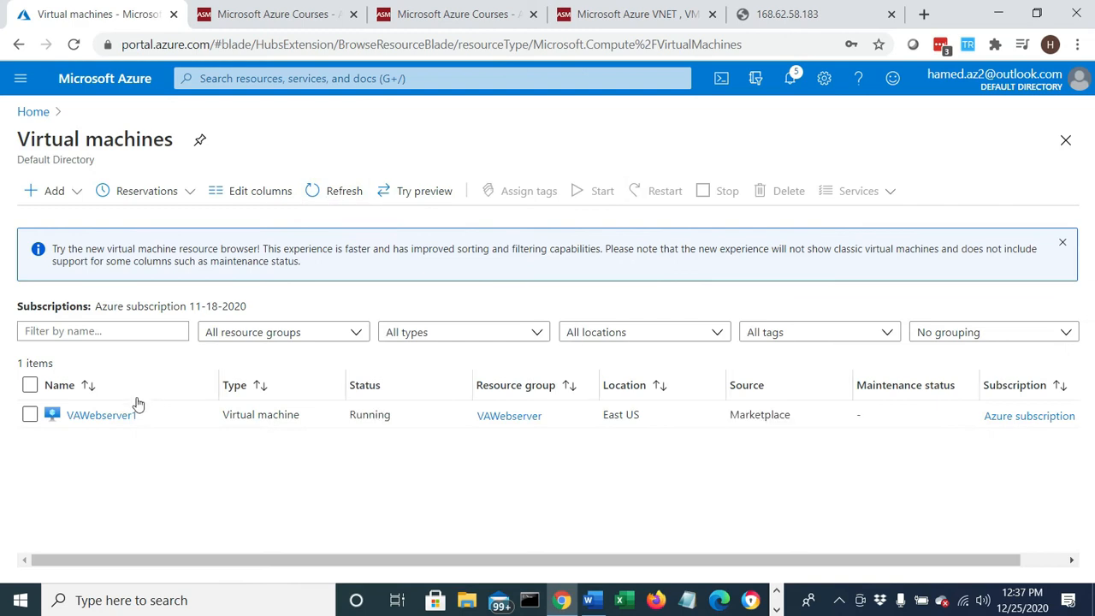
pyautogui.click(111, 416)
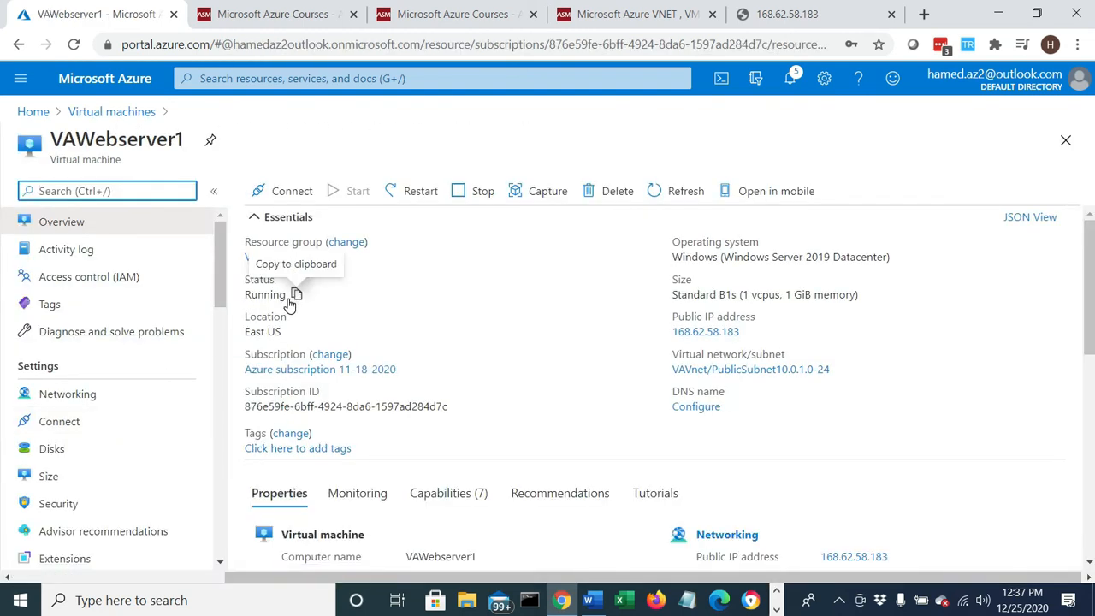
pyautogui.moveTo(281, 296); pyautogui.dragTo(241, 292)
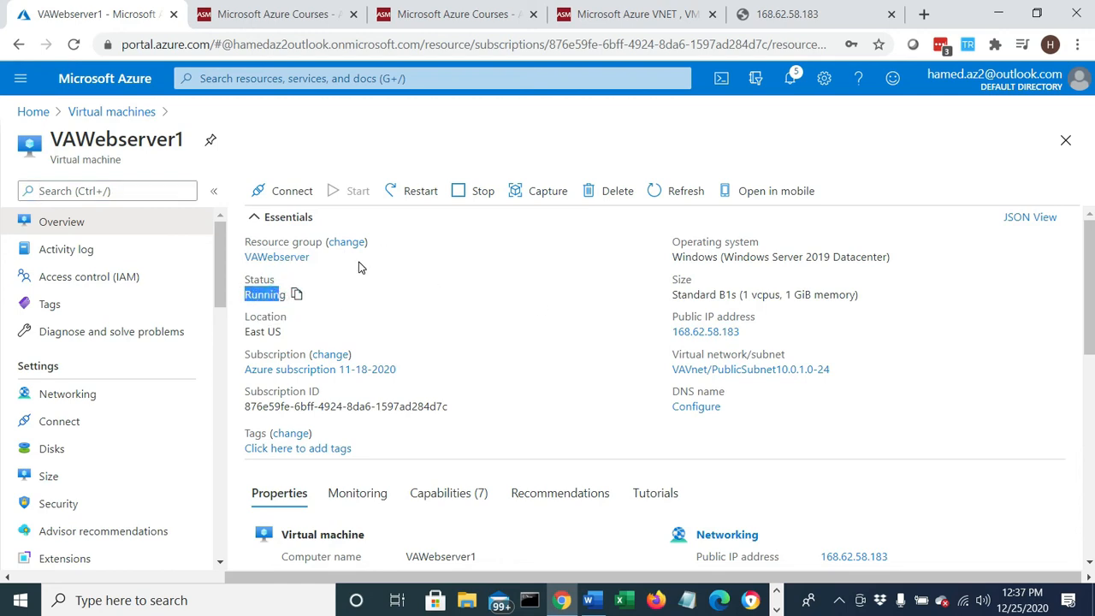
# - Refresh the VAWebserver1 overview repeatedly until its status updates, and check the new status
pyautogui.click(676, 193)
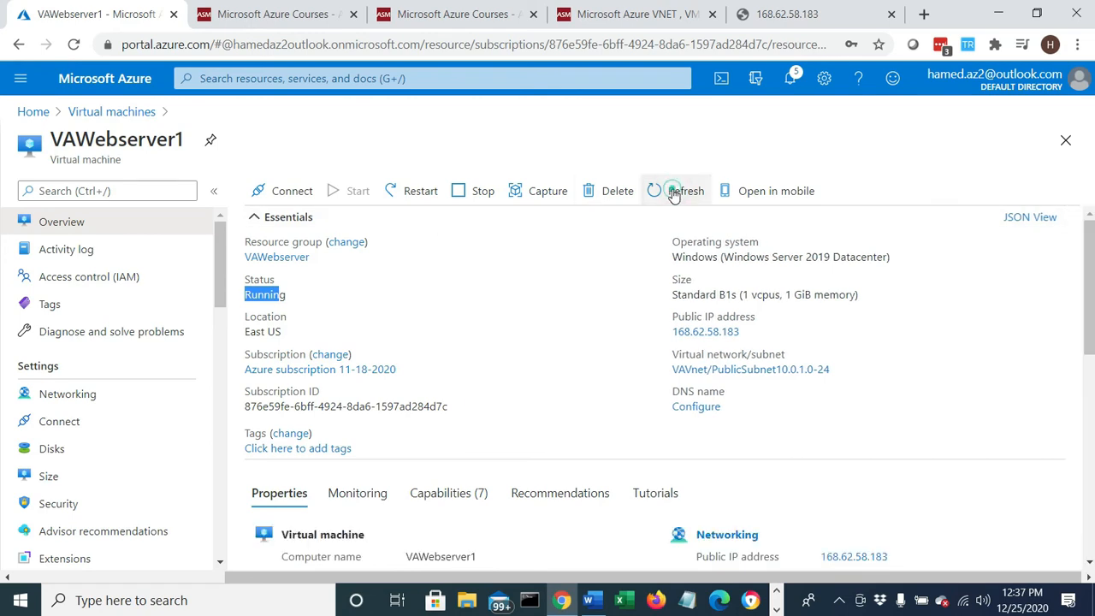
pyautogui.click(656, 193)
pyautogui.click(655, 193)
pyautogui.click(656, 193)
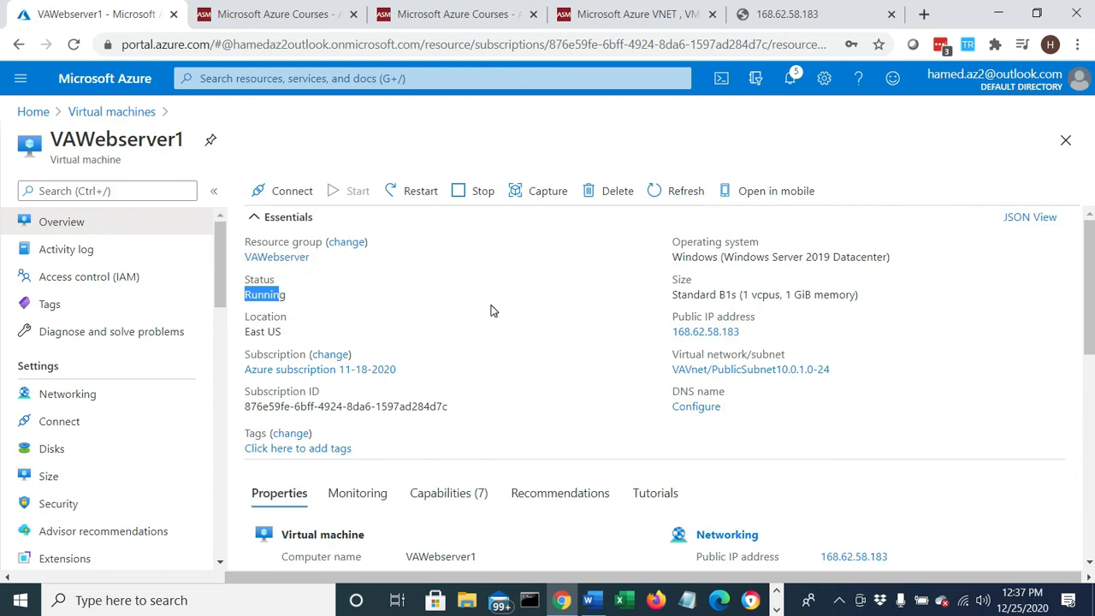
pyautogui.click(677, 198)
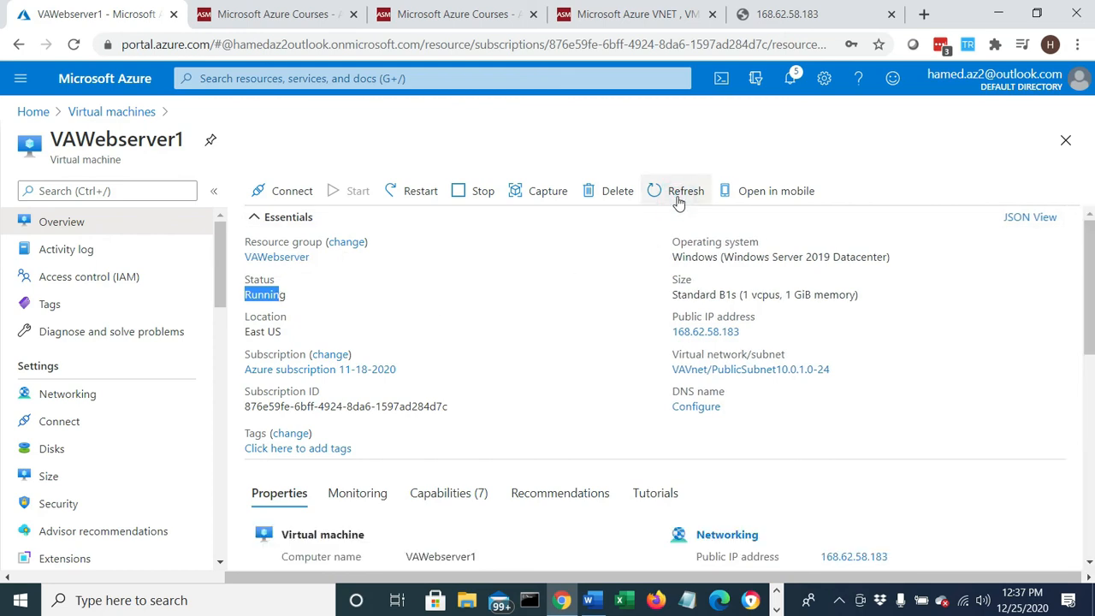
pyautogui.click(678, 197)
pyautogui.click(678, 196)
pyautogui.click(678, 197)
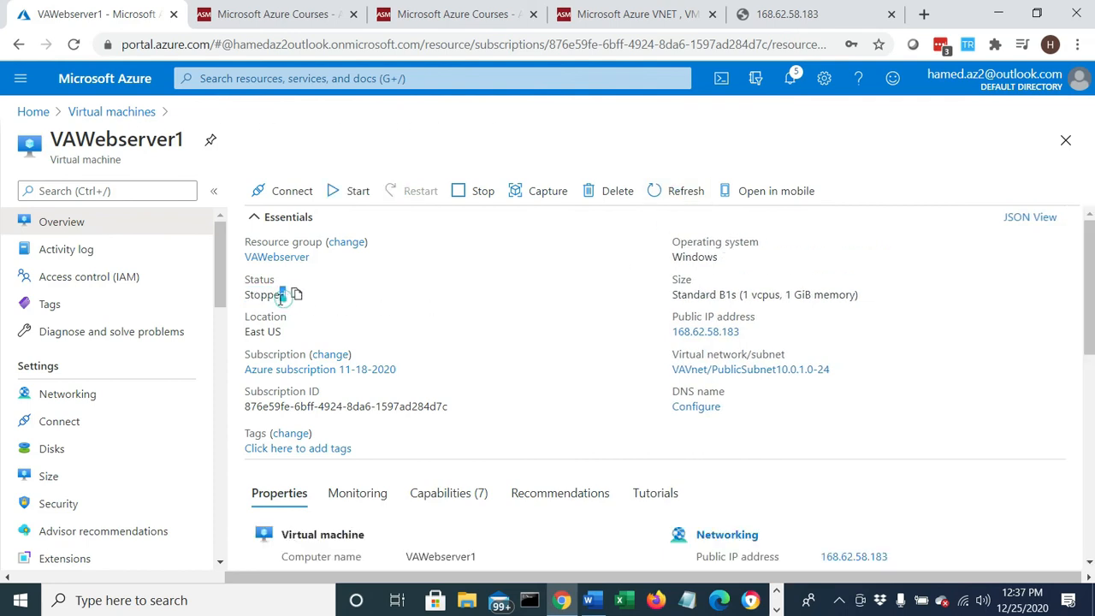
pyautogui.moveTo(287, 294); pyautogui.dragTo(243, 284)
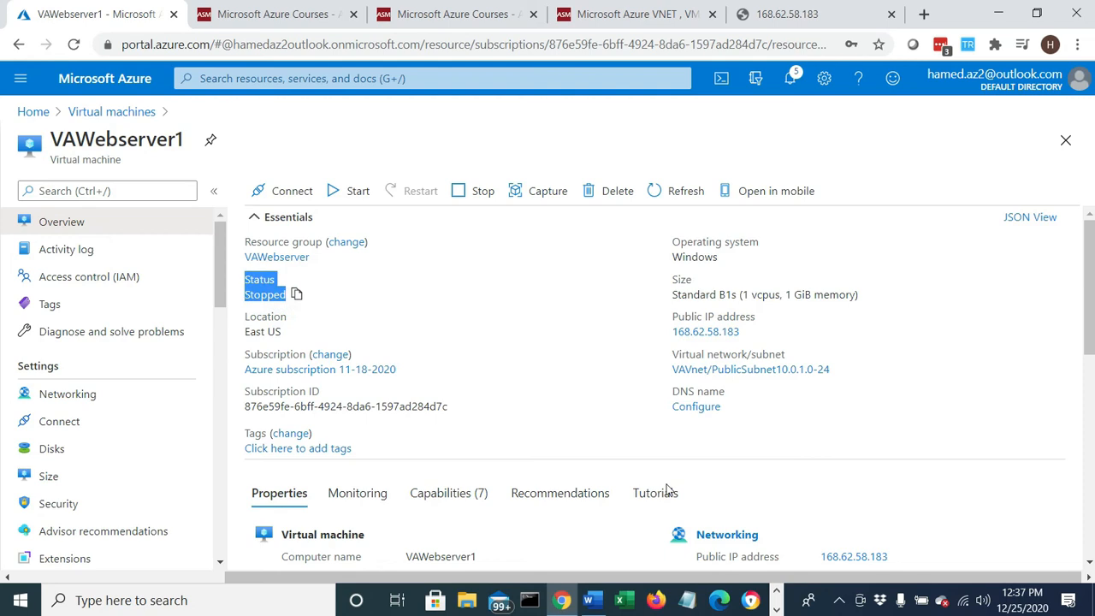
# - Switch to the Word lab document, review the capture instruction in Step 14 and the image search in Step 15, and minimize it
pyautogui.click(604, 599)
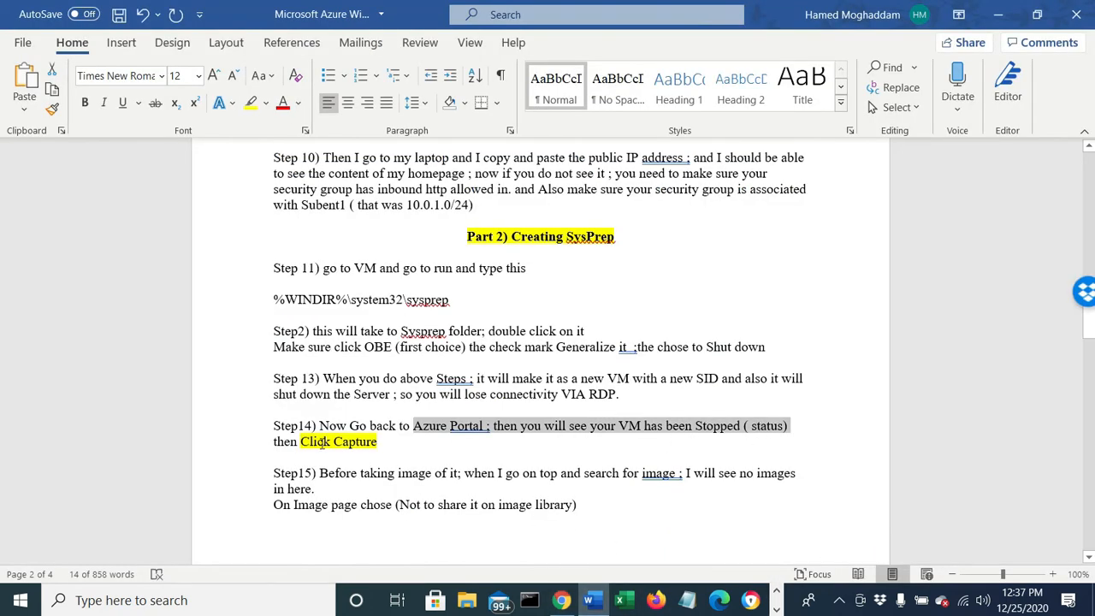
pyautogui.moveTo(291, 441); pyautogui.dragTo(361, 442)
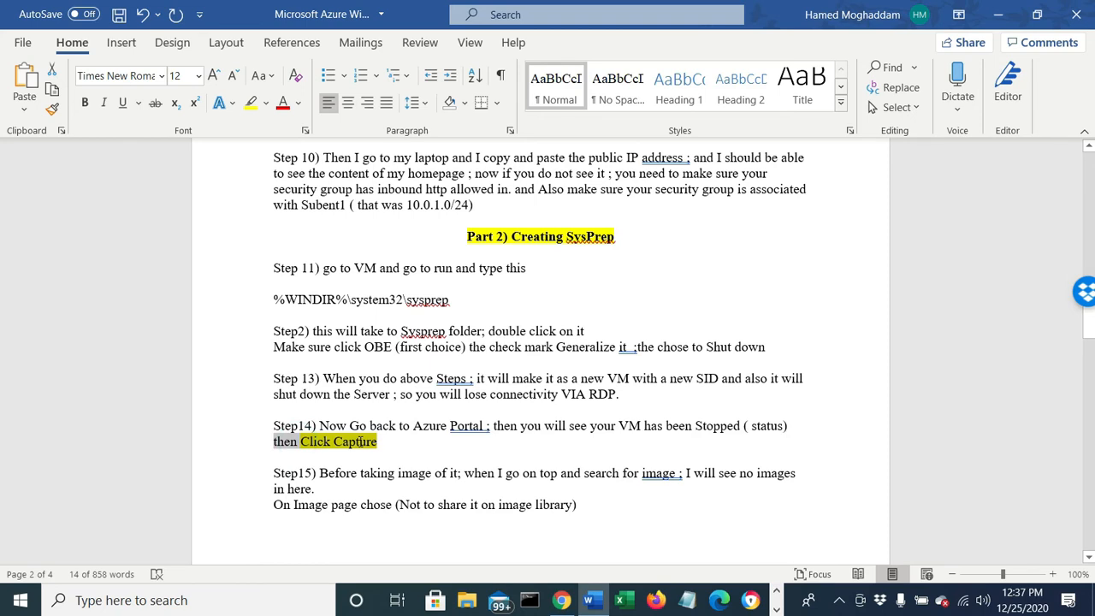
pyautogui.moveTo(351, 479); pyautogui.dragTo(814, 471)
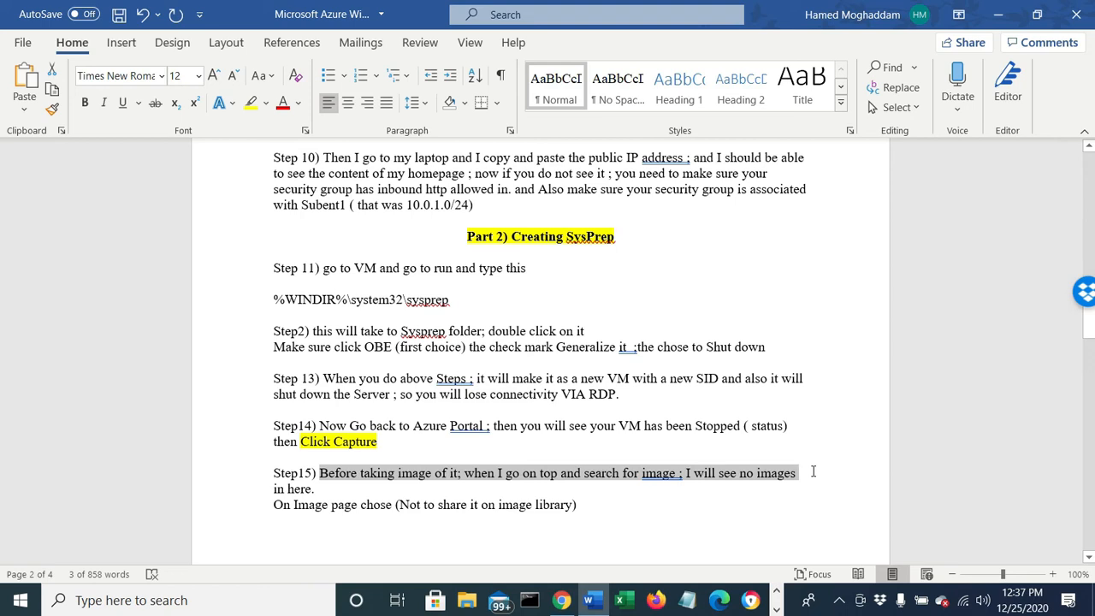
pyautogui.click(1001, 17)
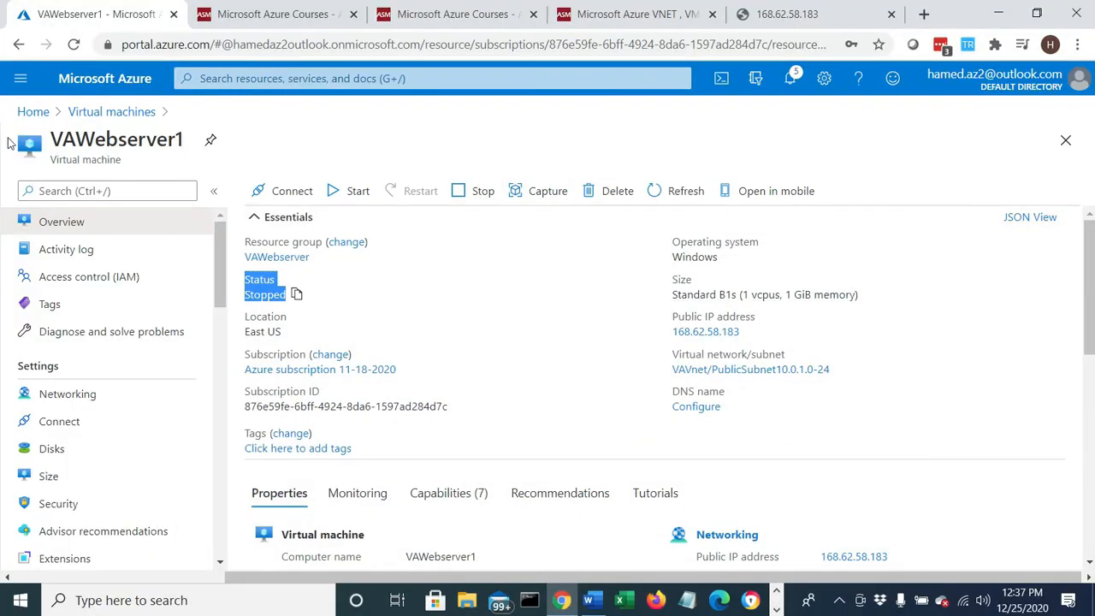
# - Search the Azure portal for "image" from Home, open the Images service, and check its list for existing images
pyautogui.click(37, 118)
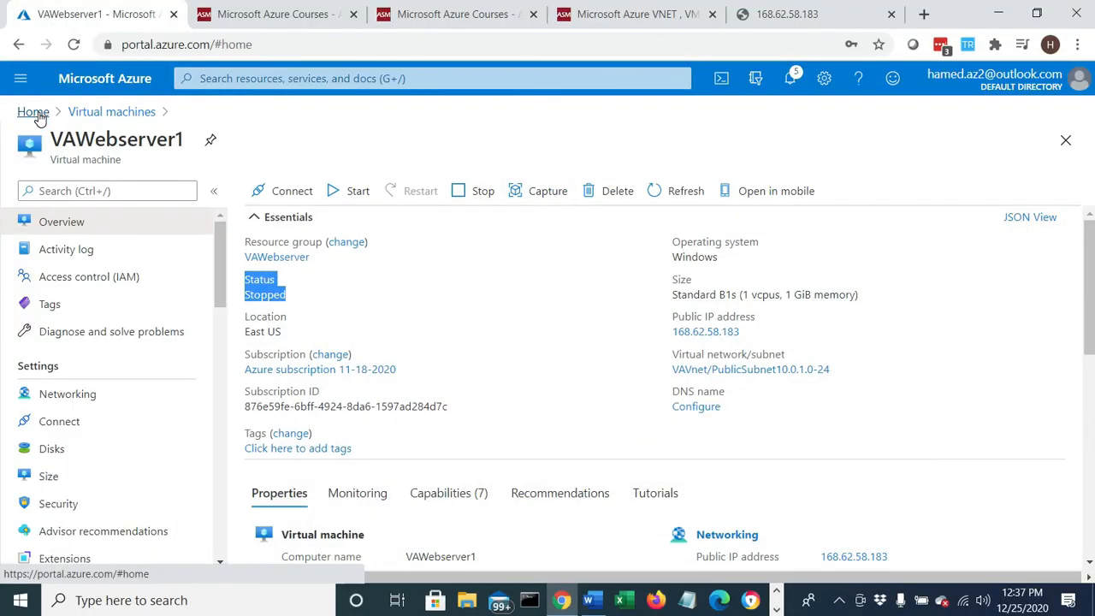
pyautogui.click(218, 79)
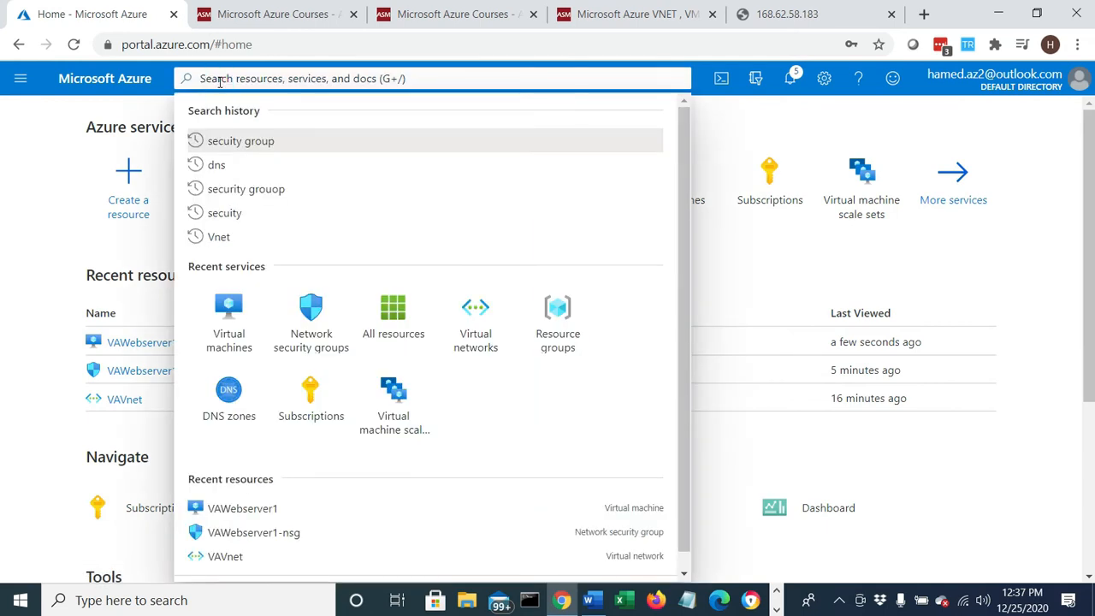
pyautogui.write('image')
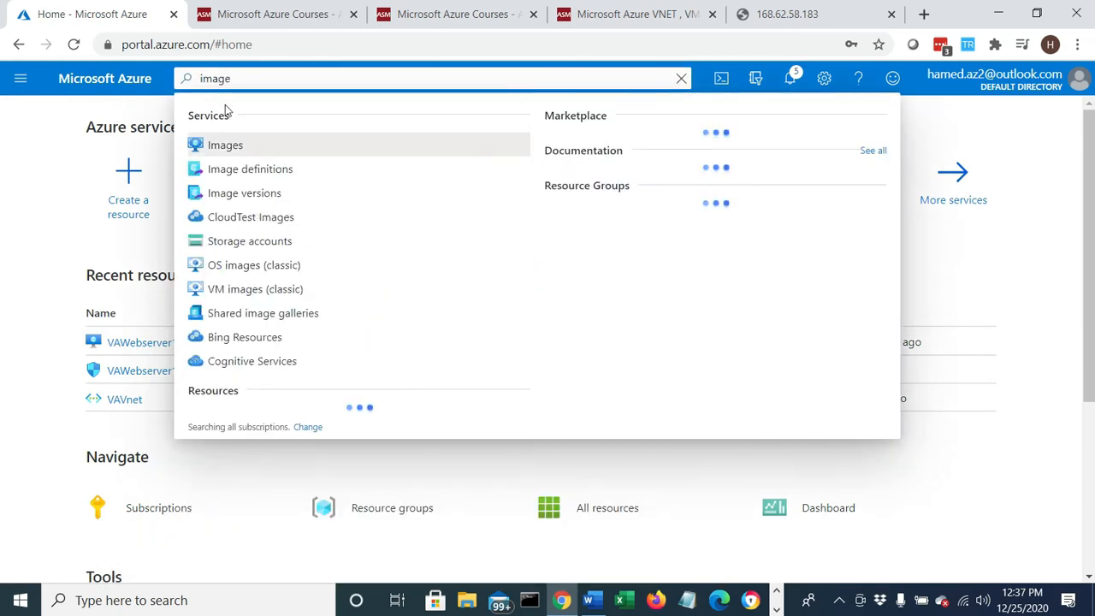
pyautogui.click(225, 144)
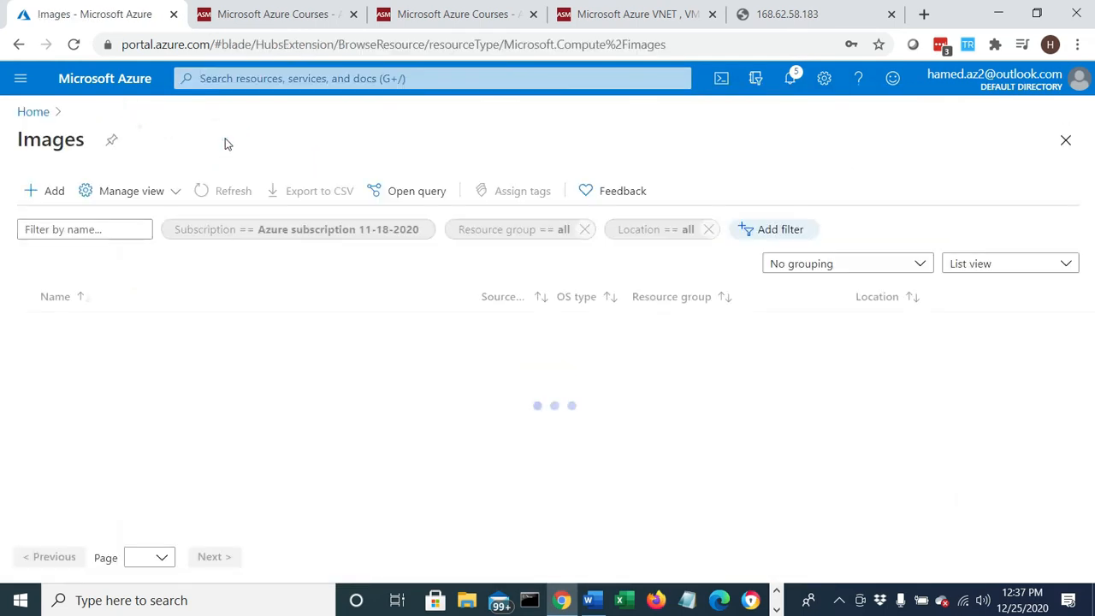
pyautogui.moveTo(51, 326); pyautogui.dragTo(283, 403)
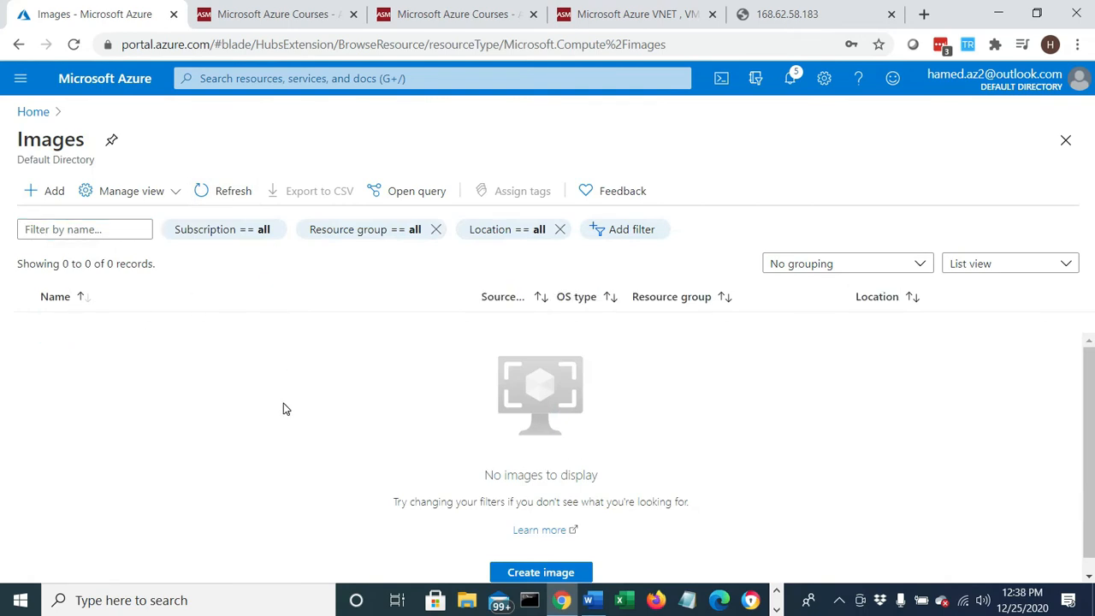
# - Start a Capture of the VAWebserver1 virtual machine and set Share image to Shared image gallery to "No, capture only a managed image."
pyautogui.click(31, 111)
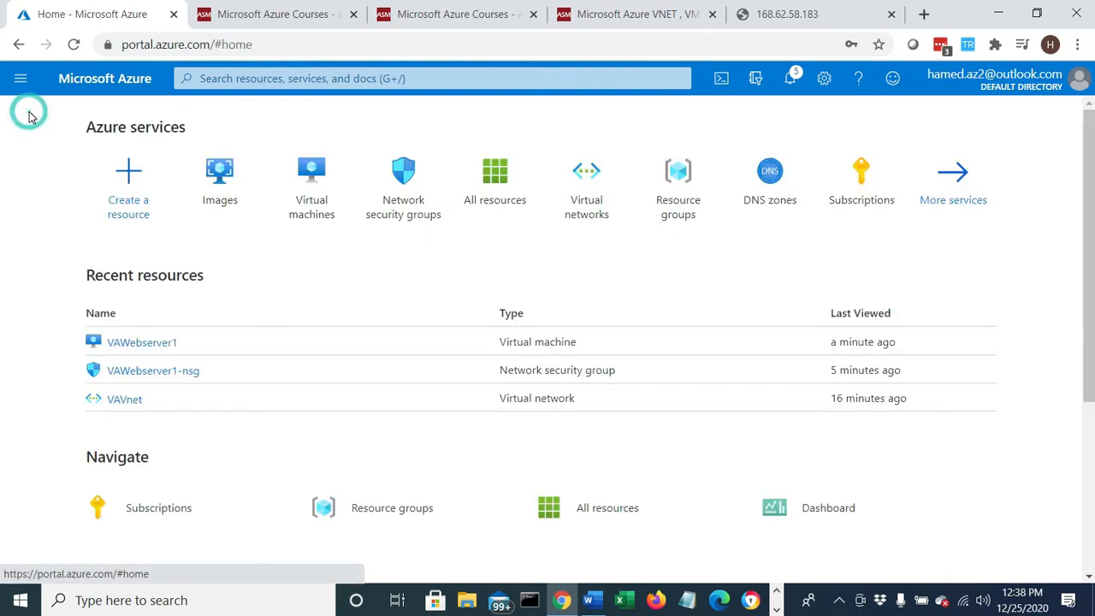
pyautogui.click(325, 188)
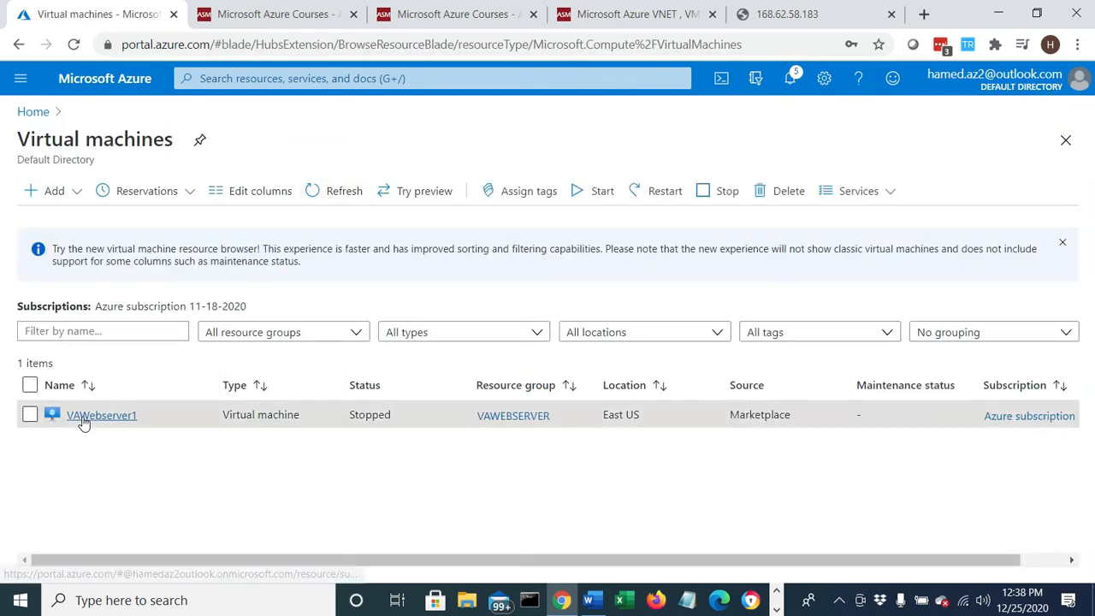
pyautogui.click(83, 415)
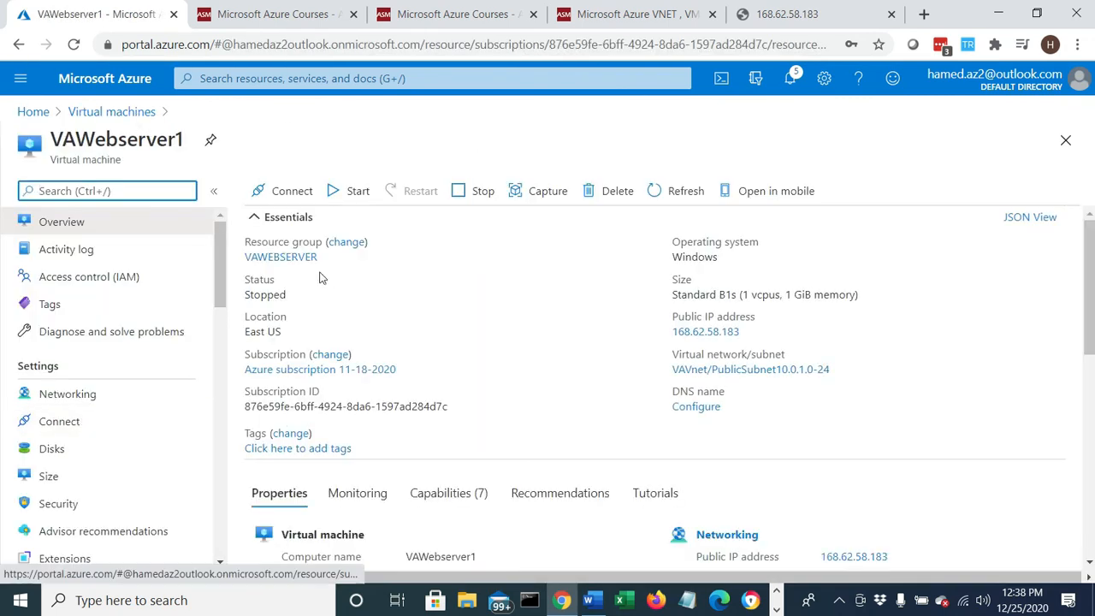
pyautogui.click(529, 199)
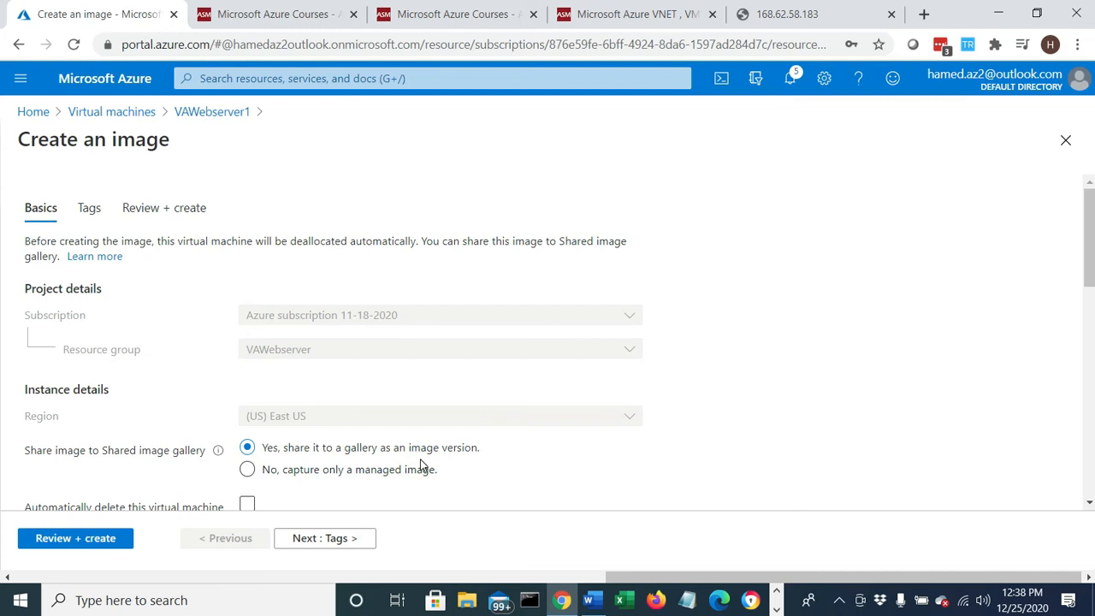
pyautogui.click(278, 471)
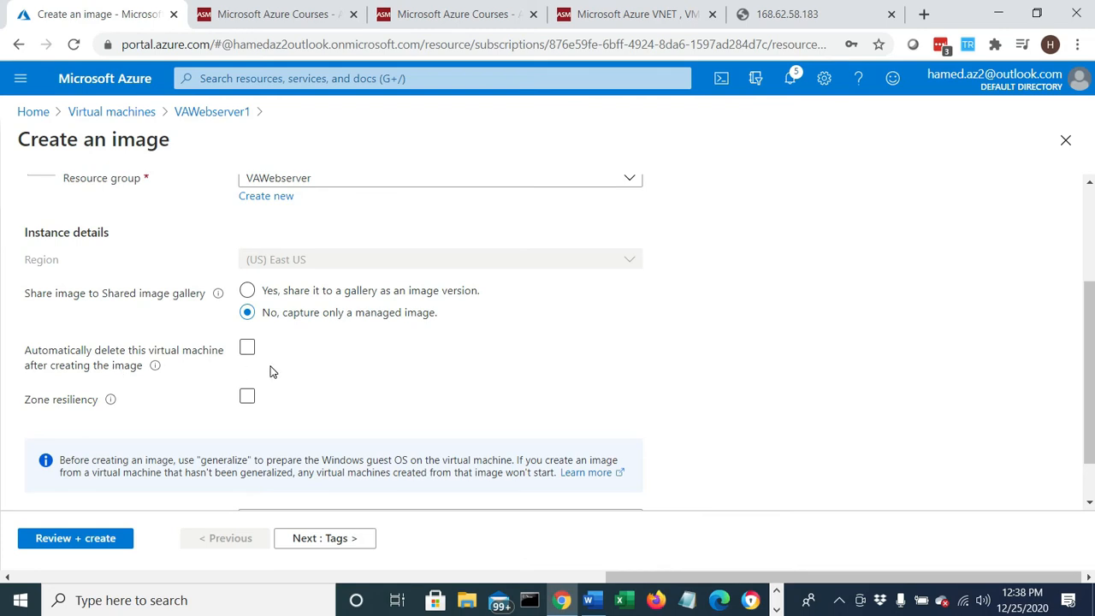
pyautogui.scroll(-1, 277, 371)
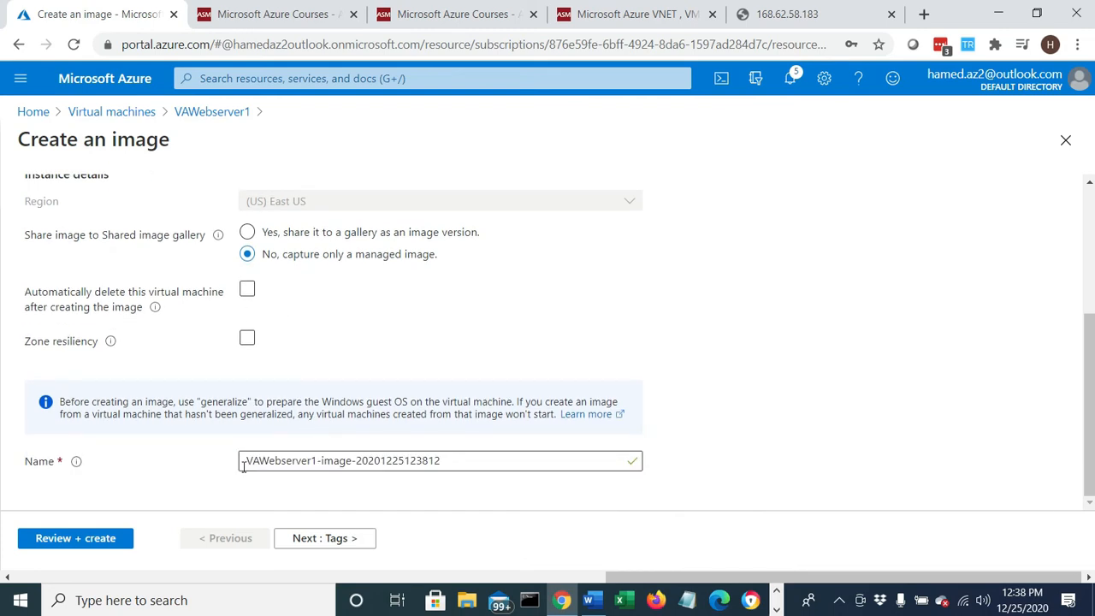
# - Replace the suggested image name with ImageVAWebserver1
pyautogui.click(461, 463)
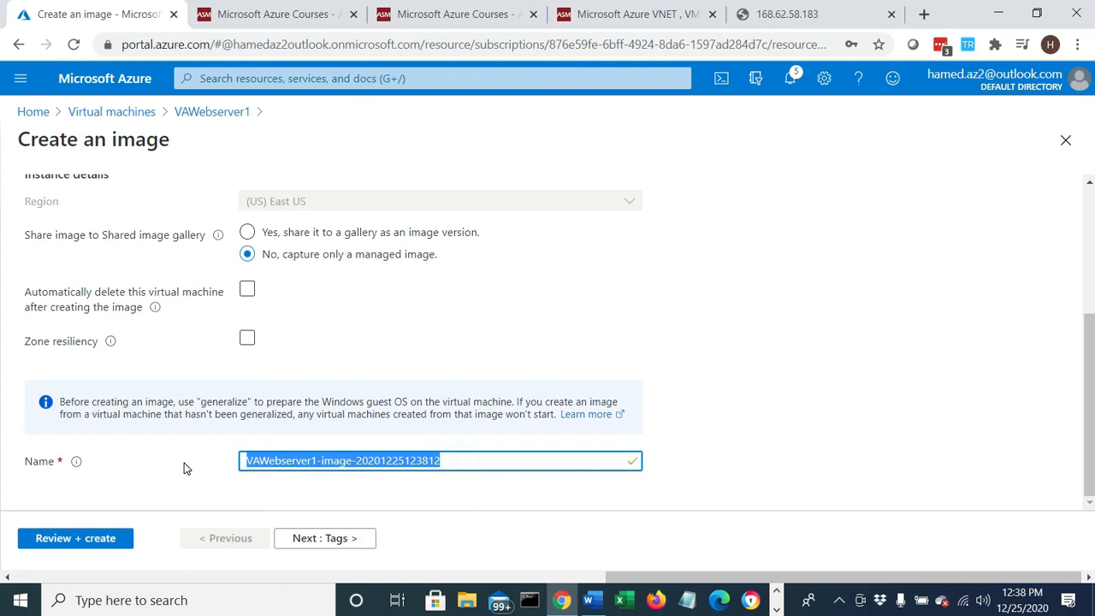
pyautogui.write('VA')
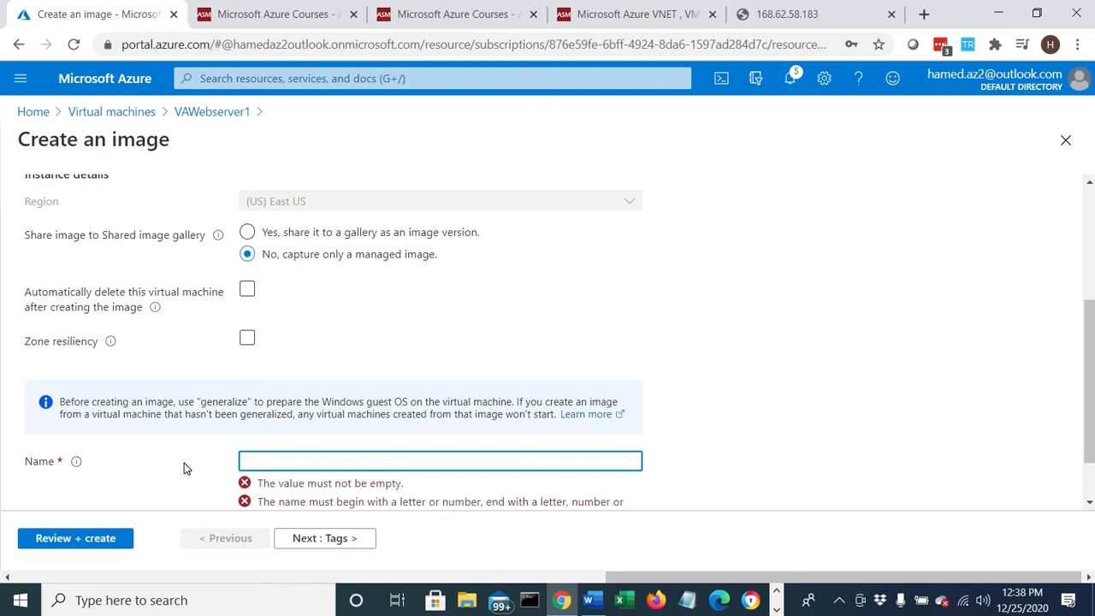
pyautogui.write('VA')
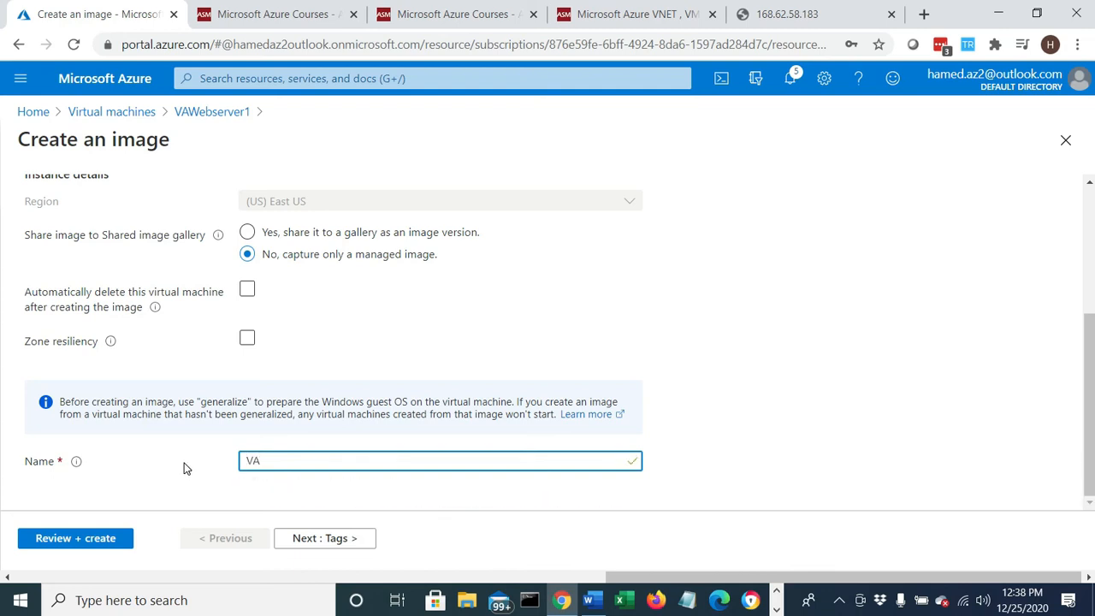
pyautogui.write('Webserver1iage')
pyautogui.write('Image')
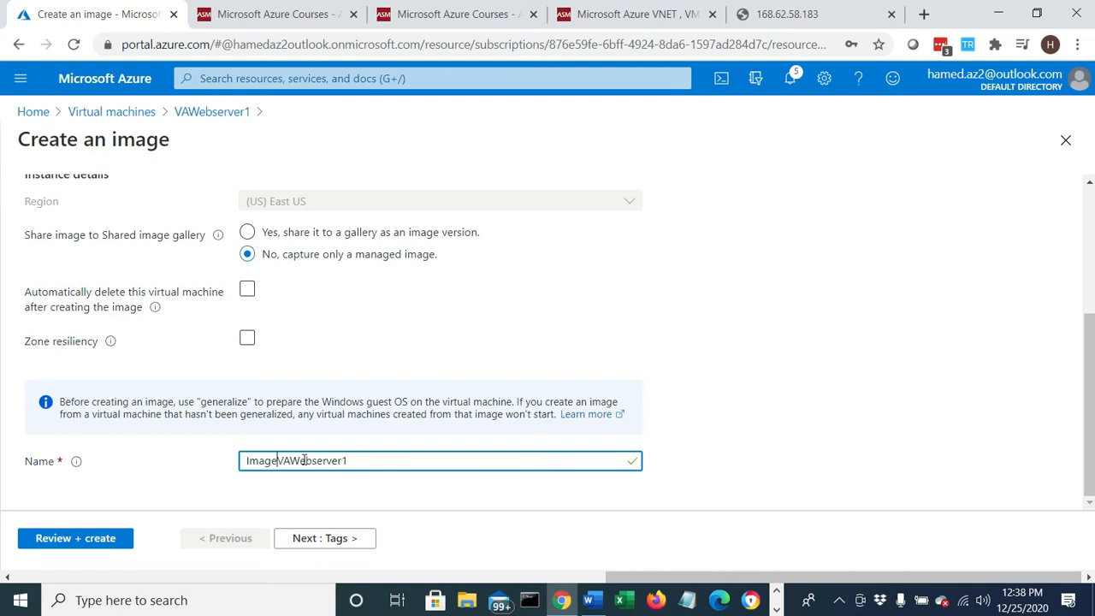
pyautogui.write('of')
# - Change the image name to ImageofVAWebserver1, leave the tags empty, and create the image
pyautogui.moveTo(379, 460); pyautogui.dragTo(232, 470)
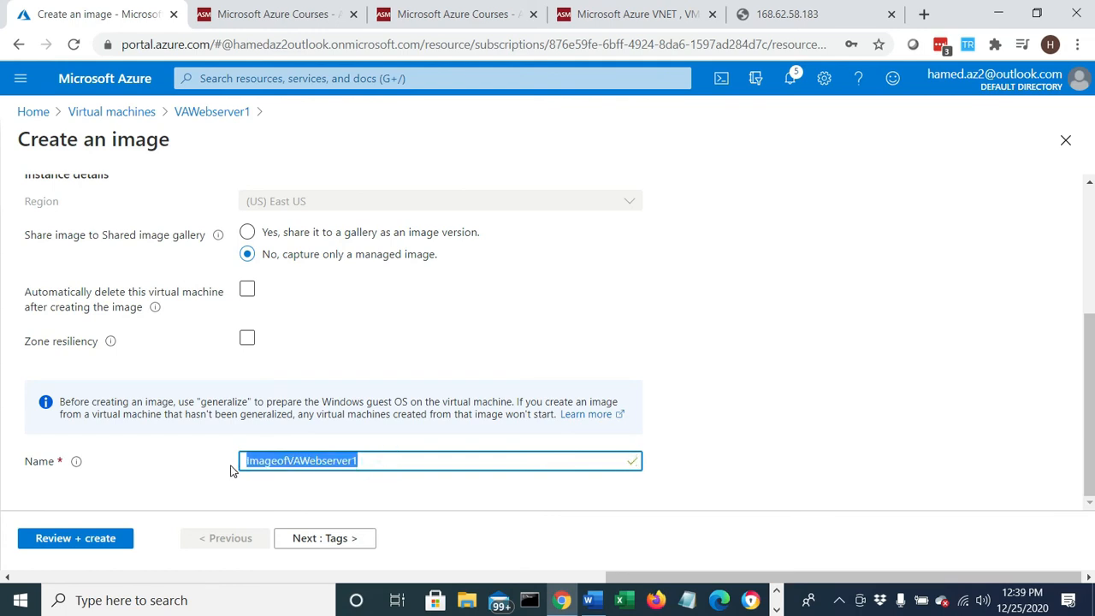
pyautogui.click(303, 541)
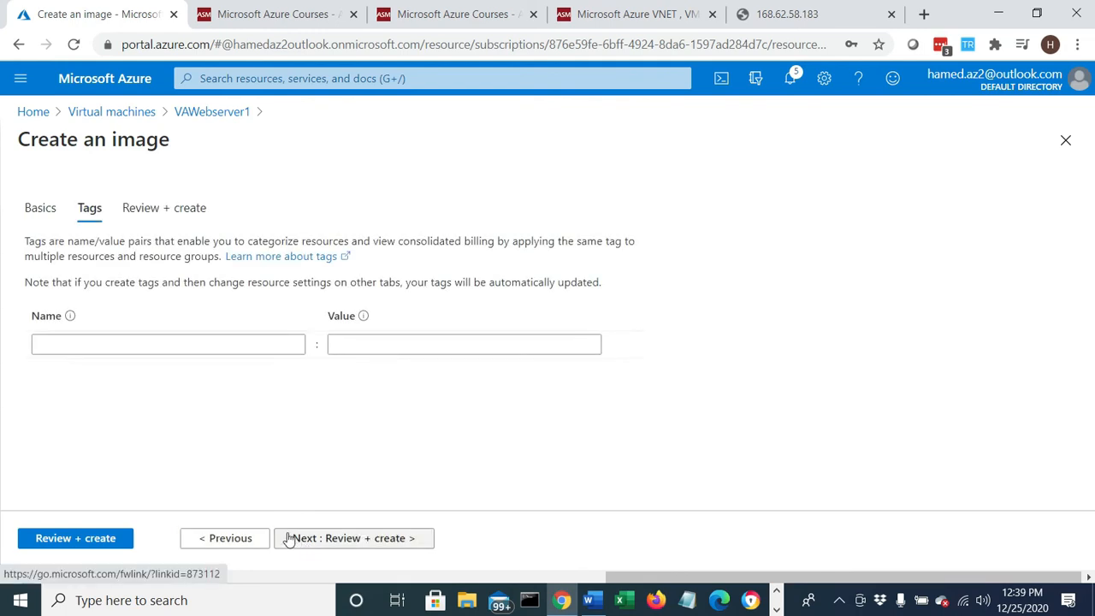
pyautogui.click(353, 543)
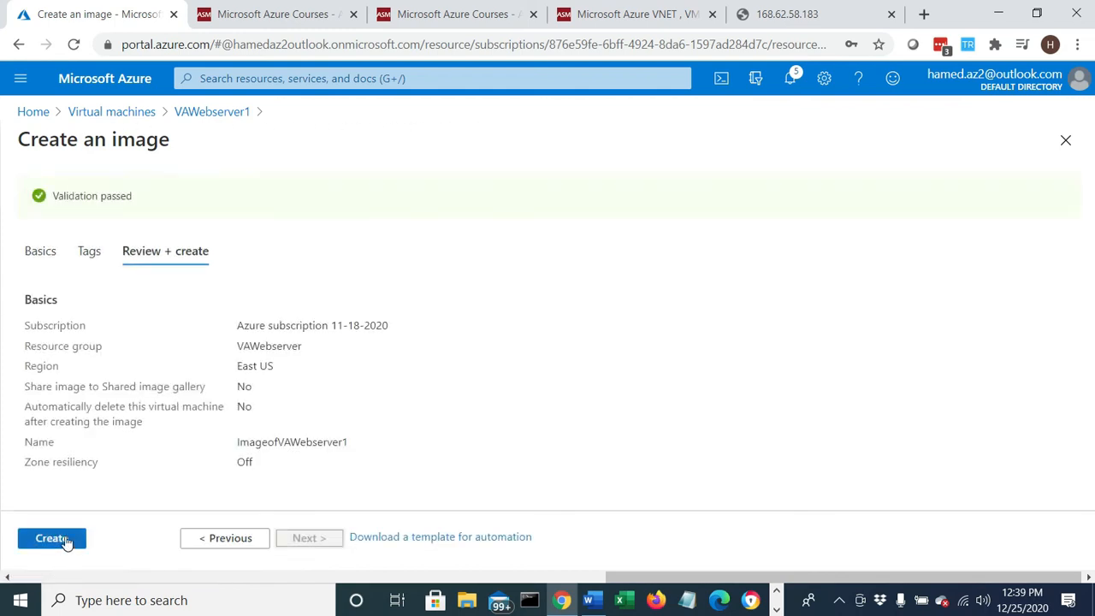
pyautogui.click(65, 539)
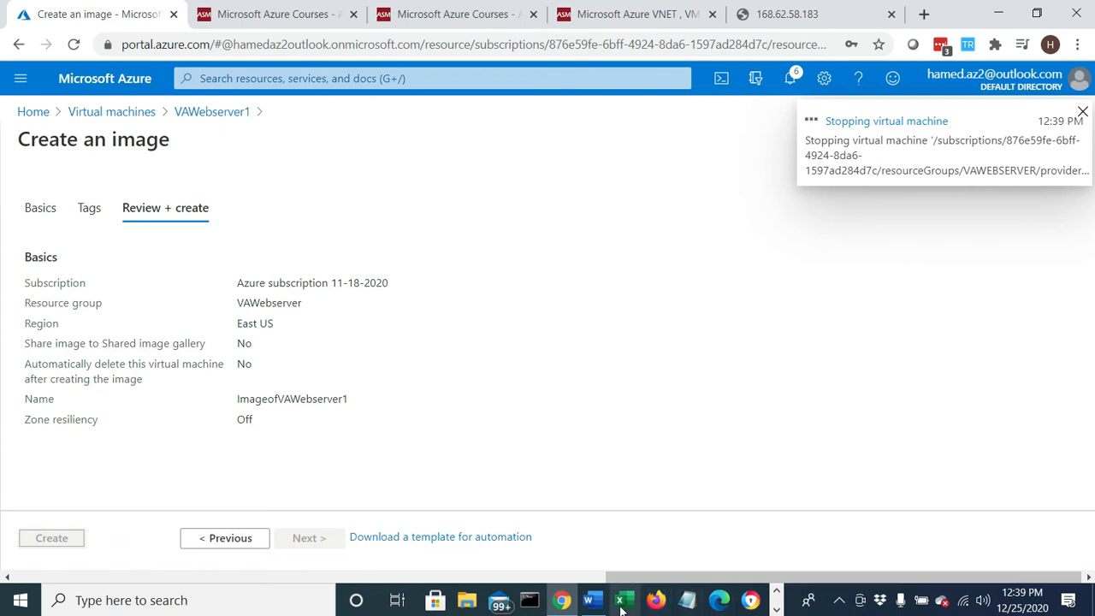
# - Switch to the Word lab document and review Steps 15 to 17 and the Part 3 heading on building a VM from the image
pyautogui.click(589, 600)
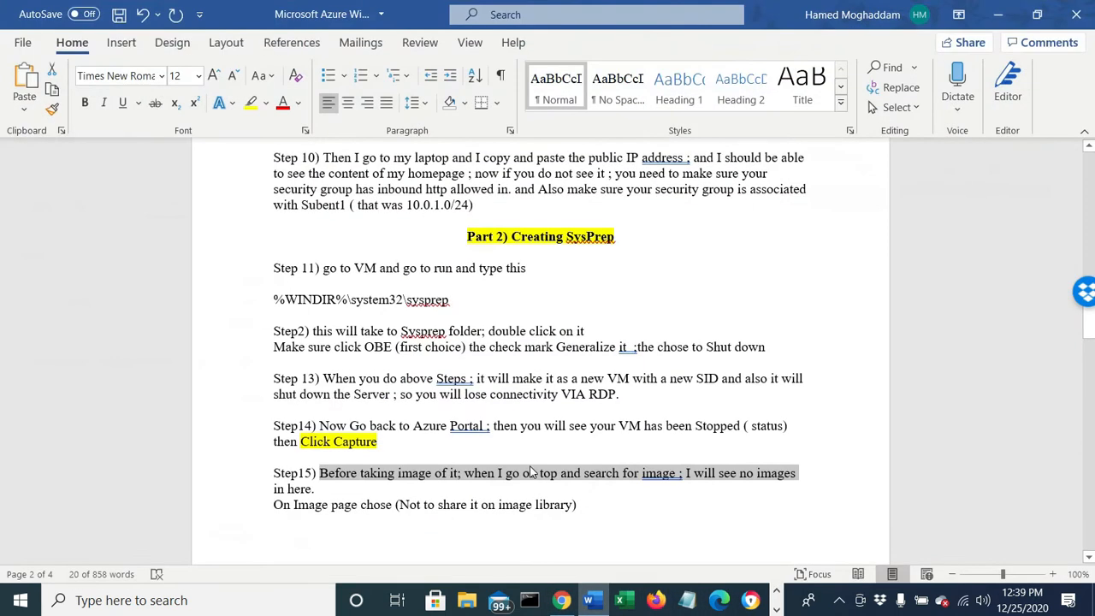
pyautogui.scroll(-1, 531, 466)
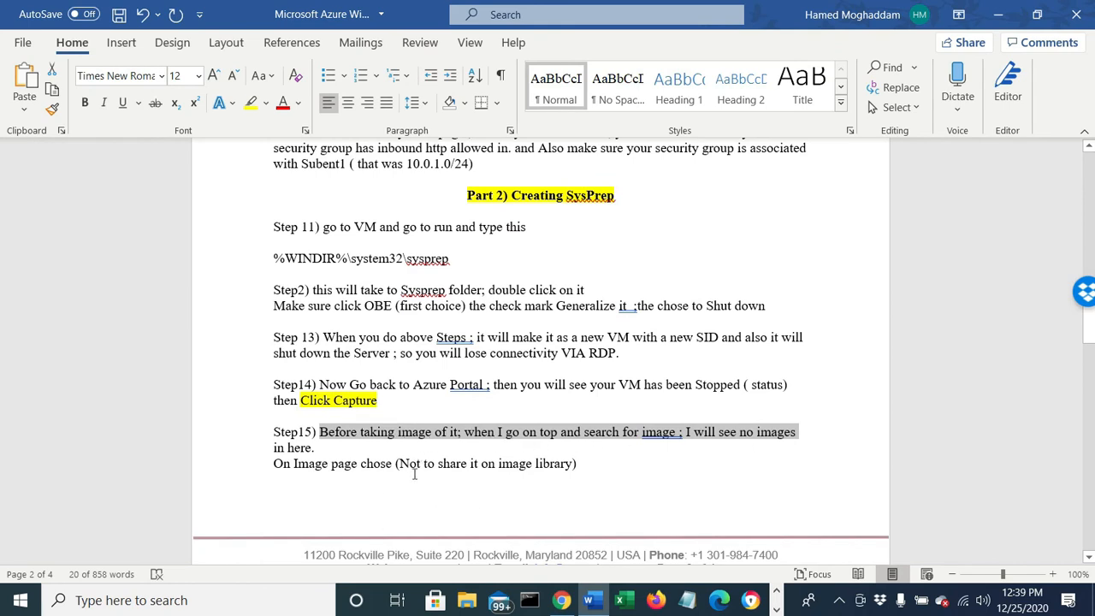
pyautogui.scroll(-8, 415, 479)
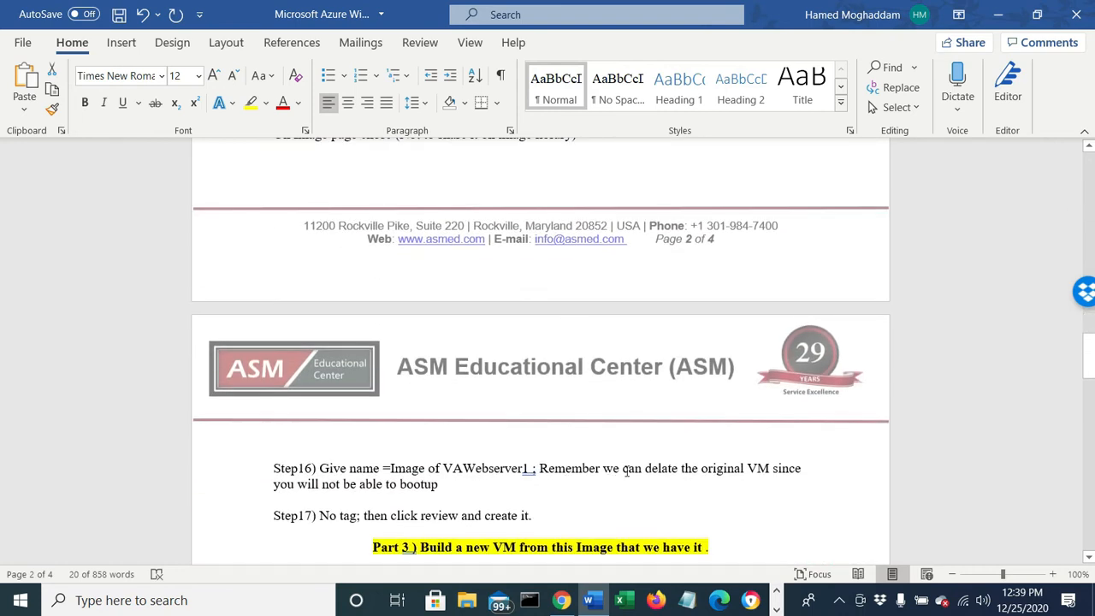
pyautogui.scroll(-1, 811, 470)
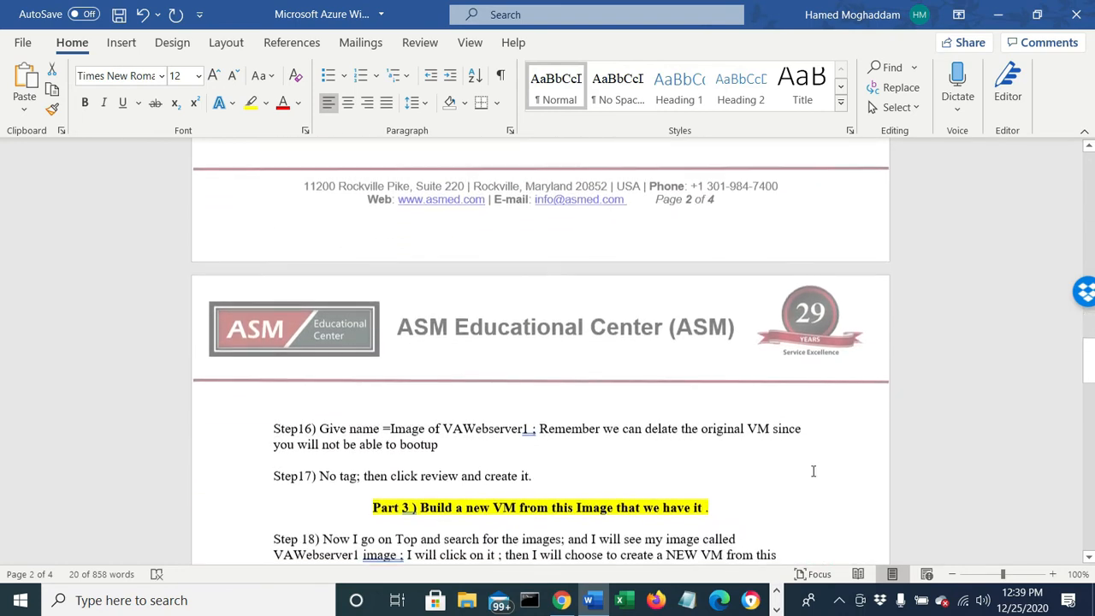
pyautogui.click(420, 507)
pyautogui.moveTo(370, 505); pyautogui.dragTo(700, 506)
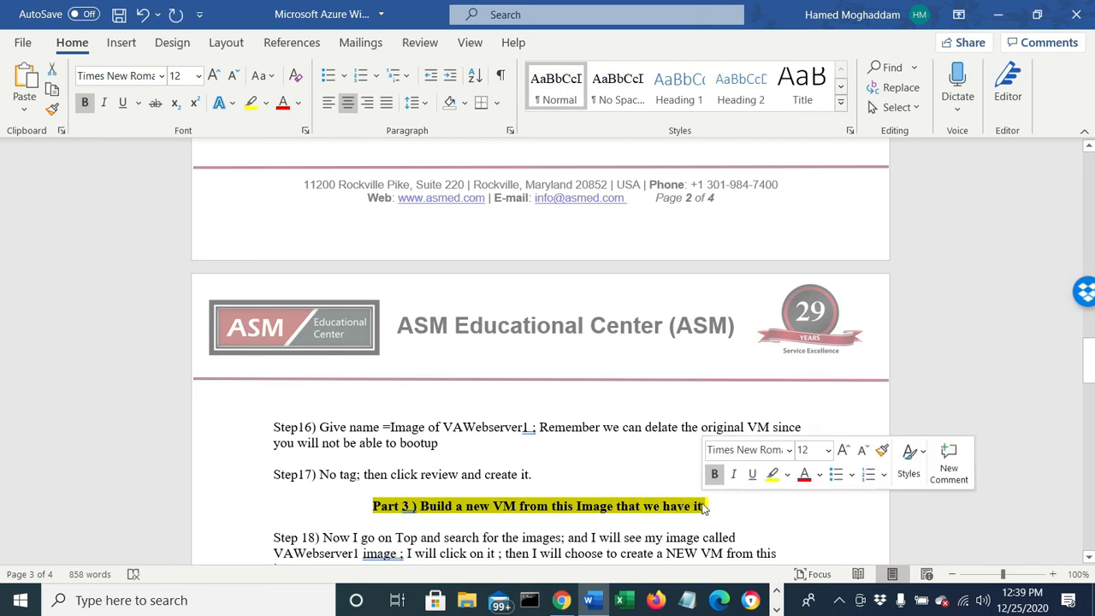
# - Review the three-part lab outline on the document's first page, covering VM creation, Sysprep, and building VAWebserver2
pyautogui.scroll(8, 517, 261)
pyautogui.scroll(20, 517, 261)
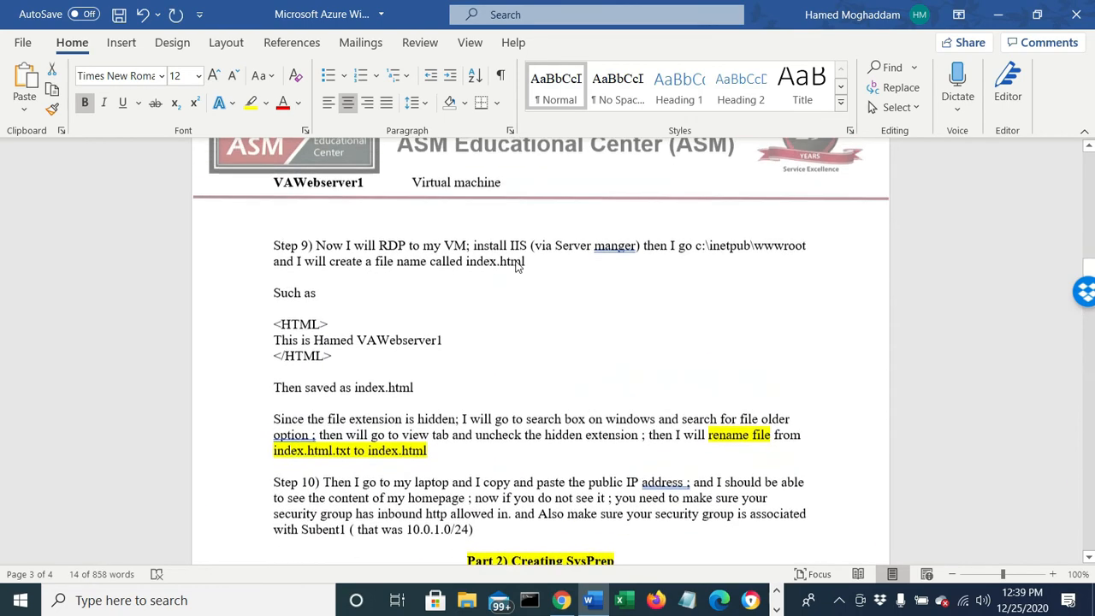
pyautogui.scroll(3, 517, 261)
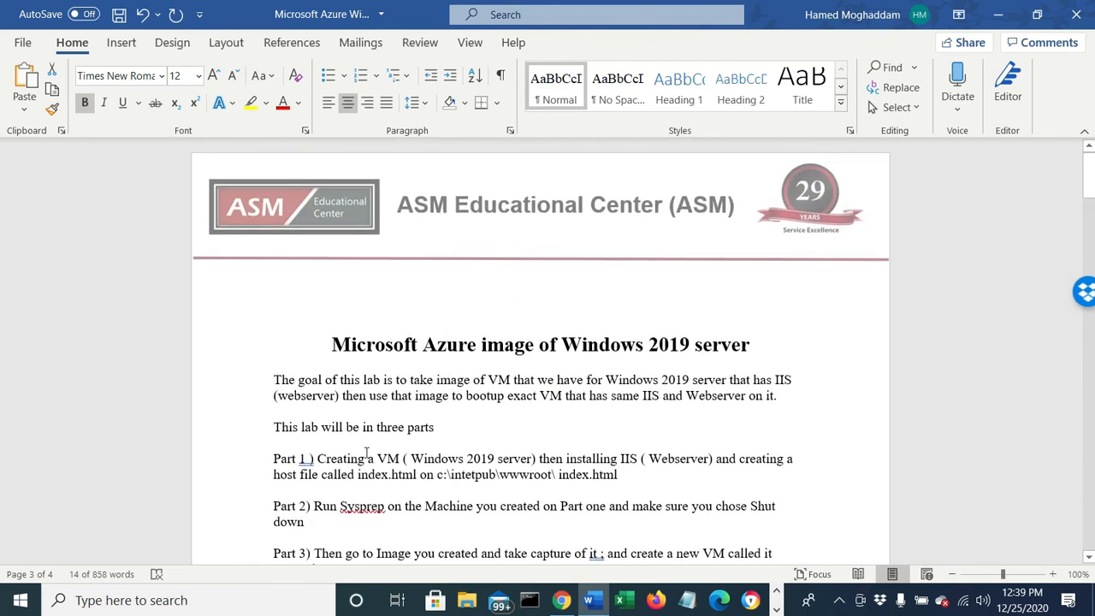
pyautogui.moveTo(313, 465); pyautogui.dragTo(651, 471)
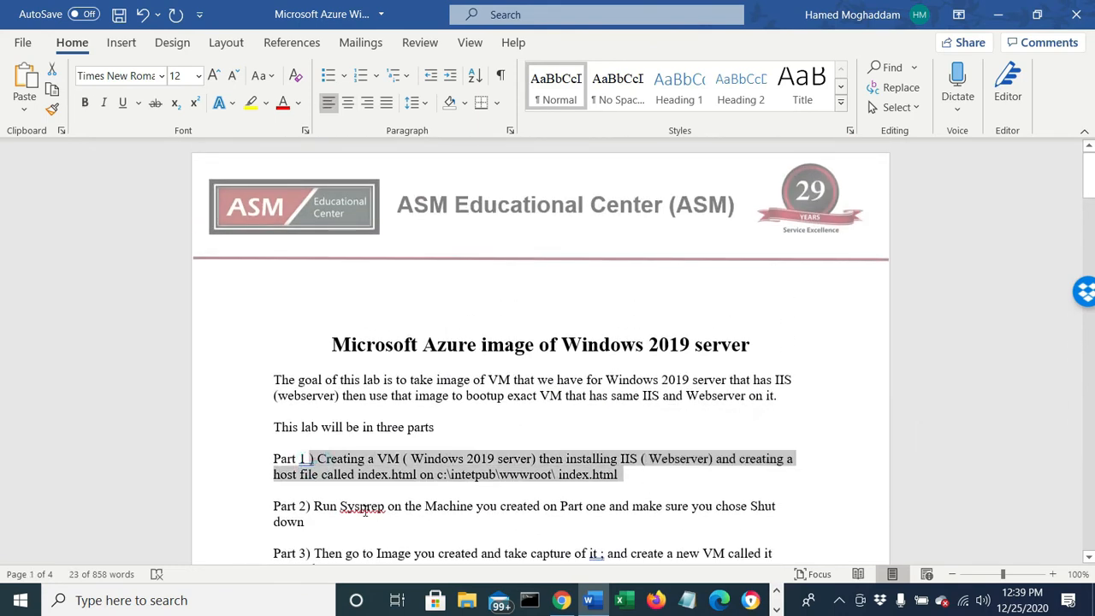
pyautogui.moveTo(316, 507); pyautogui.dragTo(484, 516)
pyautogui.scroll(-2, 355, 492)
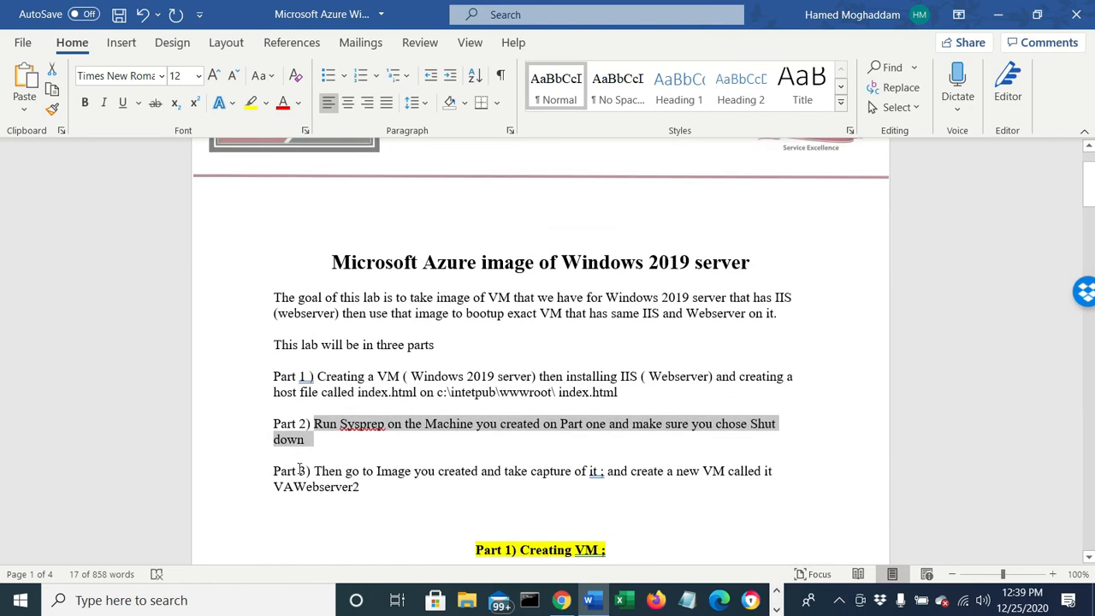
pyautogui.moveTo(306, 470); pyautogui.dragTo(738, 482)
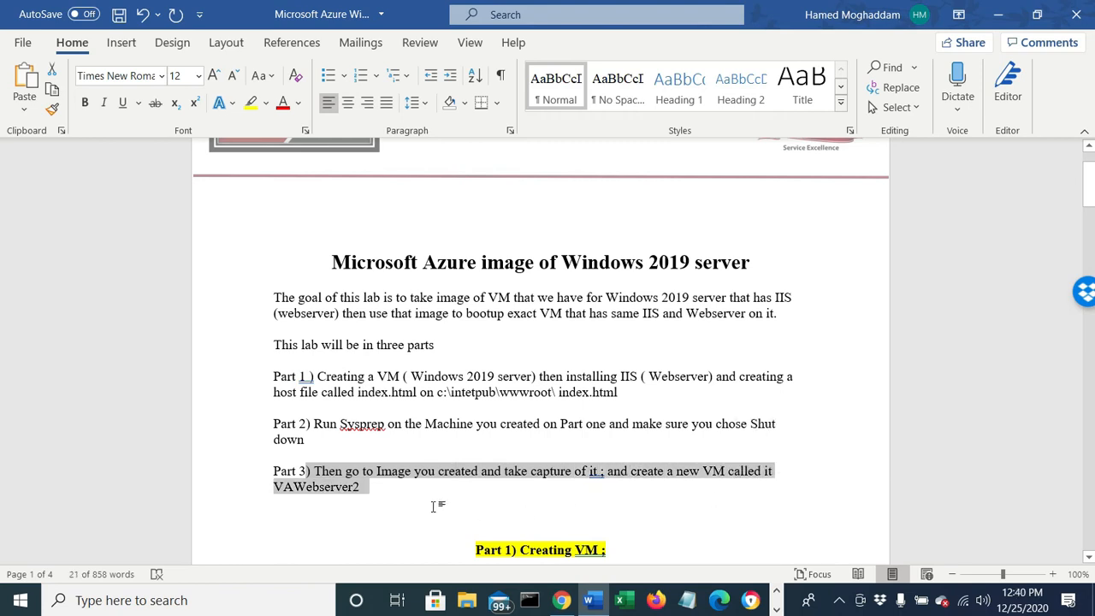
# - Review Steps 18 to 20 of Part 3 on creating the VM from the image, its name, and its inbound port setting
pyautogui.scroll(-15, 434, 506)
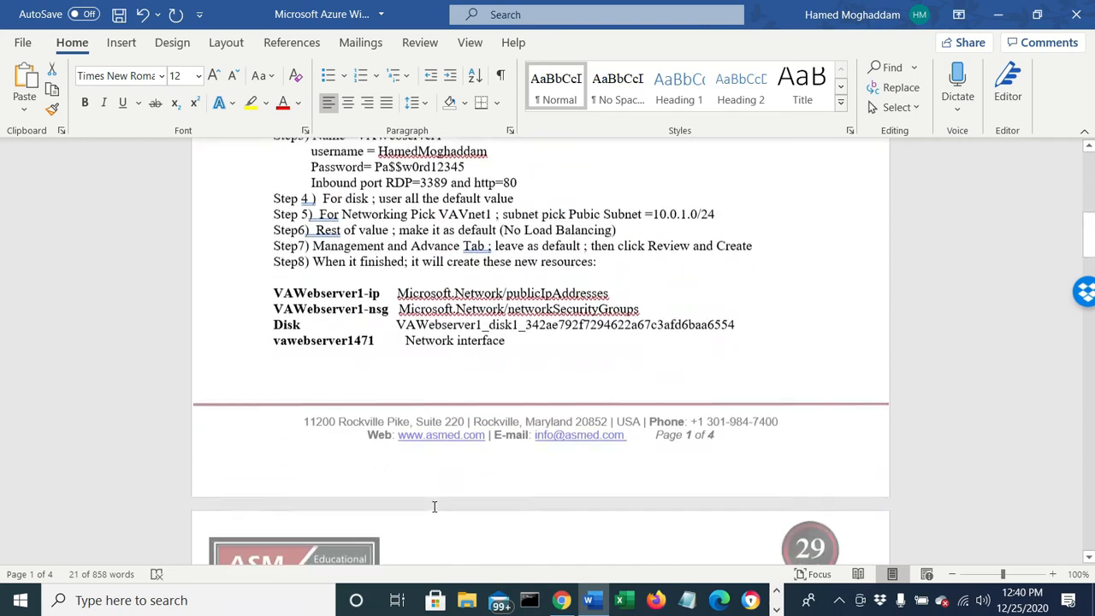
pyautogui.scroll(-18, 433, 506)
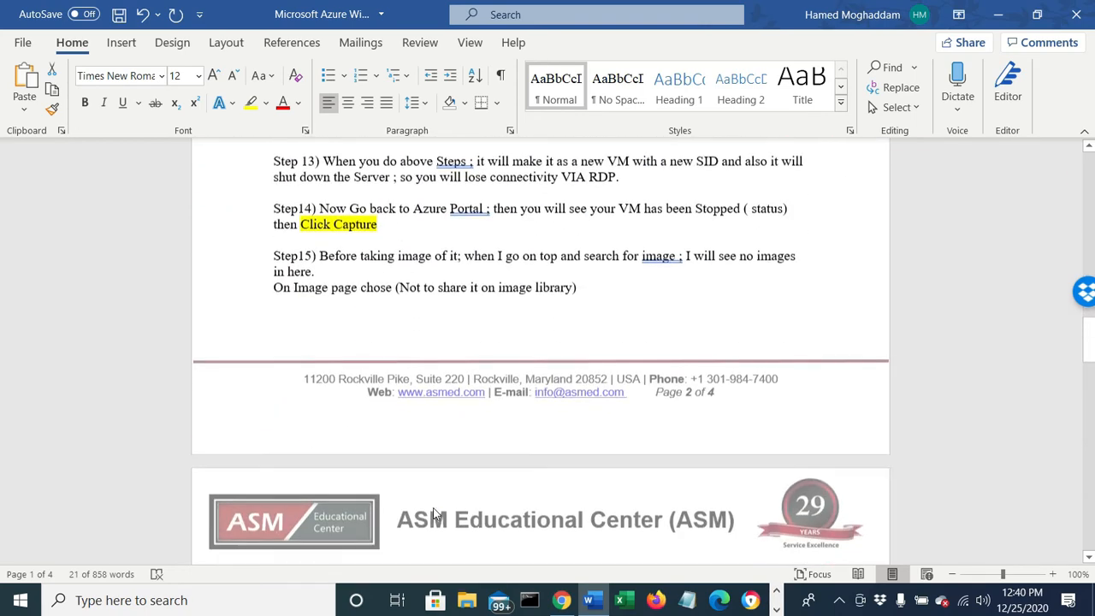
pyautogui.scroll(-3, 434, 510)
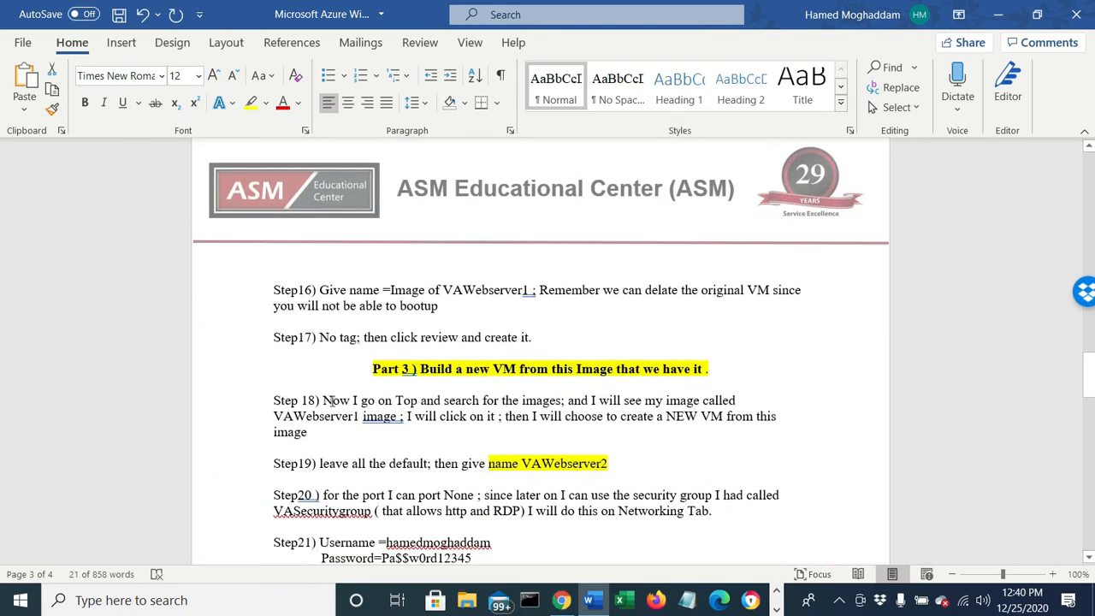
pyautogui.moveTo(331, 400); pyautogui.dragTo(740, 392)
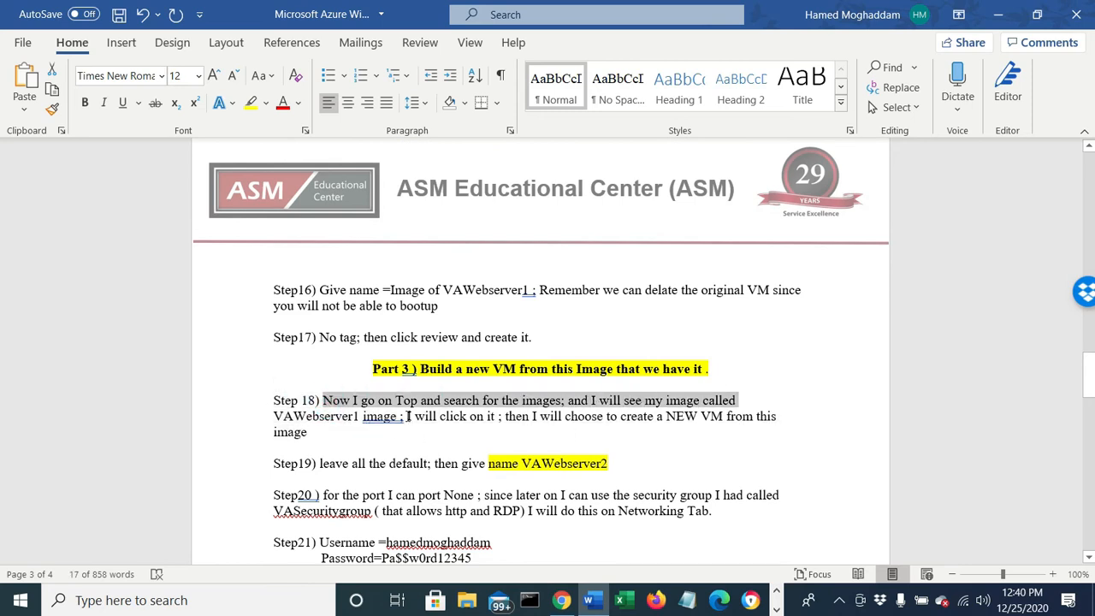
pyautogui.moveTo(408, 418); pyautogui.dragTo(776, 417)
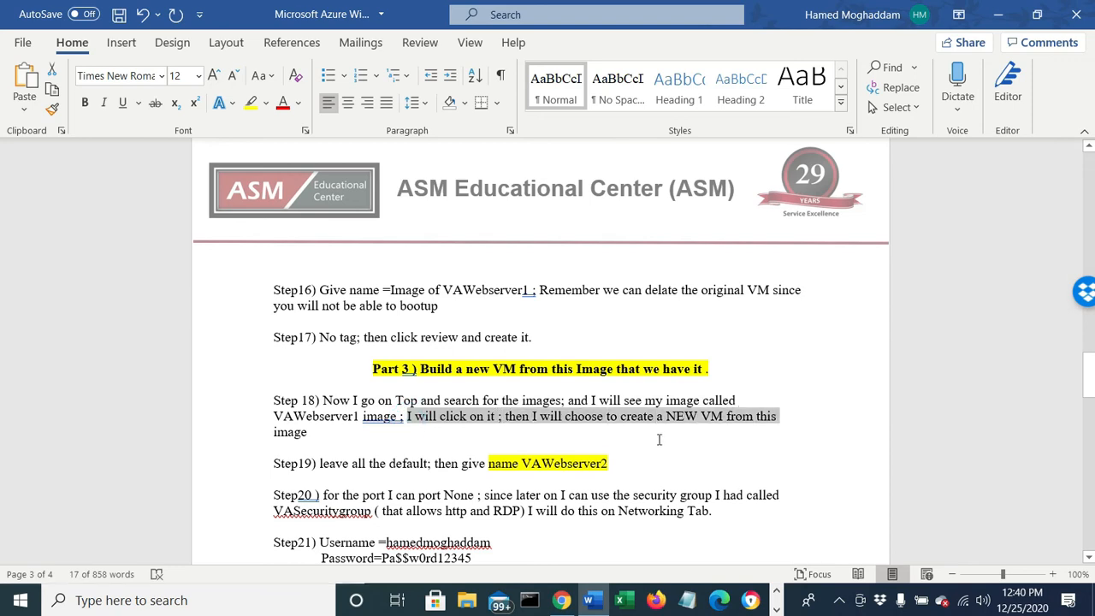
pyautogui.moveTo(522, 465); pyautogui.dragTo(617, 466)
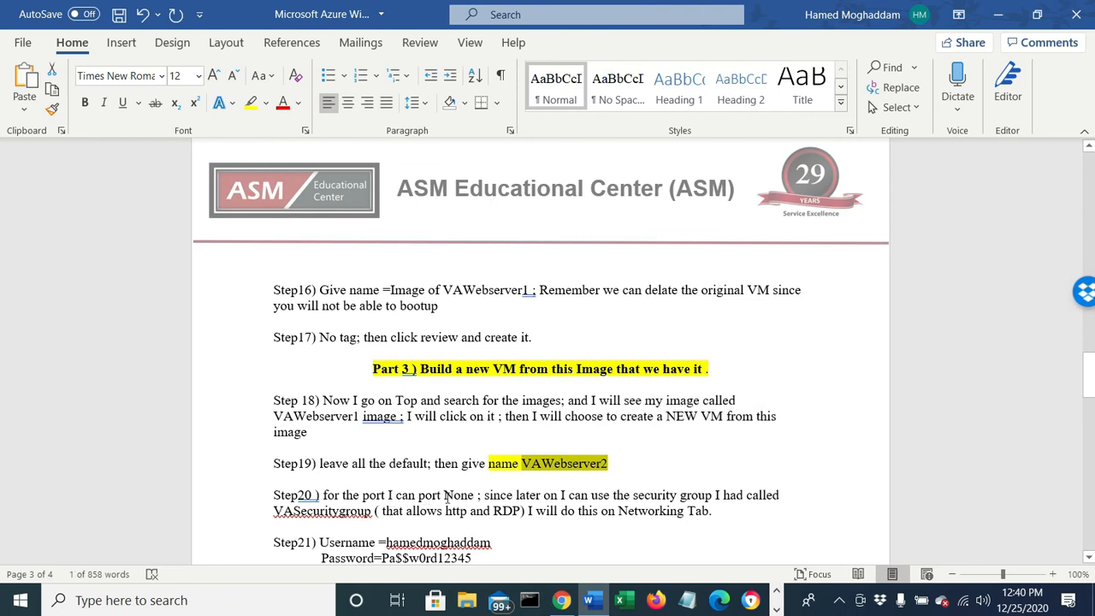
pyautogui.moveTo(478, 496); pyautogui.dragTo(419, 496)
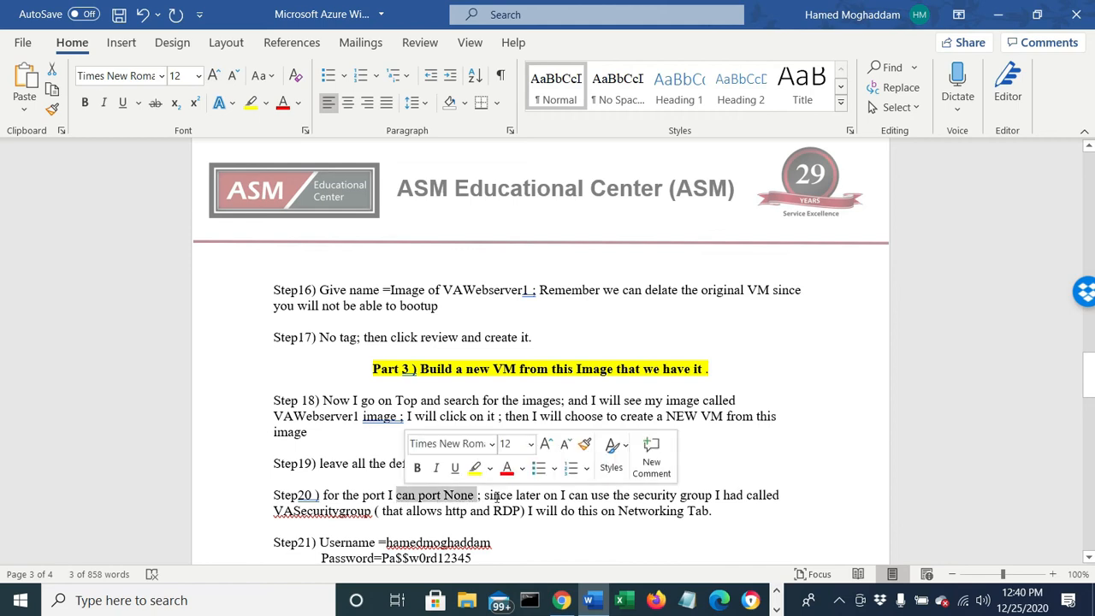
pyautogui.moveTo(484, 496); pyautogui.dragTo(742, 499)
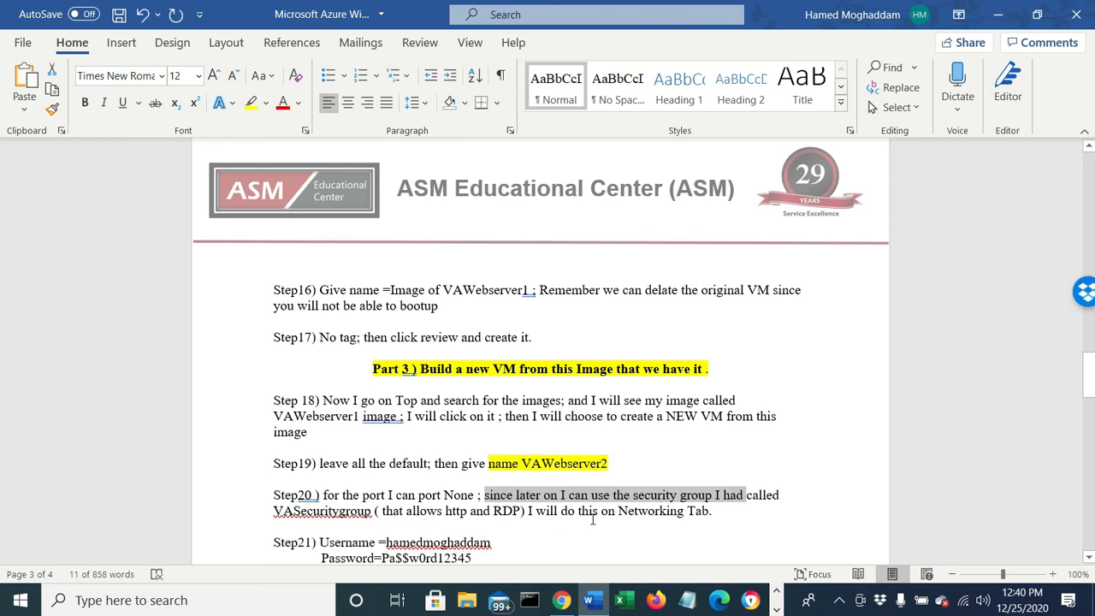
# - Review Steps 21 to 23 on the new VM's credentials, license type, subnet, and NIC security group
pyautogui.scroll(-2, 592, 519)
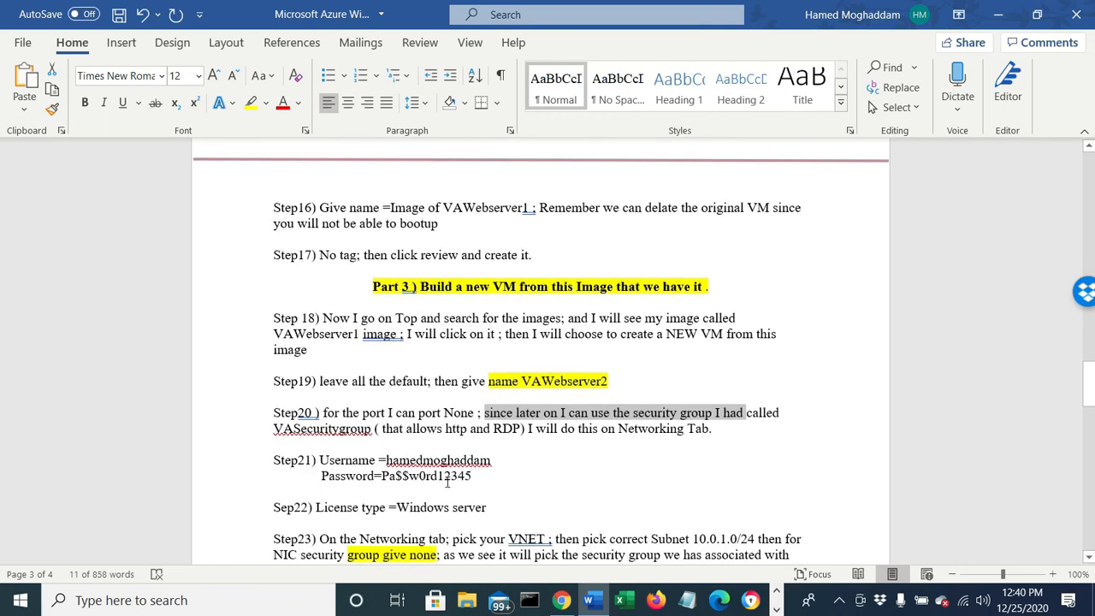
pyautogui.scroll(-1, 447, 482)
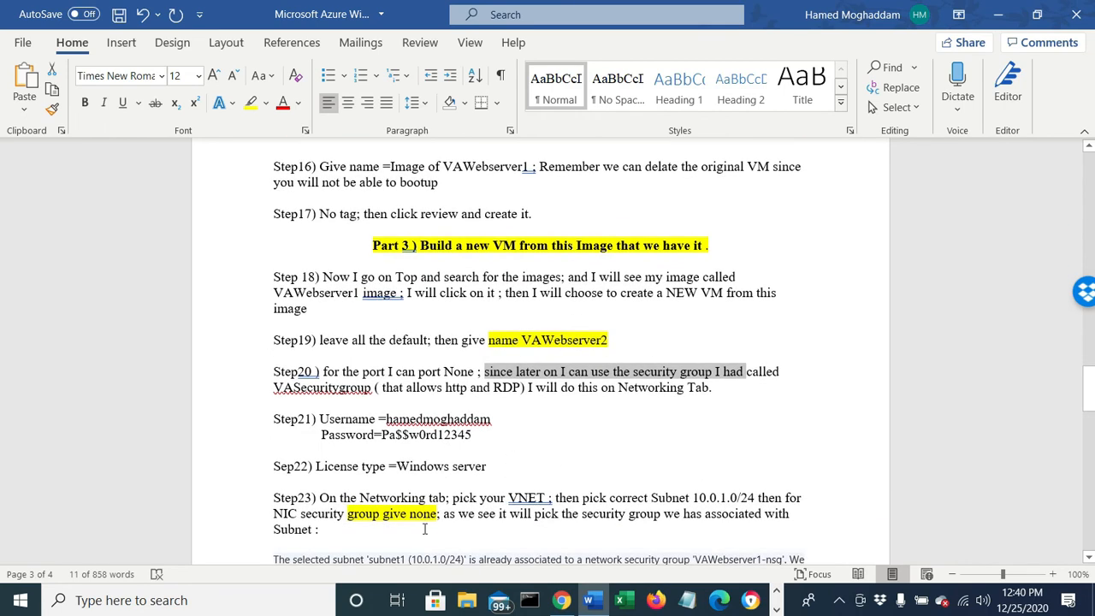
pyautogui.scroll(-2, 546, 446)
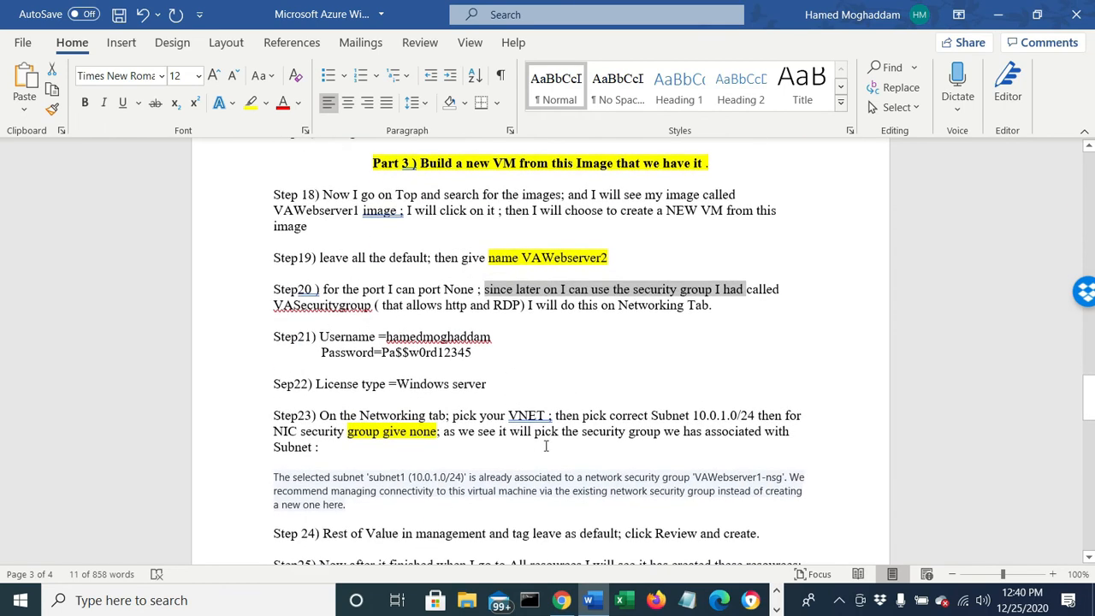
pyautogui.click(454, 477)
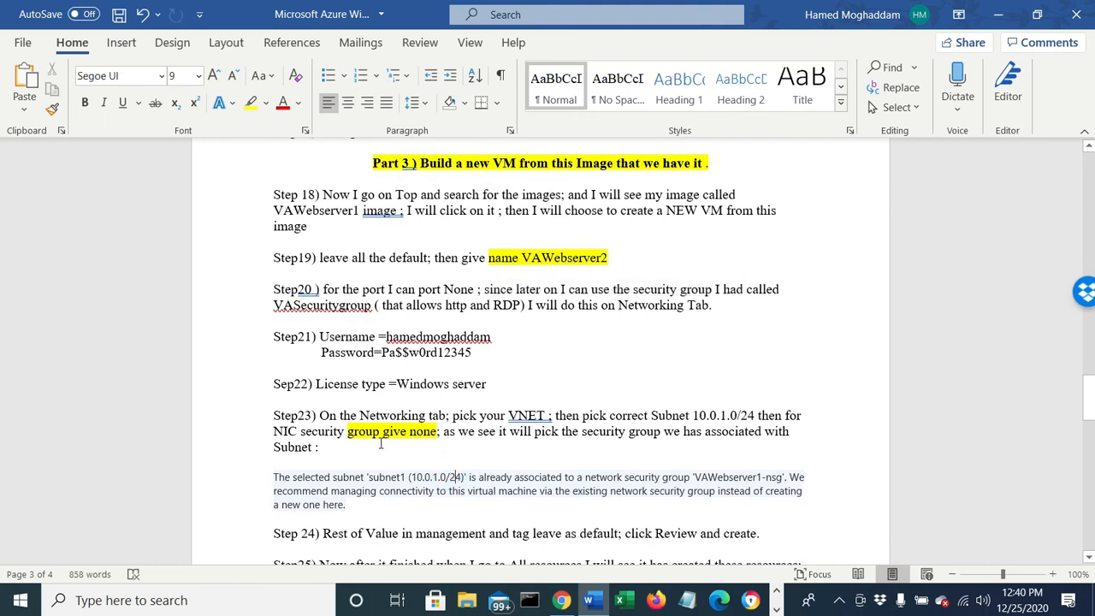
pyautogui.scroll(1, 402, 439)
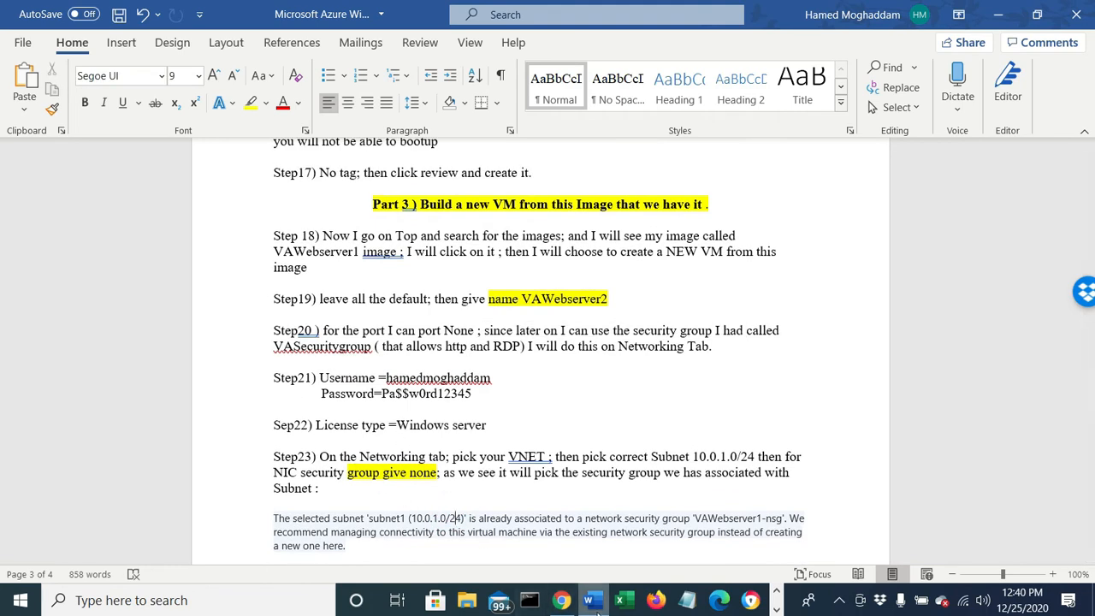
# - Switch back to the Azure portal in Chrome, search for "image" from Home, and open the Images service
pyautogui.click(565, 601)
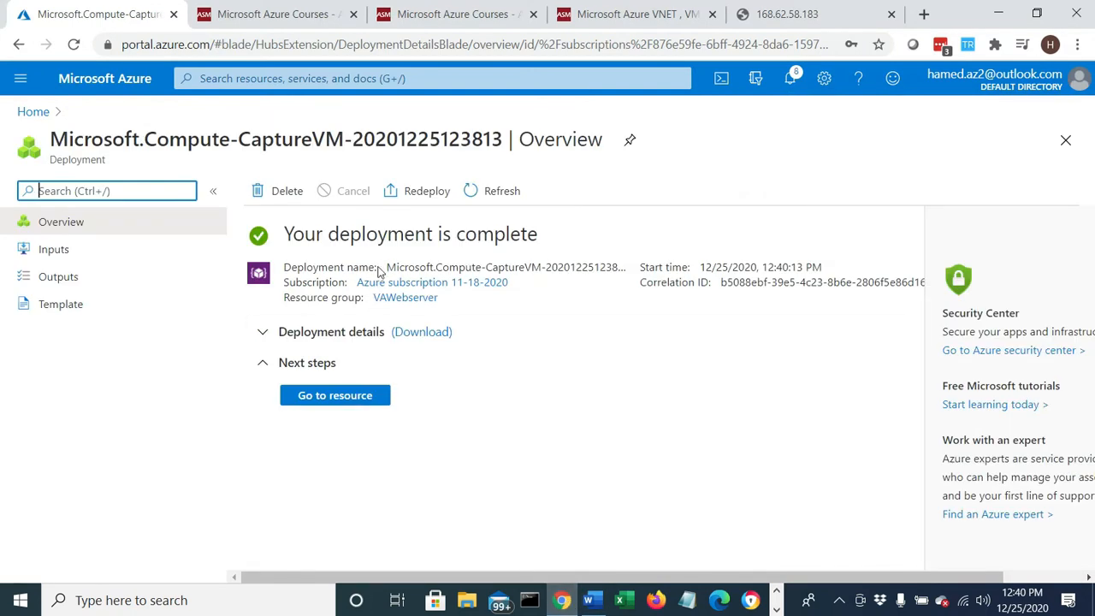
pyautogui.click(19, 113)
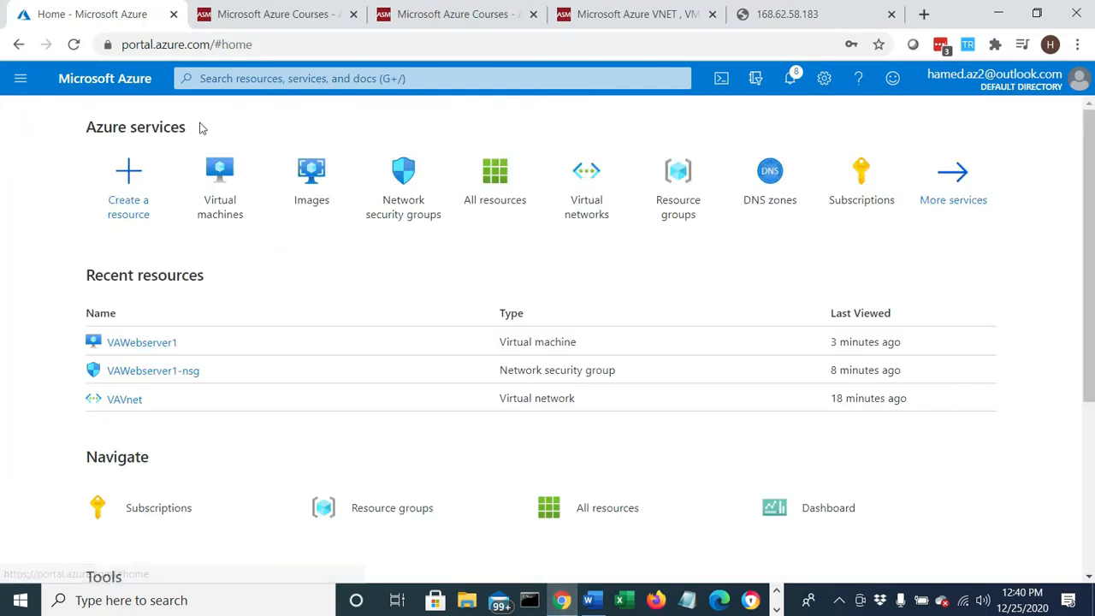
pyautogui.click(186, 78)
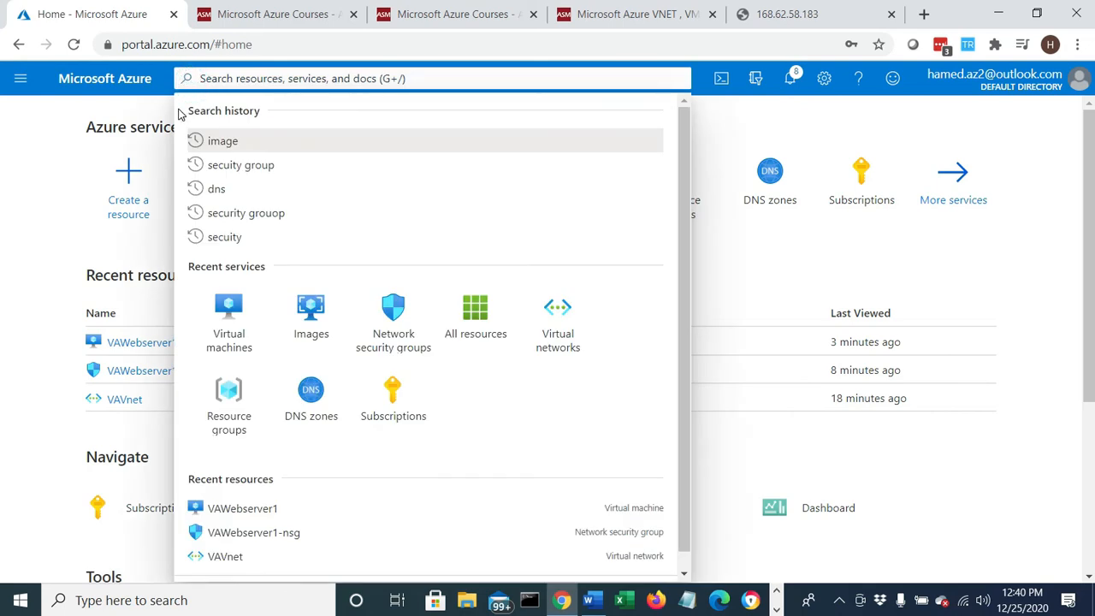
pyautogui.write('image')
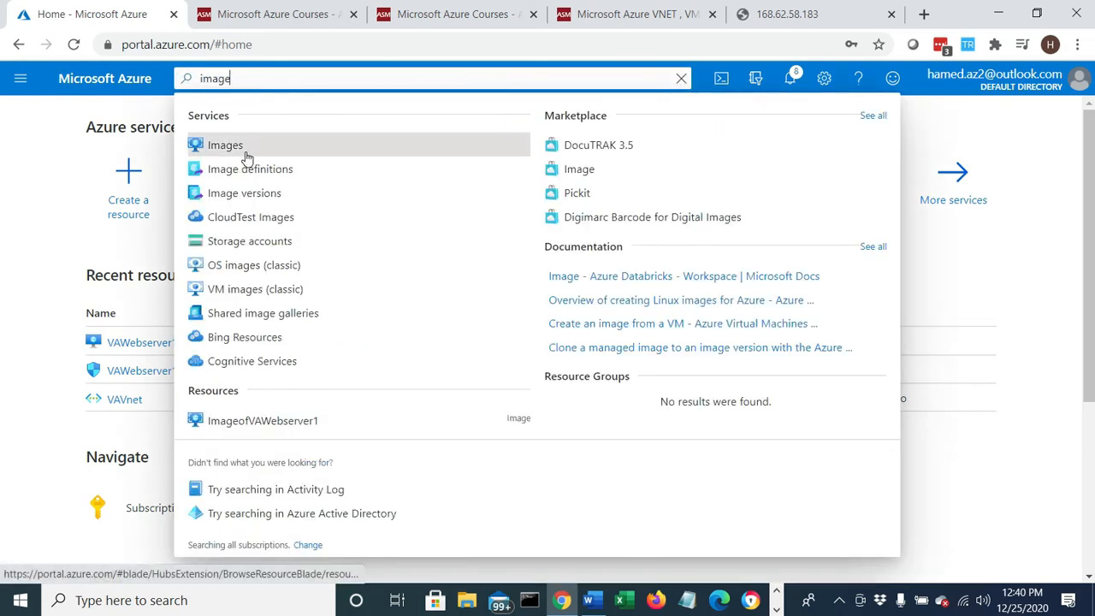
pyautogui.click(246, 158)
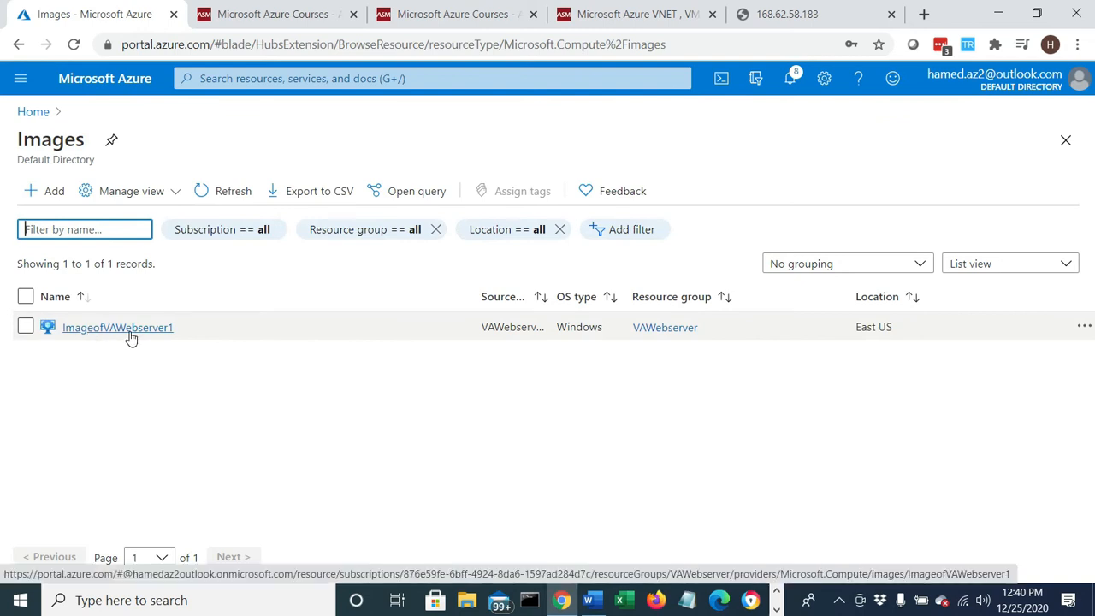
# - Start creating a virtual machine from ImageofVAWebserver1 and name it VAWebserver2
pyautogui.click(129, 332)
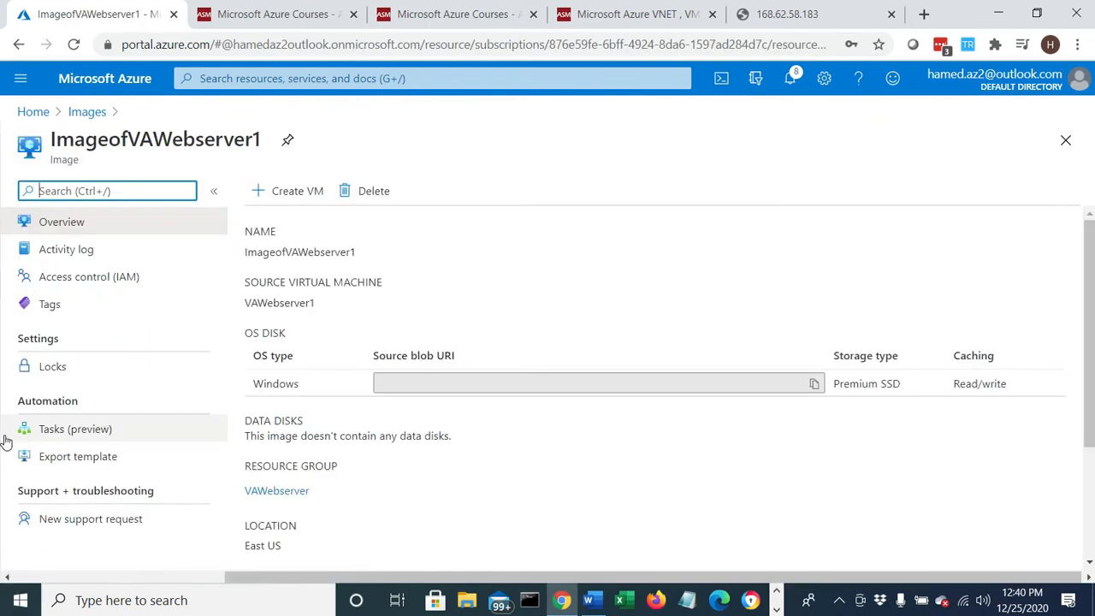
pyautogui.click(290, 194)
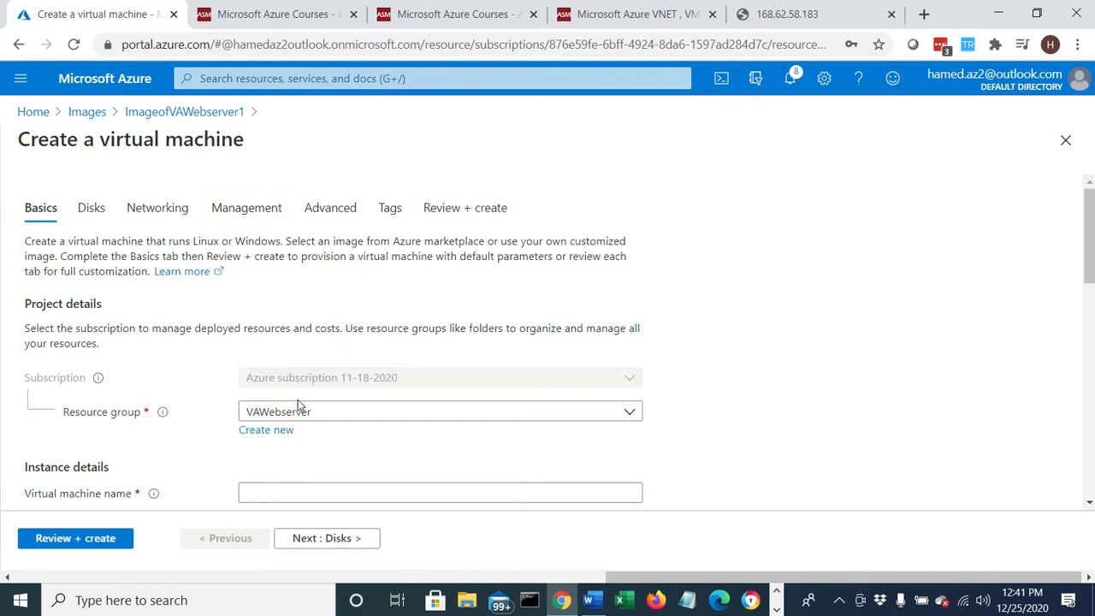
pyautogui.click(289, 488)
pyautogui.write('VAWebserver2')
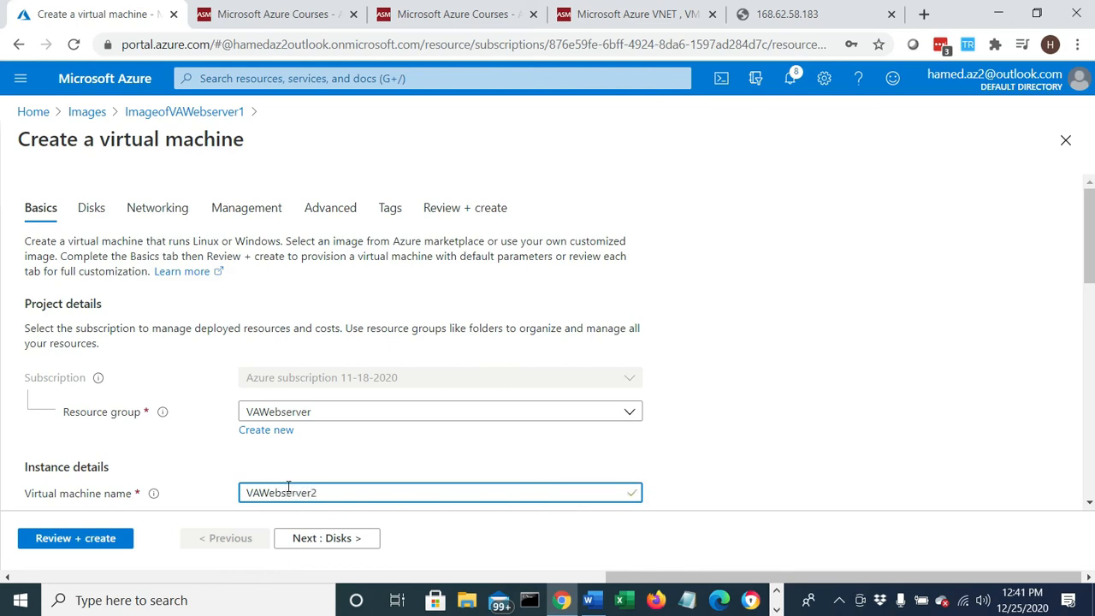
# - Select ImageofVAWebserver1 - Gen1 as the image for VAWebserver2
pyautogui.scroll(-2, 372, 428)
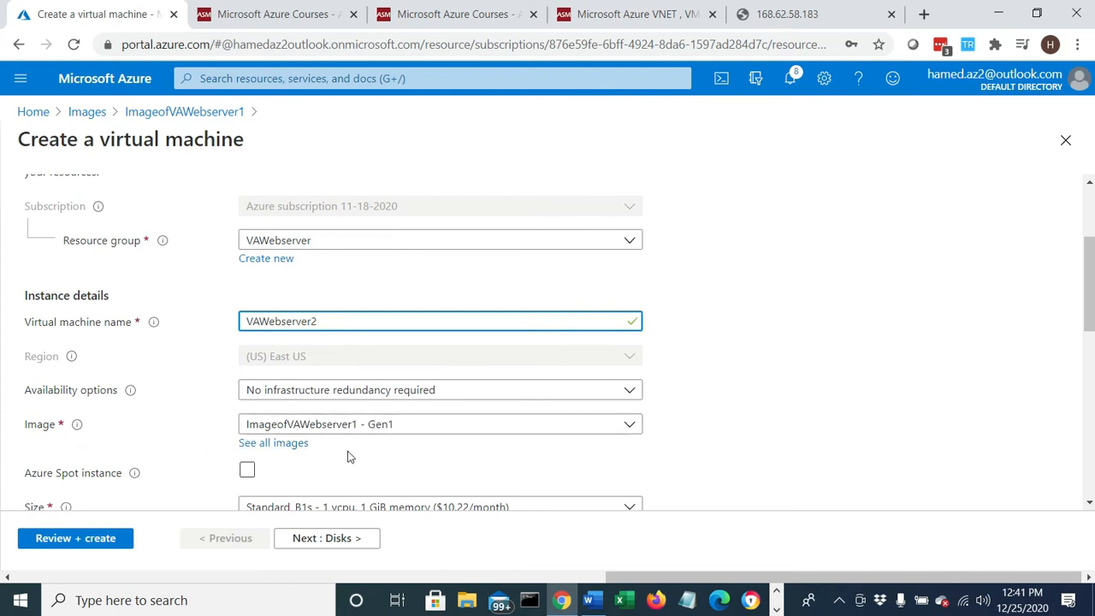
pyautogui.click(502, 428)
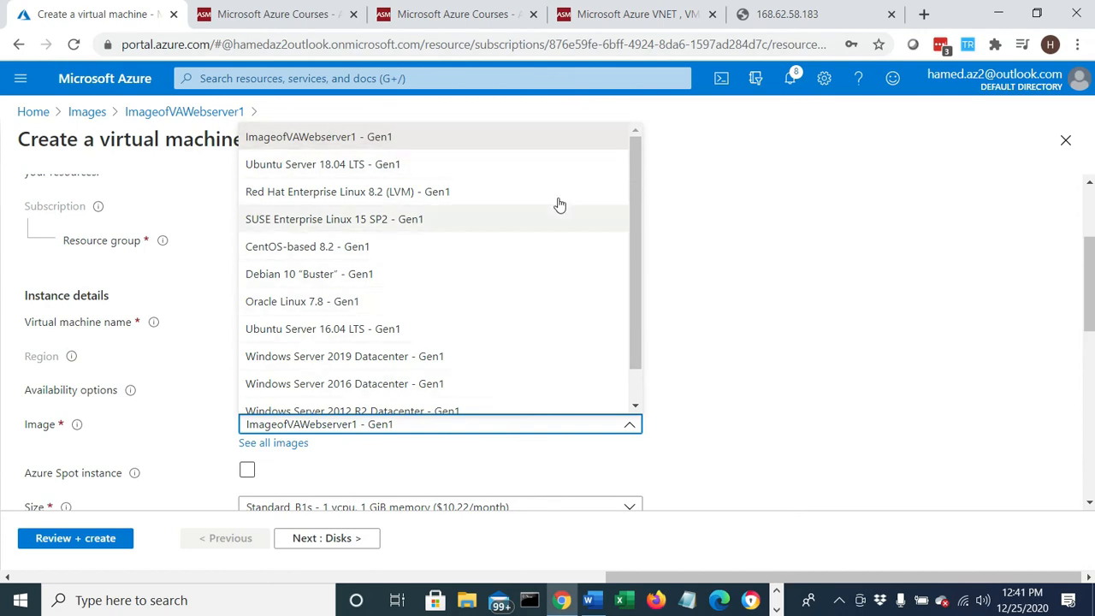
pyautogui.click(426, 140)
# - Fill in the administrator account with the admin's username, and enter and confirm the account password
pyautogui.scroll(-1, 418, 285)
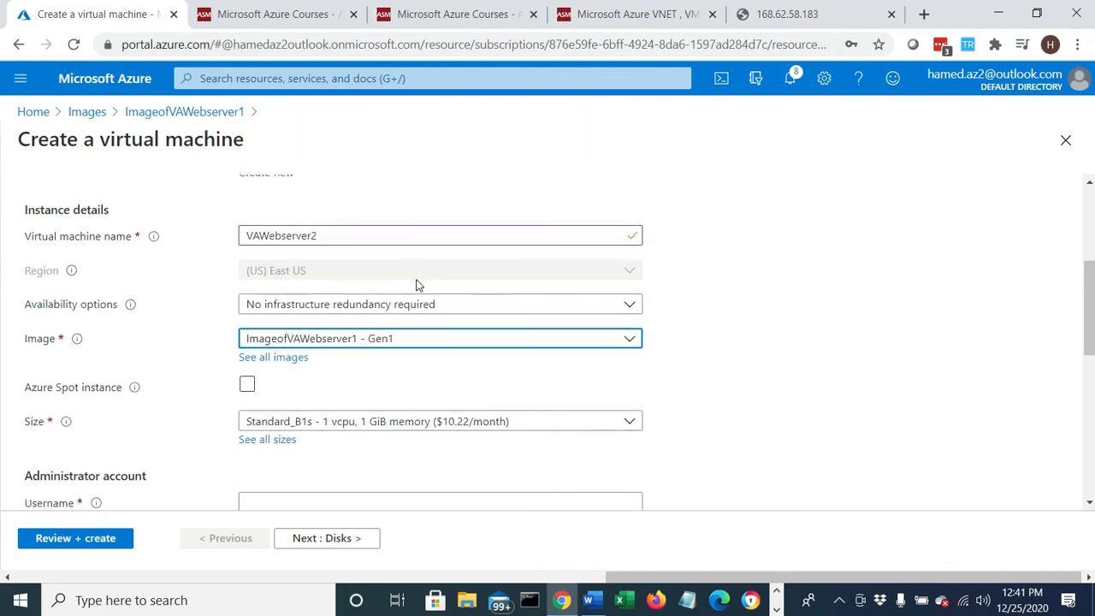
pyautogui.scroll(-1, 332, 424)
pyautogui.scroll(-1, 333, 423)
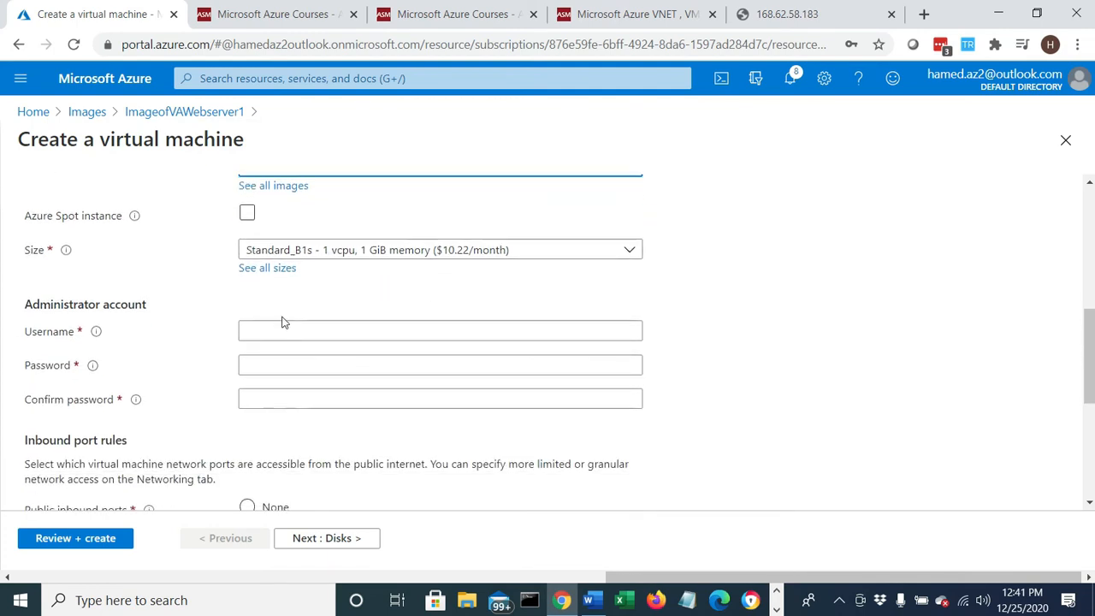
pyautogui.click(277, 328)
pyautogui.write('hame')
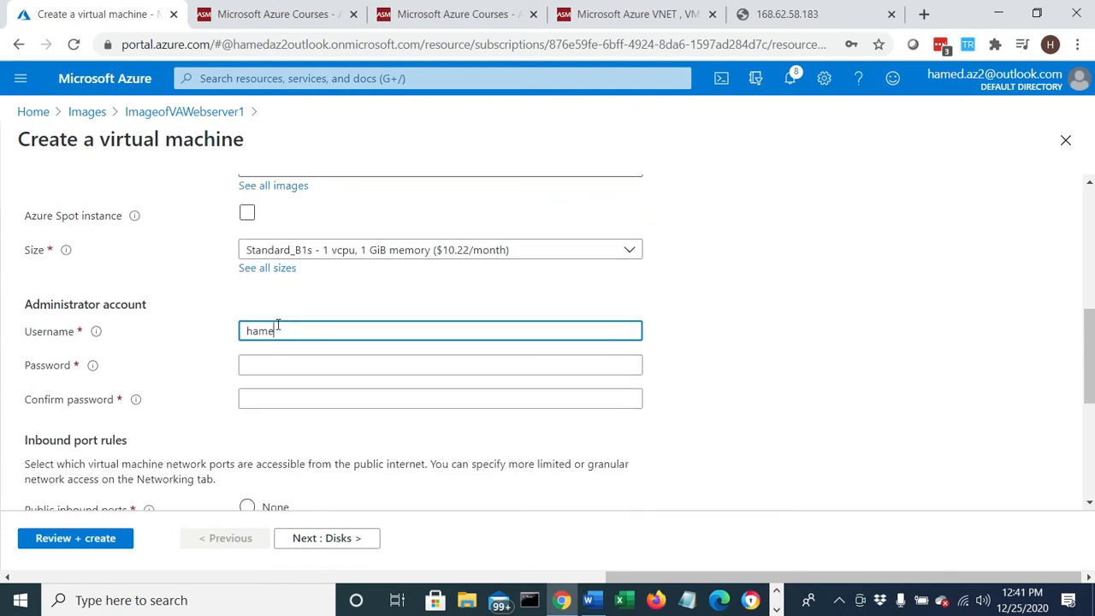
pyautogui.write('dmoghaddam')
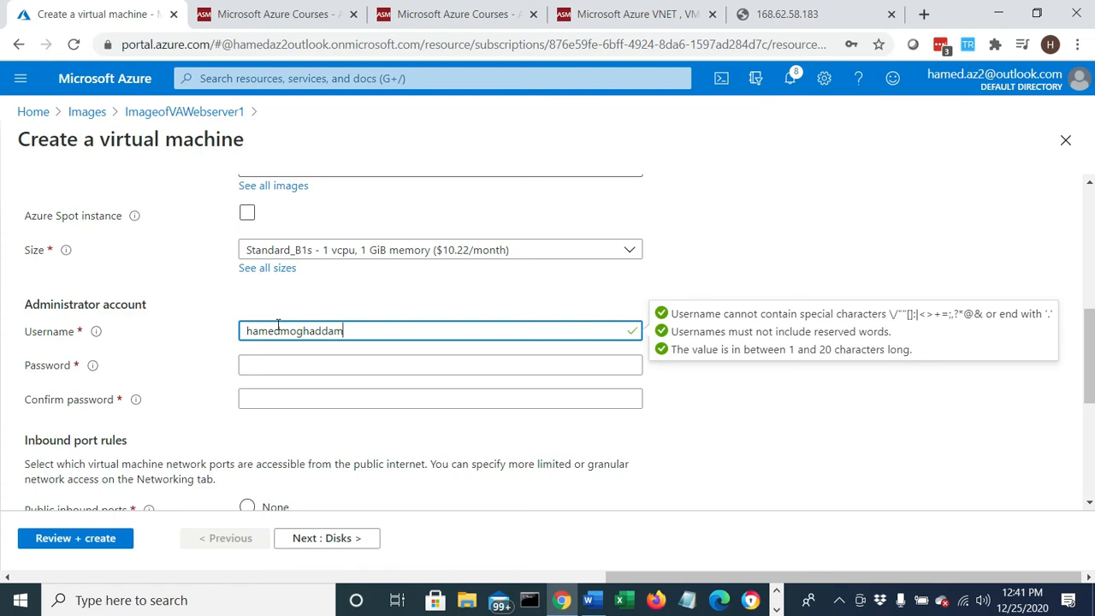
pyautogui.press('Tab')
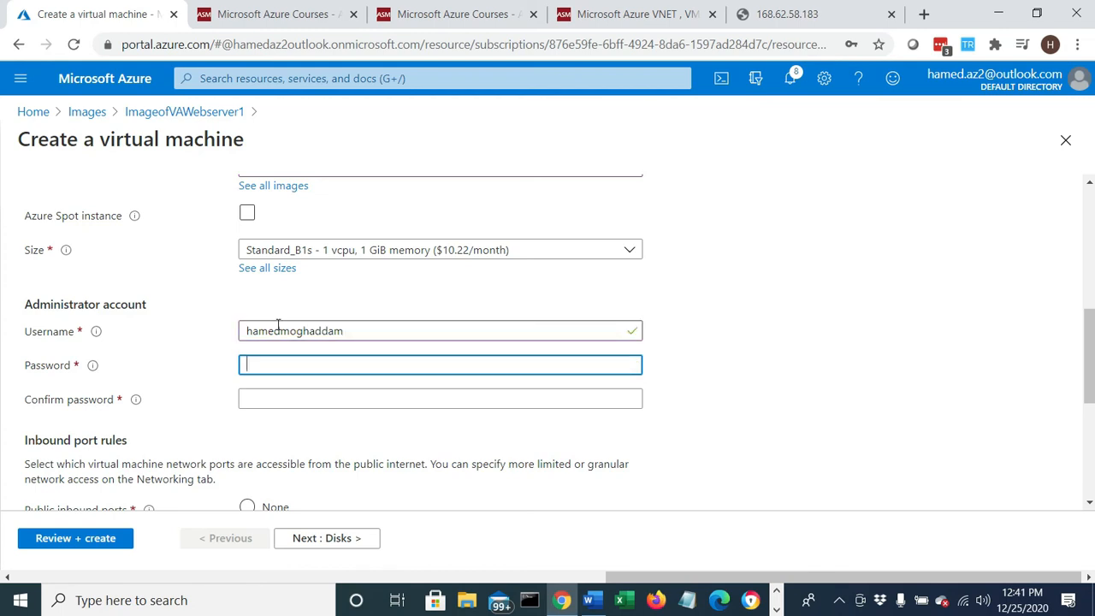
pyautogui.write('••••')
pyautogui.press('Tab')
pyautogui.write('•••••')
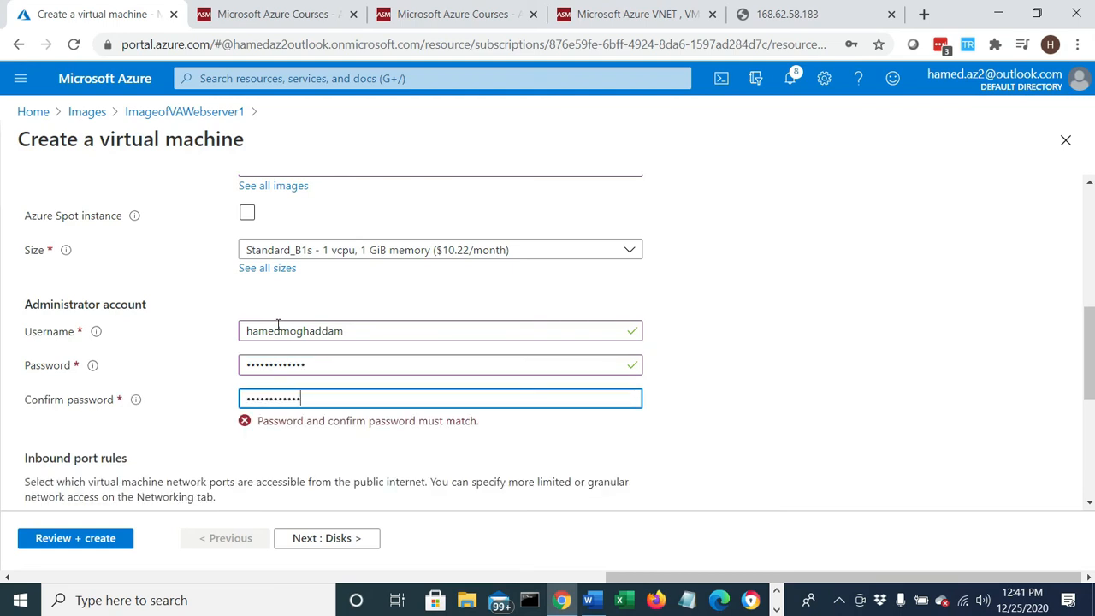
# - Set the public inbound ports to None and the license type to Windows server
pyautogui.scroll(-1, 286, 336)
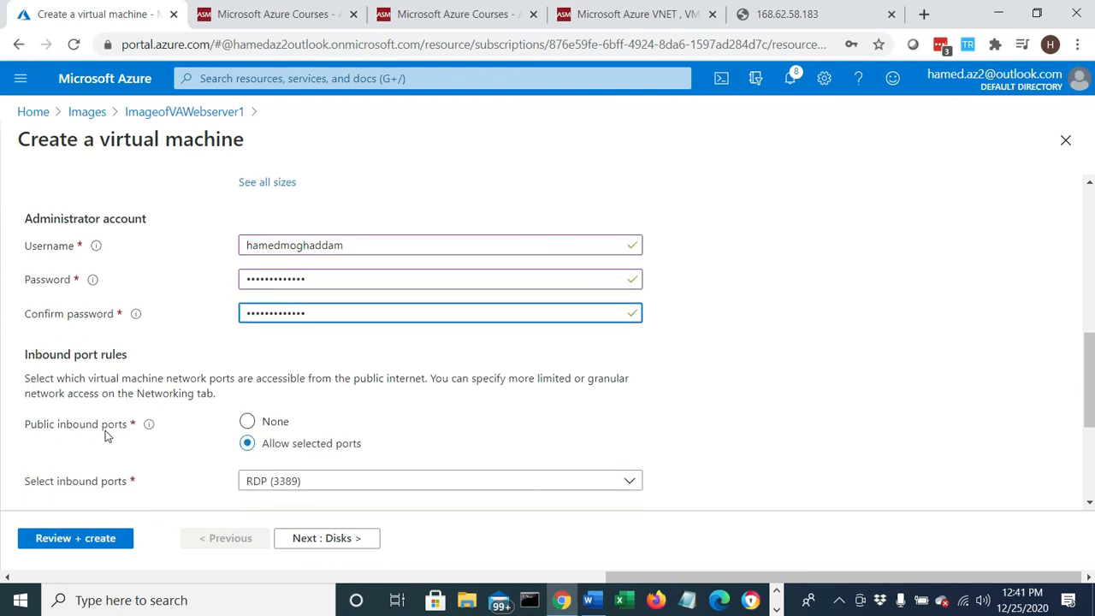
pyautogui.click(246, 424)
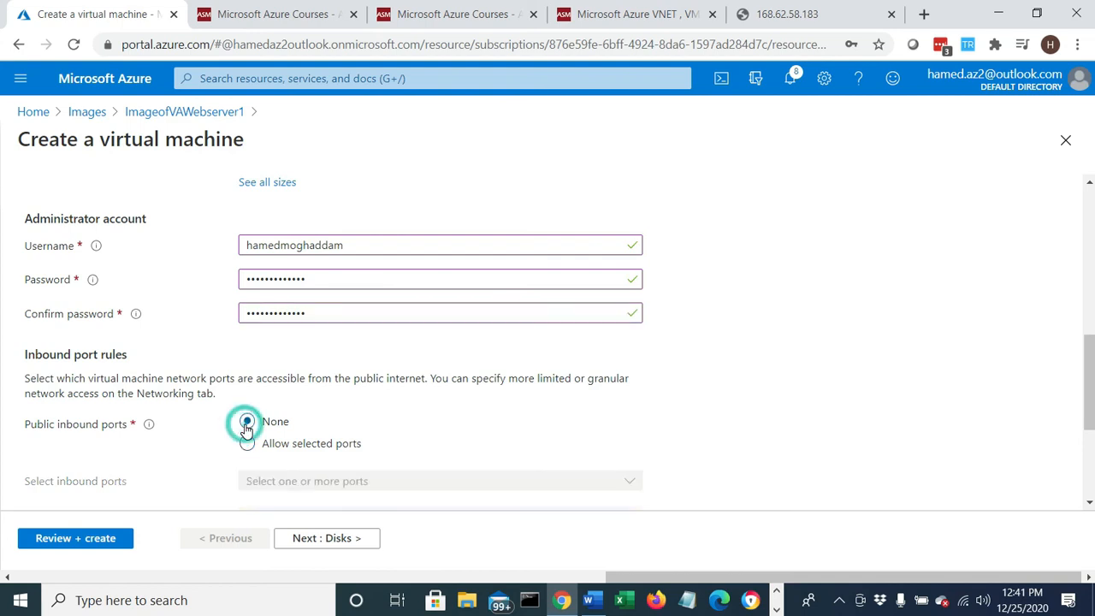
pyautogui.scroll(-2, 434, 444)
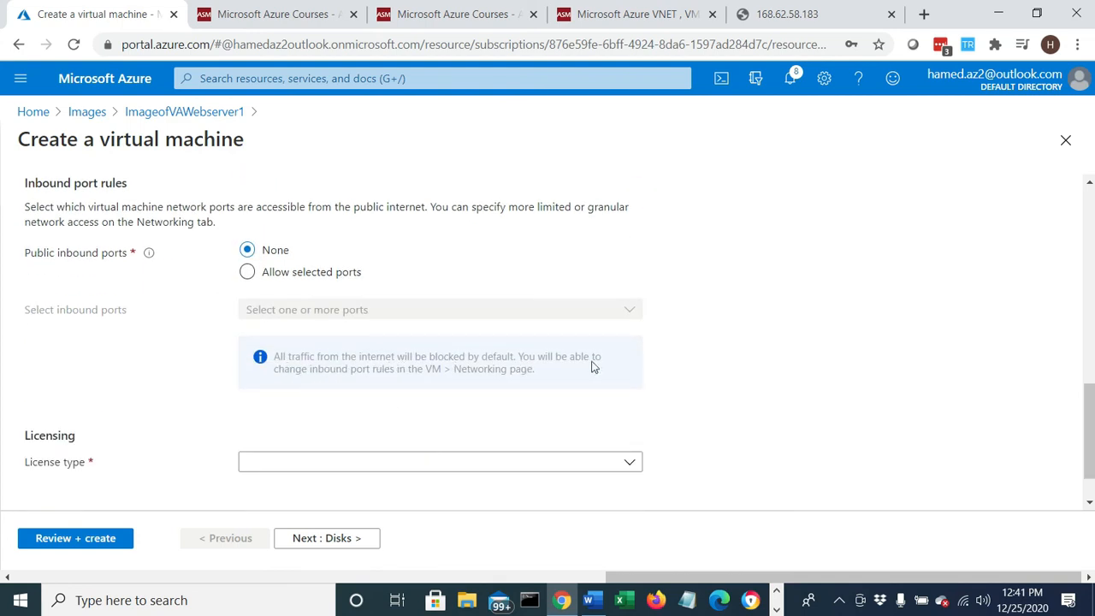
pyautogui.scroll(-1, 579, 384)
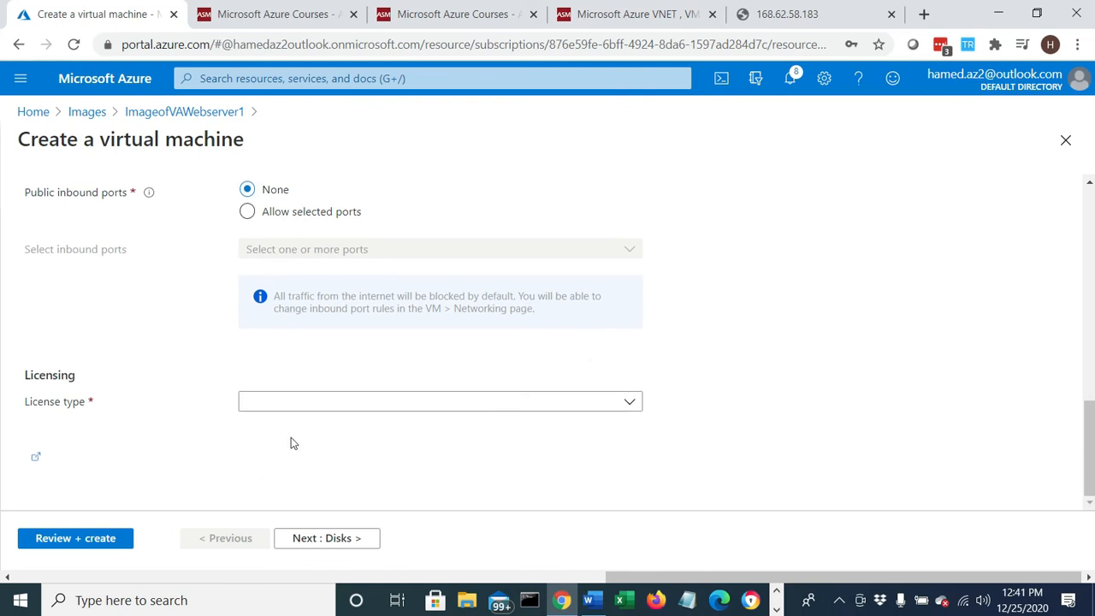
pyautogui.click(330, 401)
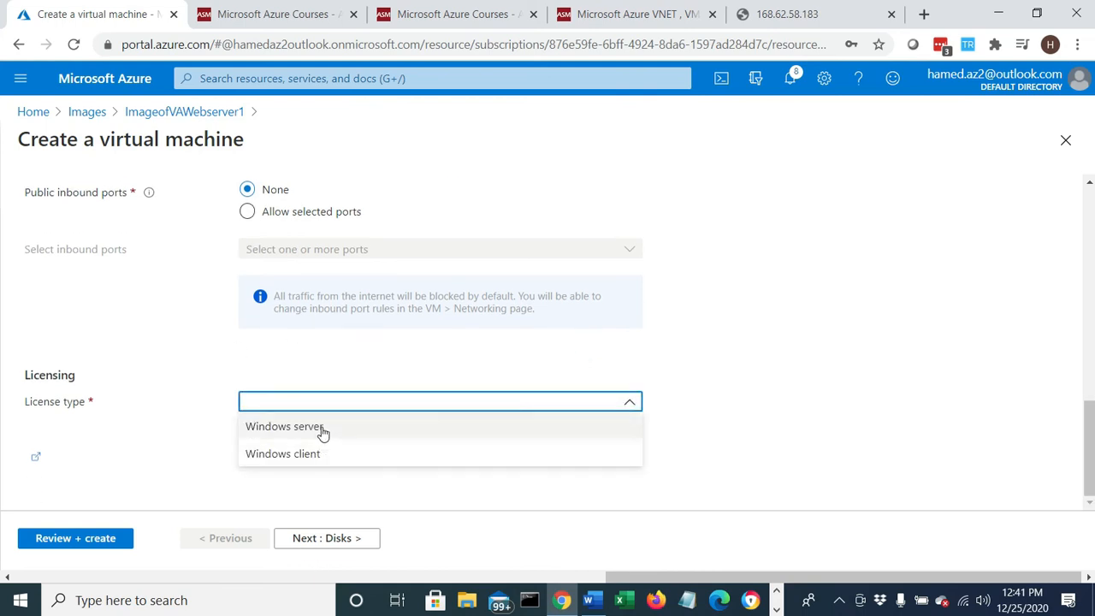
pyautogui.click(322, 427)
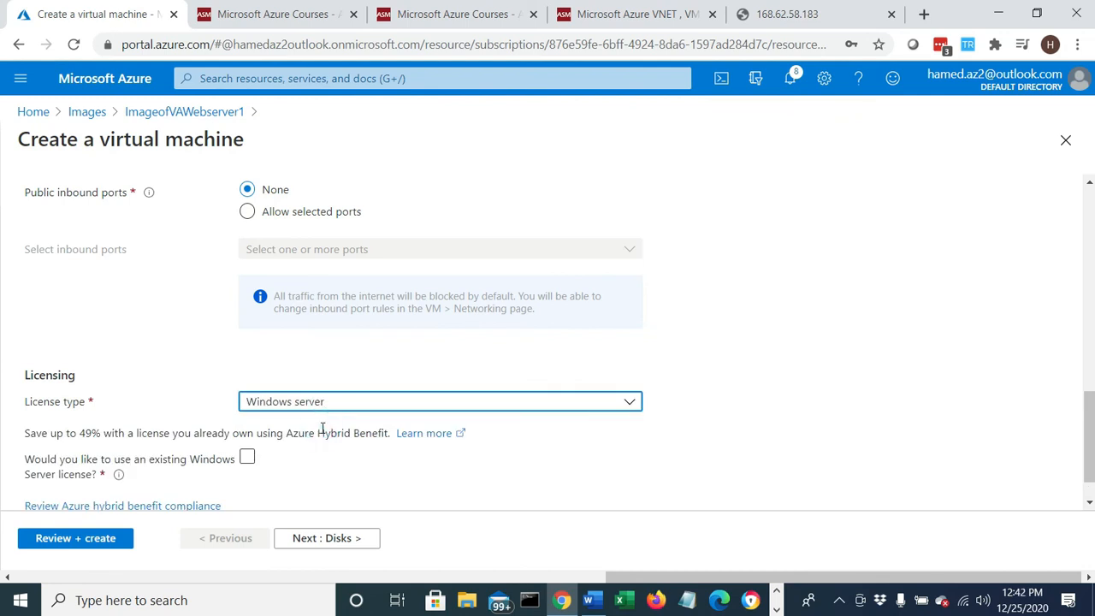
# - Keep the default disk options, set the subnet to PublicSubnet10.0.1.0-24 in VAVnet, and dismiss the browser's password update prompt
pyautogui.scroll(-1, 322, 428)
pyautogui.click(317, 544)
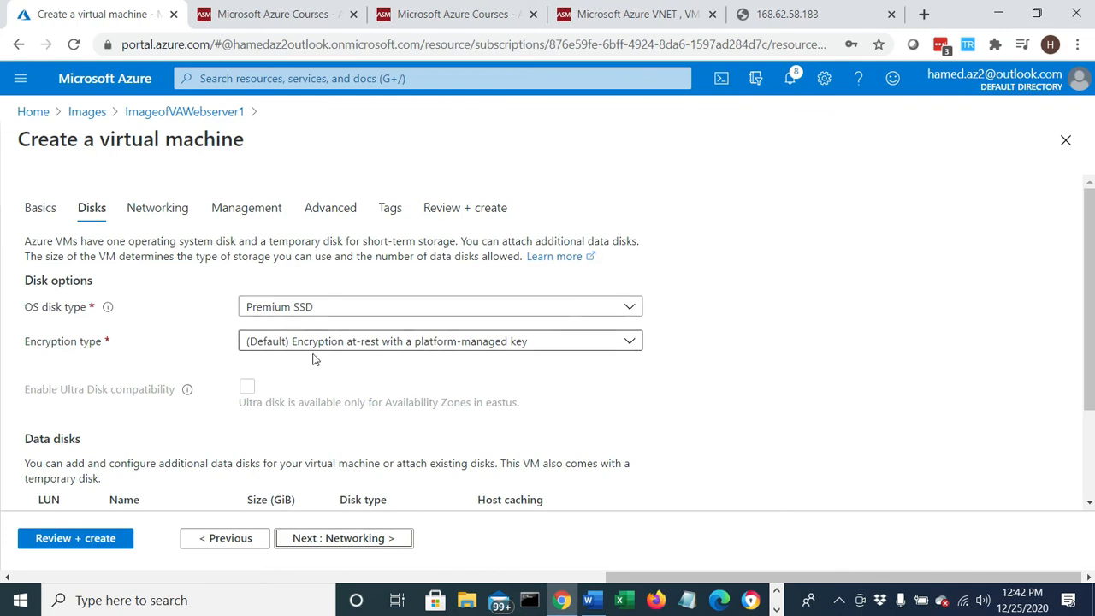
pyautogui.scroll(-2, 313, 364)
pyautogui.click(331, 548)
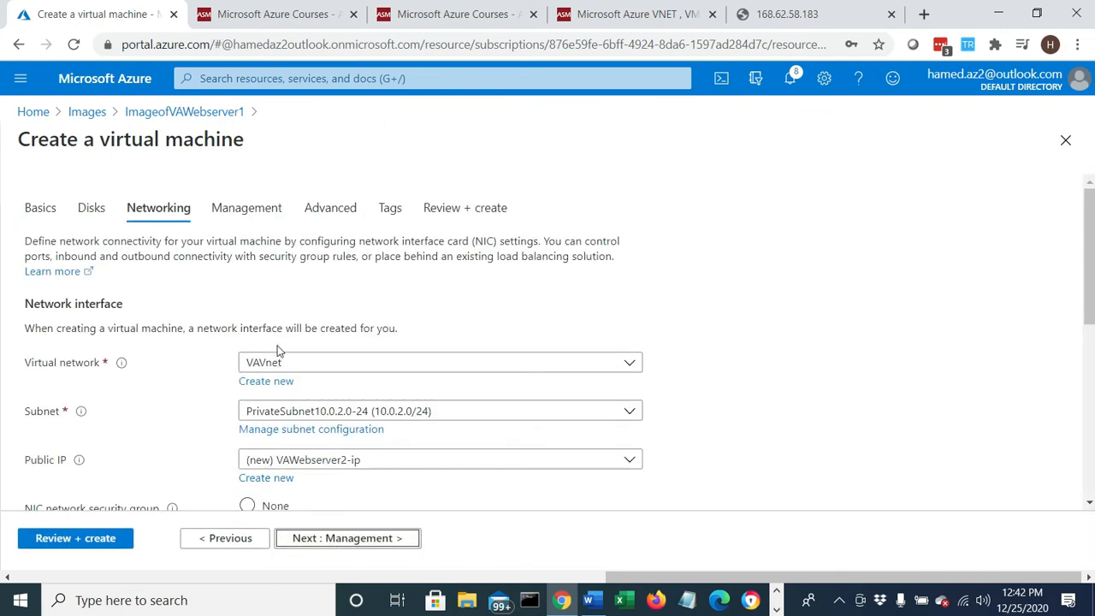
pyautogui.click(300, 415)
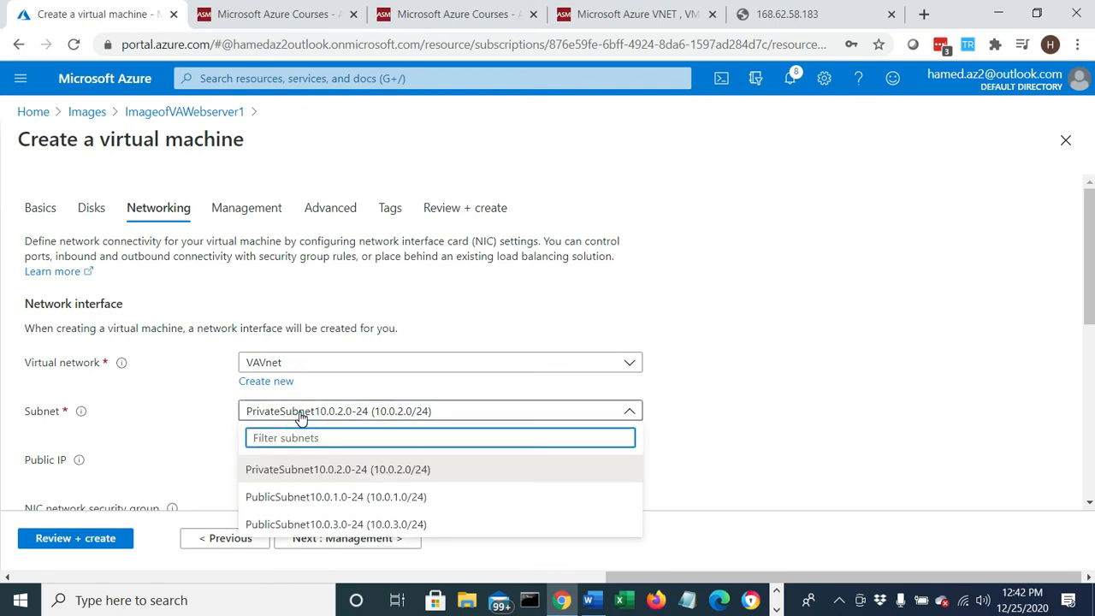
pyautogui.click(325, 505)
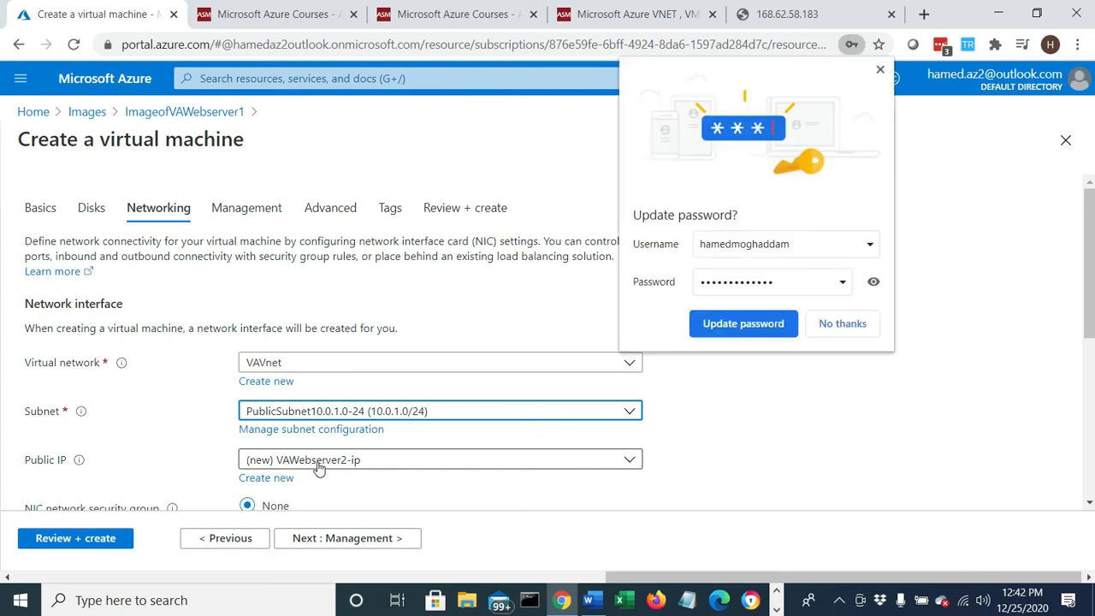
pyautogui.click(879, 69)
# - Check the NIC network security group setting and the note about the security group already associated with the selected subnet
pyautogui.scroll(-1, 545, 373)
pyautogui.scroll(-2, 545, 370)
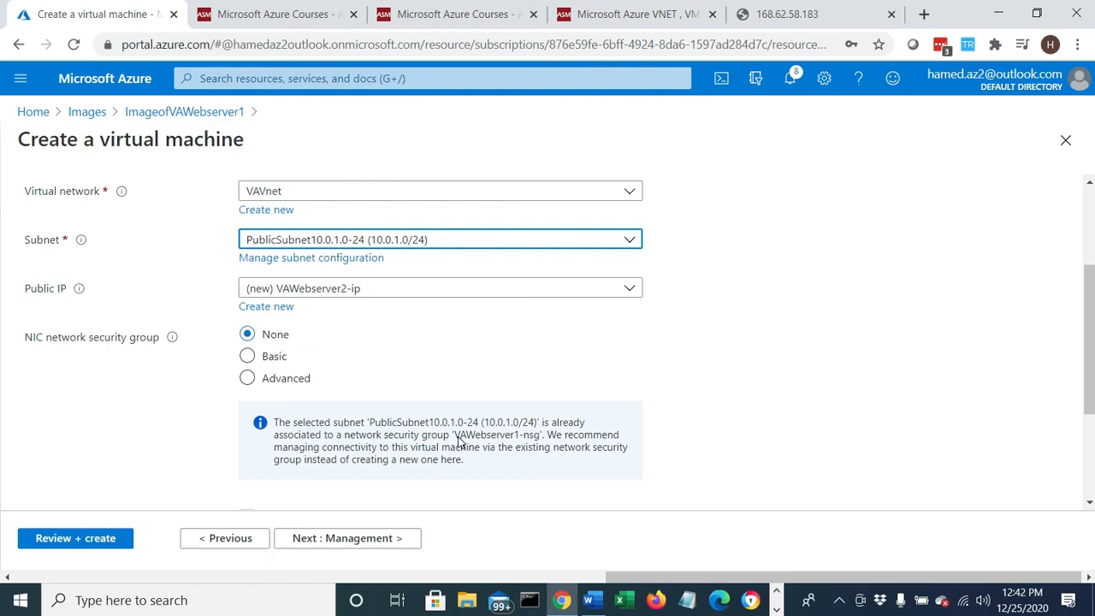
pyautogui.moveTo(459, 440); pyautogui.dragTo(539, 441)
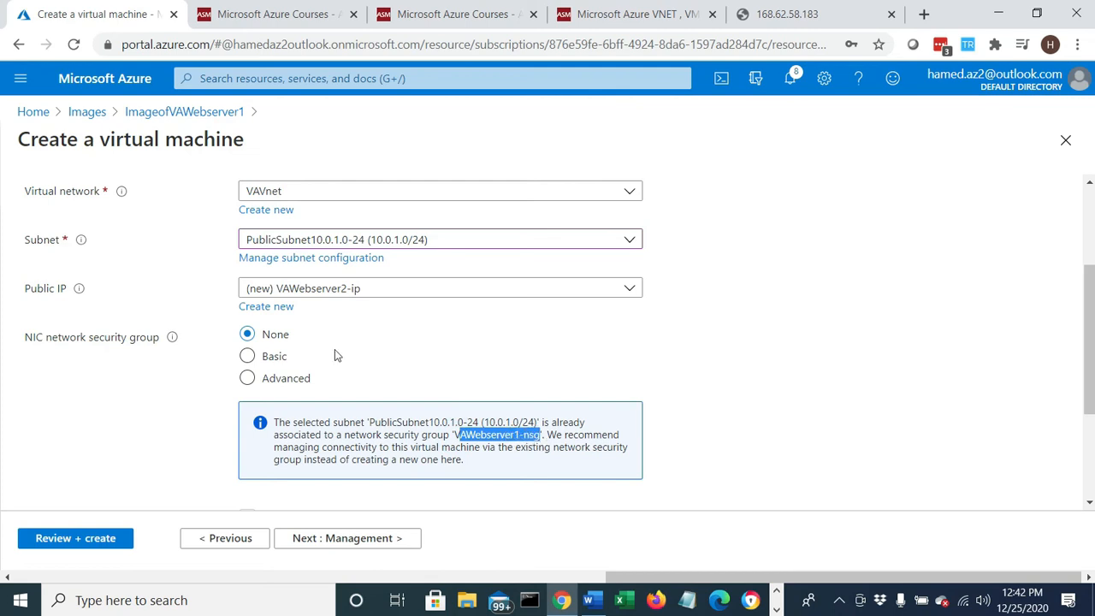
pyautogui.scroll(-2, 308, 355)
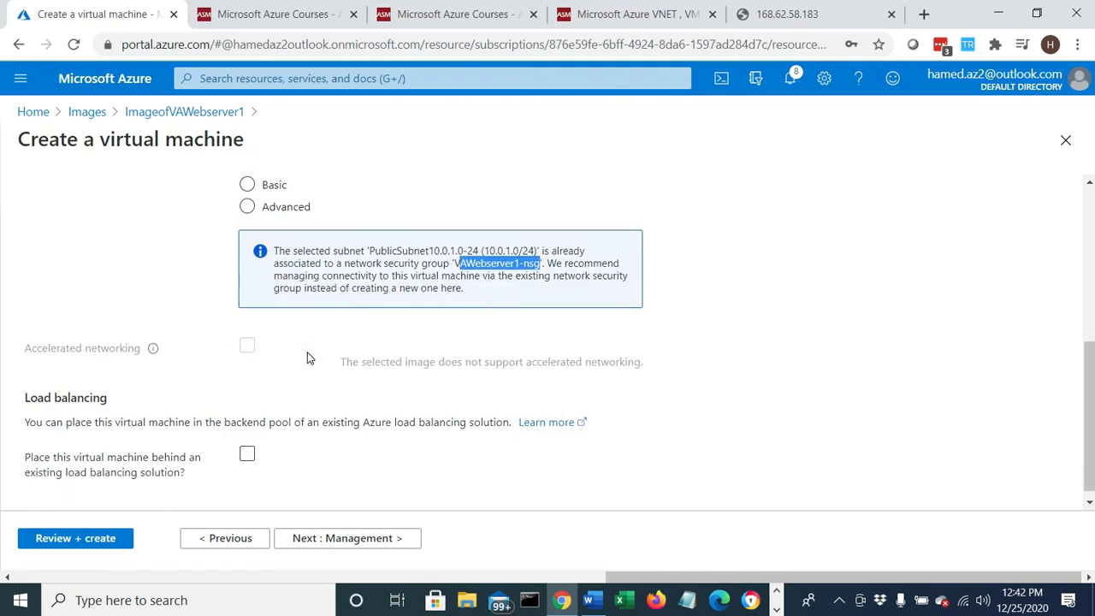
# - Keep the default management, advanced, and tag settings, validate the configuration, and create VAWebserver2
pyautogui.click(322, 539)
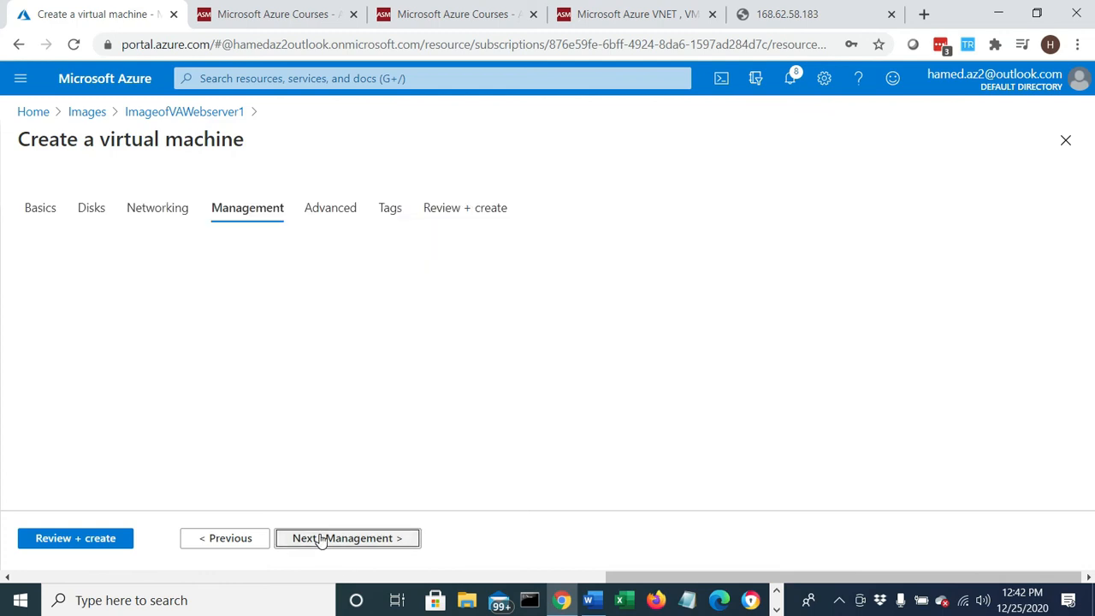
pyautogui.scroll(-5, 205, 448)
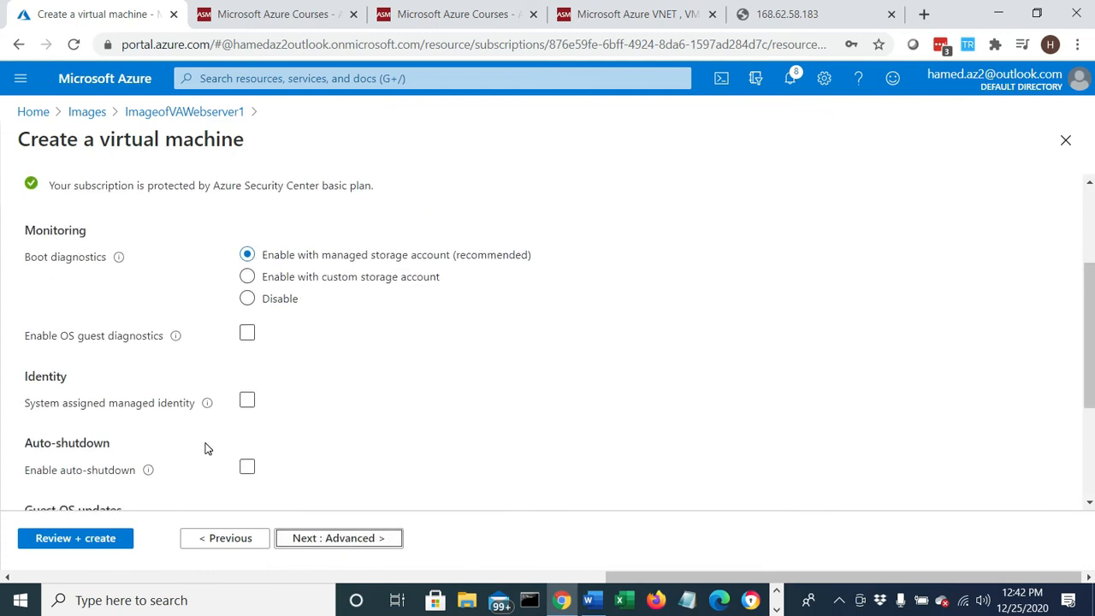
pyautogui.click(323, 539)
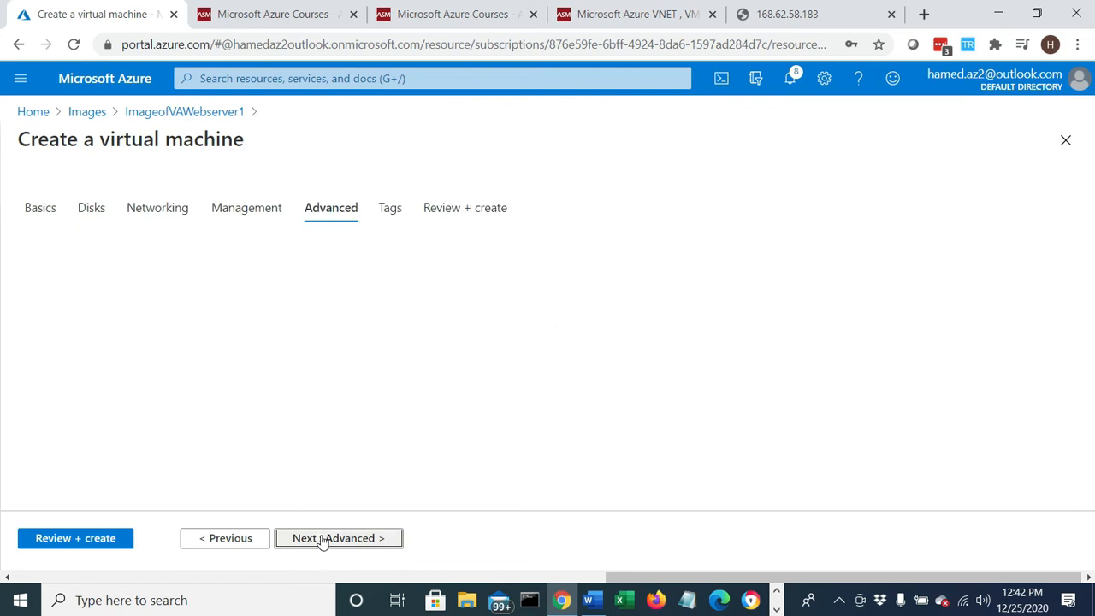
pyautogui.scroll(-2, 261, 429)
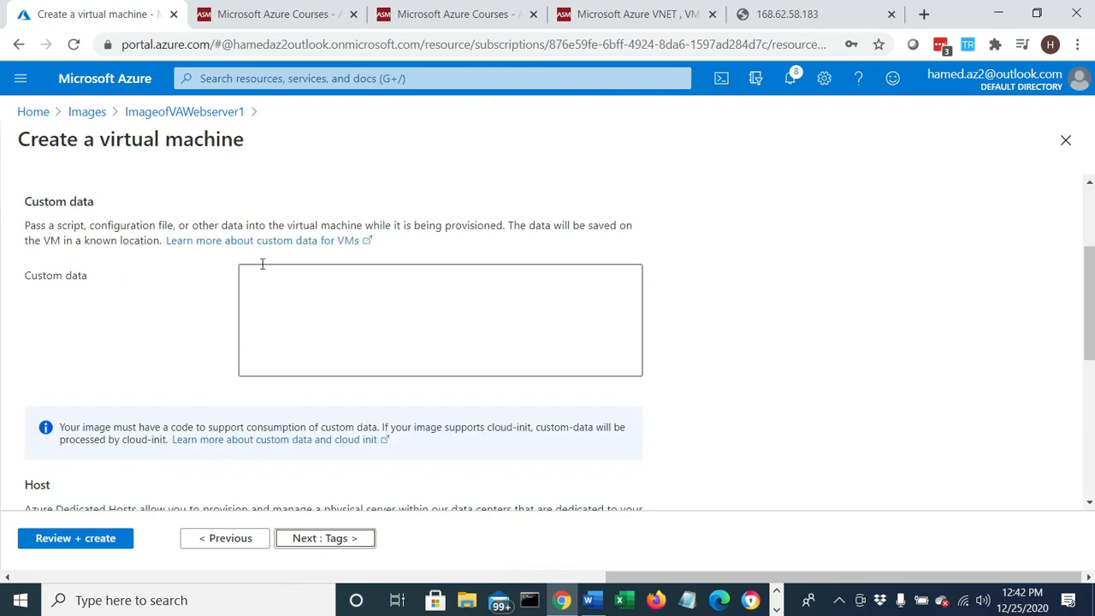
pyautogui.scroll(-5, 288, 367)
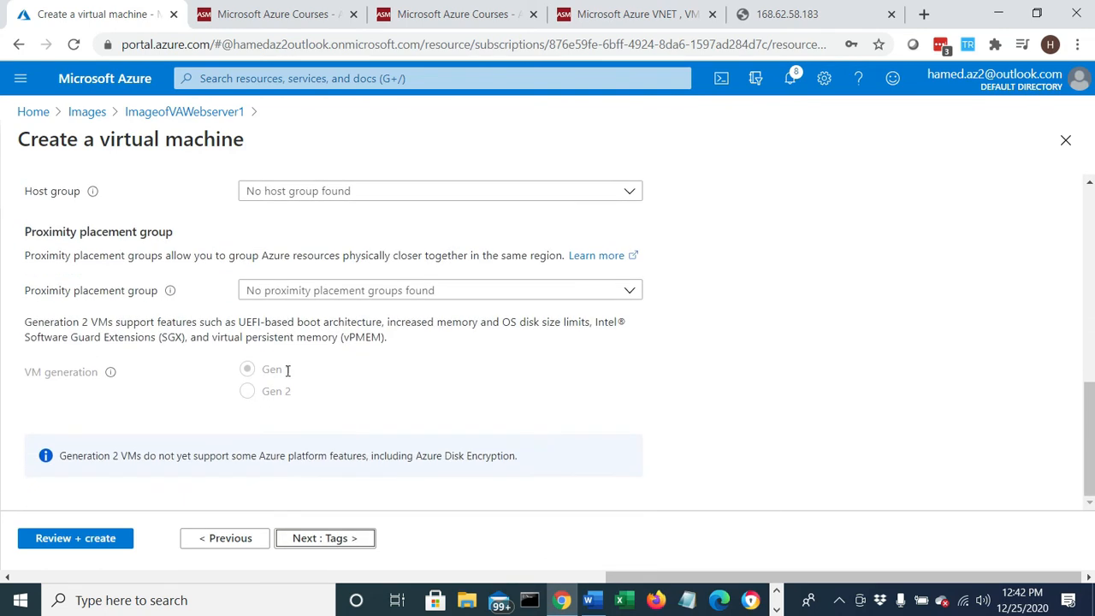
pyautogui.click(300, 540)
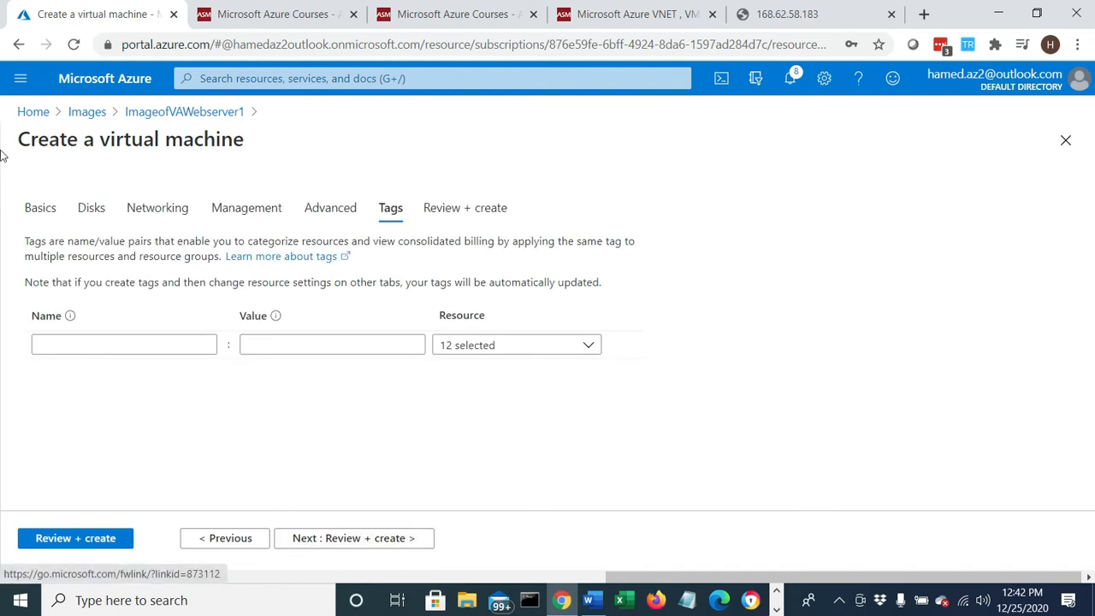
pyautogui.click(321, 537)
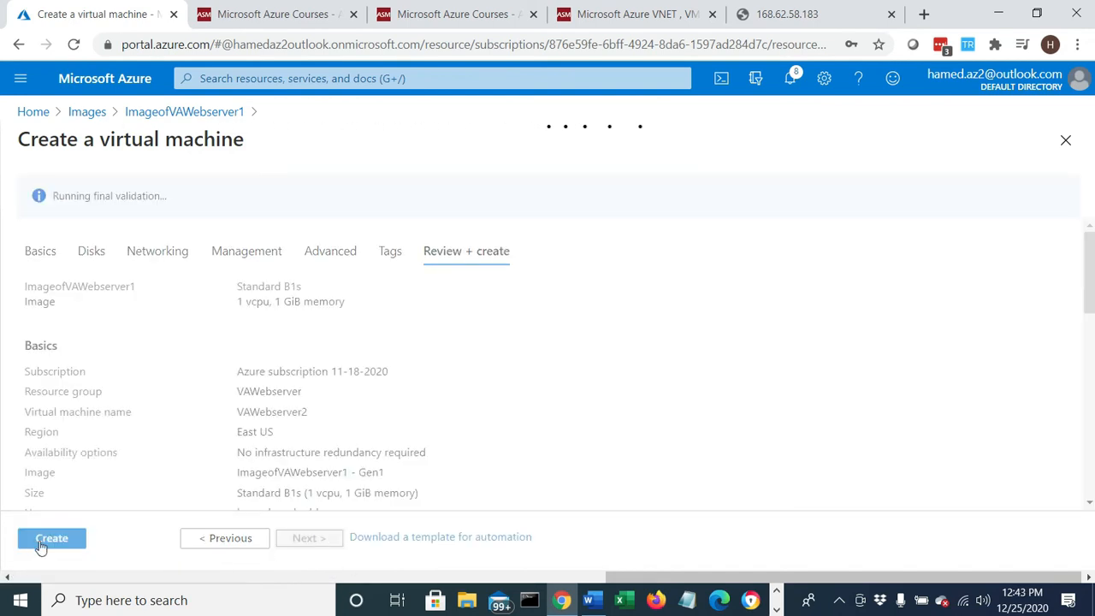
pyautogui.tripleClick(134, 196)
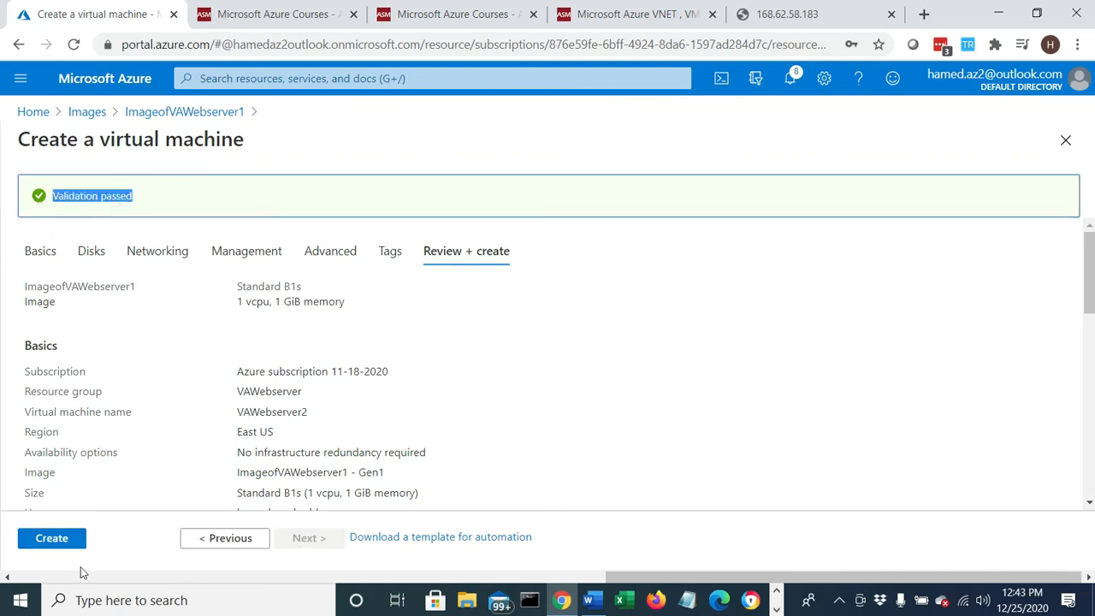
pyautogui.click(51, 539)
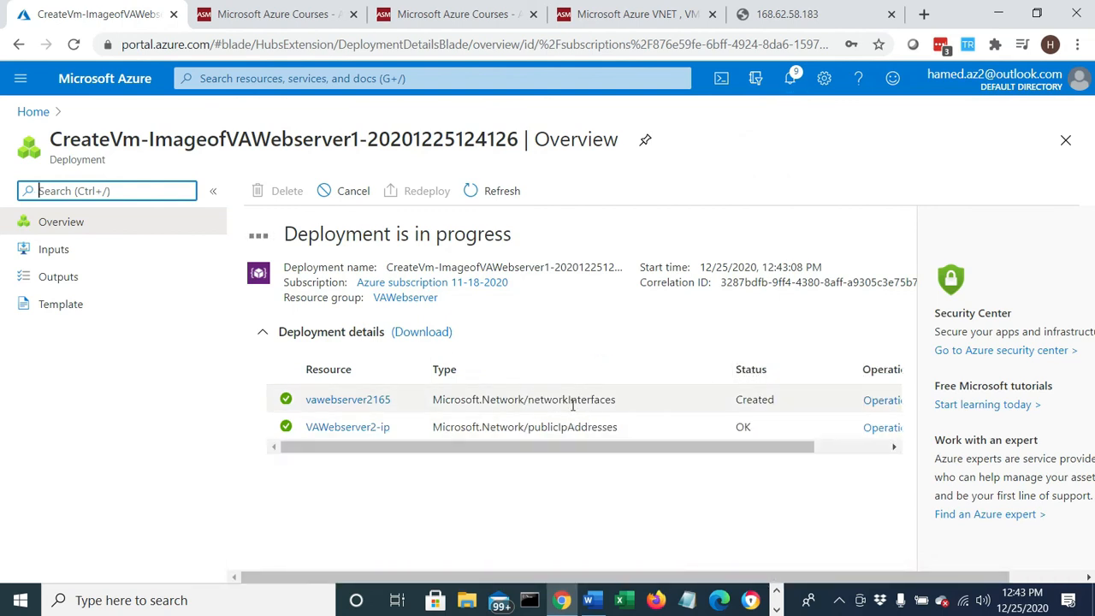
# - Switch to the Word lab document and review Steps 24 and 25 on finishing the VM and the resources it creates
pyautogui.click(589, 600)
pyautogui.scroll(-1, 507, 454)
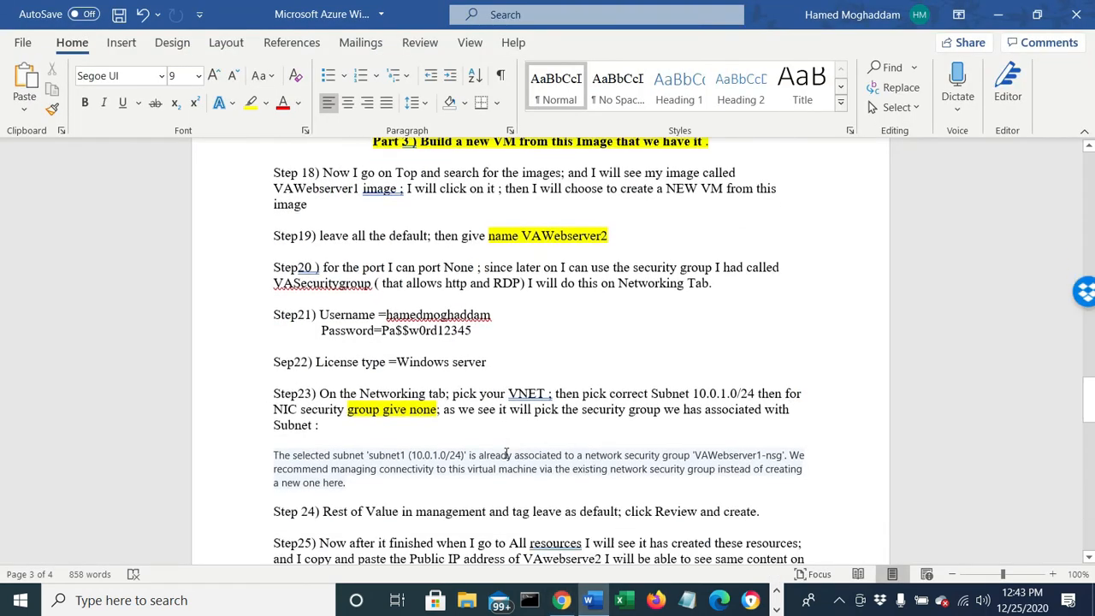
pyautogui.scroll(-4, 507, 454)
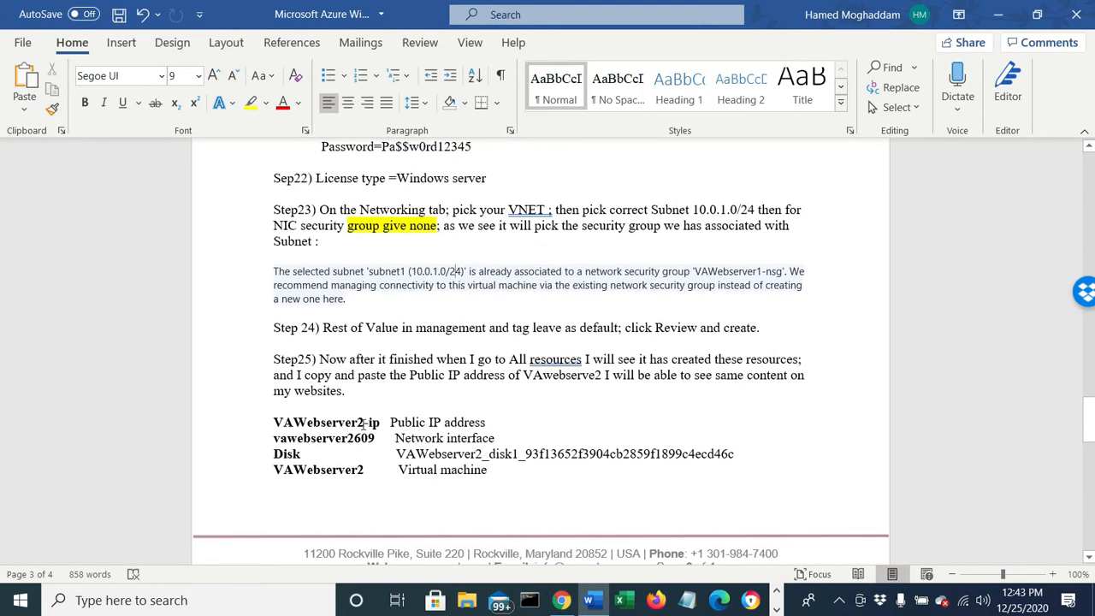
pyautogui.tripleClick(392, 422)
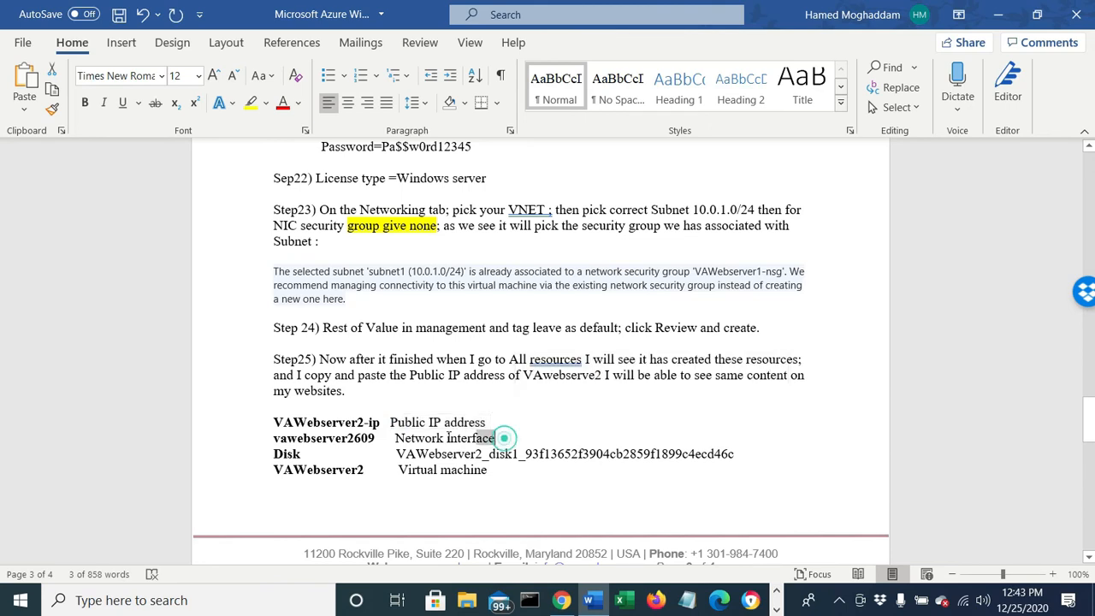
pyautogui.doubleClick(489, 439)
pyautogui.moveTo(396, 455); pyautogui.dragTo(417, 472)
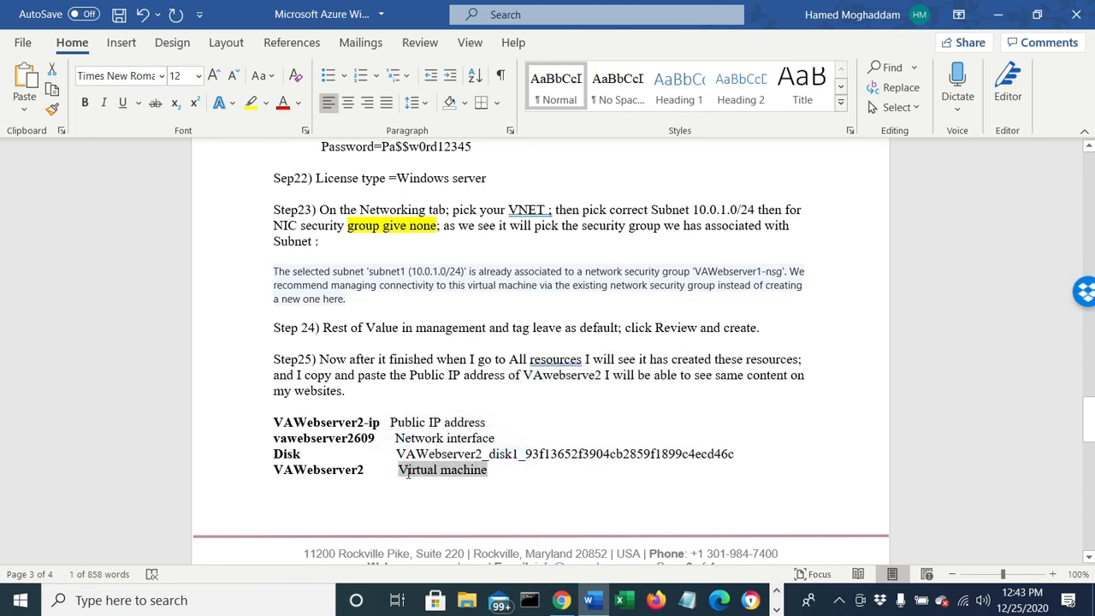
pyautogui.scroll(-6, 336, 469)
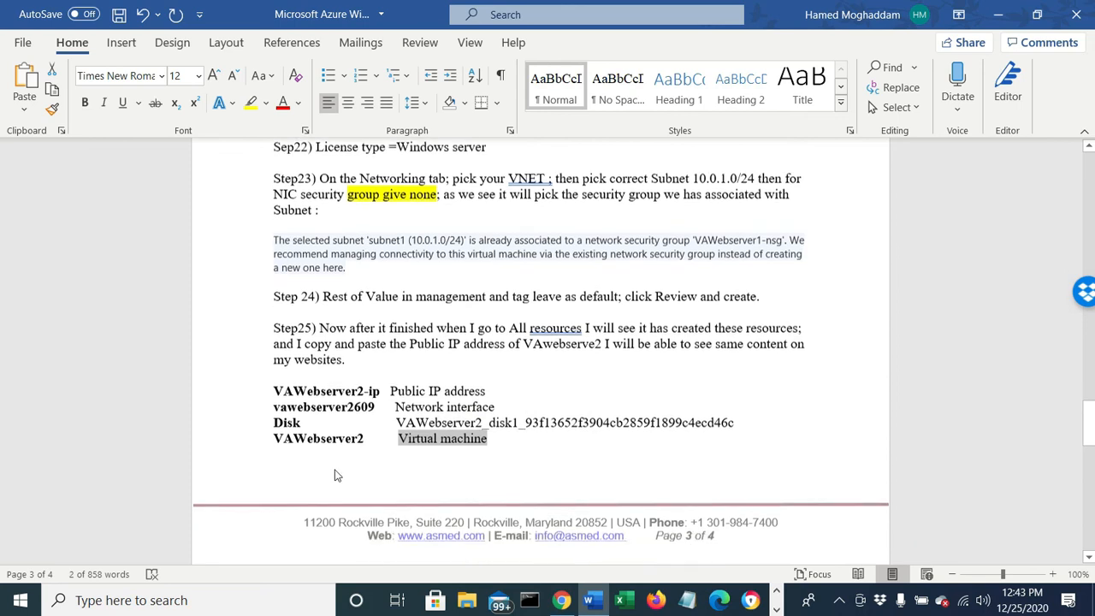
# - Review Steps 26 and 27 of the lab document on the RDP checks, the computer name, and reusing the image
pyautogui.scroll(-1, 335, 470)
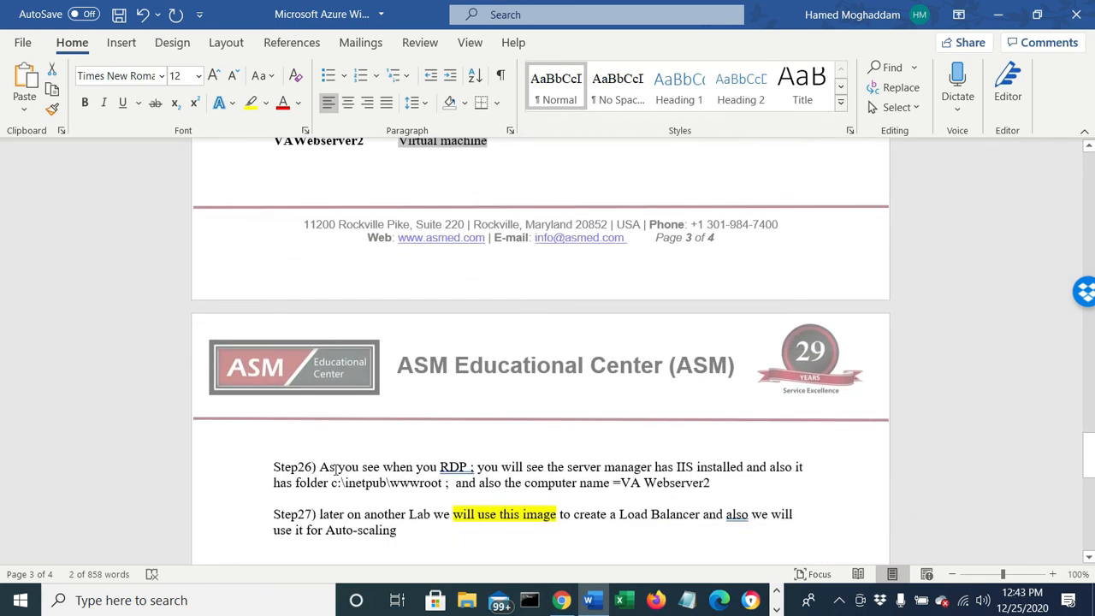
pyautogui.moveTo(314, 466); pyautogui.dragTo(455, 462)
pyautogui.moveTo(527, 467); pyautogui.dragTo(792, 480)
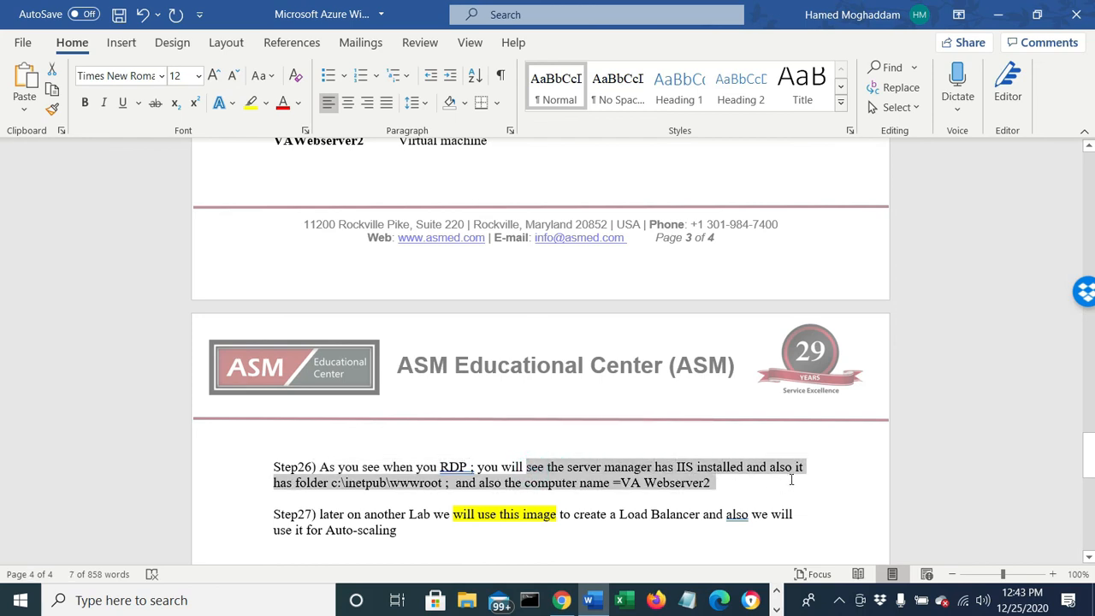
pyautogui.click(627, 484)
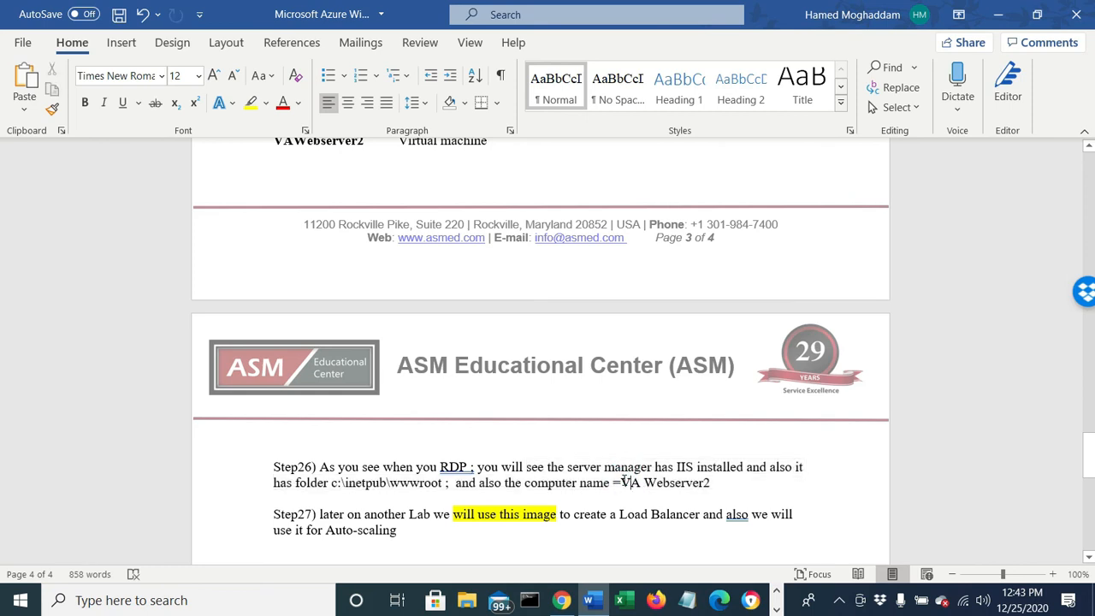
pyautogui.moveTo(621, 483); pyautogui.dragTo(721, 485)
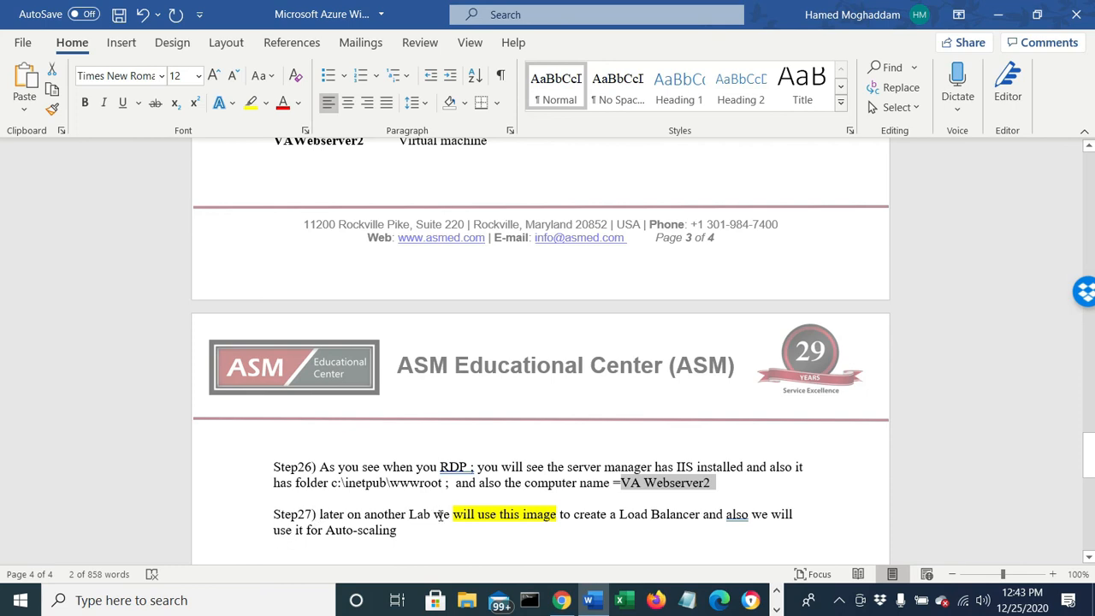
pyautogui.moveTo(453, 514); pyautogui.dragTo(668, 528)
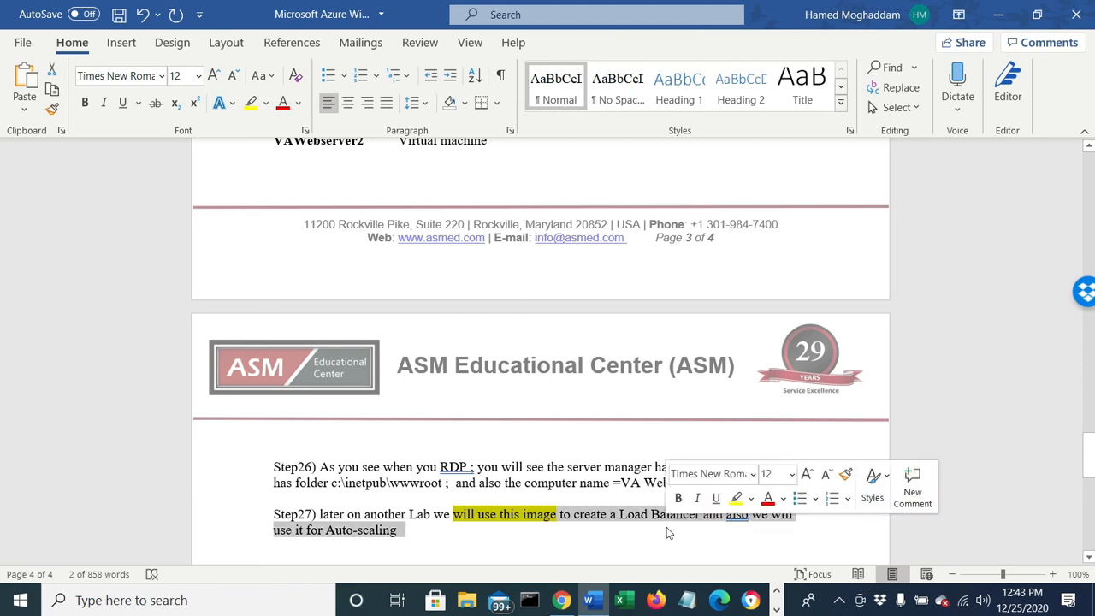
pyautogui.click(412, 541)
pyautogui.moveTo(405, 532); pyautogui.dragTo(279, 515)
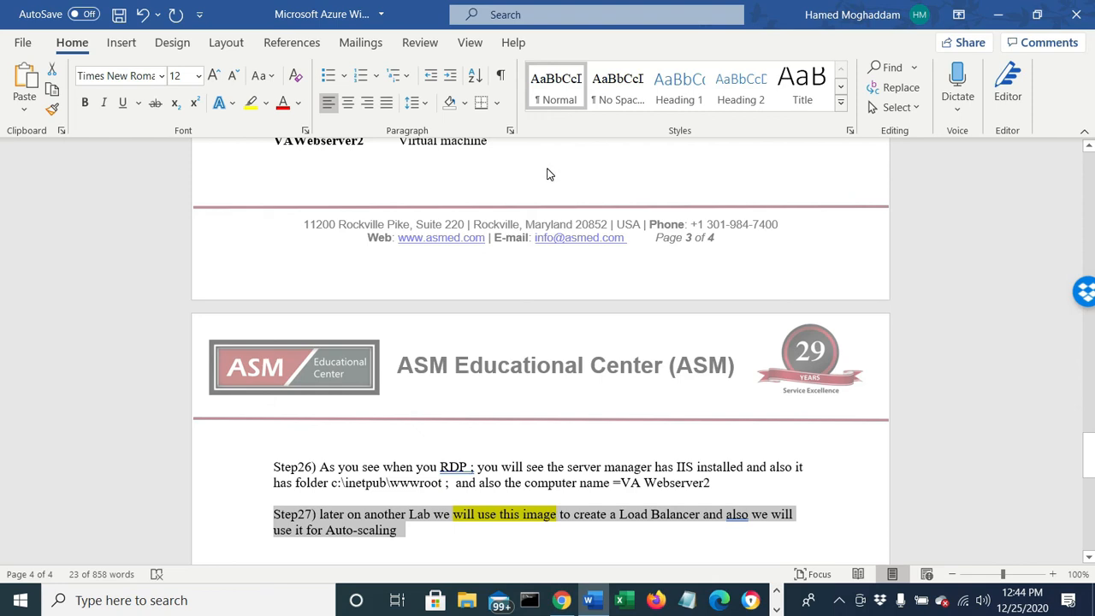
pyautogui.scroll(-2, 645, 346)
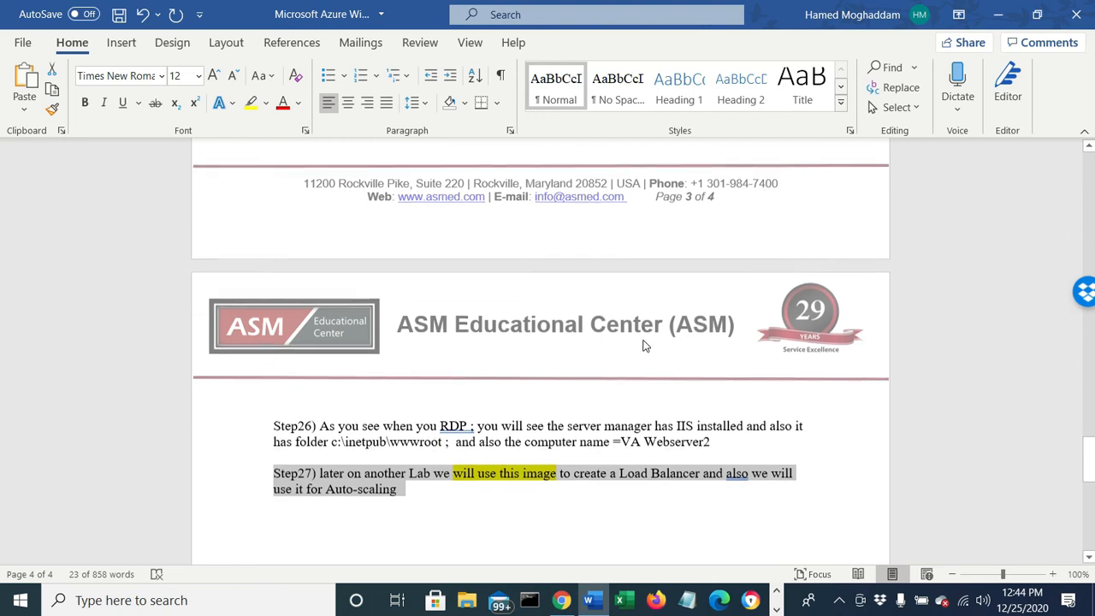
pyautogui.scroll(-1, 645, 341)
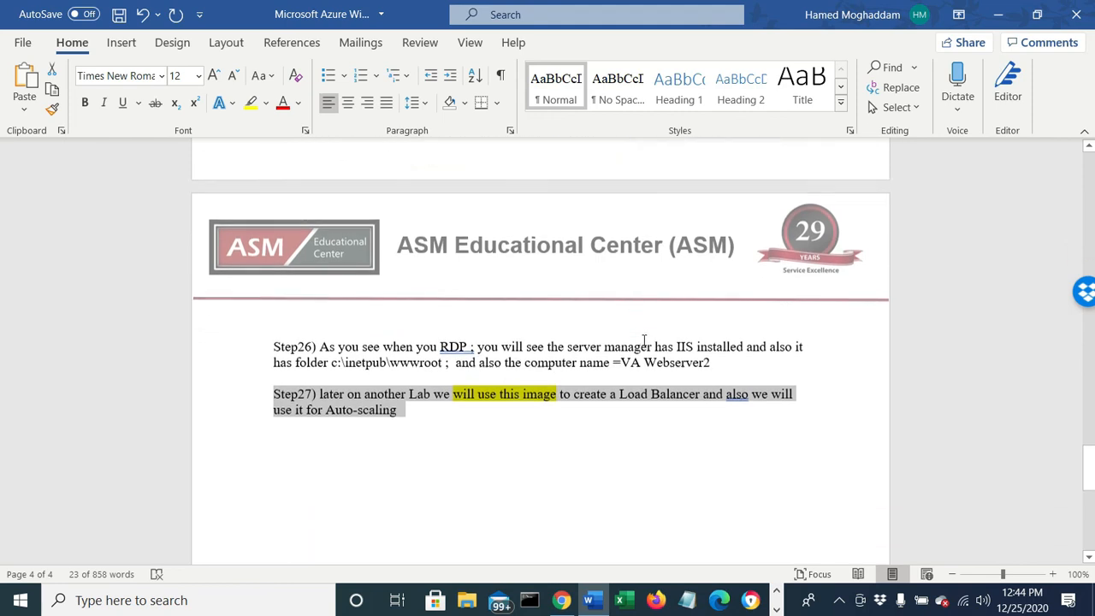
# - Switch to the Azure portal in Chrome, list all resources sorted by type, and examine those belonging to VAWebserver1 and VAWebserver2
pyautogui.click(562, 601)
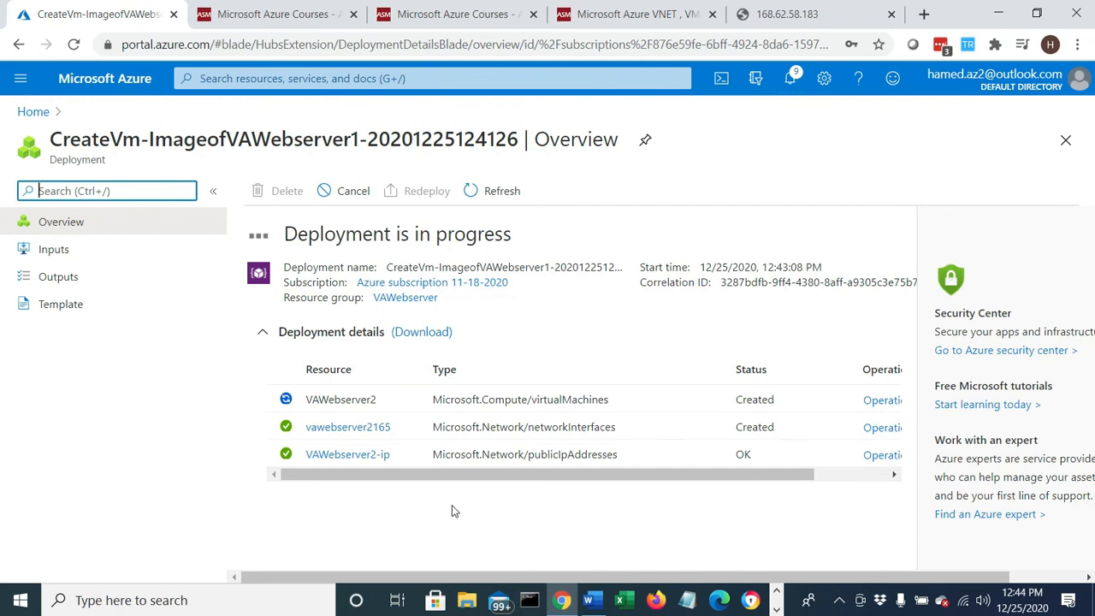
pyautogui.click(21, 113)
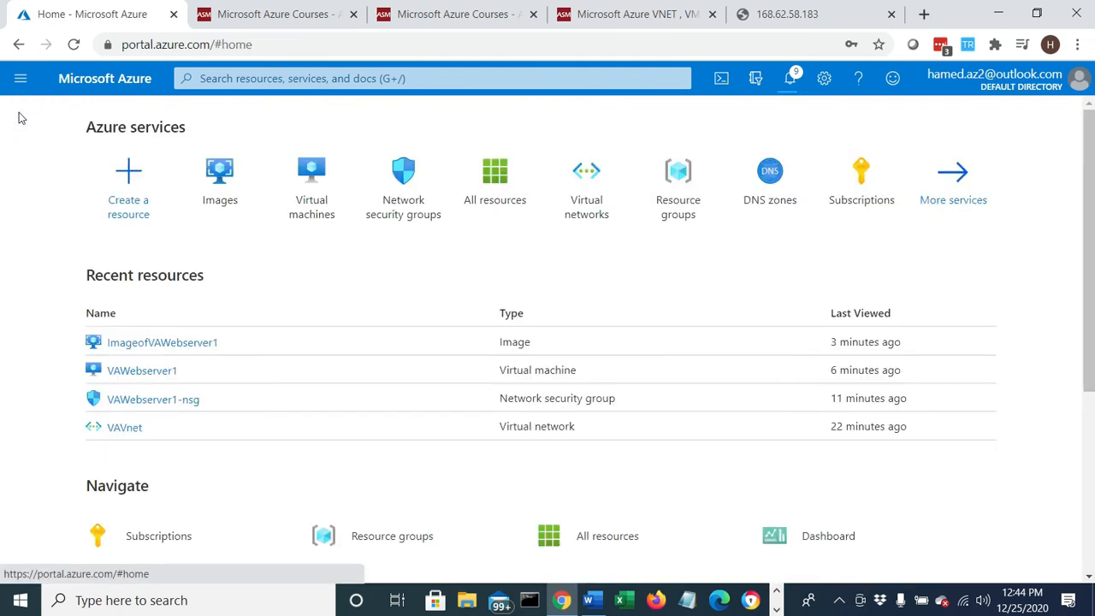
pyautogui.click(493, 194)
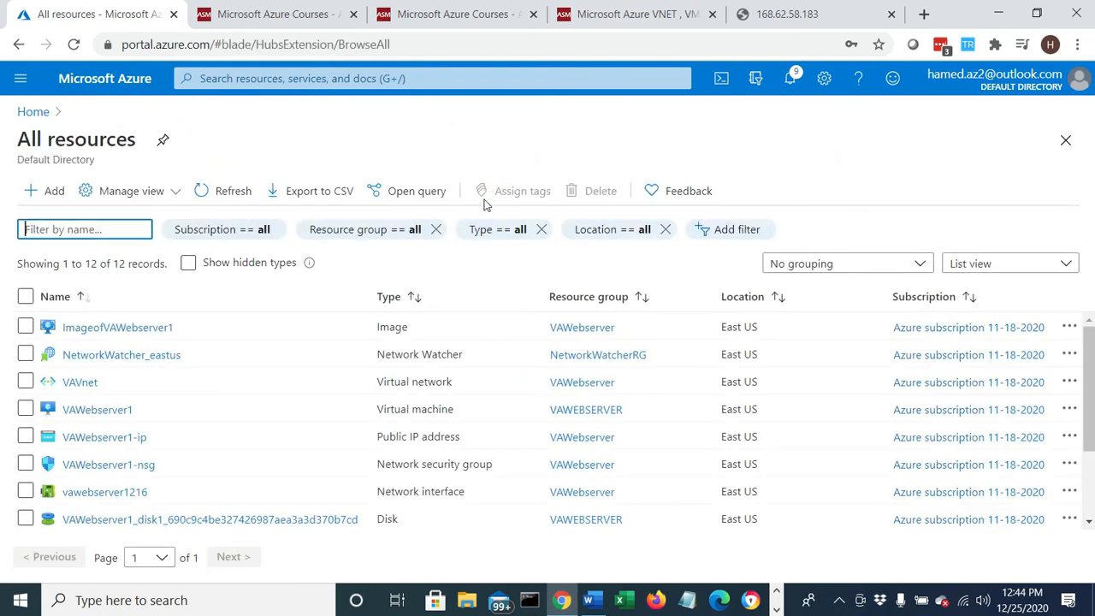
pyautogui.click(399, 297)
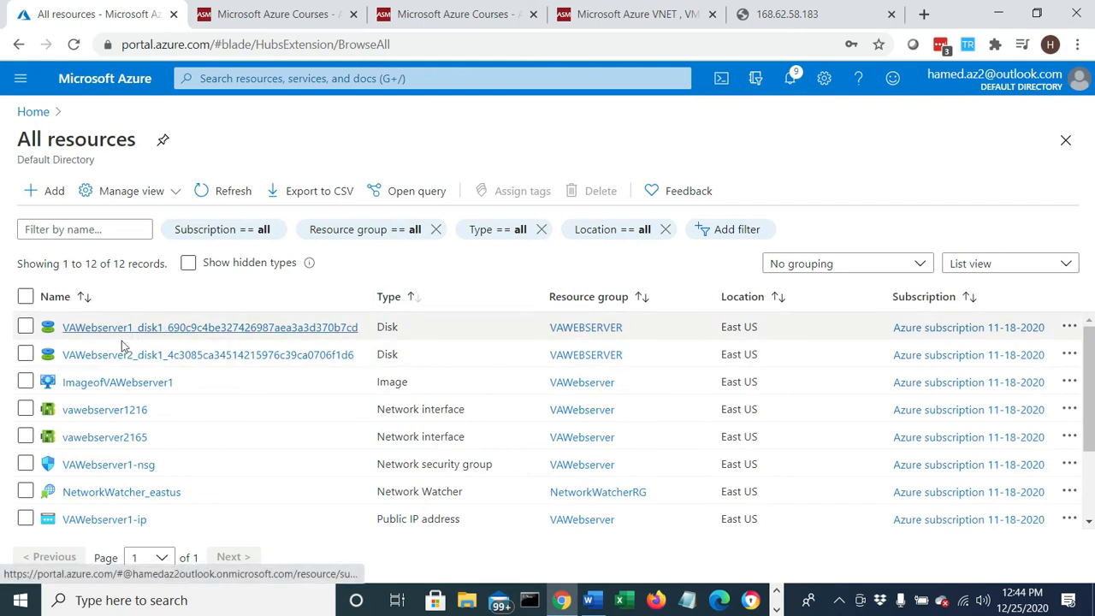
pyautogui.doubleClick(396, 383)
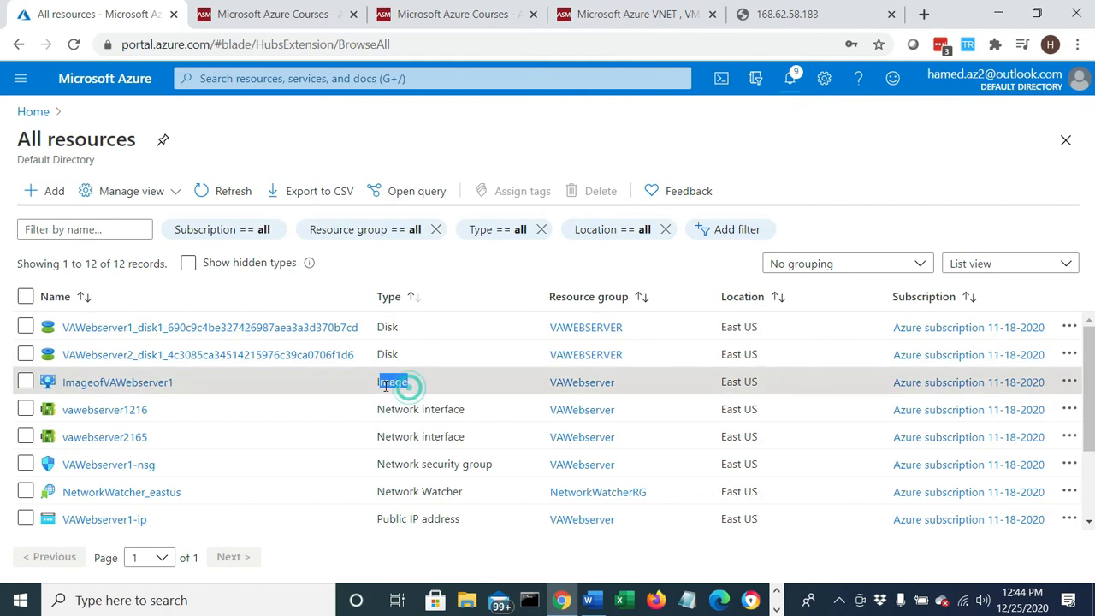
pyautogui.tripleClick(491, 416)
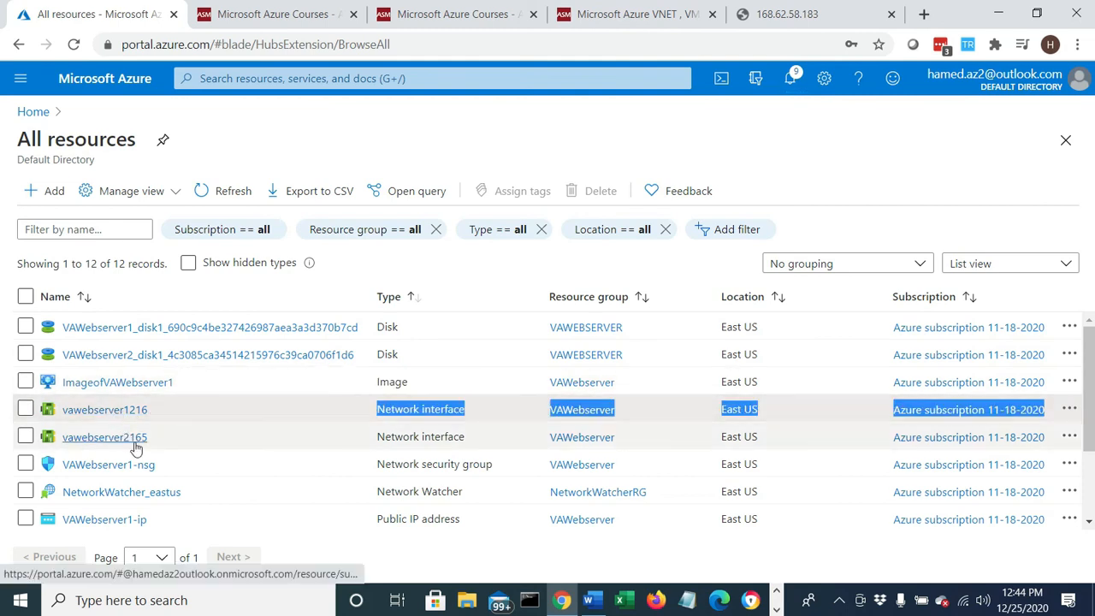
pyautogui.click(399, 469)
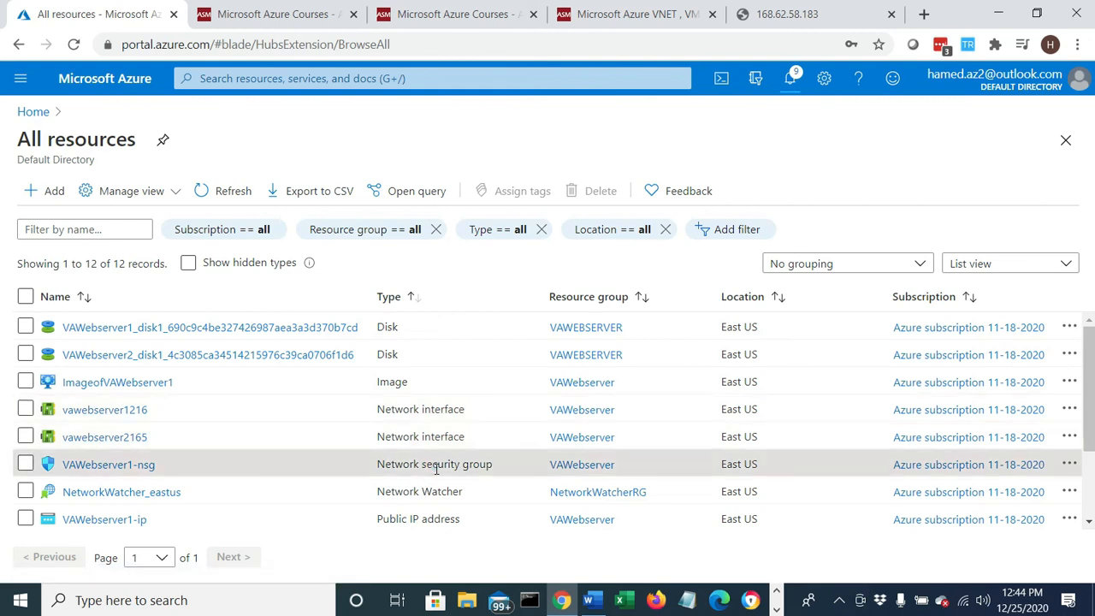
pyautogui.scroll(-1, 263, 479)
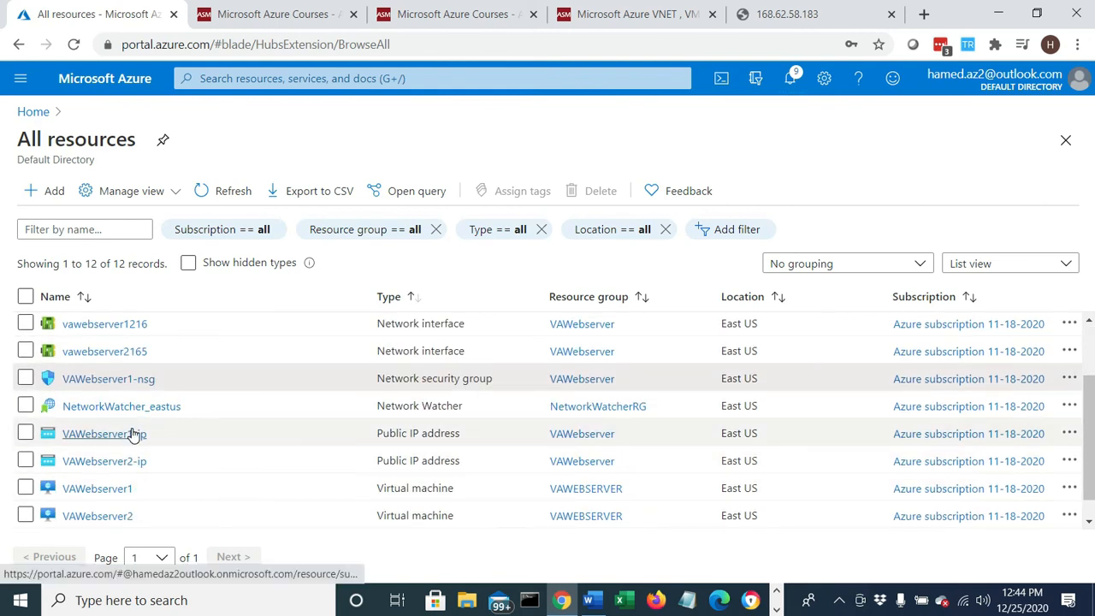
pyautogui.scroll(-1, 408, 487)
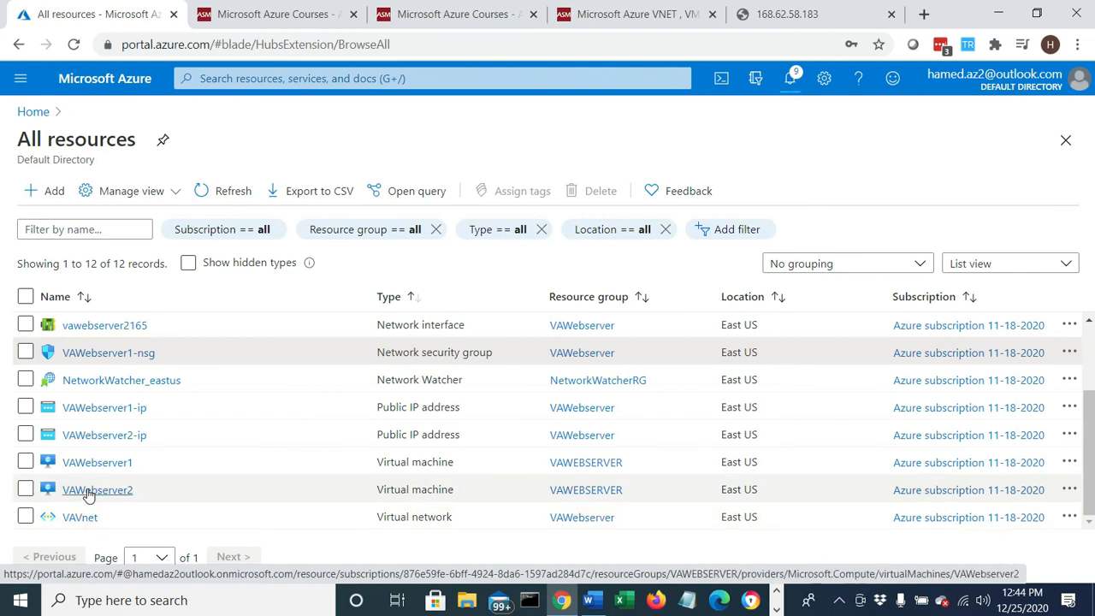
# - Open the VAWebserver2 virtual machine, check its status, and refresh its overview
pyautogui.click(89, 492)
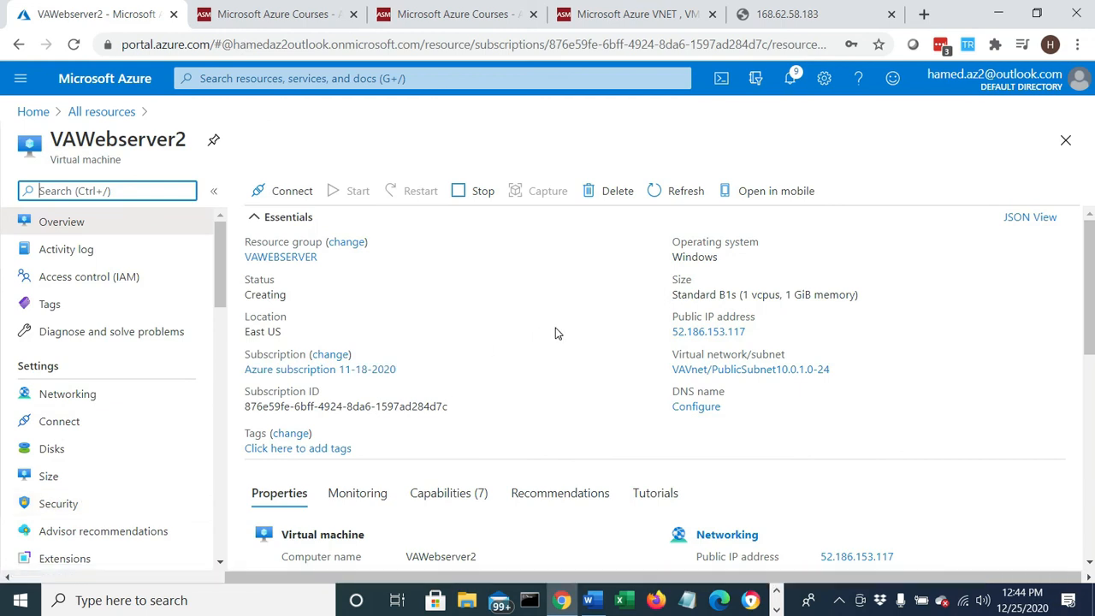
pyautogui.click(295, 295)
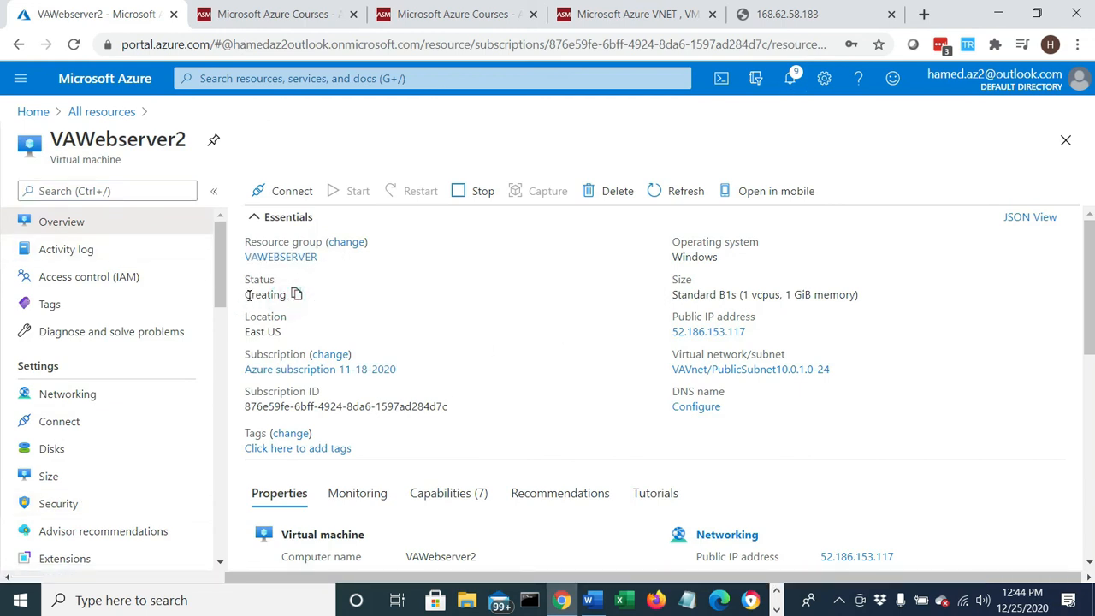
pyautogui.moveTo(247, 294); pyautogui.dragTo(293, 292)
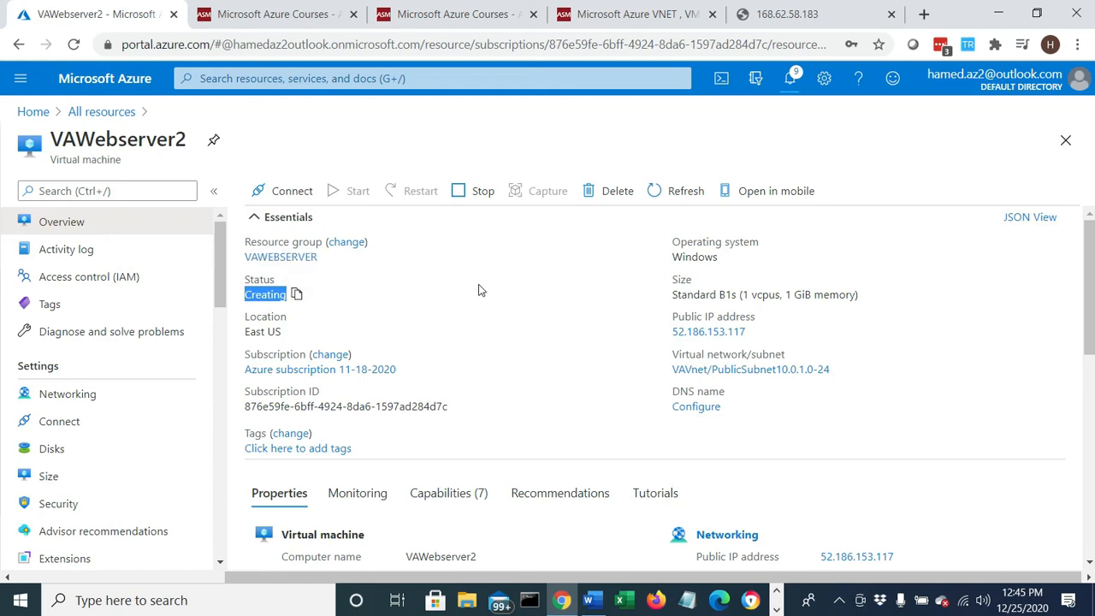
pyautogui.click(682, 195)
# - Copy VAWebserver2's public IP address, load it in a new browser tab, and check the web page text
pyautogui.click(755, 333)
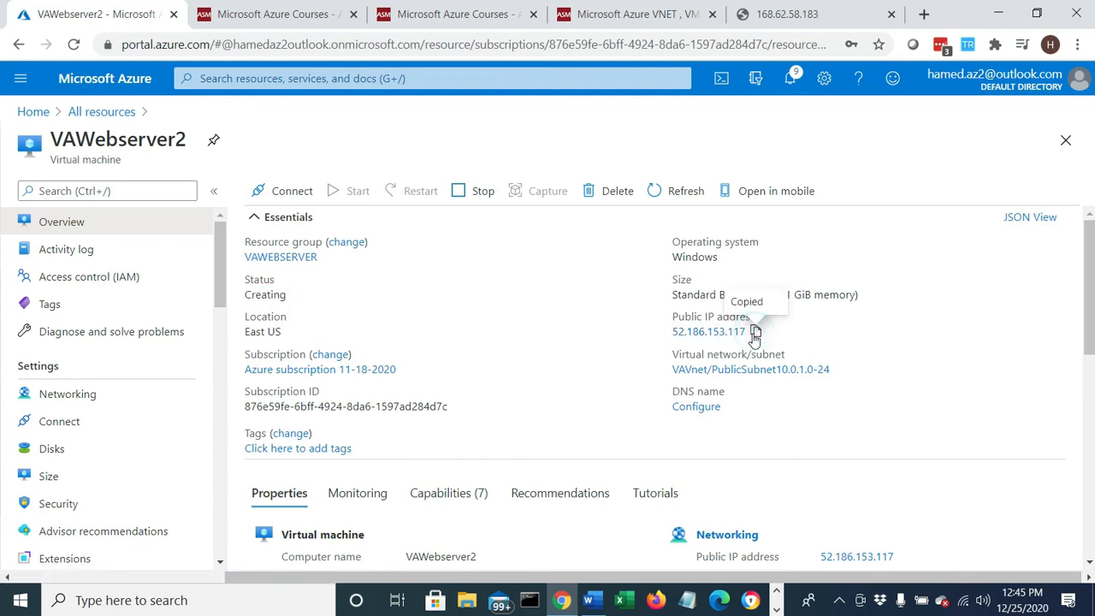
pyautogui.click(924, 14)
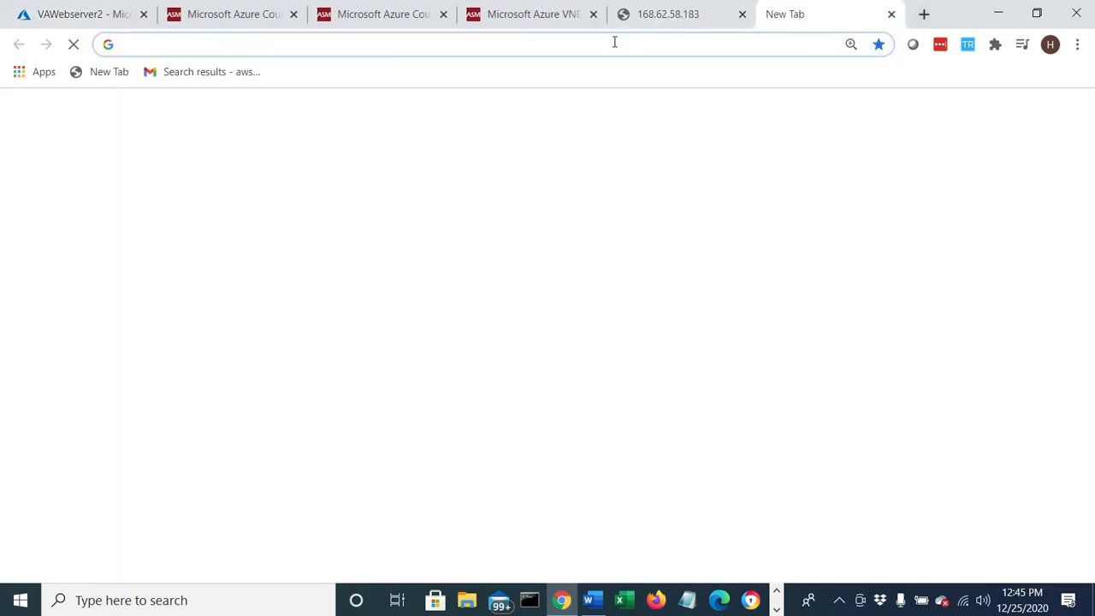
pyautogui.rightClick(614, 42)
pyautogui.click(658, 175)
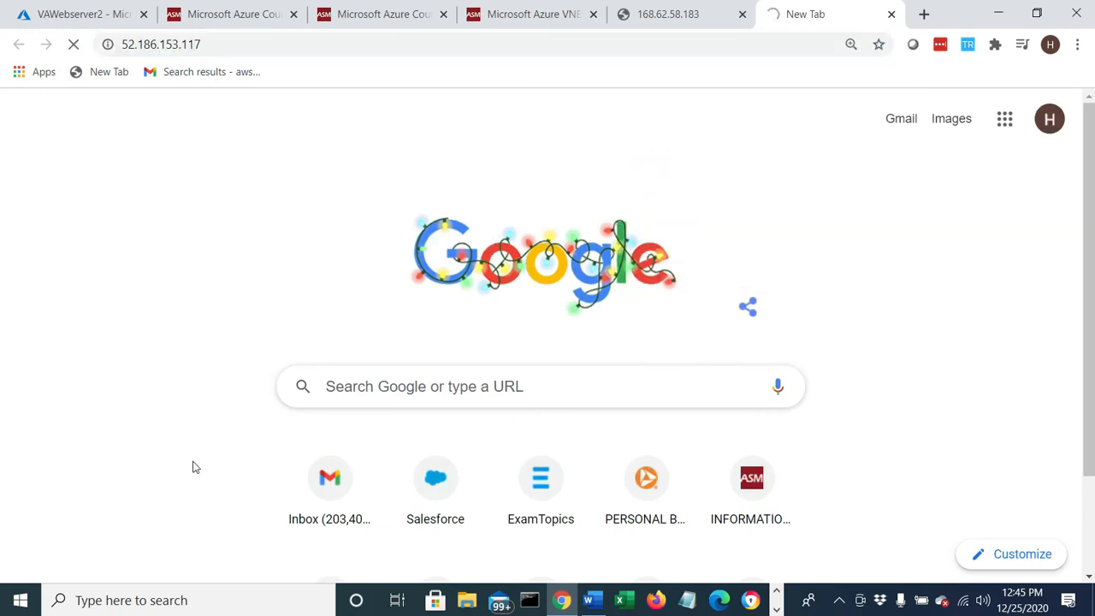
pyautogui.tripleClick(191, 79)
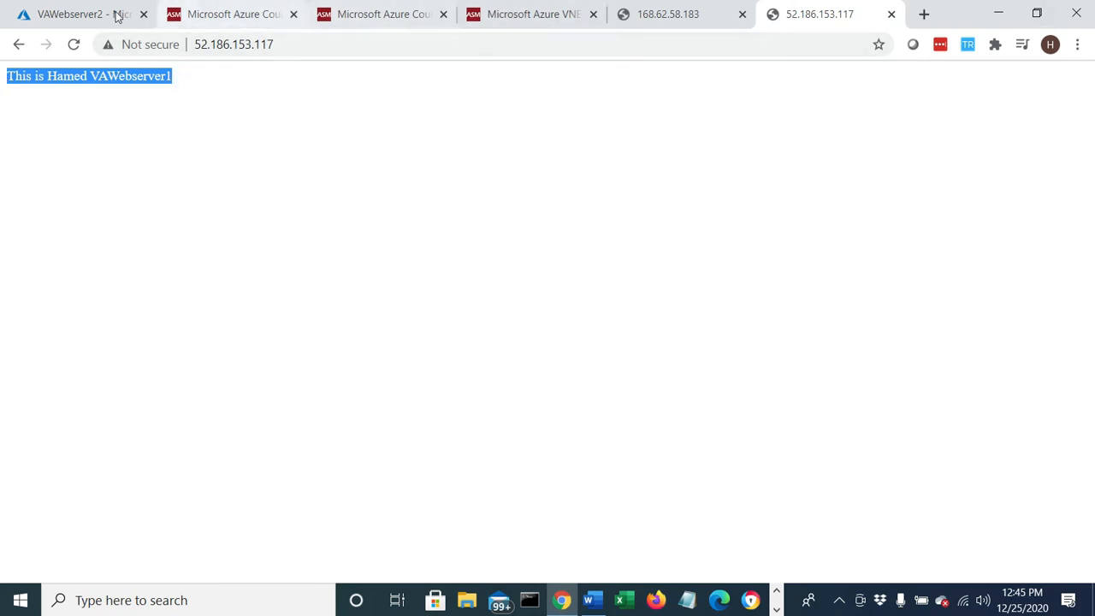
# - Return to the VAWebserver2 overview in the portal and refresh it to check the virtual machine's status
pyautogui.click(89, 14)
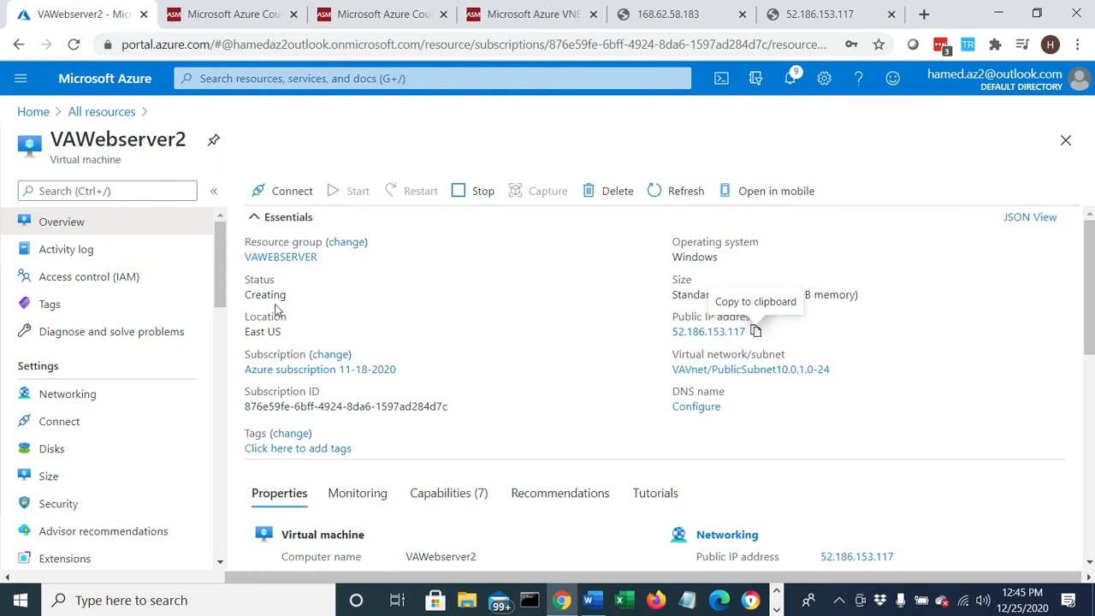
pyautogui.click(670, 199)
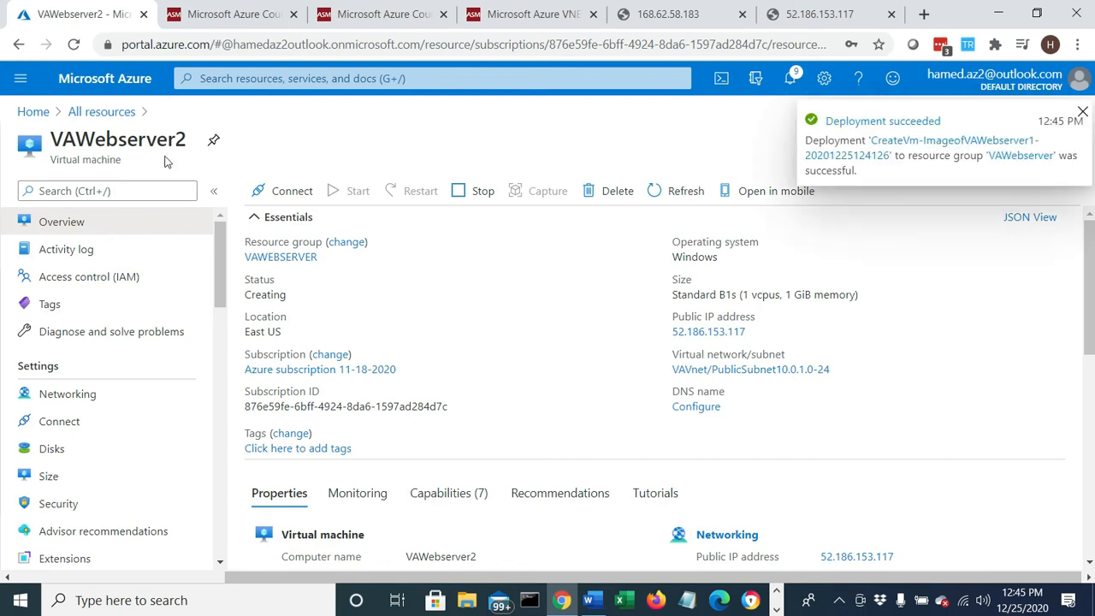
pyautogui.moveTo(190, 147); pyautogui.dragTo(50, 142)
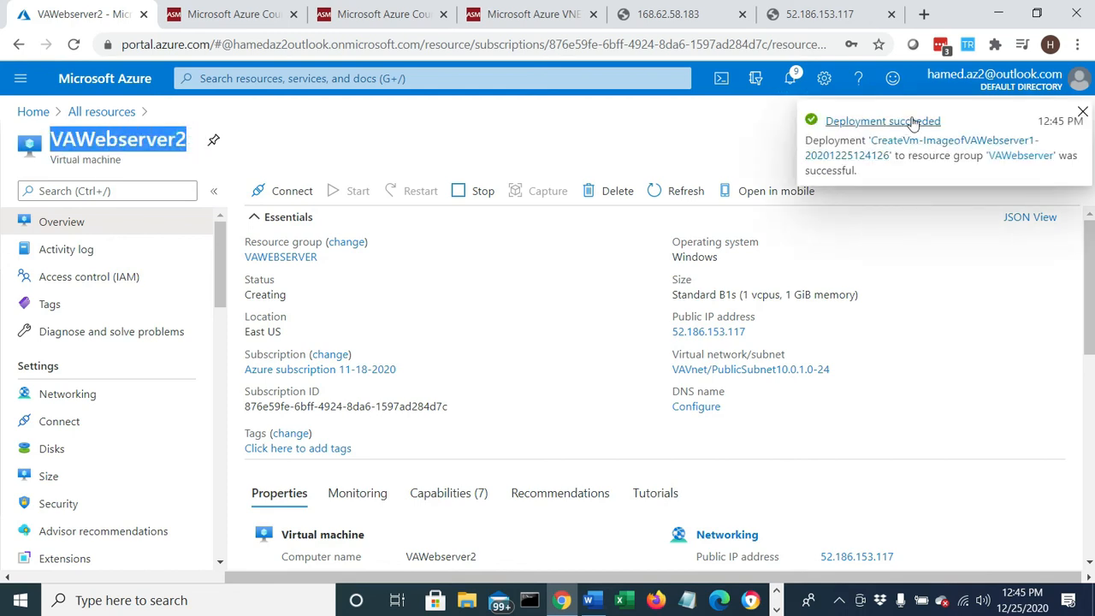
pyautogui.click(553, 276)
pyautogui.click(674, 191)
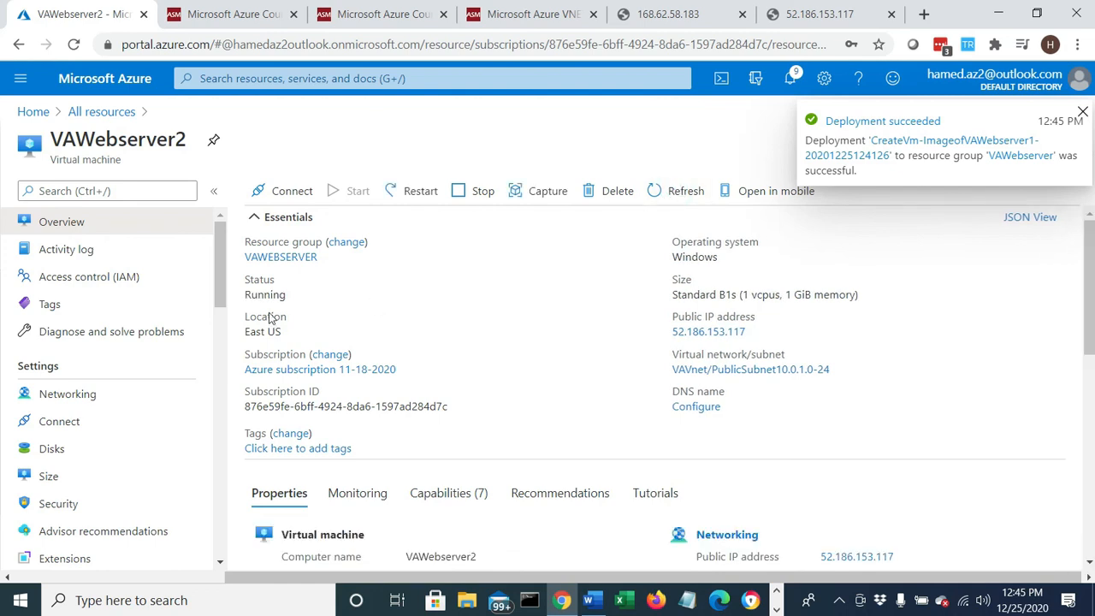
# - Download the RDP file for VAWebserver2 using its public IP address and port 3389, open it, and accept the connection
pyautogui.click(292, 194)
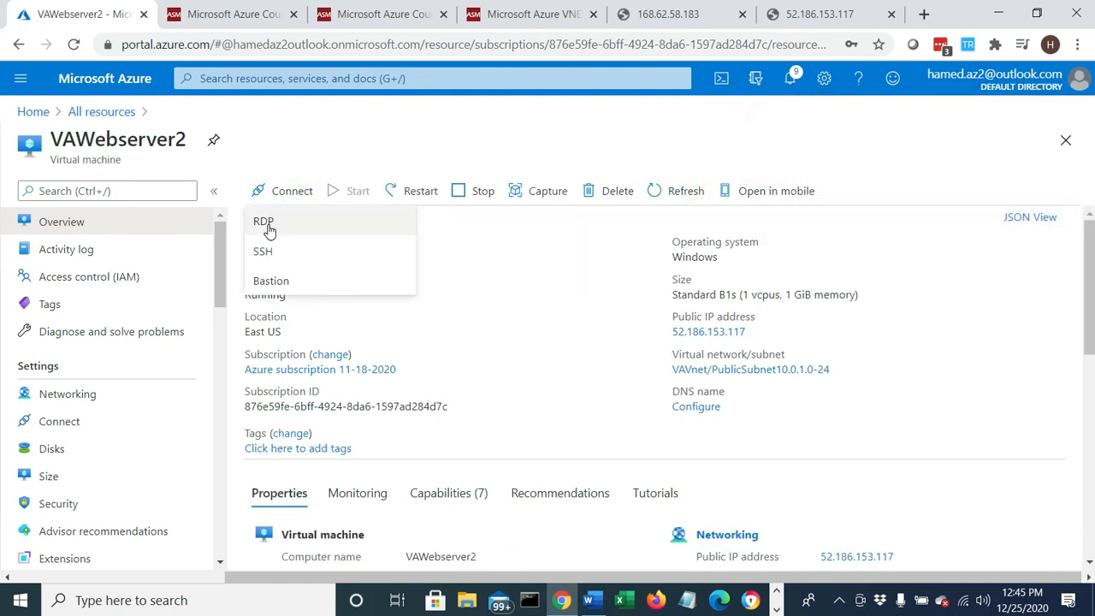
pyautogui.click(267, 224)
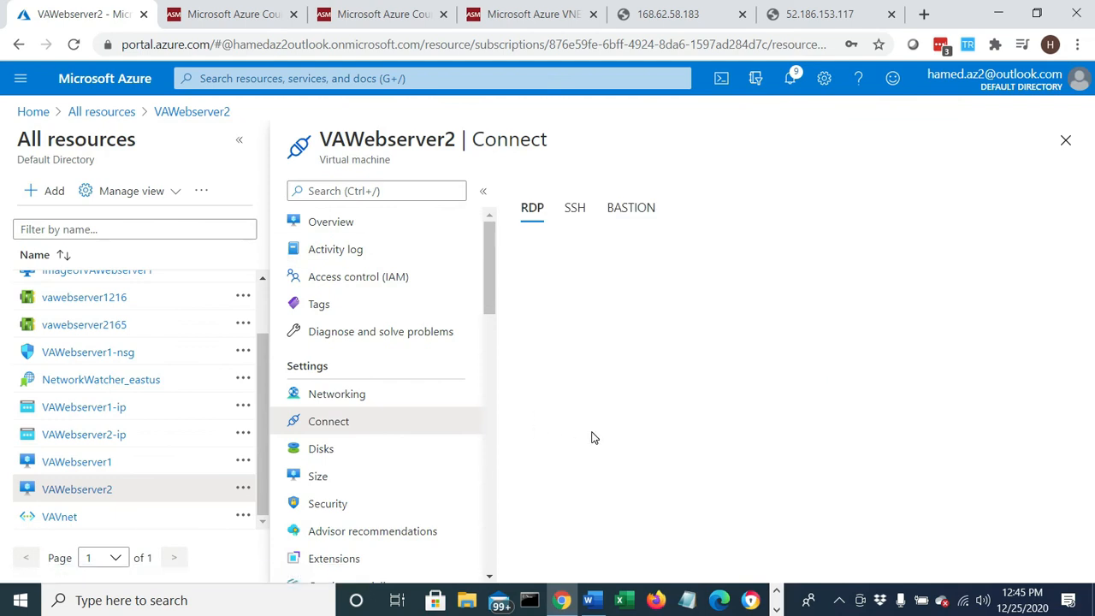
pyautogui.click(582, 456)
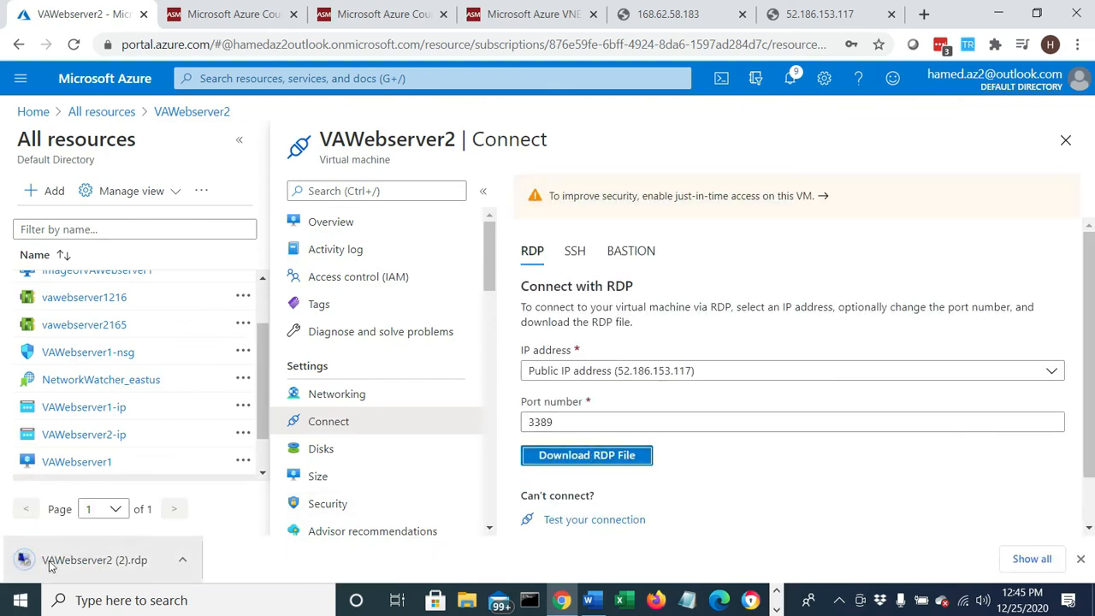
pyautogui.click(49, 561)
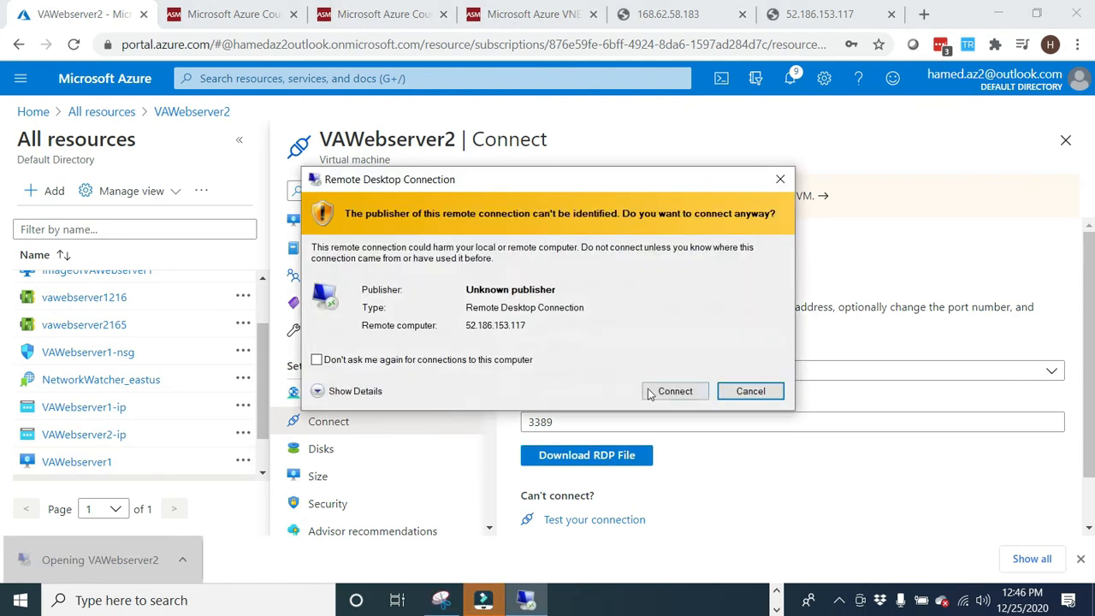
pyautogui.click(660, 391)
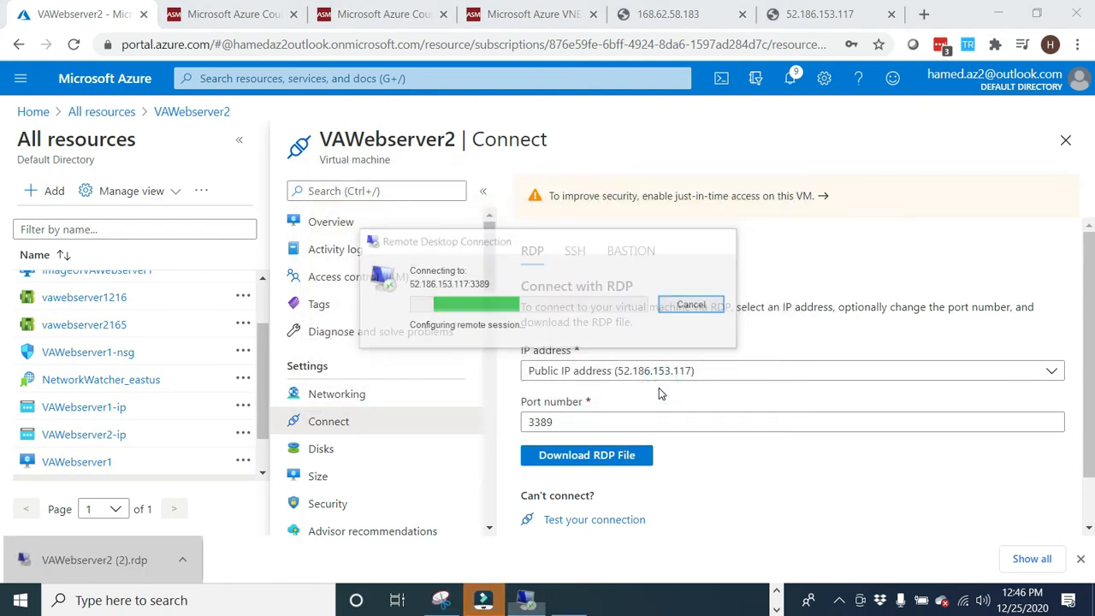
# - Sign in to the VAWebserver2 remote session with the administrator's username and password, remember the credentials, and accept the certificate warning
pyautogui.click(441, 275)
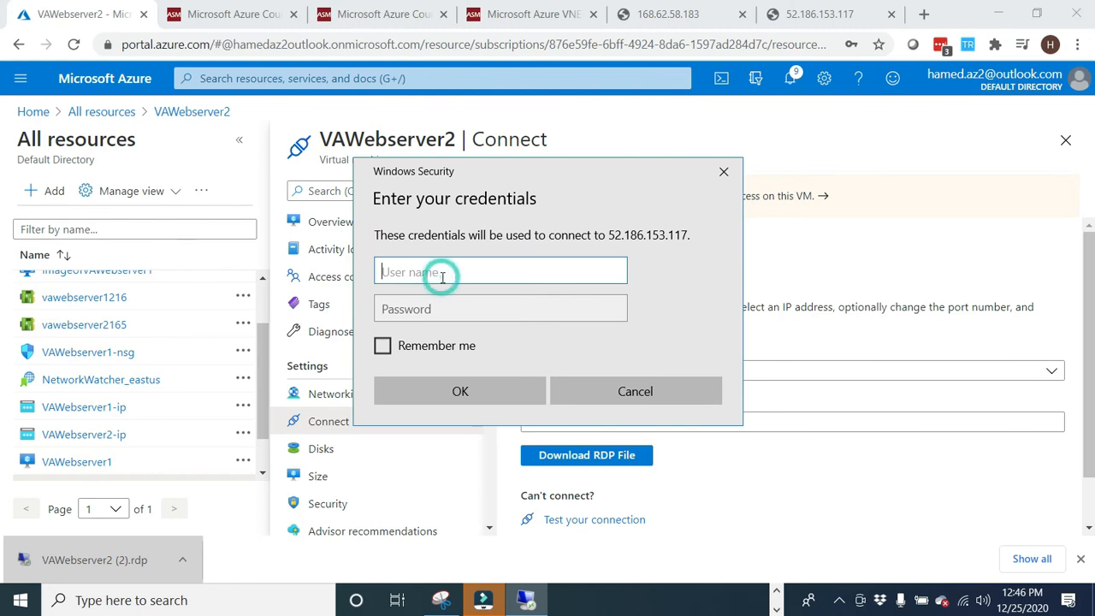
pyautogui.write('hamedmog')
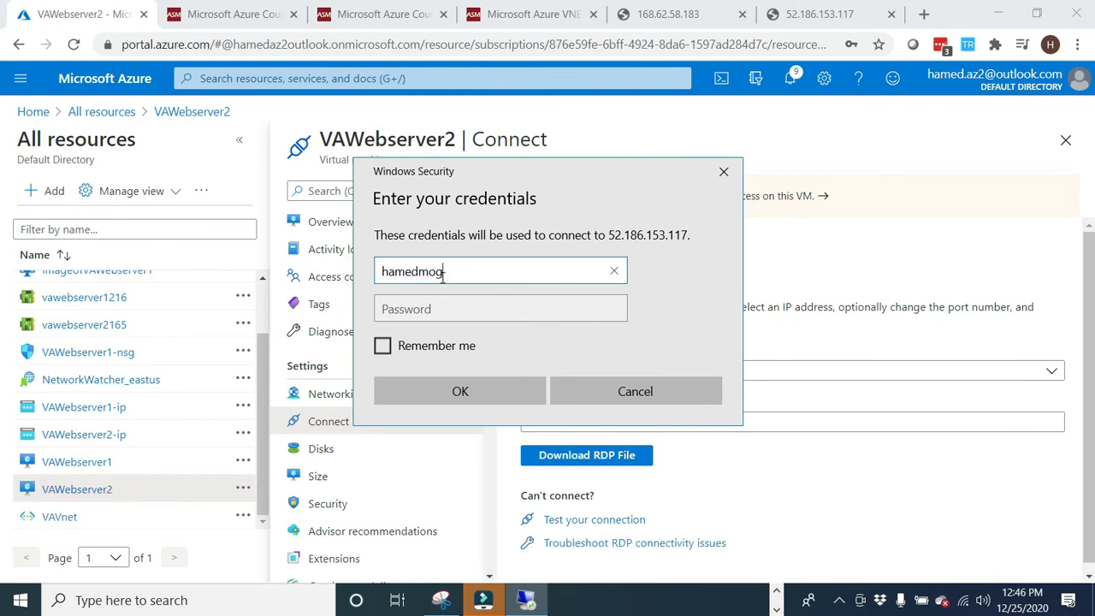
pyautogui.write('haddam')
pyautogui.press('Tab')
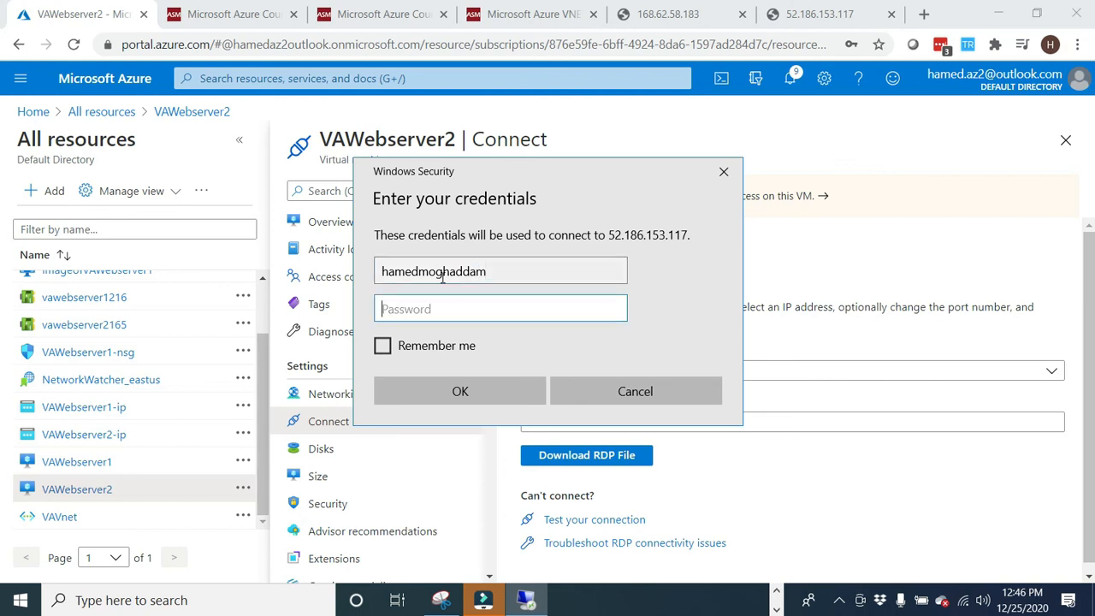
pyautogui.write('••')
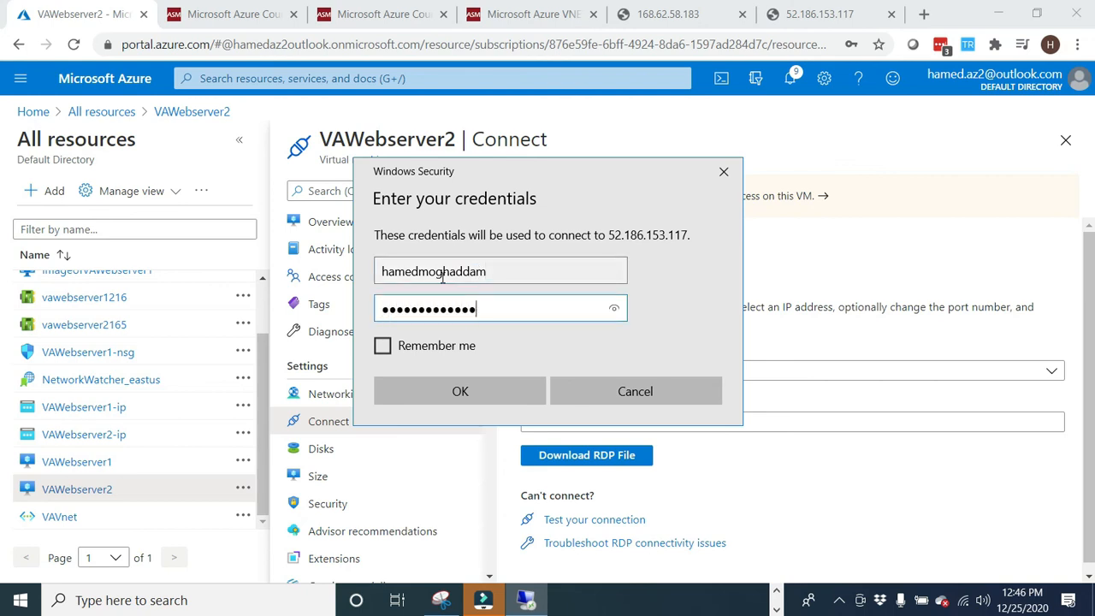
pyautogui.click(383, 346)
pyautogui.click(427, 392)
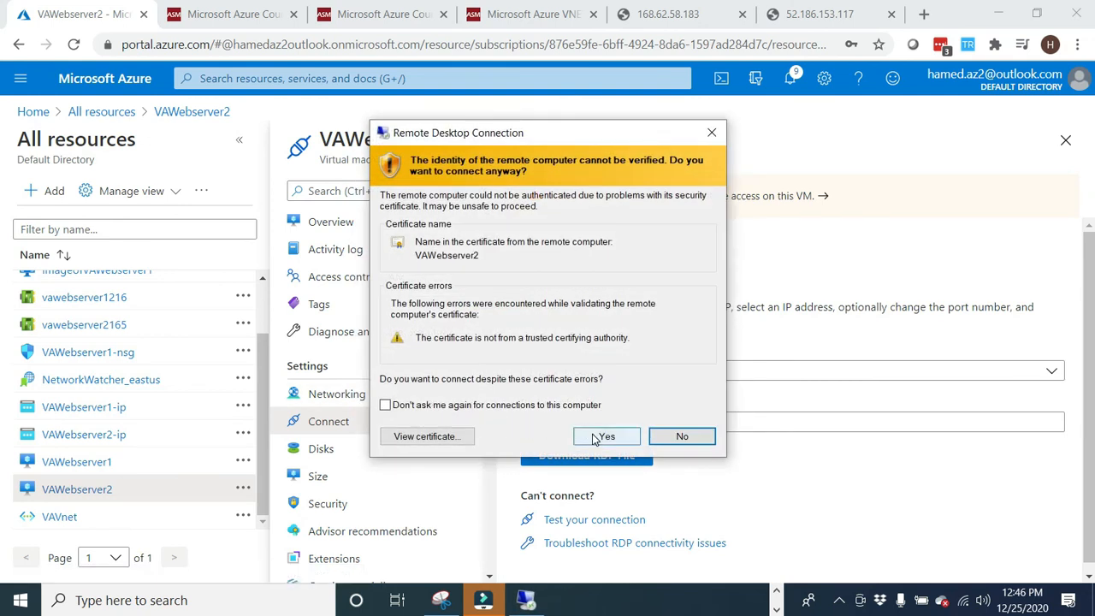
pyautogui.click(599, 437)
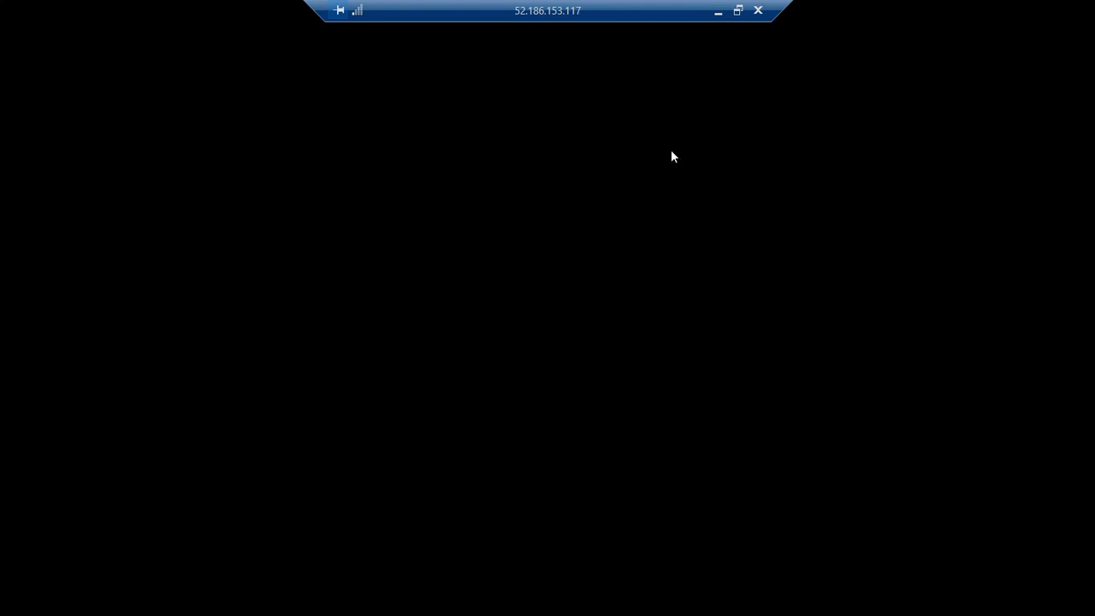
# - Minimize the remote session, open the VAWebserver1 virtual machine from All resources, and try to start it
pyautogui.click(718, 11)
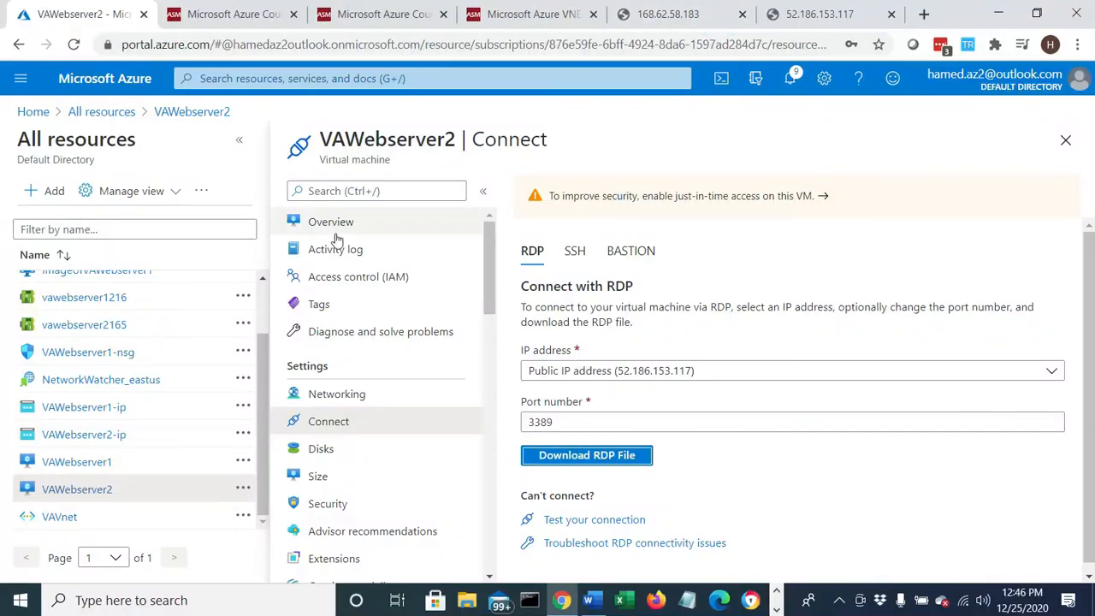
pyautogui.click(100, 112)
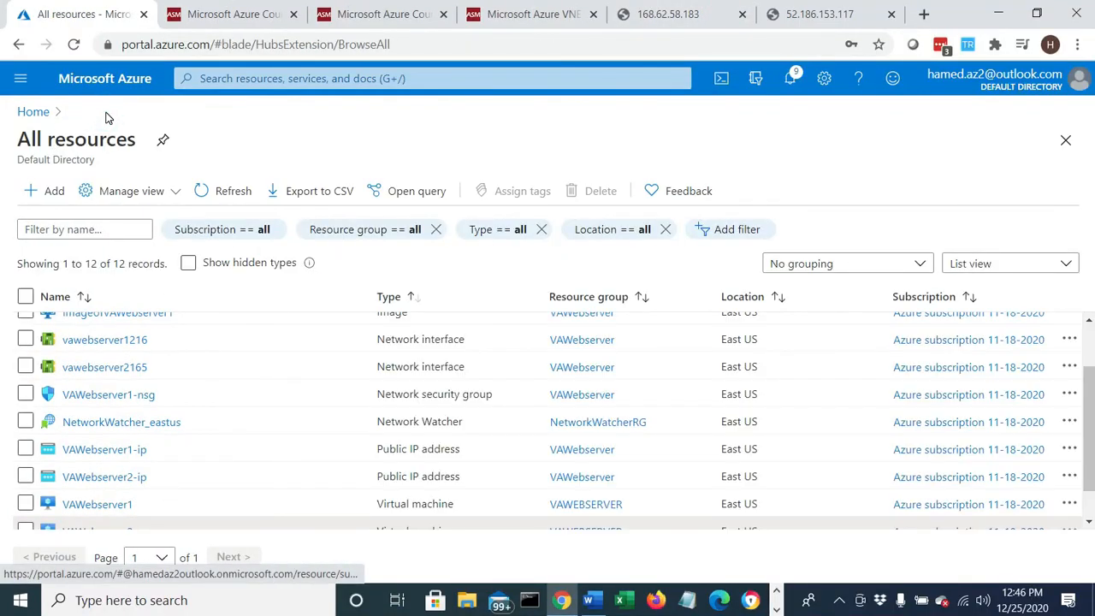
pyautogui.scroll(-1, 172, 432)
pyautogui.click(97, 464)
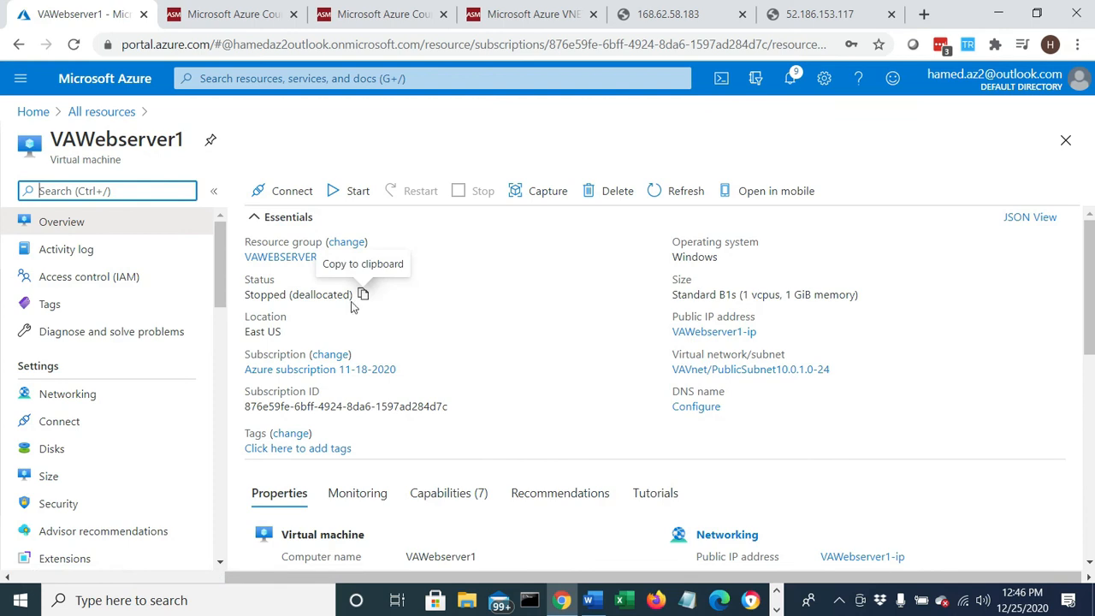
pyautogui.click(351, 195)
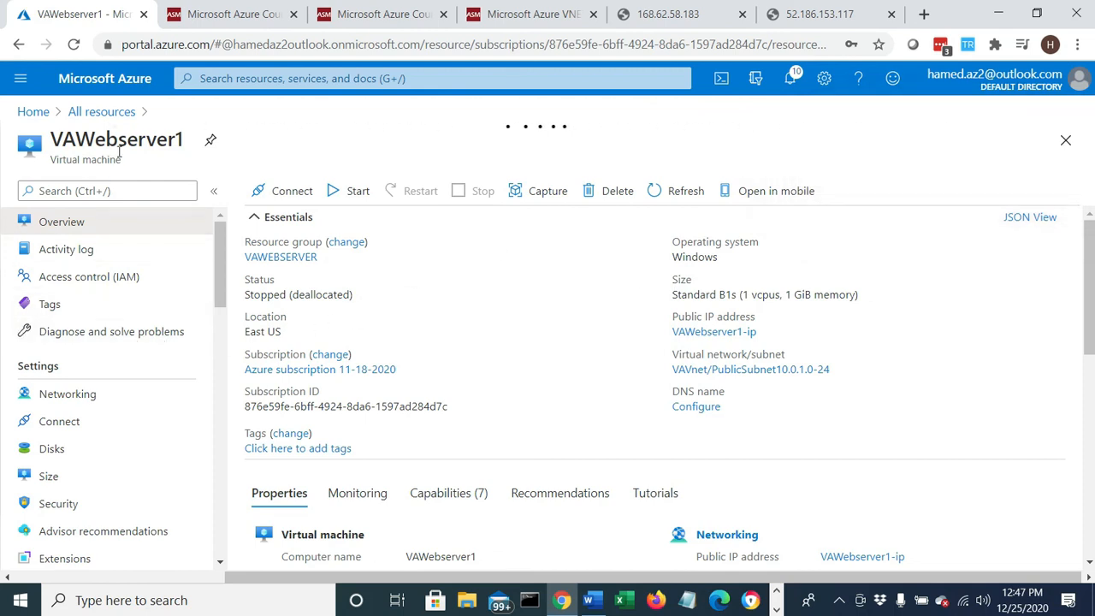
# - Review the deletion warning for the VAWebserver1 virtual machine and decline the deletion
pyautogui.moveTo(185, 147); pyautogui.dragTo(42, 142)
pyautogui.click(49, 147)
pyautogui.moveTo(182, 143); pyautogui.dragTo(49, 143)
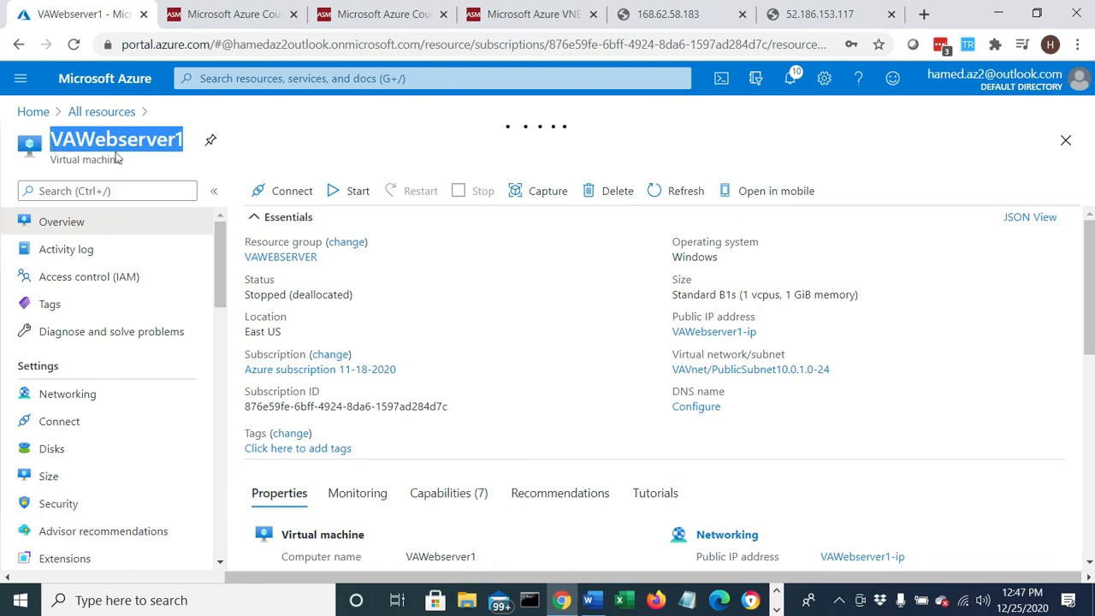
pyautogui.click(602, 193)
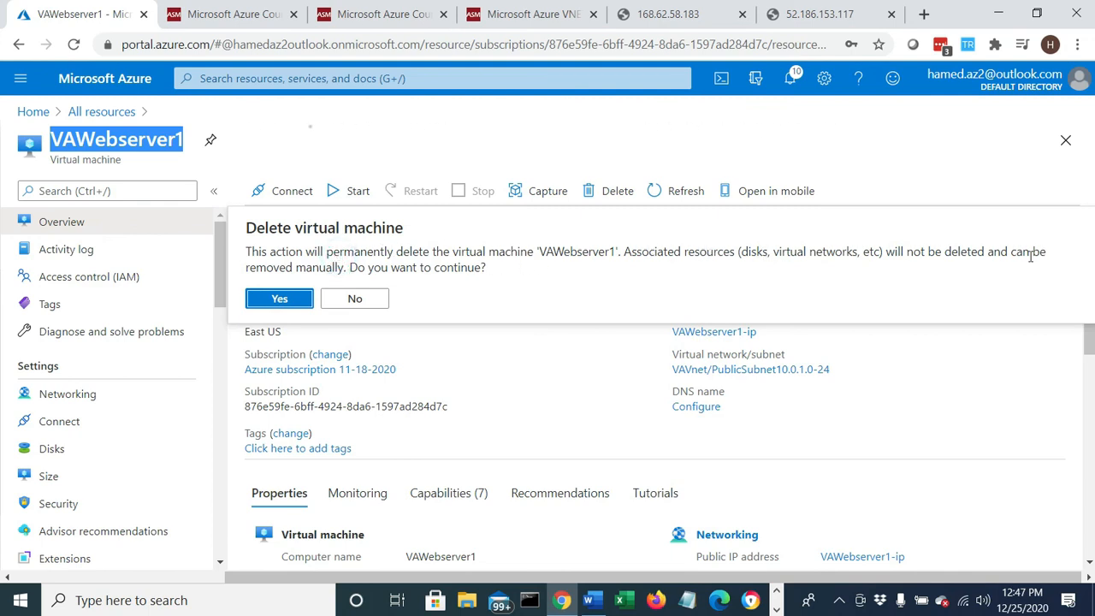
pyautogui.click(354, 299)
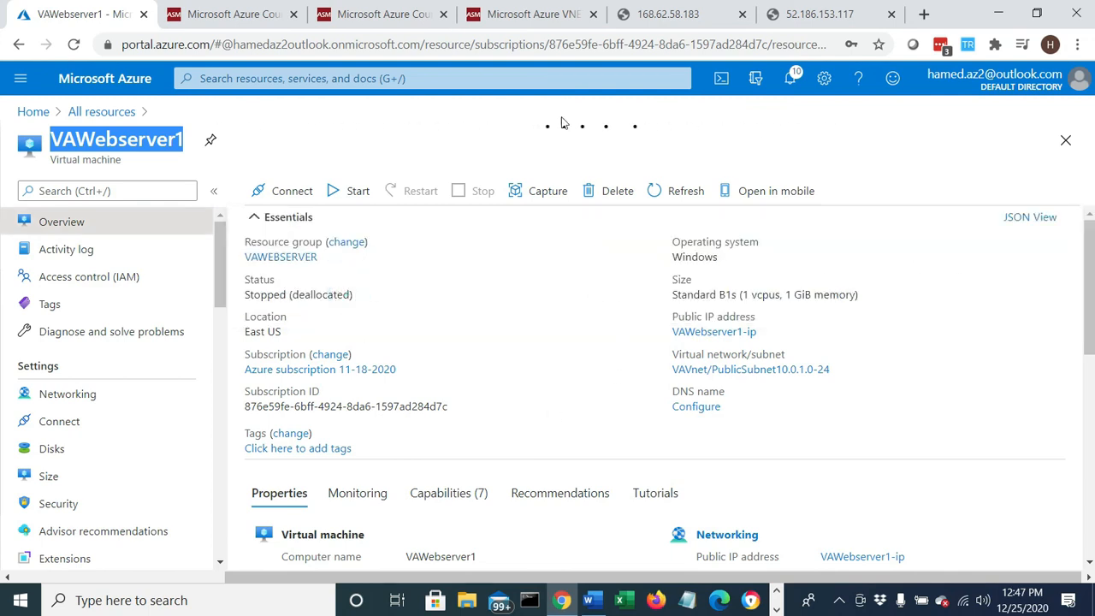
# - Switch to the VAWebserver2 remote desktop session, check whether Server Manager has loaded, and minimize the session
pyautogui.scroll(-1, 574, 430)
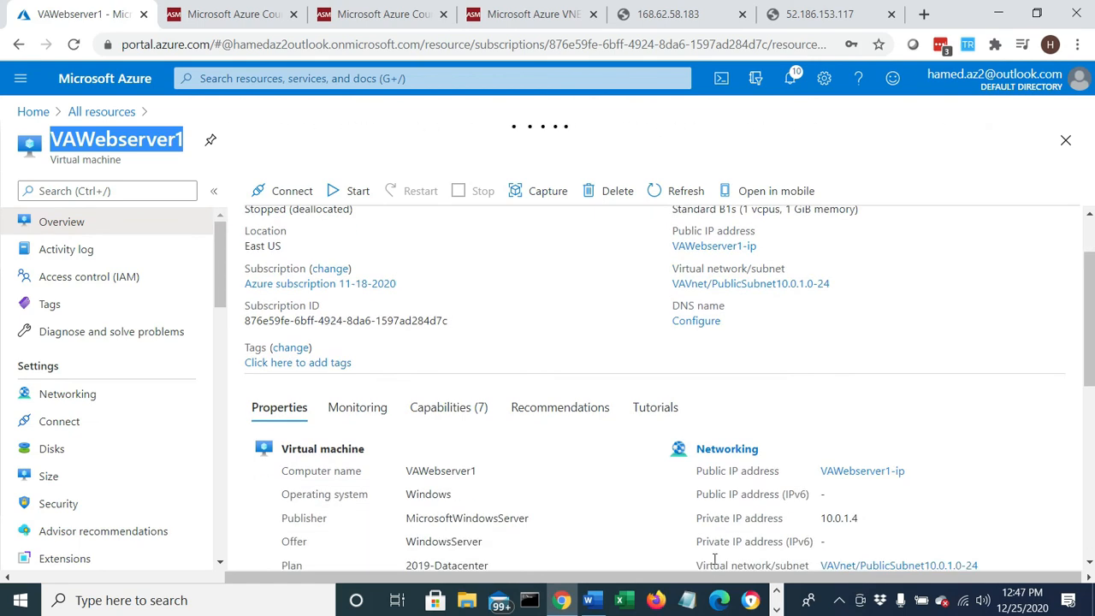
pyautogui.click(779, 606)
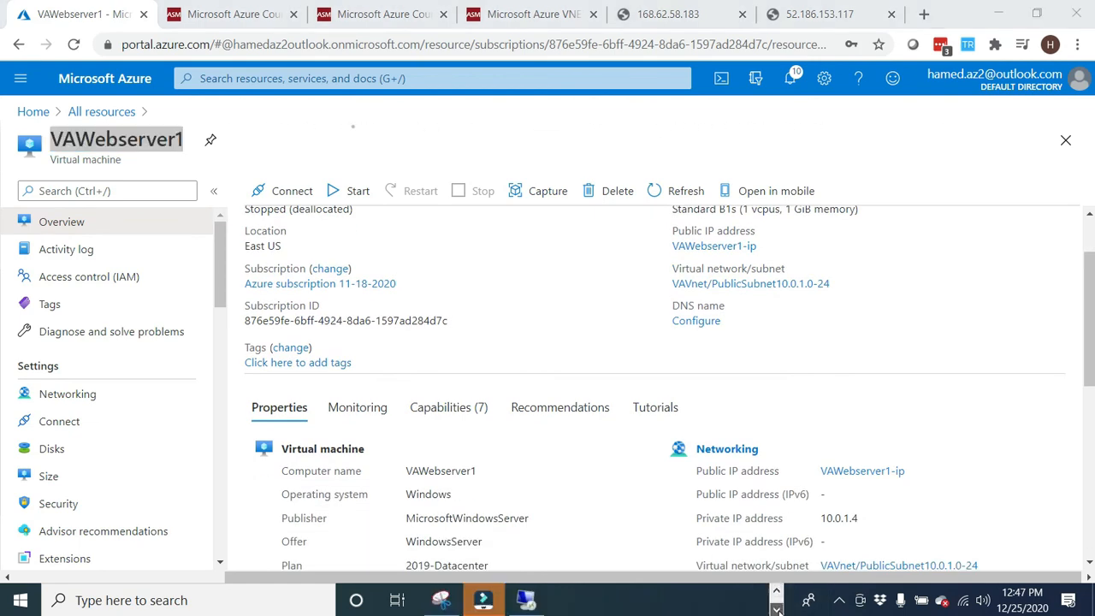
pyautogui.click(524, 600)
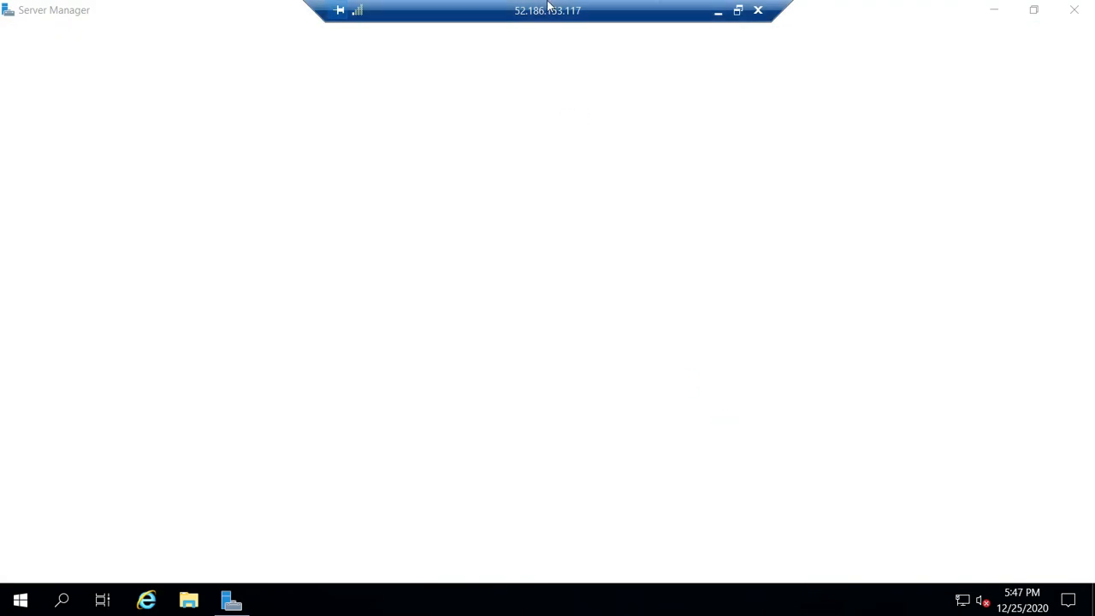
pyautogui.click(718, 10)
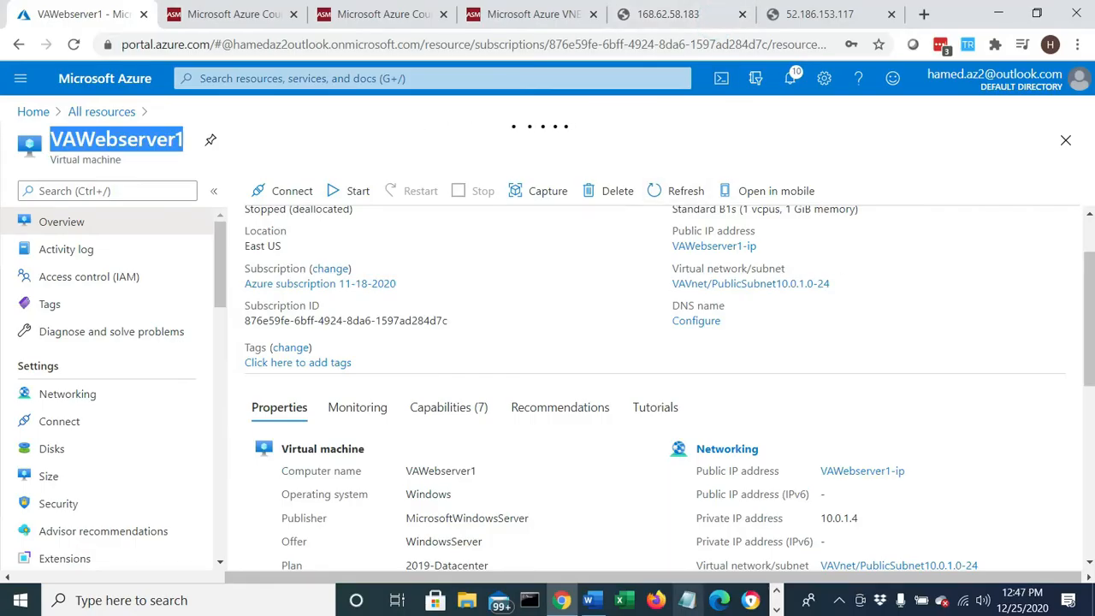
# - Switch to the Word lab document and review its title, goal and three-part outline on the first page
pyautogui.click(590, 602)
pyautogui.scroll(4, 1082, 458)
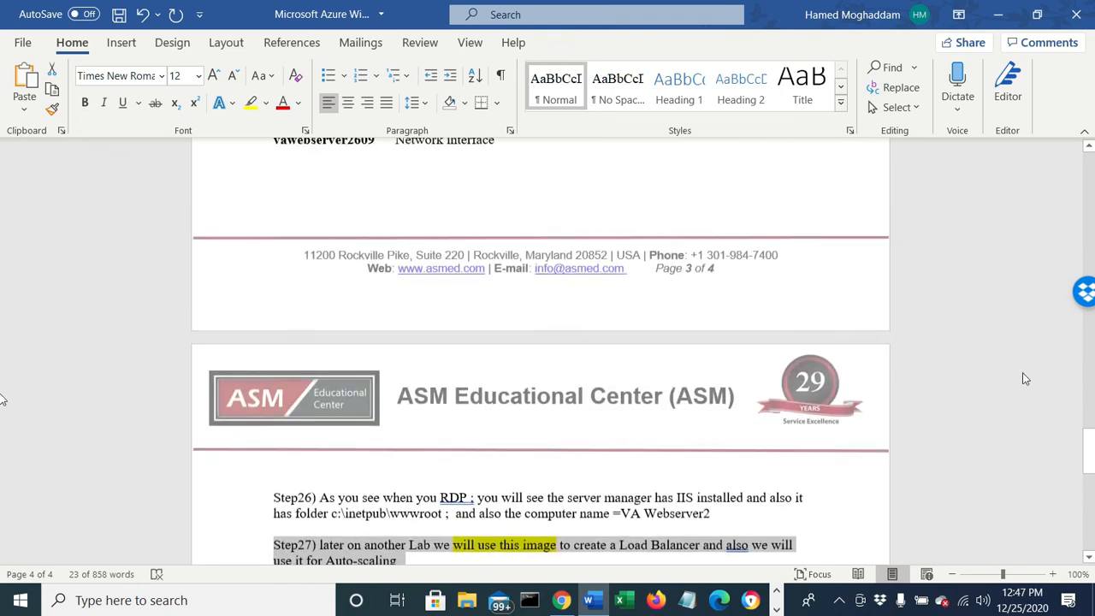
pyautogui.moveTo(1082, 458); pyautogui.dragTo(1085, 171)
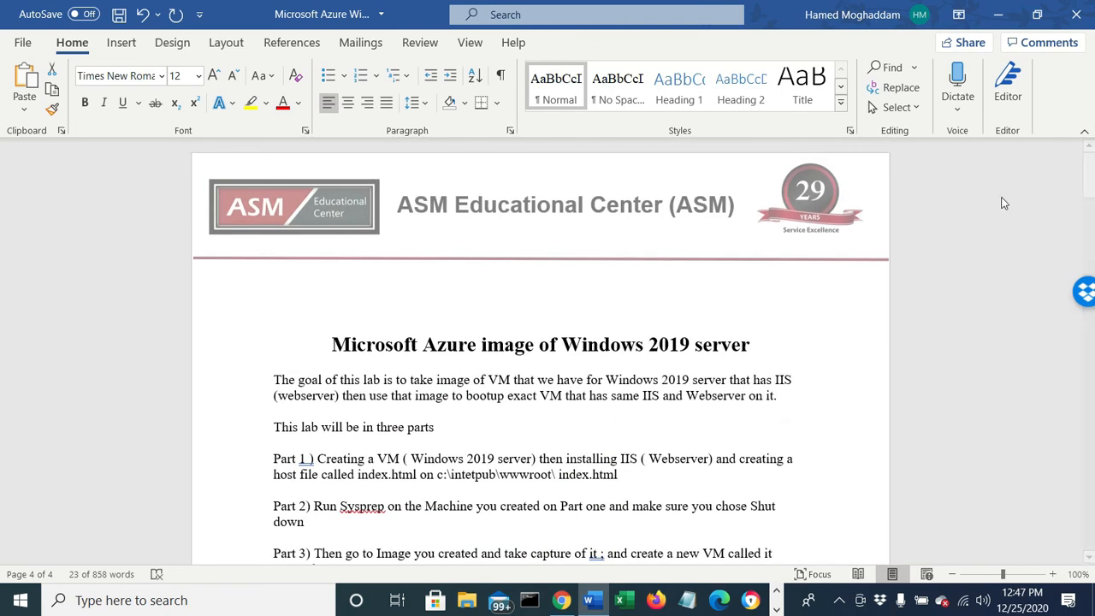
pyautogui.moveTo(424, 345); pyautogui.dragTo(726, 351)
pyautogui.scroll(-1, 321, 466)
pyautogui.moveTo(311, 418); pyautogui.dragTo(688, 437)
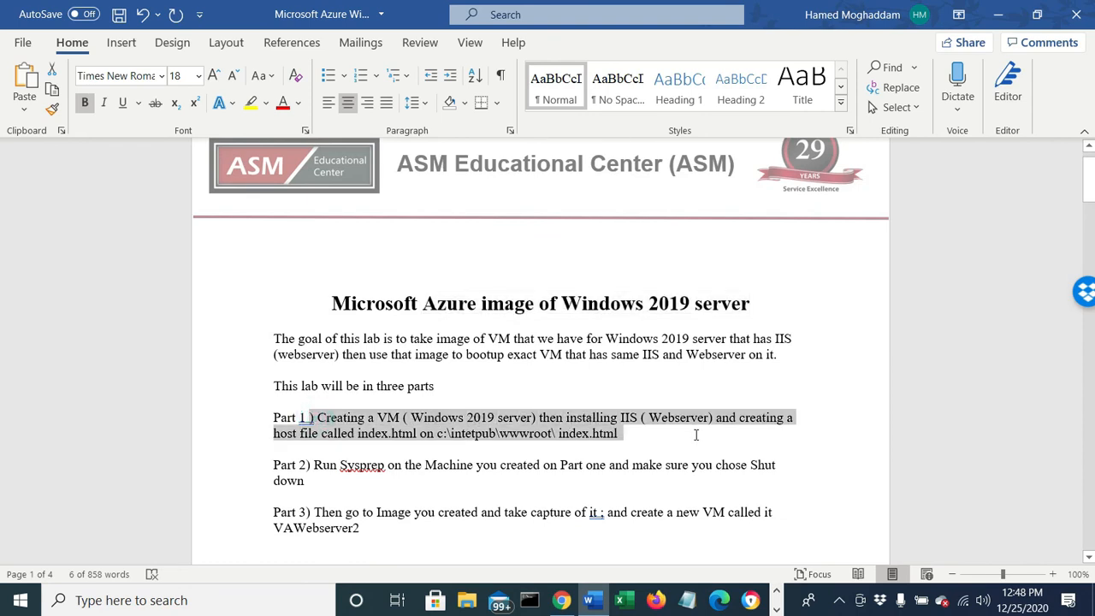
pyautogui.moveTo(330, 466); pyautogui.dragTo(588, 473)
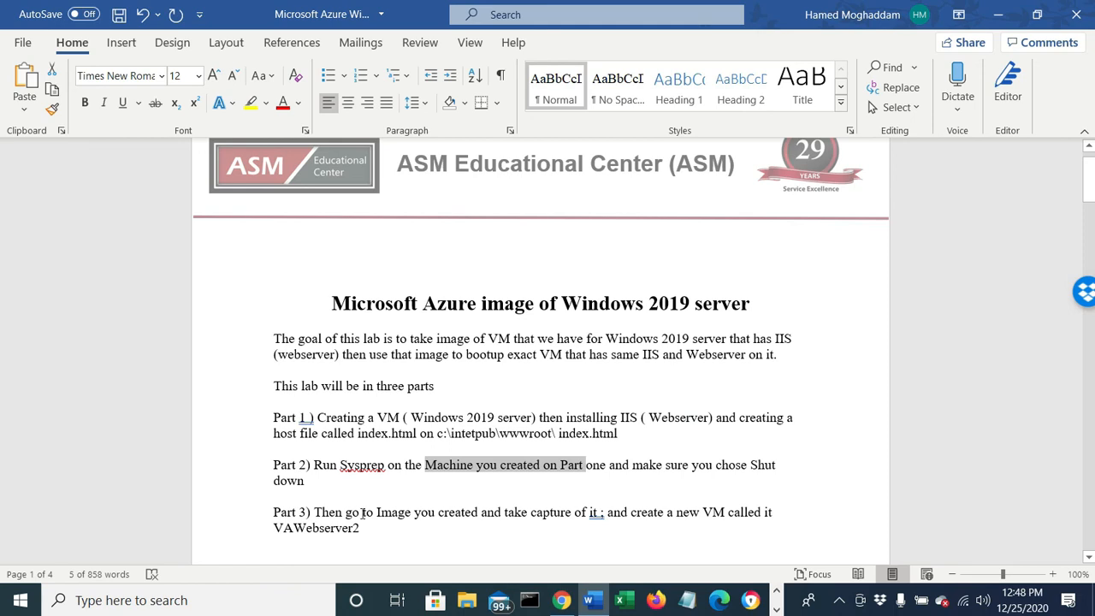
pyautogui.moveTo(363, 514); pyautogui.dragTo(590, 520)
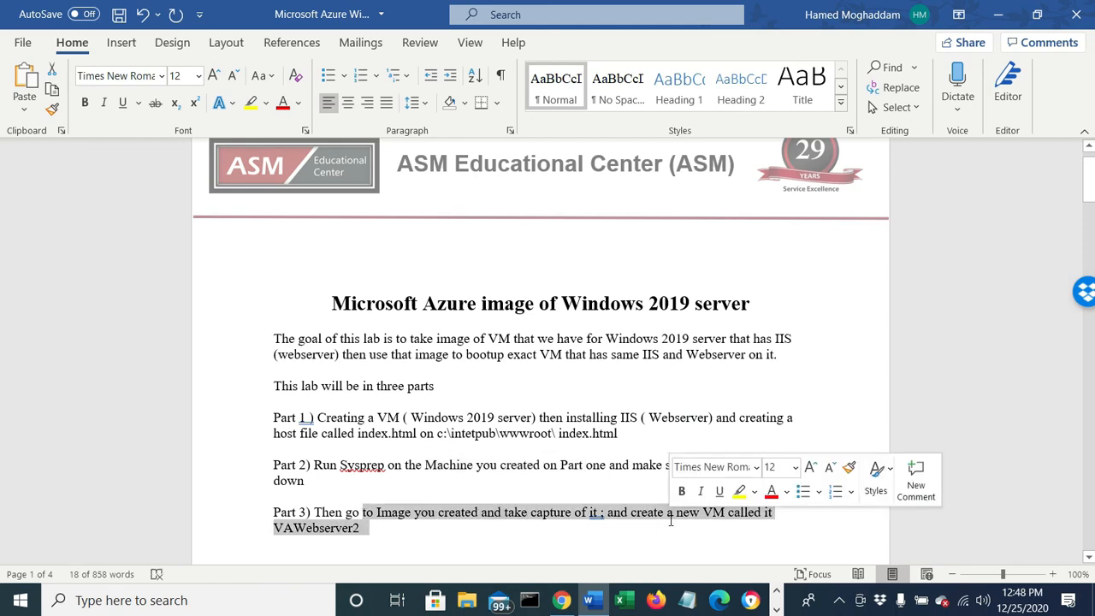
# - Review the lab document's Part 1 steps for creating the VM, installing IIS and adding index.html
pyautogui.scroll(-8, 671, 522)
pyautogui.scroll(-9, 670, 532)
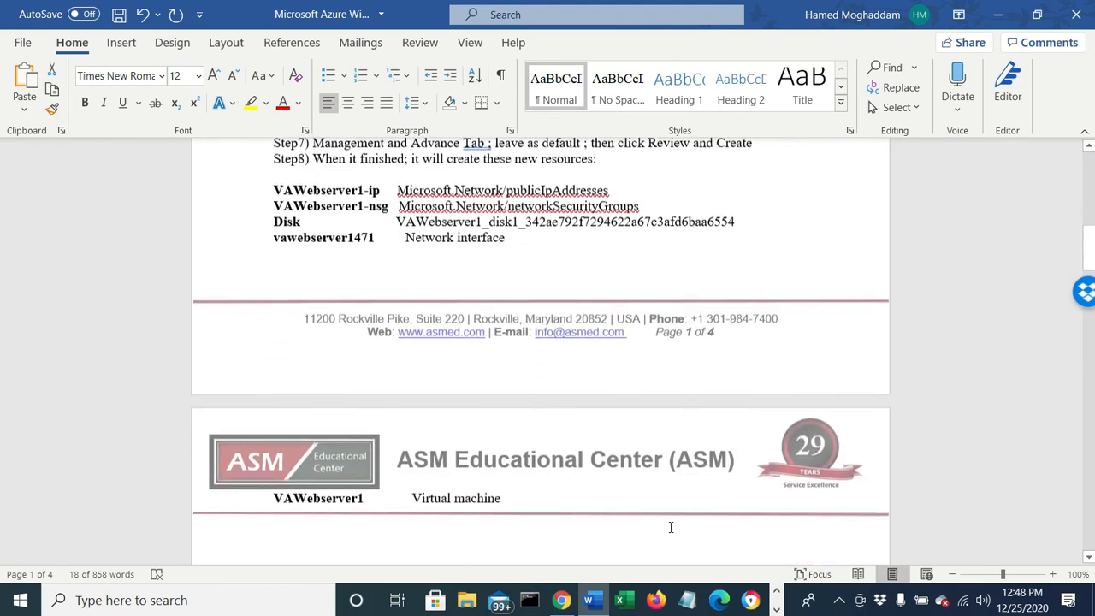
pyautogui.scroll(6, 670, 532)
pyautogui.scroll(2, 672, 532)
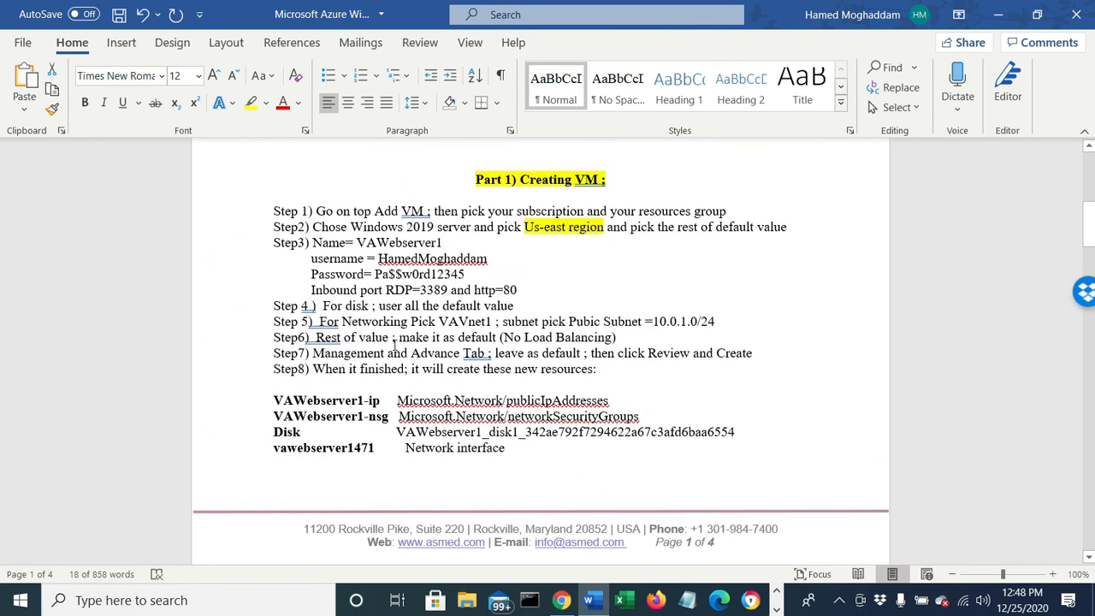
pyautogui.scroll(-9, 395, 344)
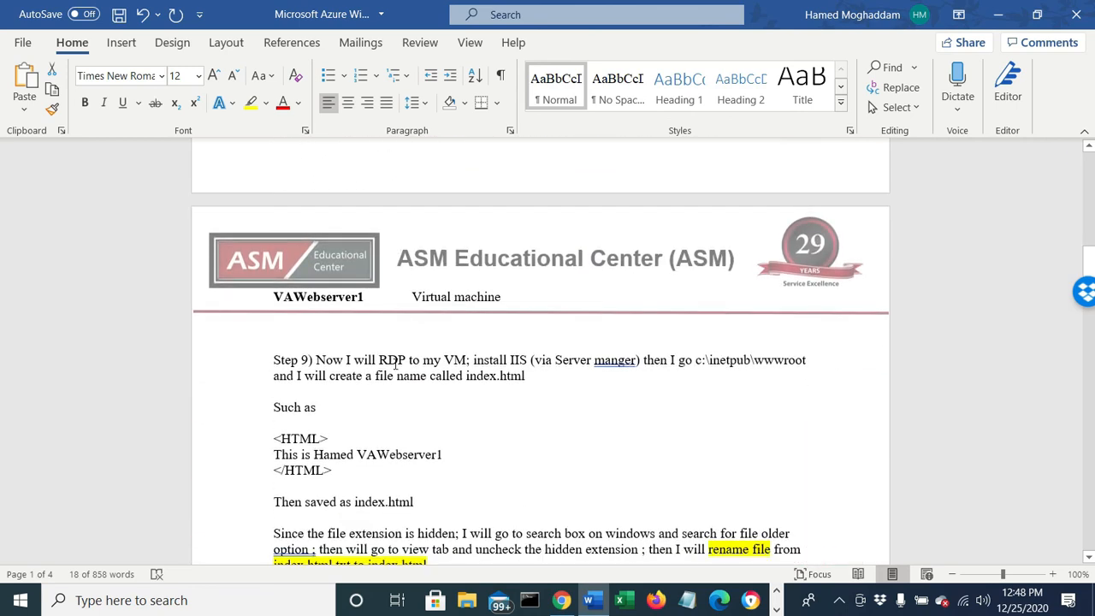
pyautogui.scroll(-3, 396, 363)
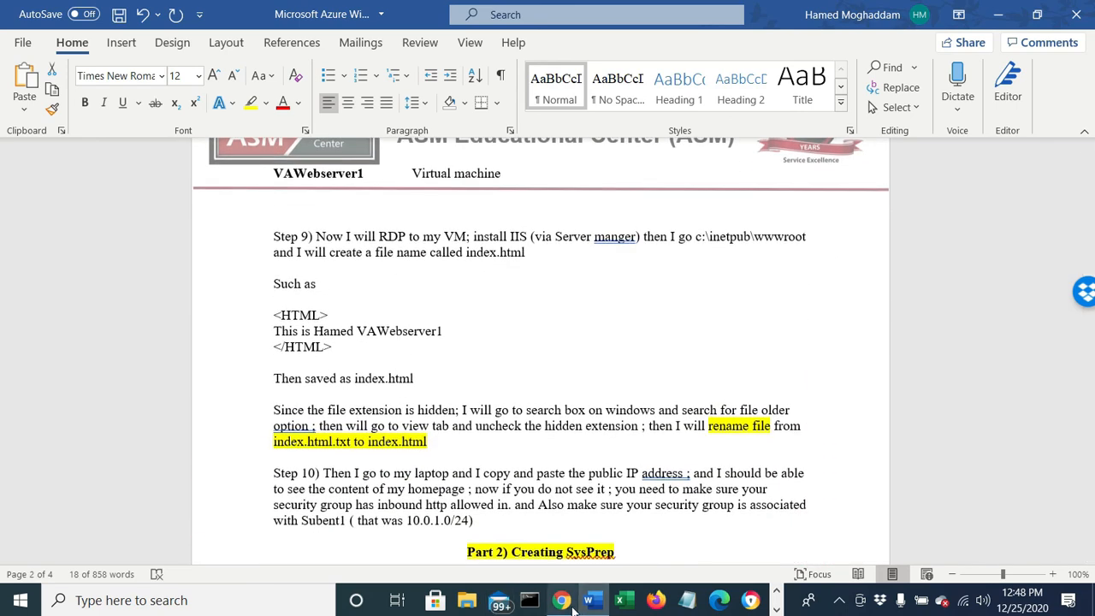
# - Switch back to the Azure portal in Chrome, open the VAVnet virtual network from All resources, and examine its connected devices
pyautogui.click(566, 603)
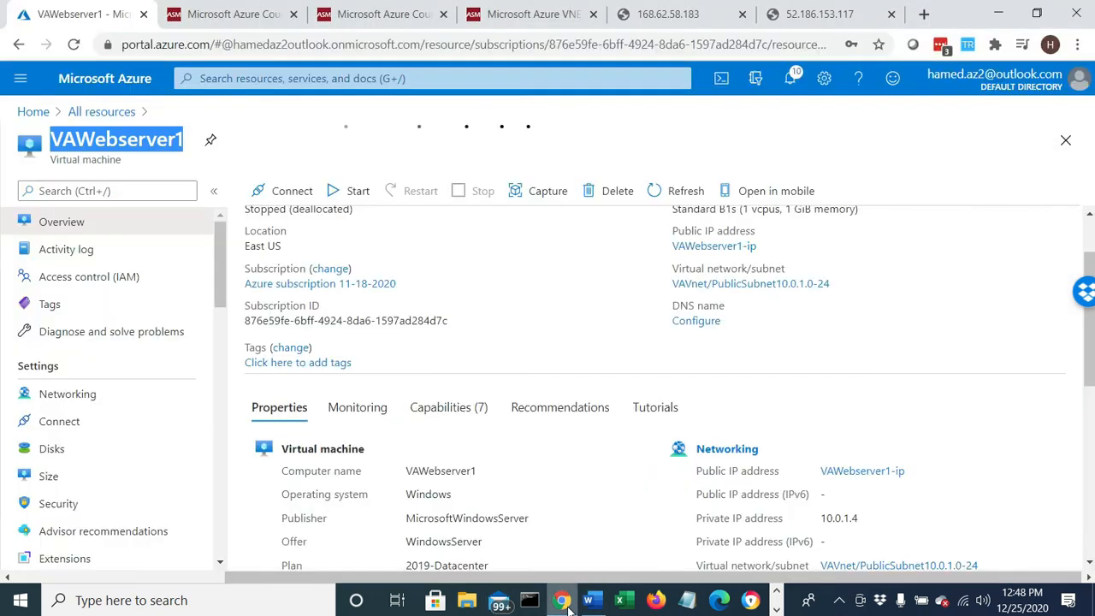
pyautogui.click(77, 114)
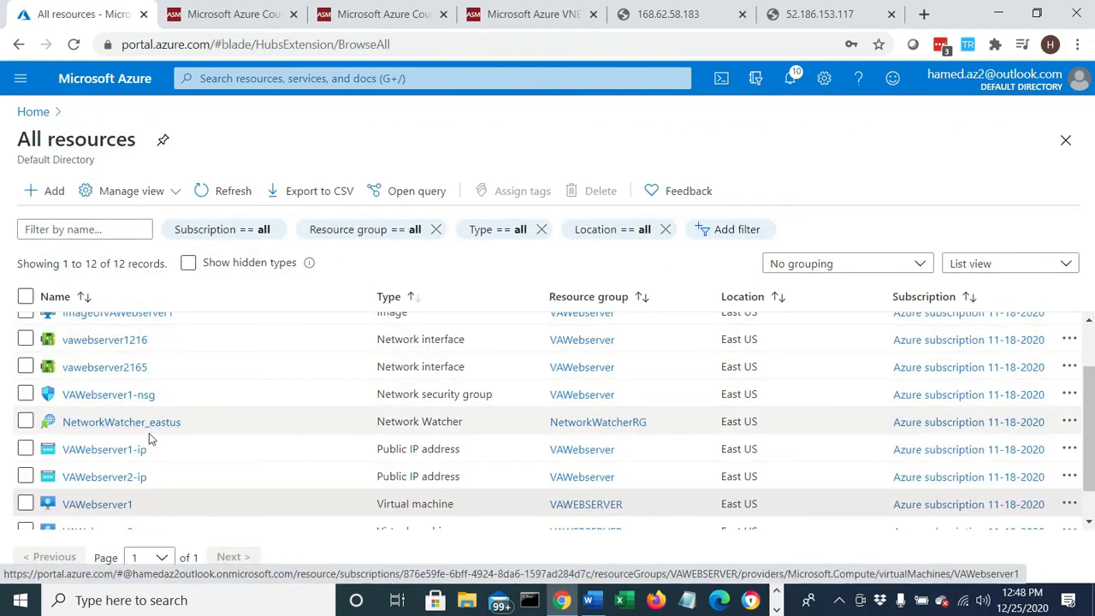
pyautogui.scroll(-1, 164, 462)
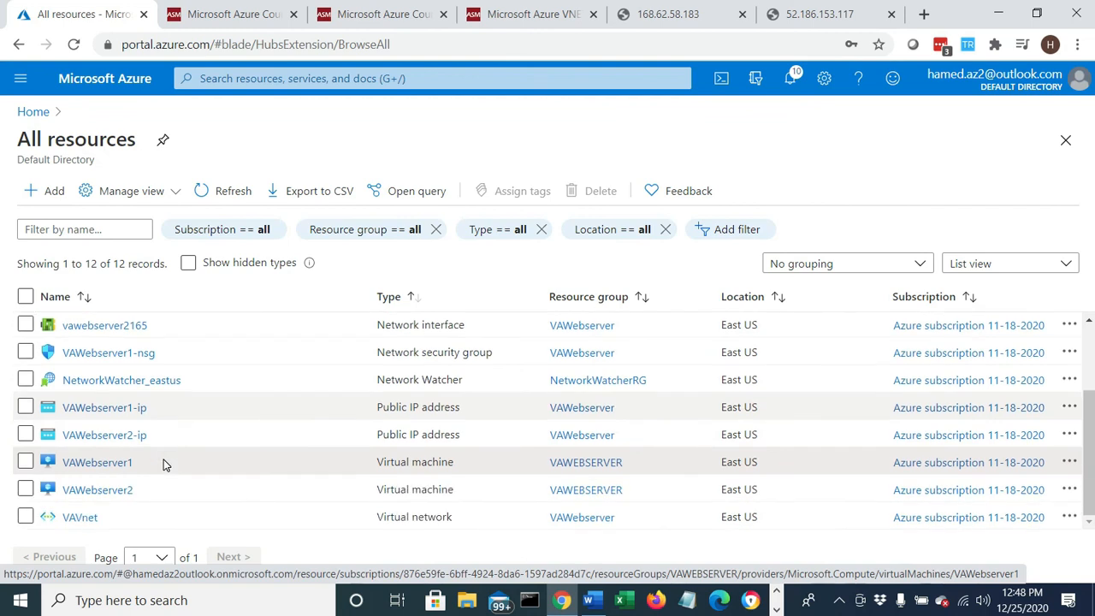
pyautogui.click(86, 518)
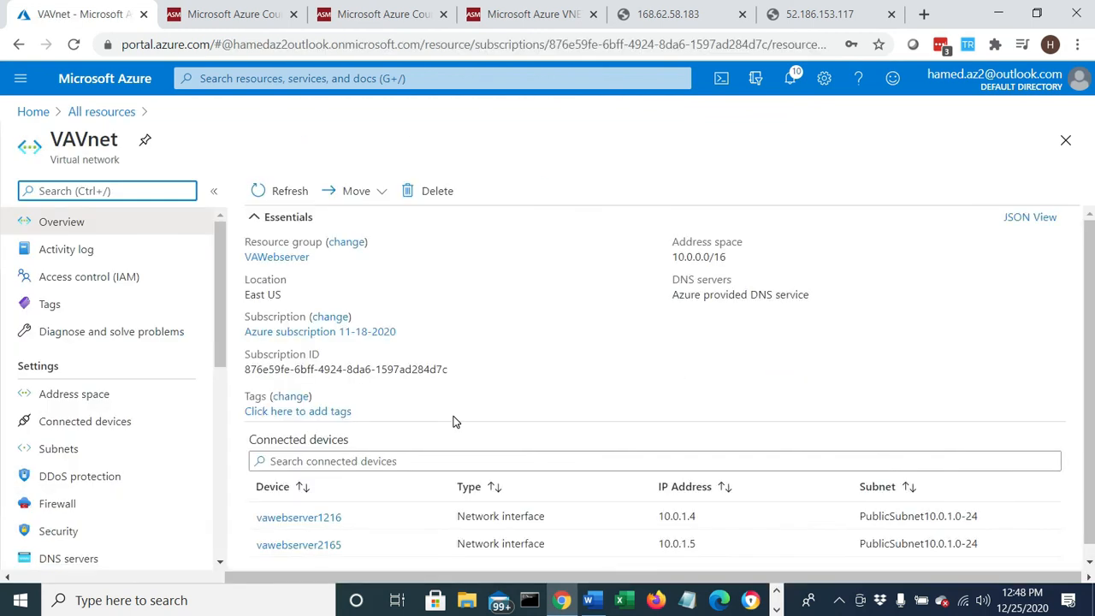
pyautogui.scroll(-1, 454, 421)
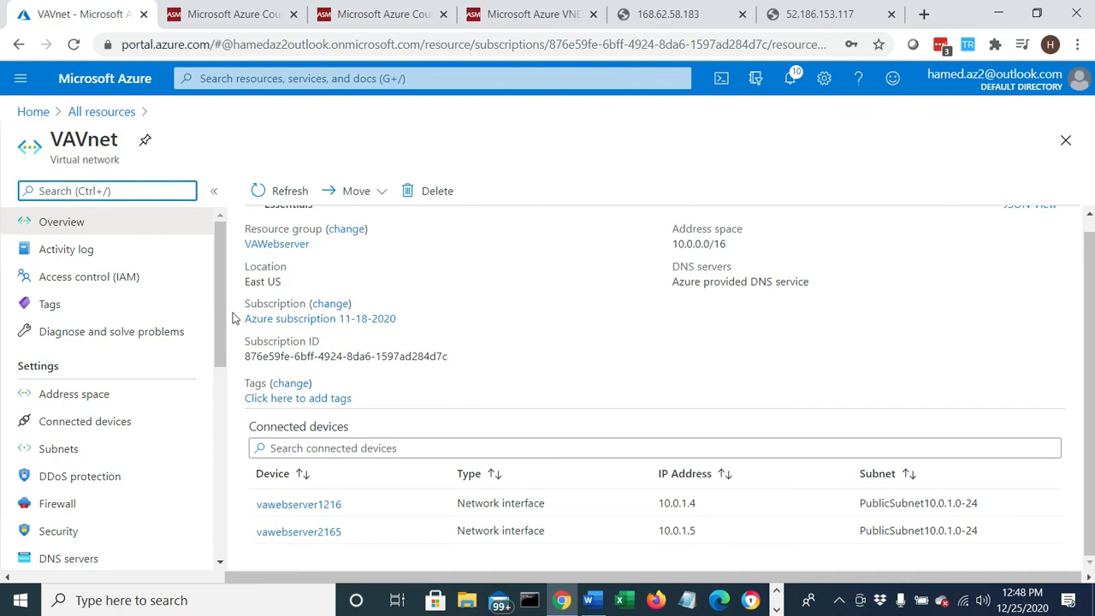
# - Open VAVnet's subnets and check which network security group is associated with each public subnet
pyautogui.click(68, 451)
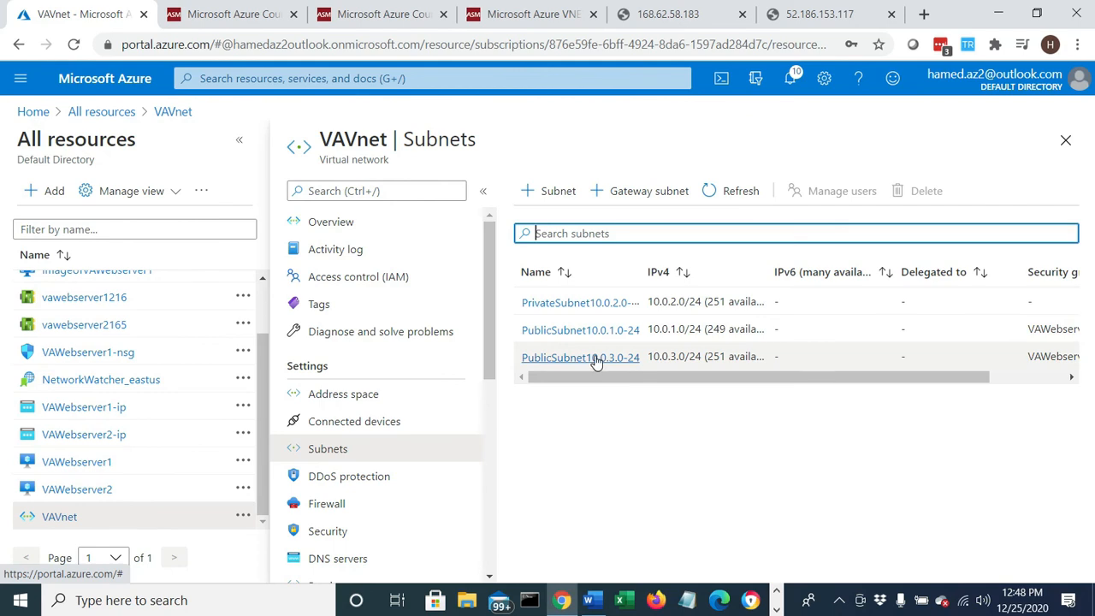
pyautogui.moveTo(601, 378); pyautogui.dragTo(959, 374)
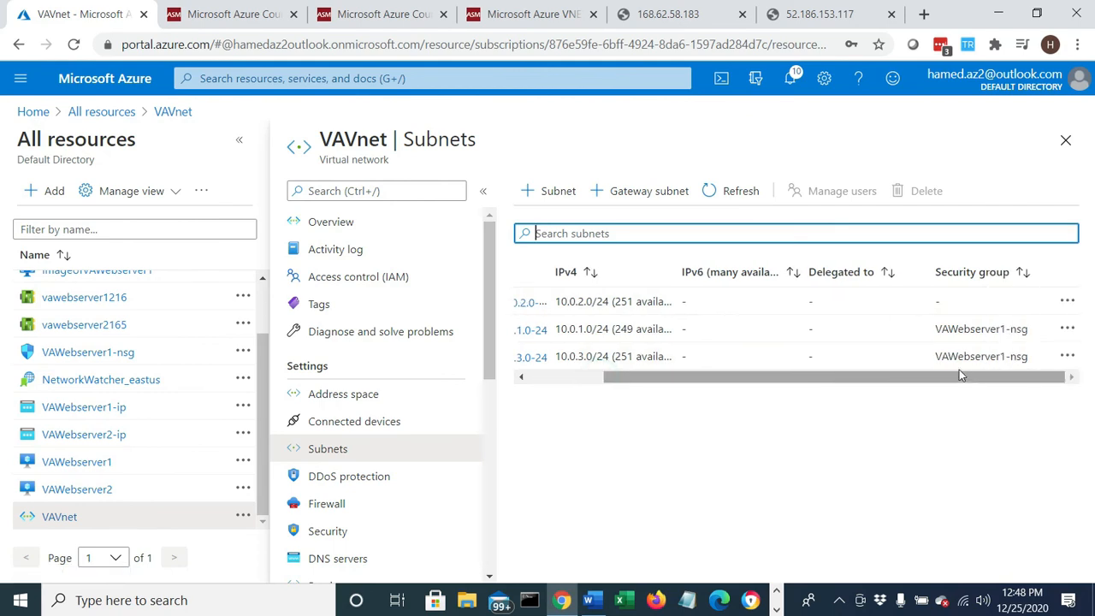
pyautogui.moveTo(1028, 357); pyautogui.dragTo(1013, 329)
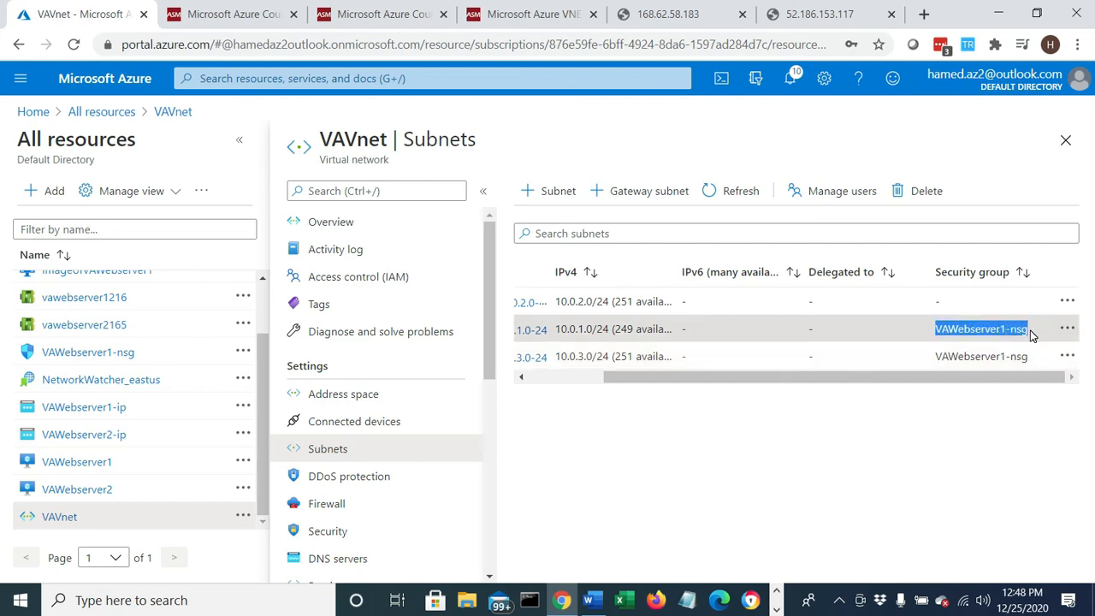
pyautogui.moveTo(1028, 361); pyautogui.dragTo(946, 356)
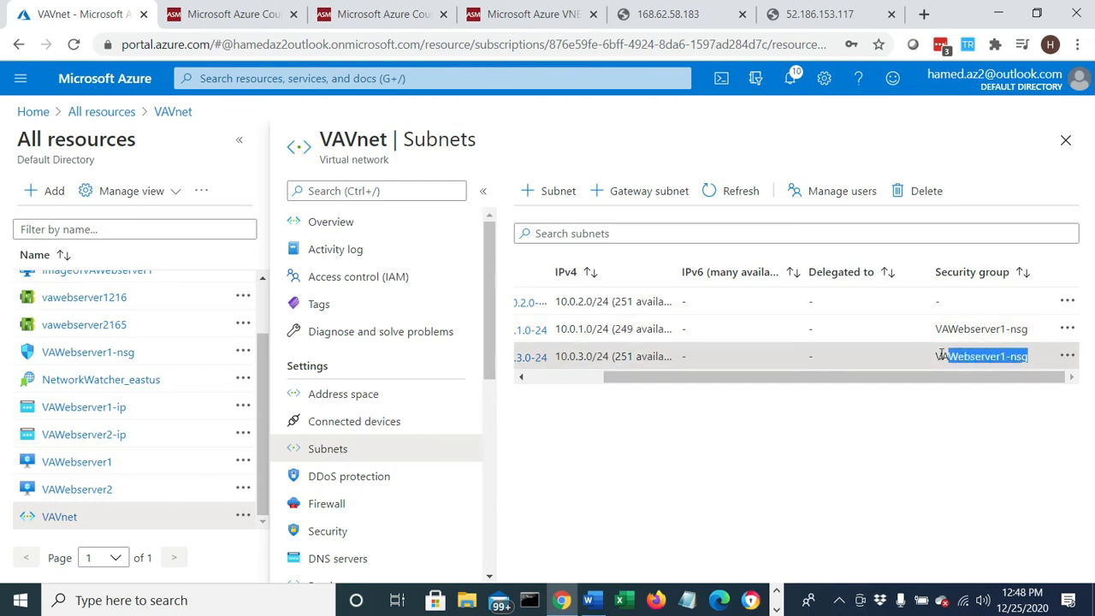
# - Switch to the Remote Desktop session at 52.186.153.117 and clear the Windows Admin Center message and Server Manager off its desktop
pyautogui.click(931, 356)
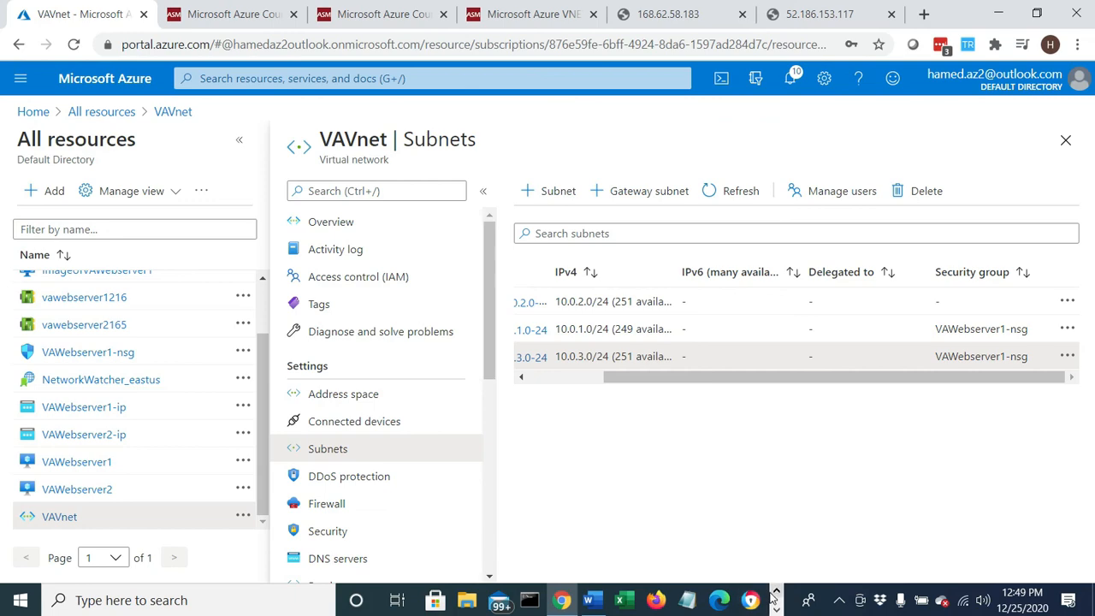
pyautogui.click(530, 599)
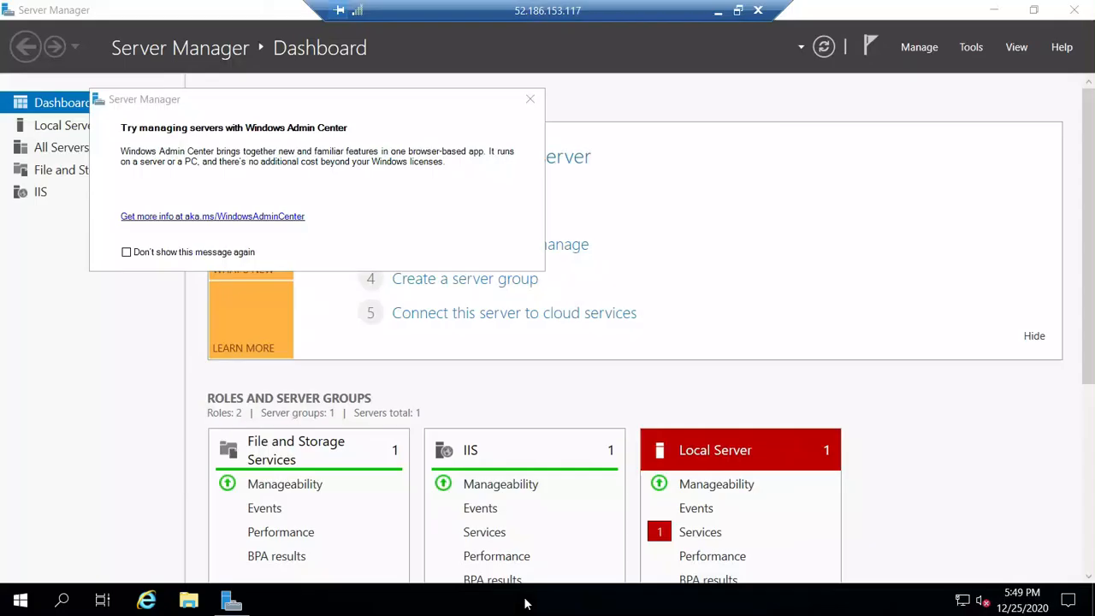
pyautogui.click(530, 99)
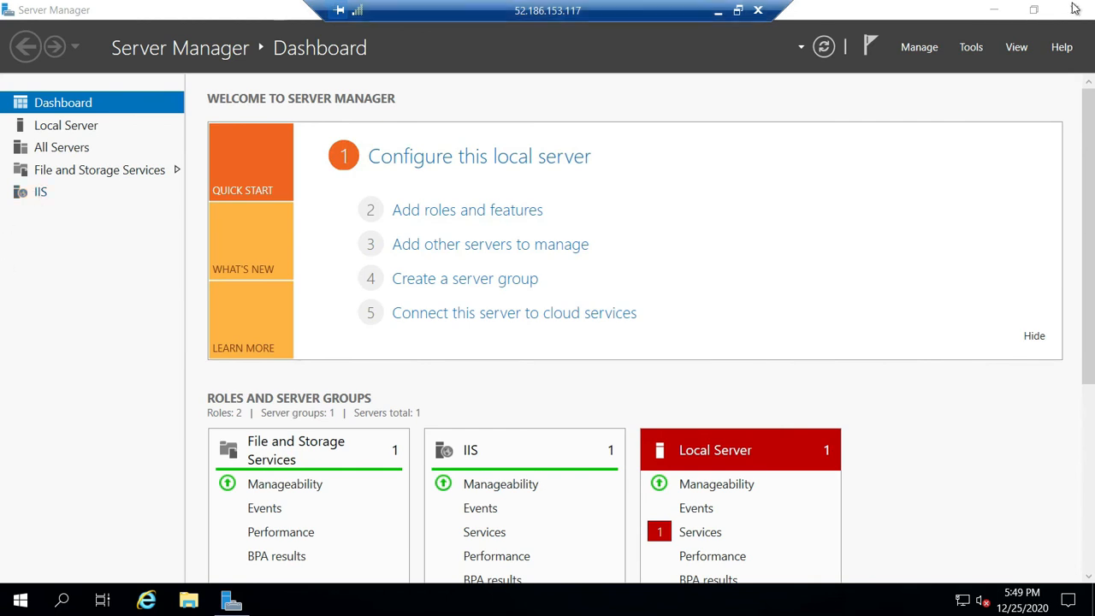
pyautogui.click(994, 12)
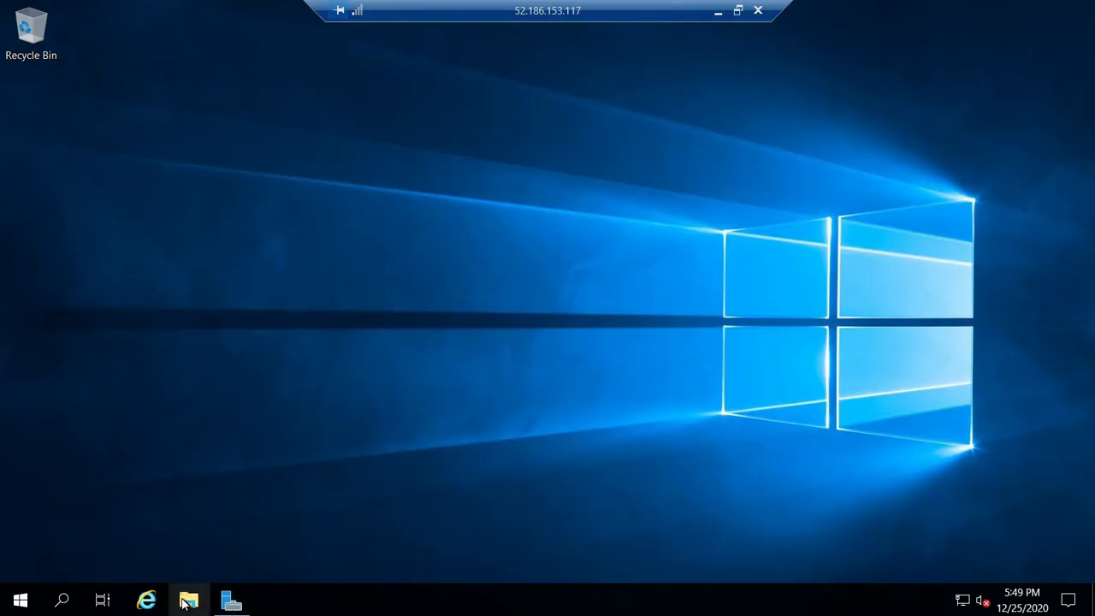
# - Browse to the C:\inetpub\wwwroot folder in File Explorer on the remote server
pyautogui.click(182, 600)
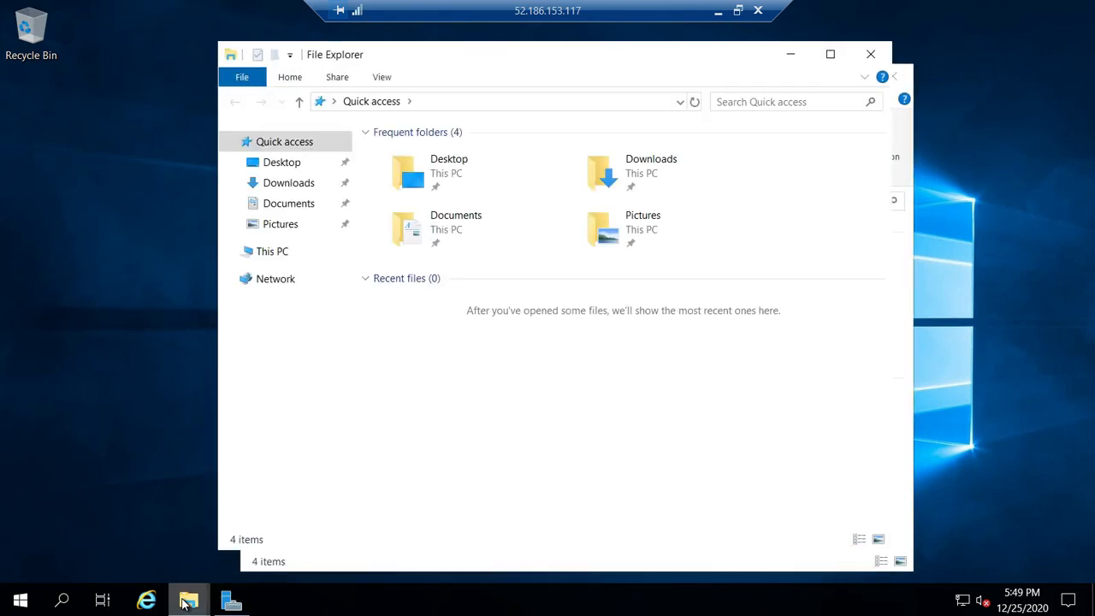
pyautogui.click(278, 254)
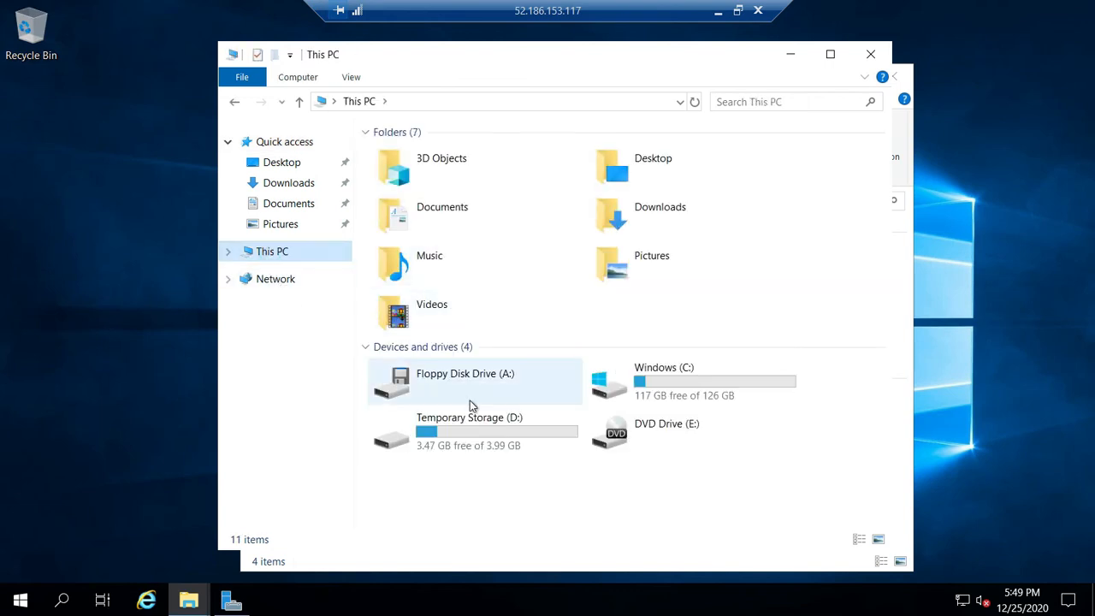
pyautogui.doubleClick(631, 385)
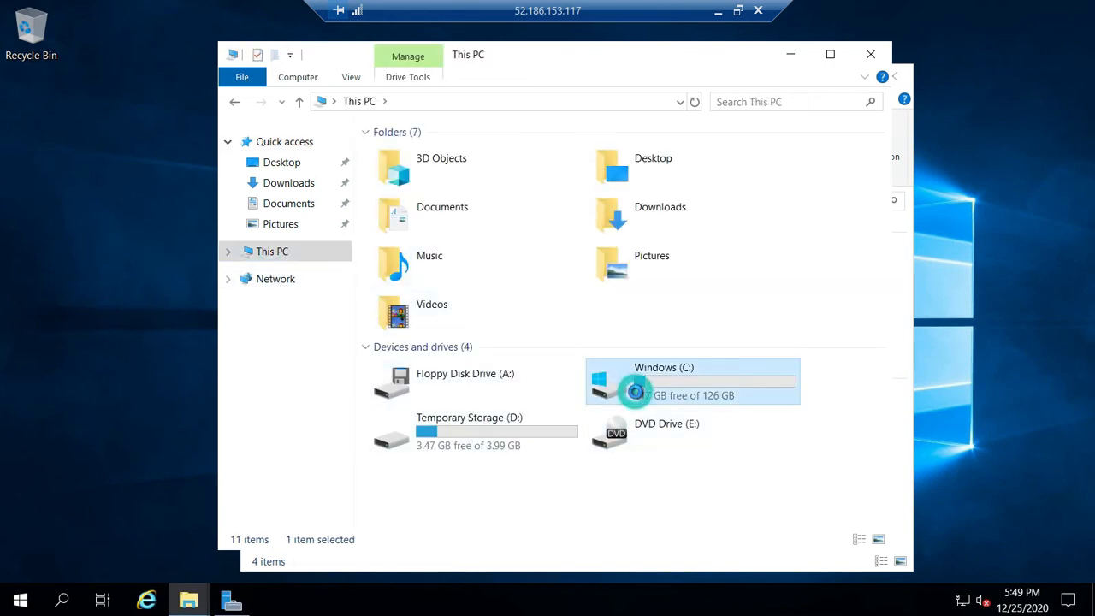
pyautogui.doubleClick(435, 159)
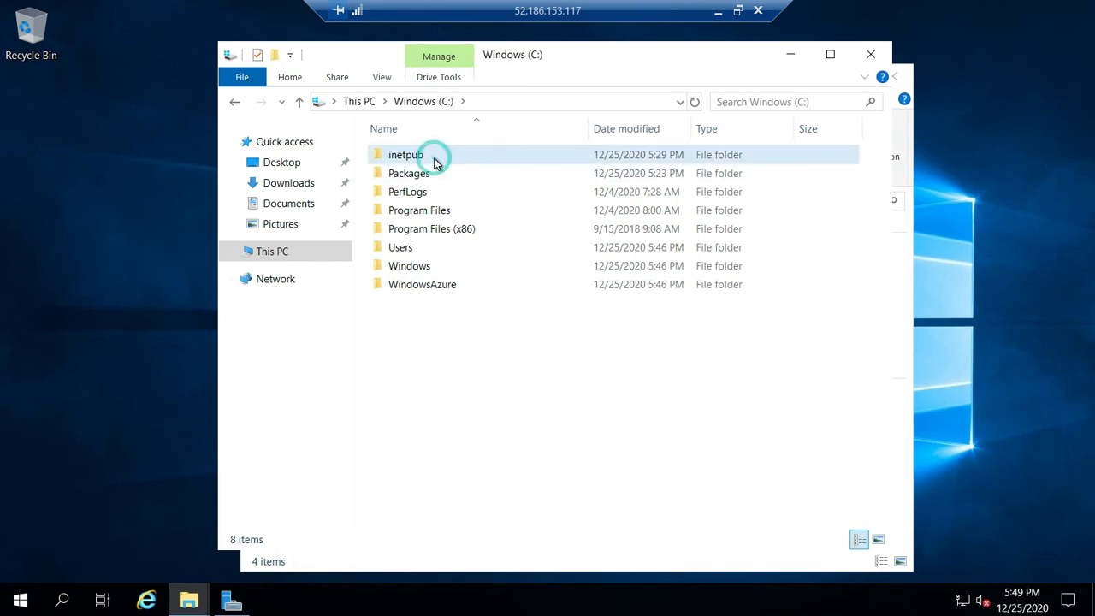
pyautogui.doubleClick(420, 228)
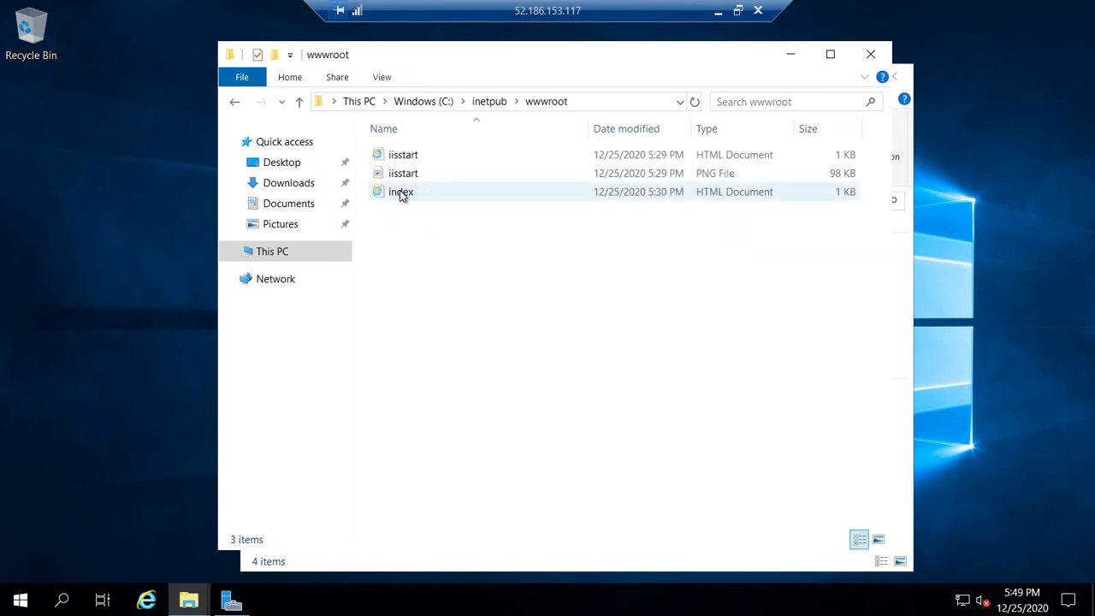
# - Open the index HTML file from wwwroot with WordPad and examine its full text
pyautogui.rightClick(401, 193)
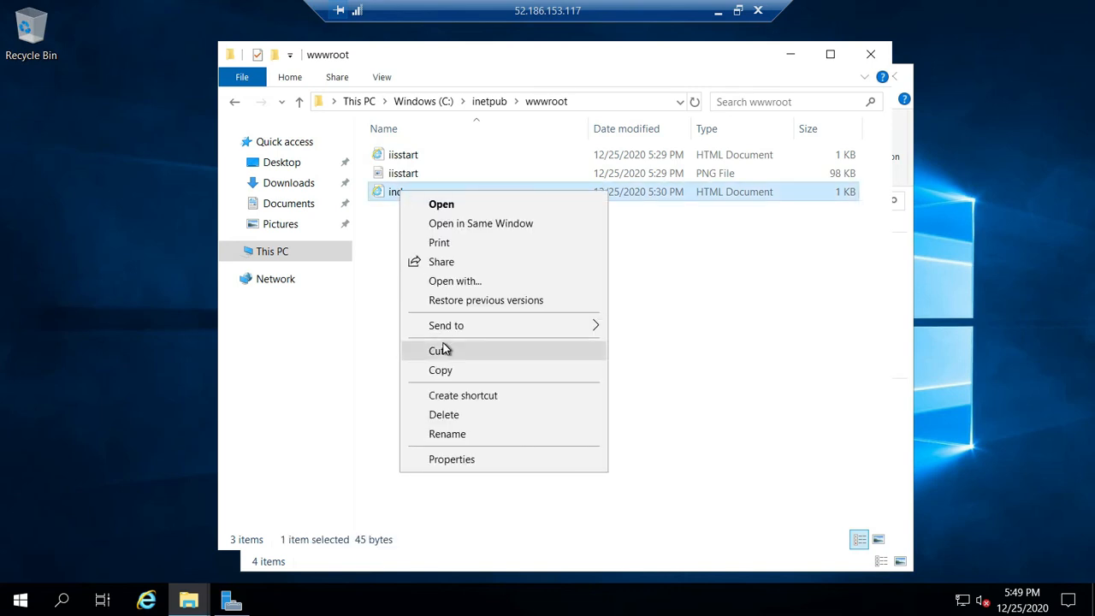
pyautogui.click(447, 283)
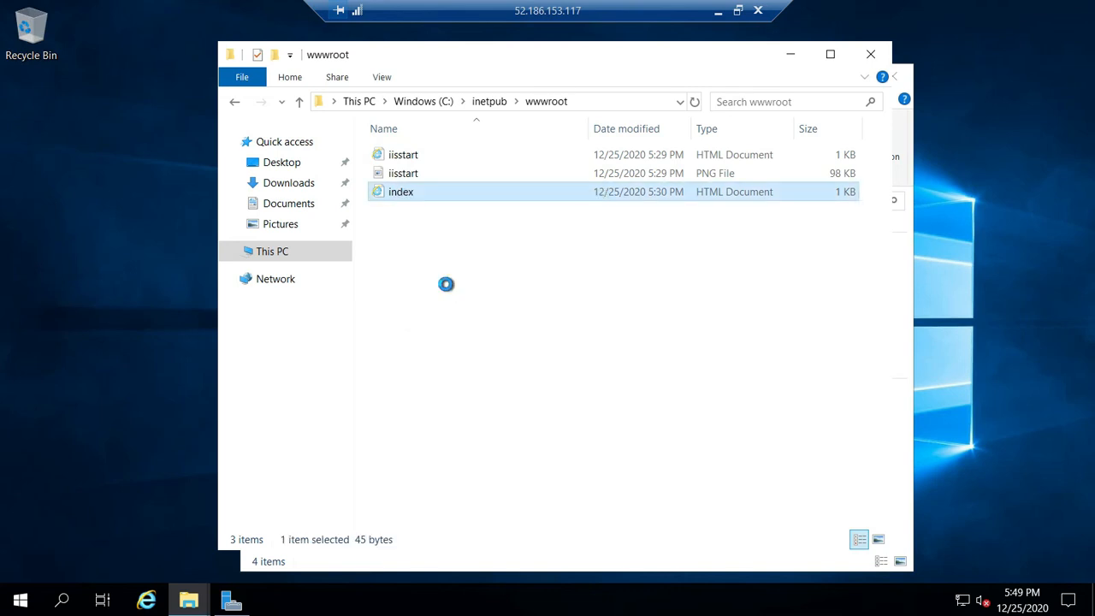
pyautogui.click(406, 314)
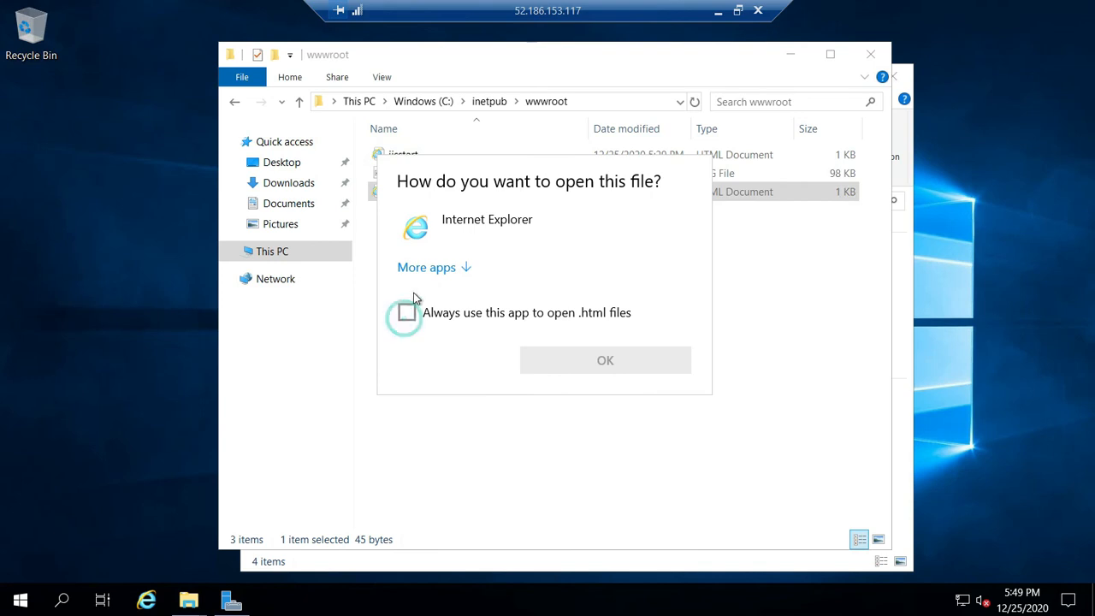
pyautogui.click(430, 270)
pyautogui.click(430, 276)
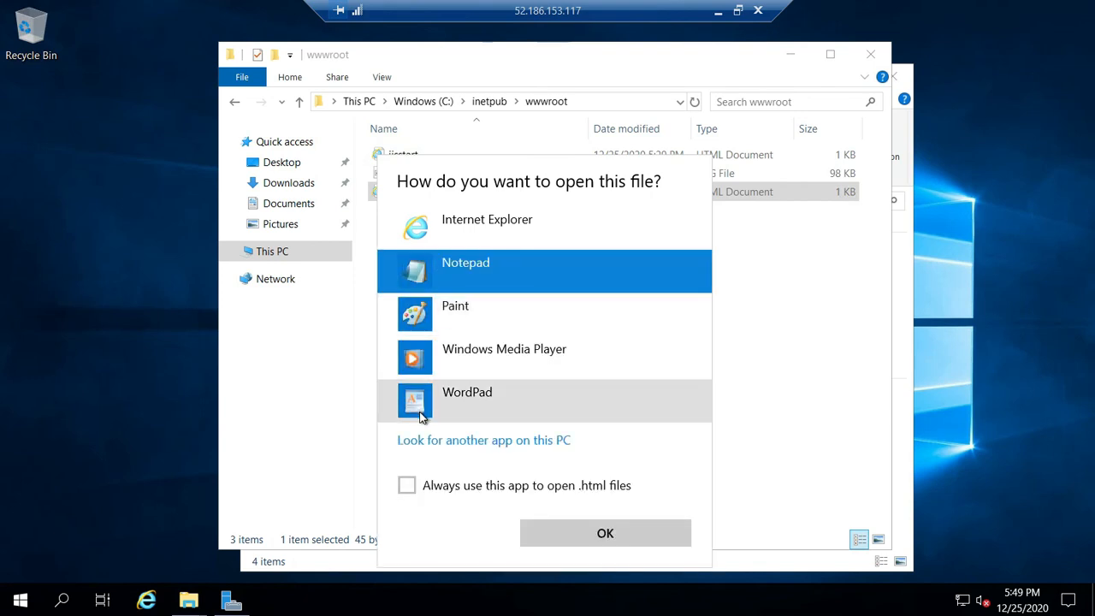
pyautogui.click(420, 414)
pyautogui.click(576, 537)
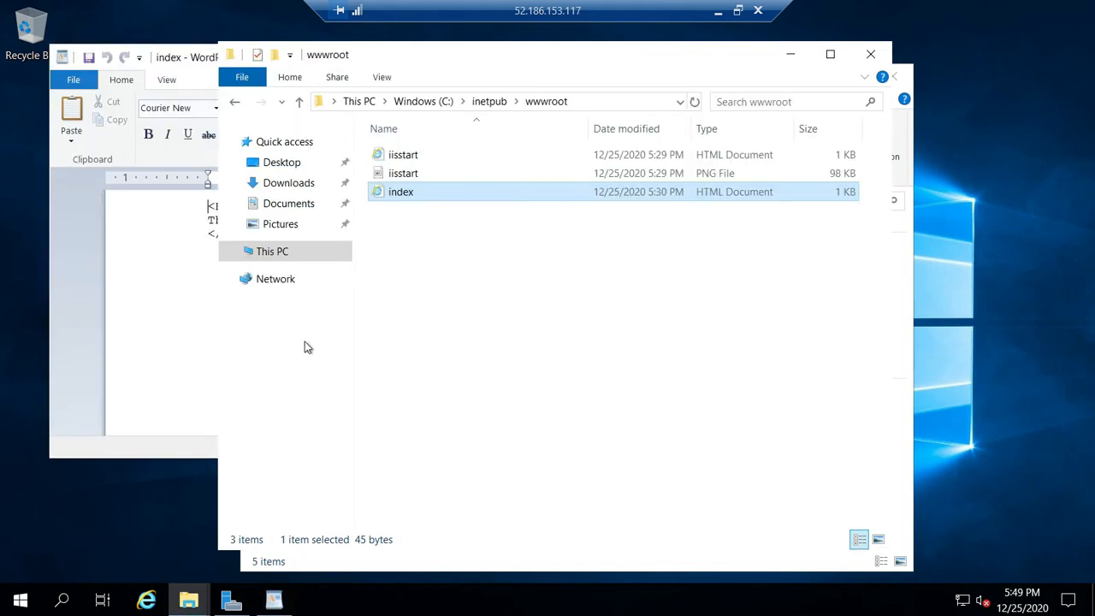
pyautogui.click(152, 313)
pyautogui.click(334, 243)
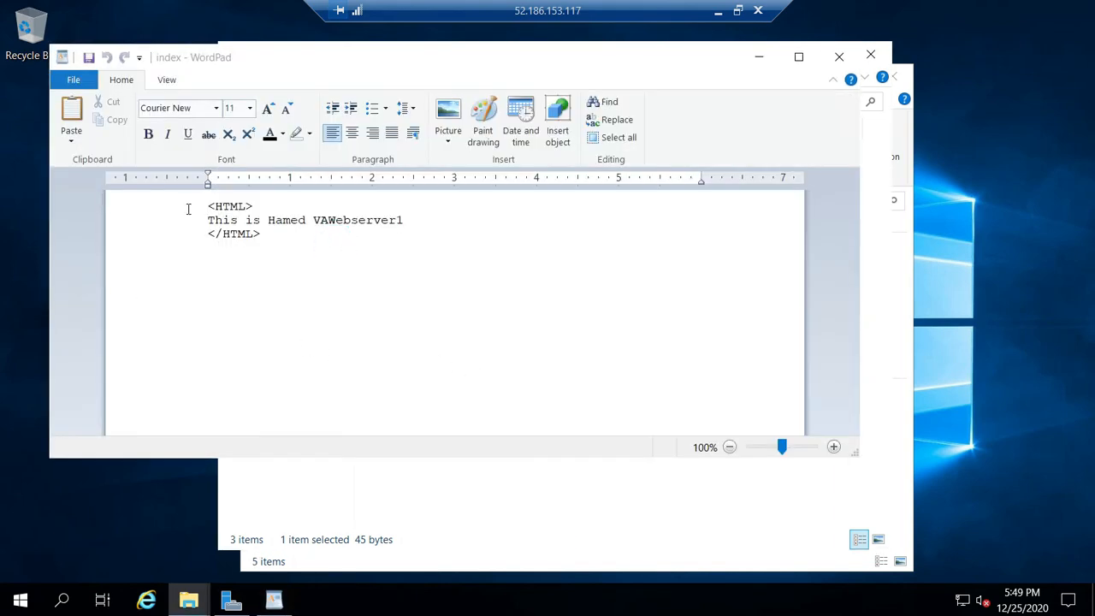
pyautogui.hotkey('ctrl', 'a')
# - Close the wwwroot folder and WordPad windows, and minimize the Remote Desktop session to return to Chrome
pyautogui.click(869, 58)
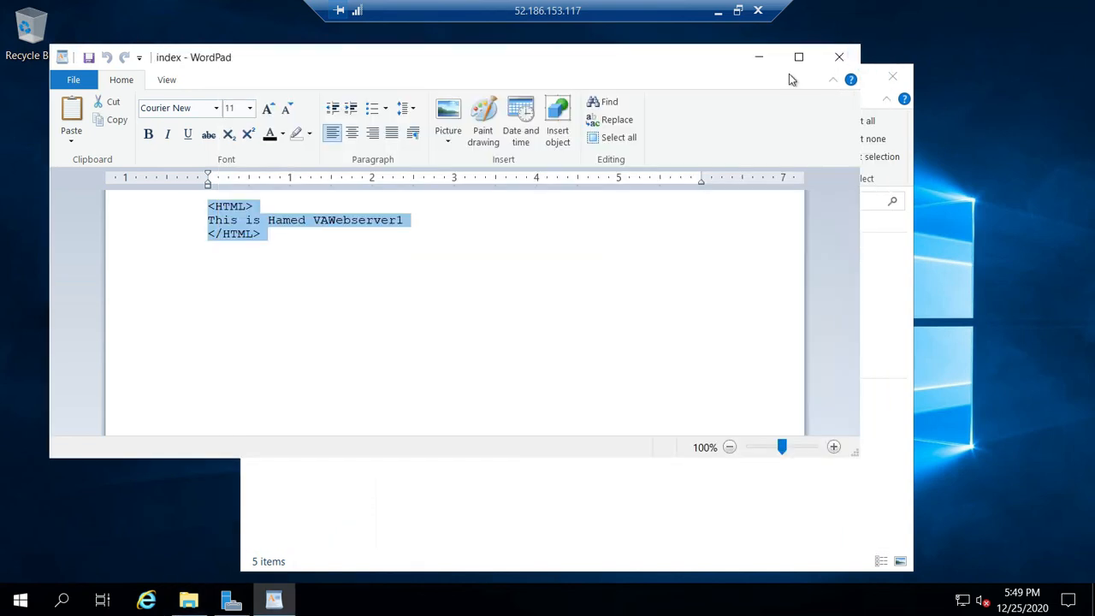
pyautogui.click(819, 57)
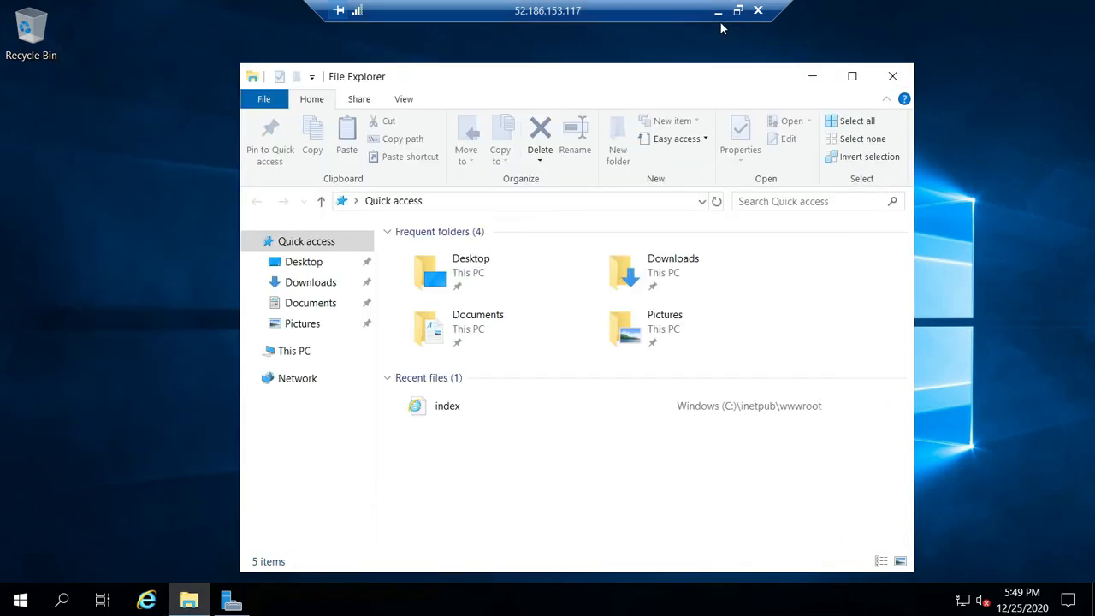
pyautogui.click(718, 11)
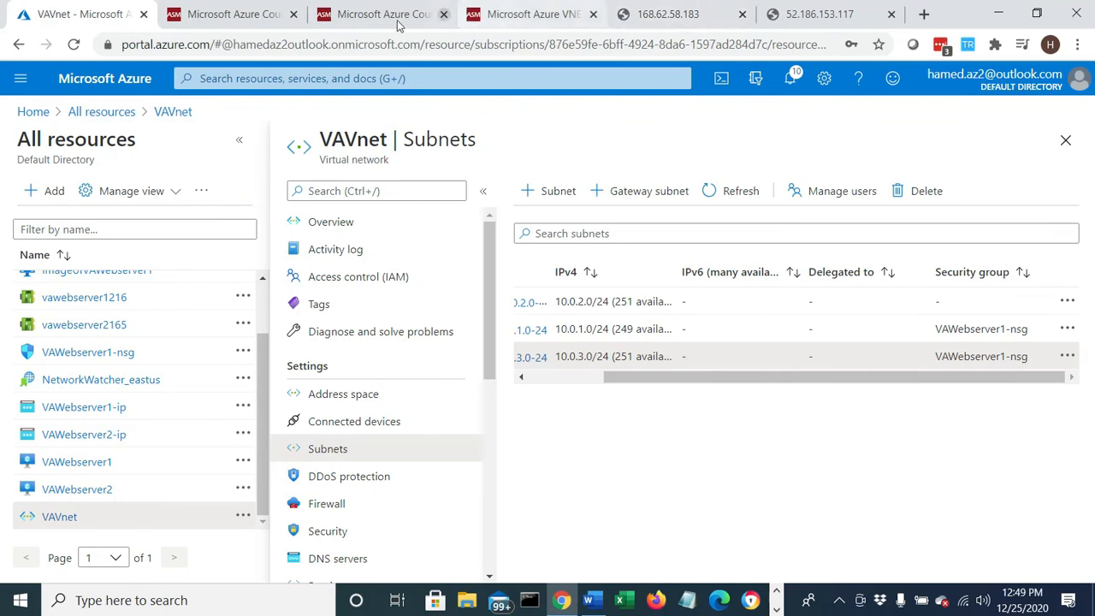
# - Switch to the ASM Microsoft Azure courses page and review its course list and the training center's contact details
pyautogui.click(239, 16)
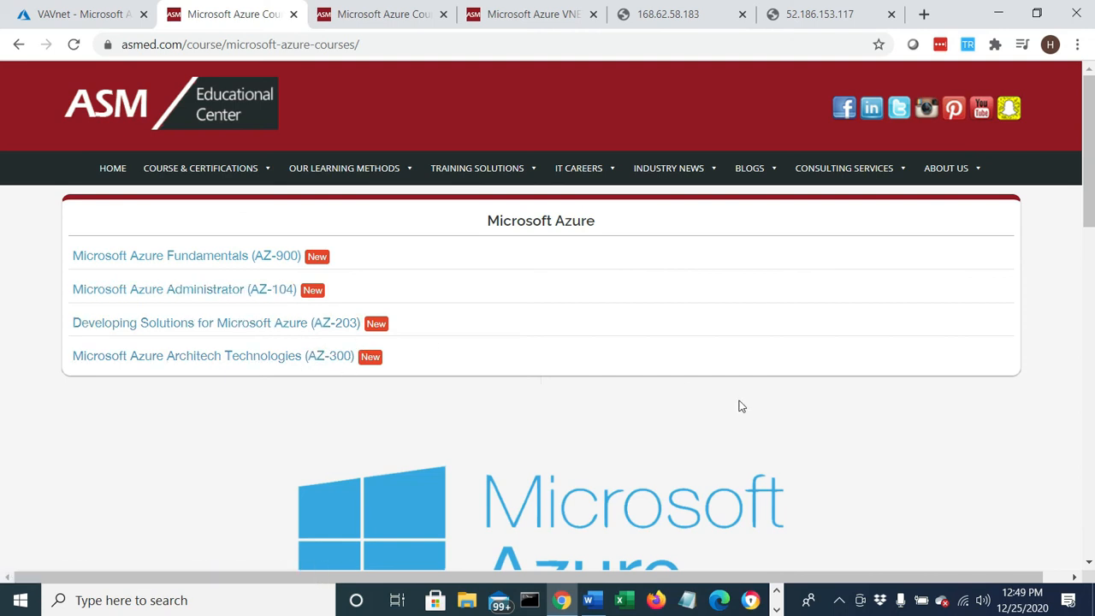
pyautogui.scroll(-8, 744, 460)
pyautogui.scroll(3, 744, 462)
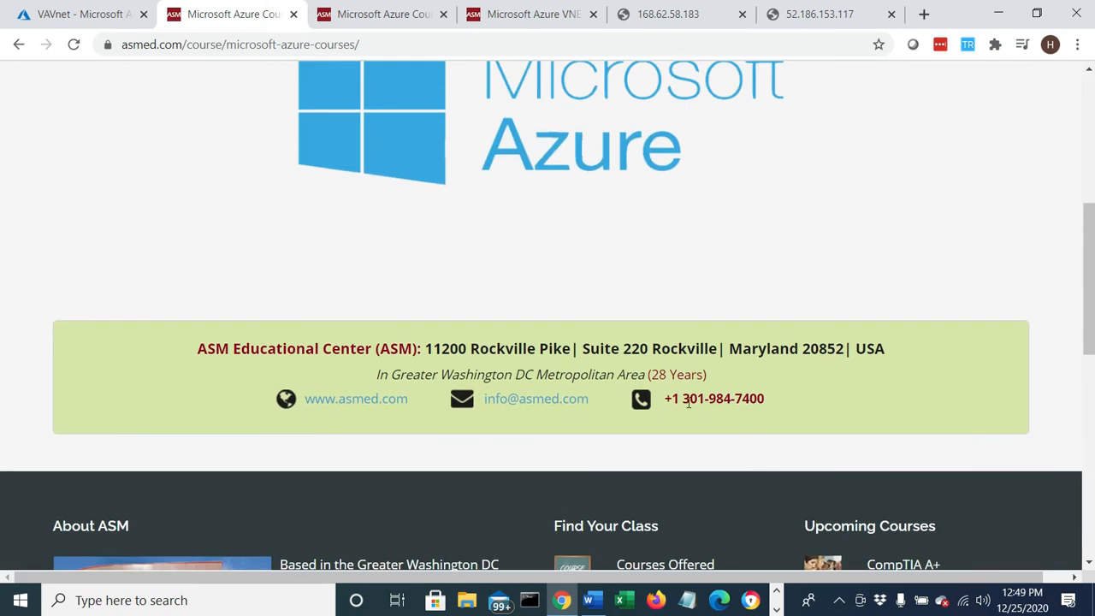
pyautogui.moveTo(680, 399); pyautogui.dragTo(772, 399)
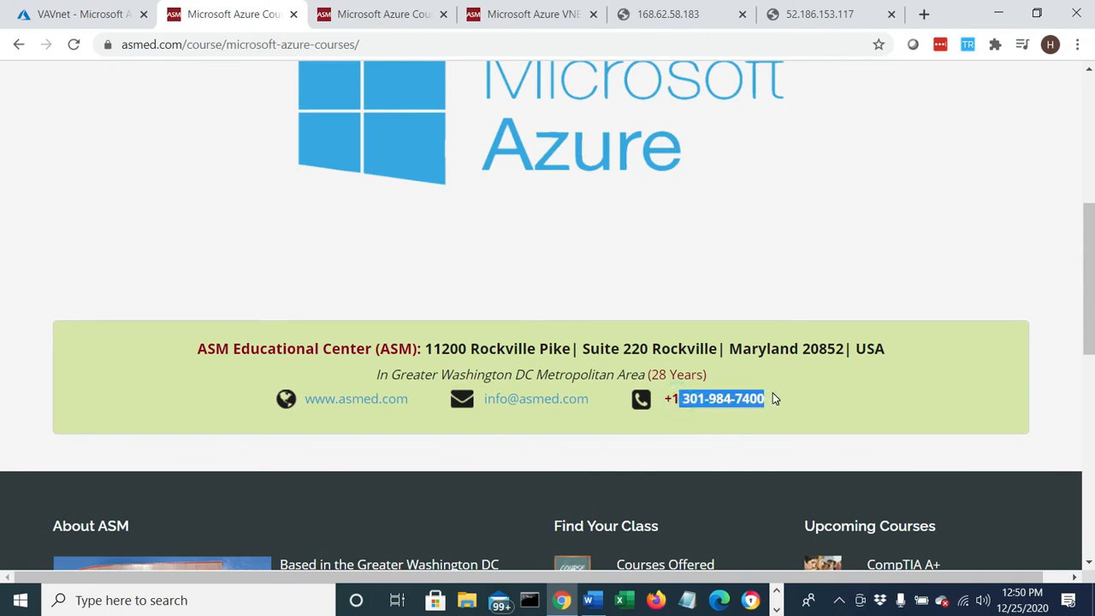
pyautogui.scroll(-8, 481, 410)
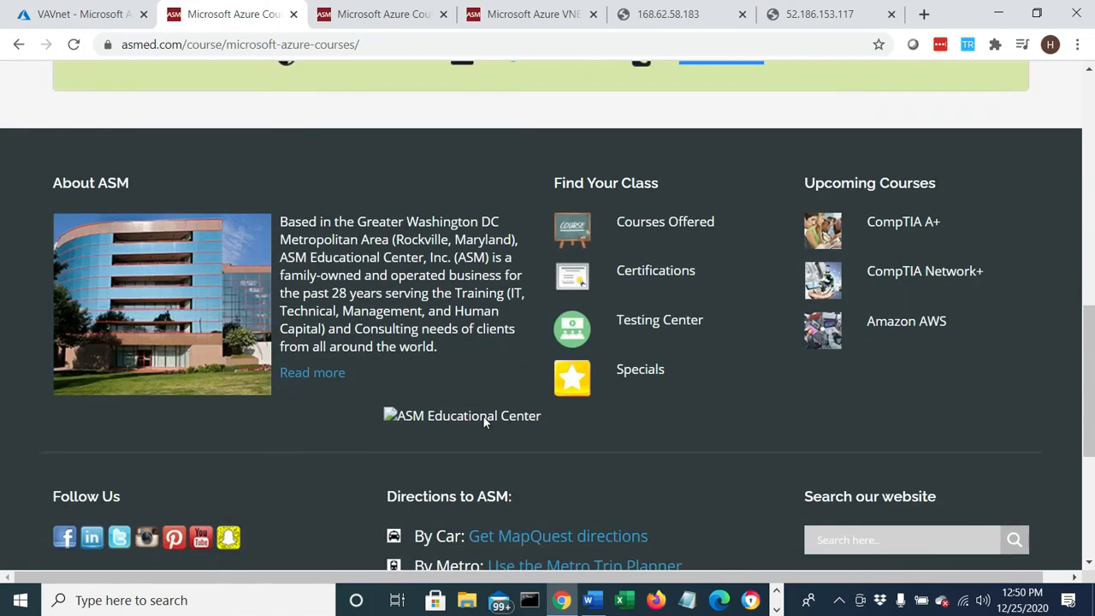
pyautogui.scroll(12, 491, 435)
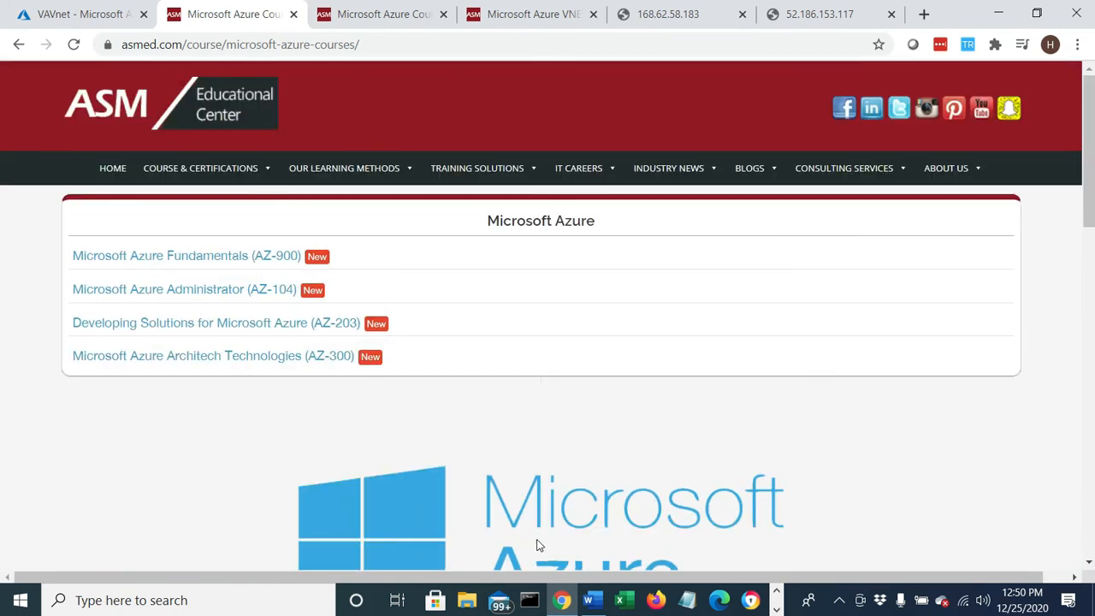
# - Open the ASM home page, look through it down to the Contact Us form, dismiss the sale popup and return to the Azure portal tab
pyautogui.click(109, 171)
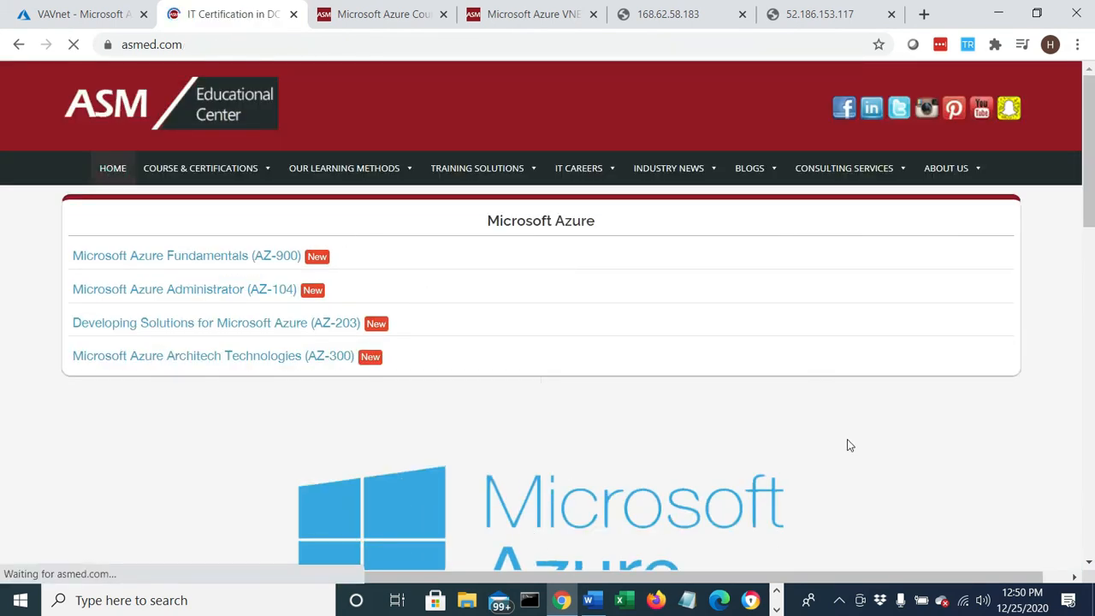
pyautogui.scroll(-10, 850, 445)
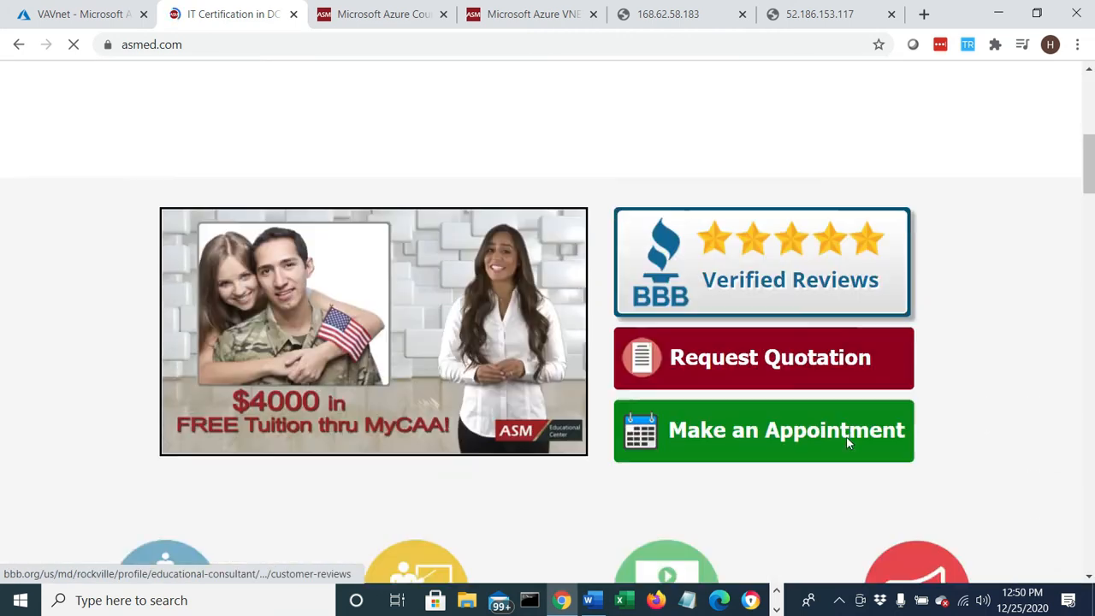
pyautogui.scroll(-15, 848, 445)
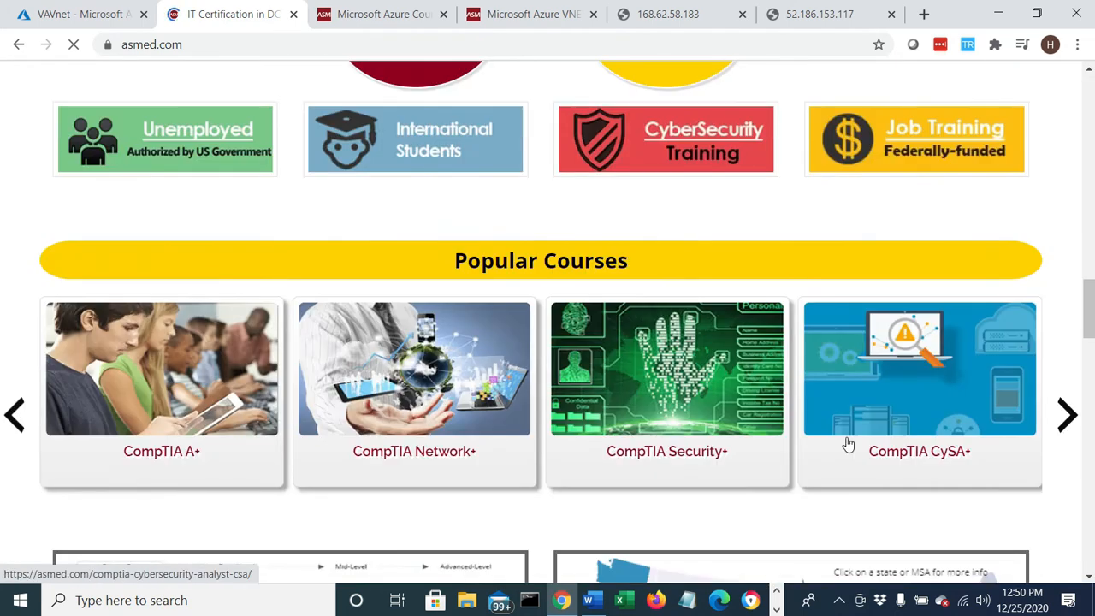
pyautogui.scroll(-2, 849, 443)
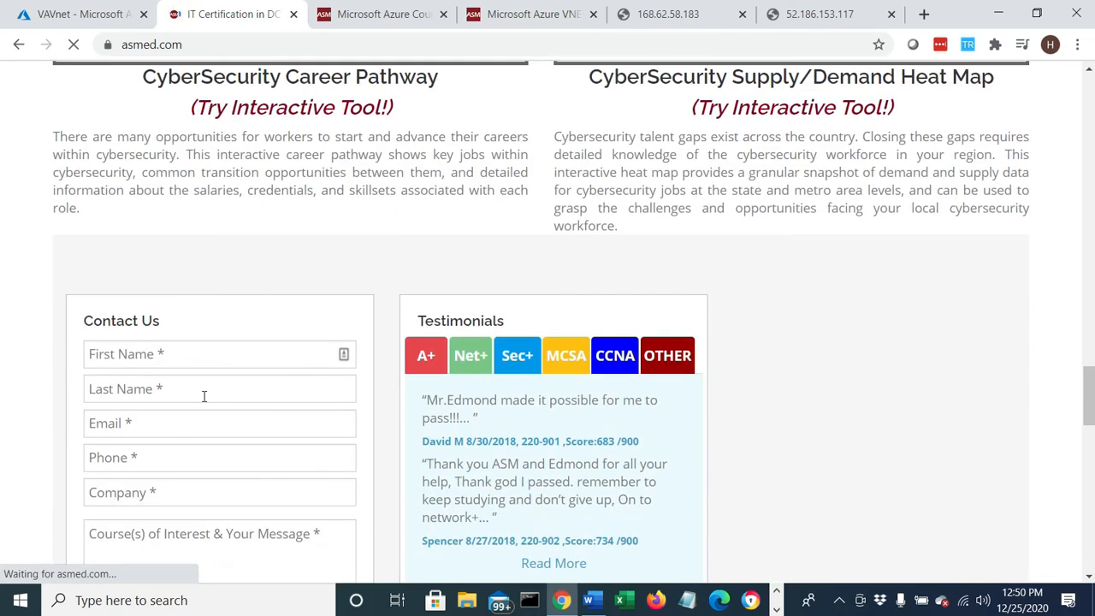
pyautogui.scroll(-2, 180, 368)
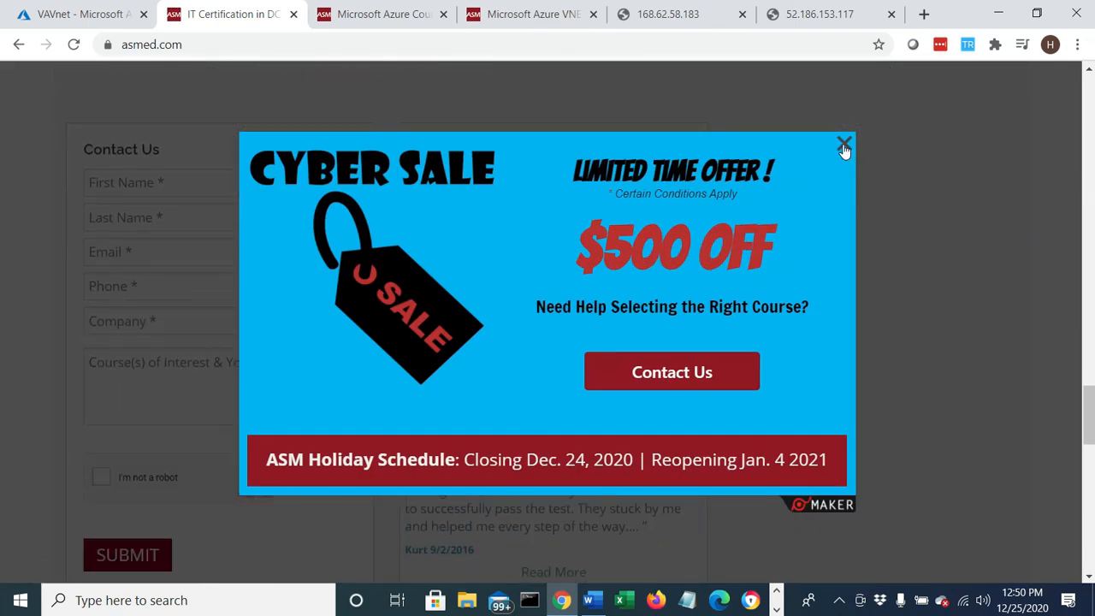
pyautogui.click(845, 146)
pyautogui.click(65, 13)
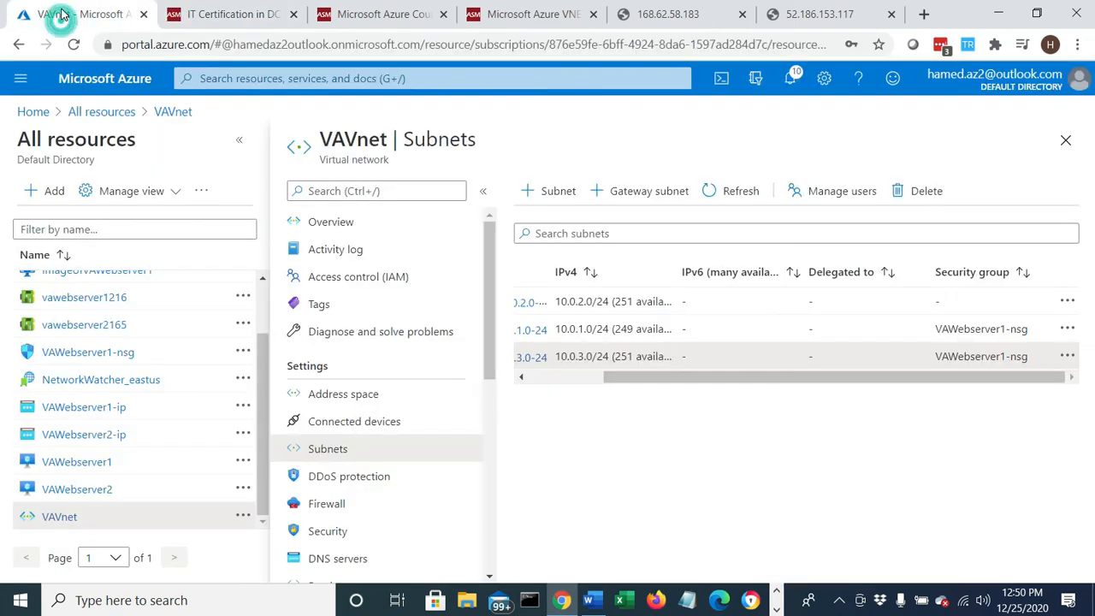